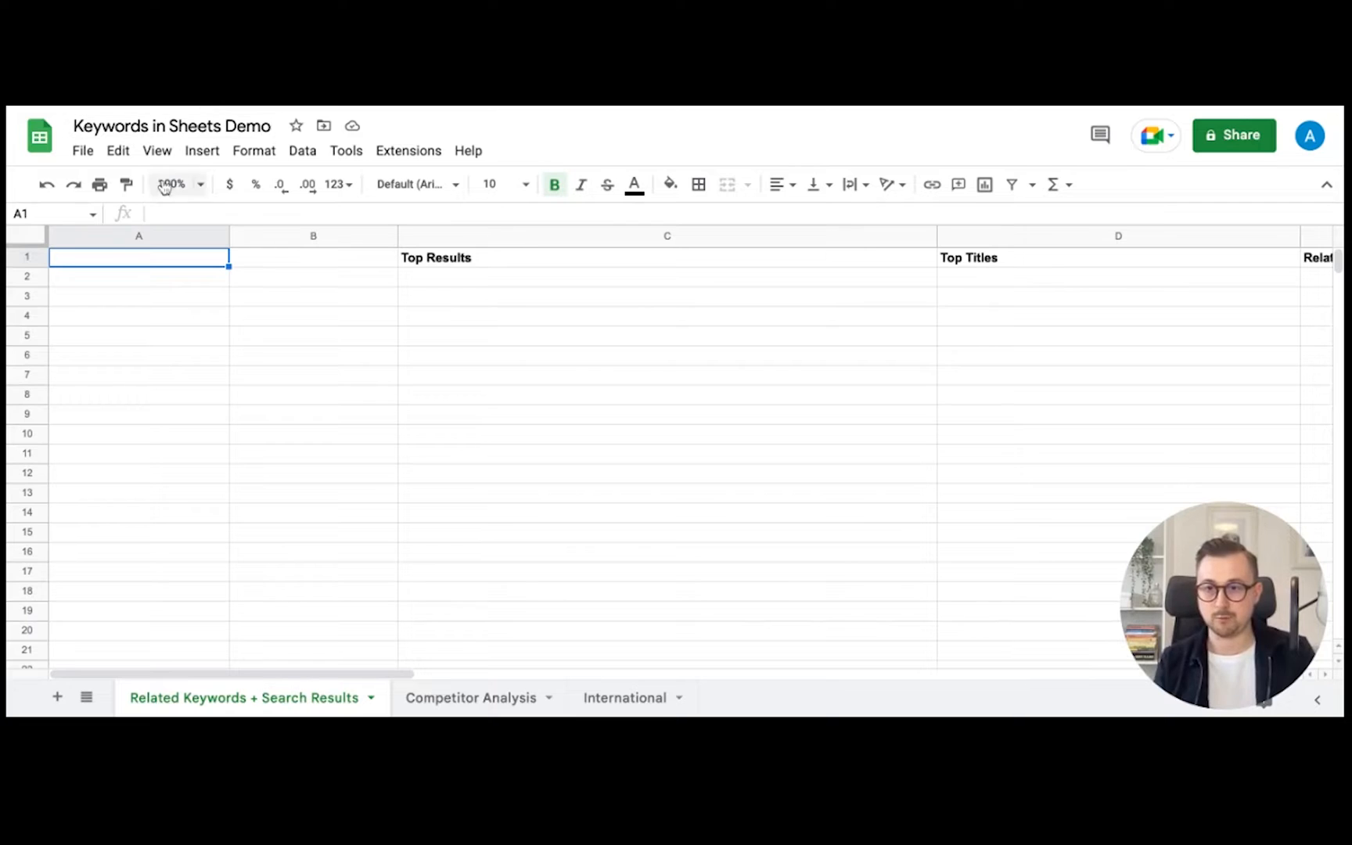
- Enter =relatedkeywords("sofa",,"volume",,"<1500") in A1 to list sofa keywords with their search volume
text(=related)
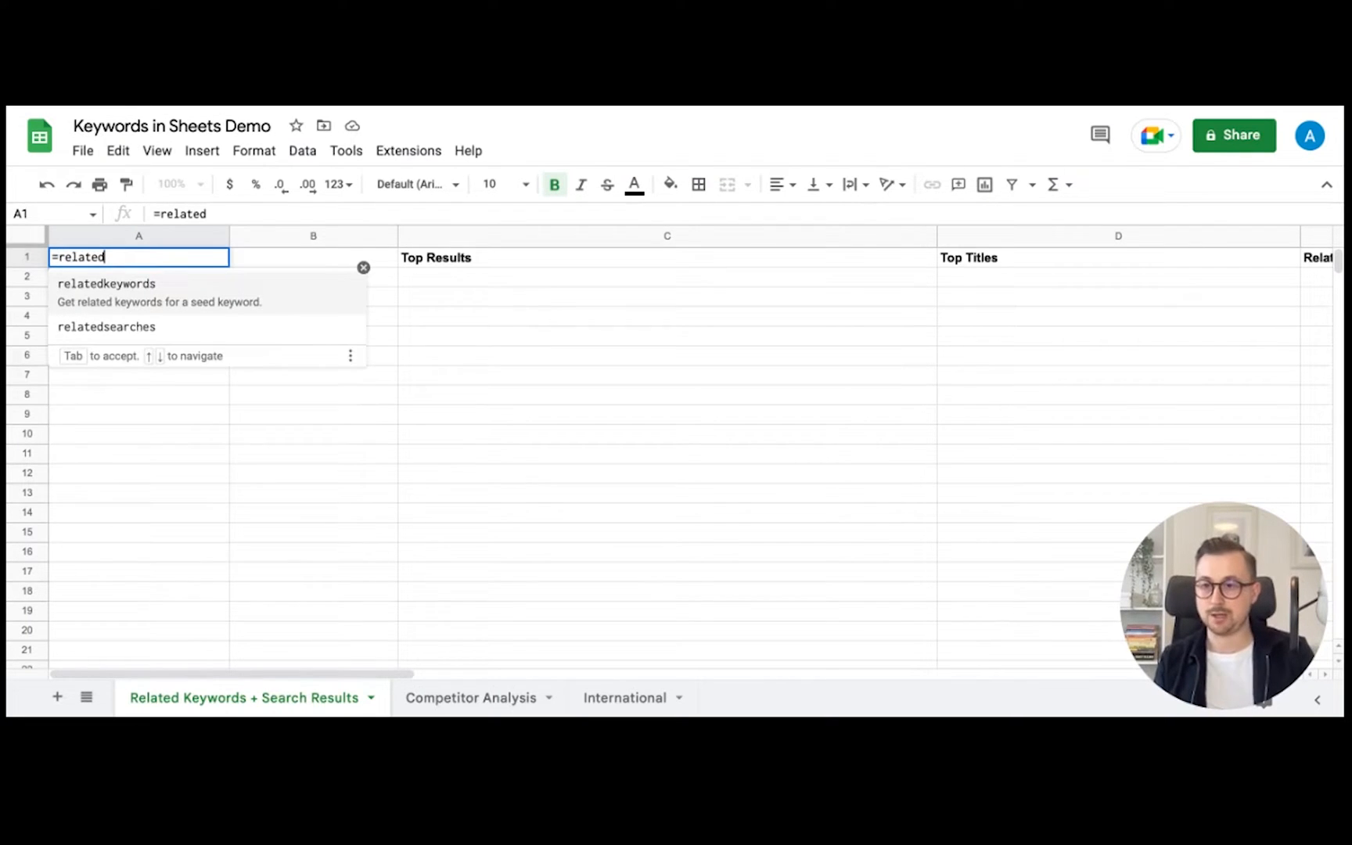
click(113, 301)
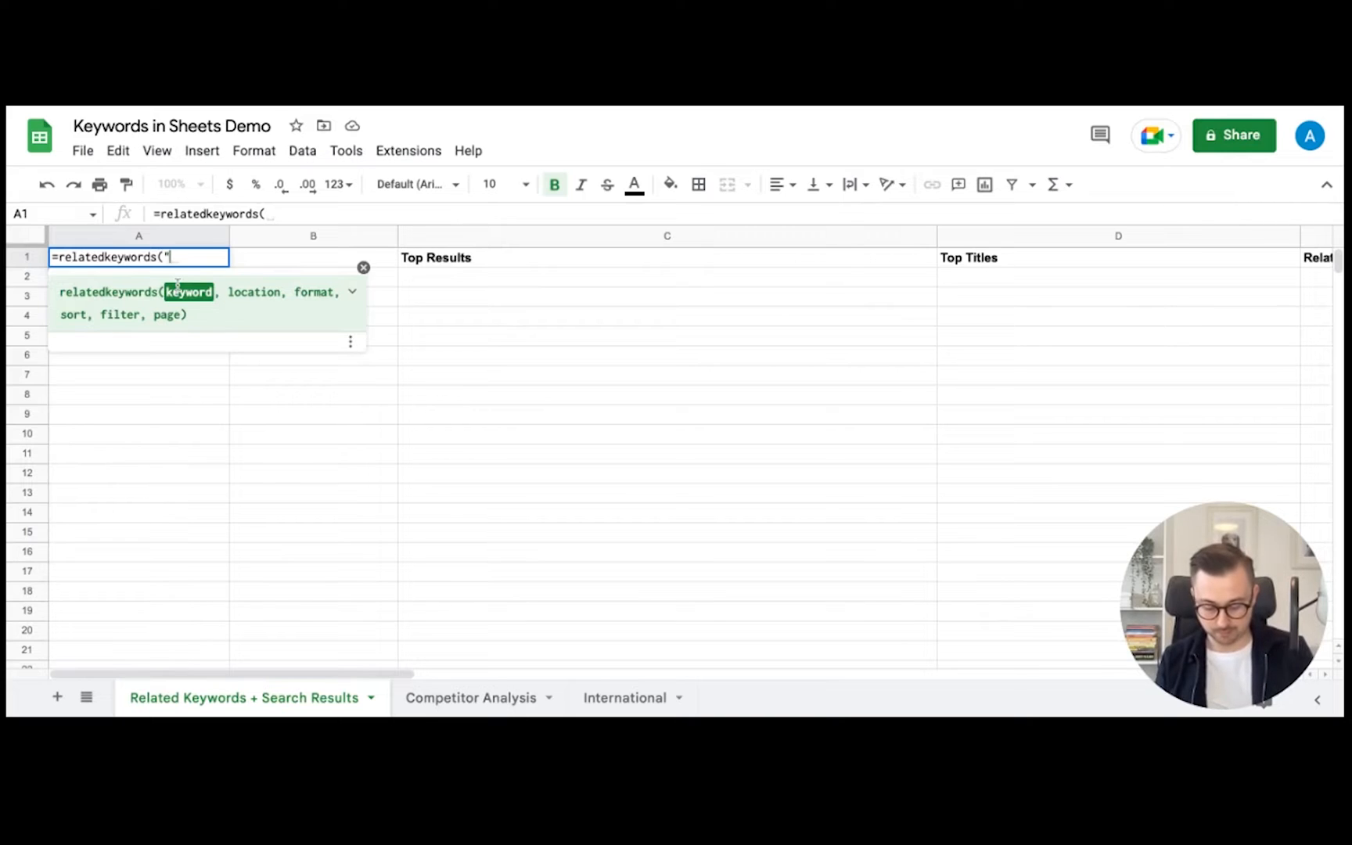
text("sofa",)
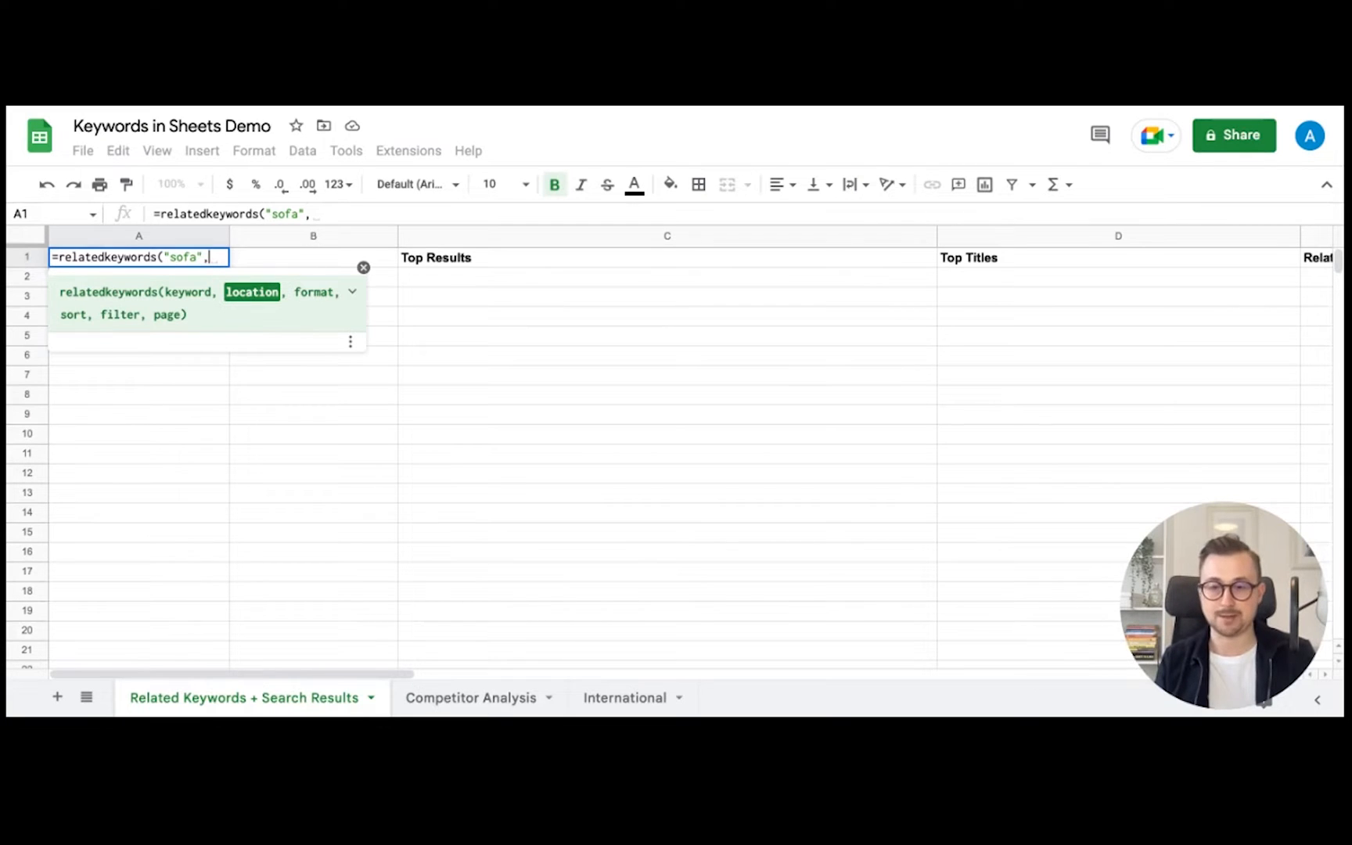
text(,)
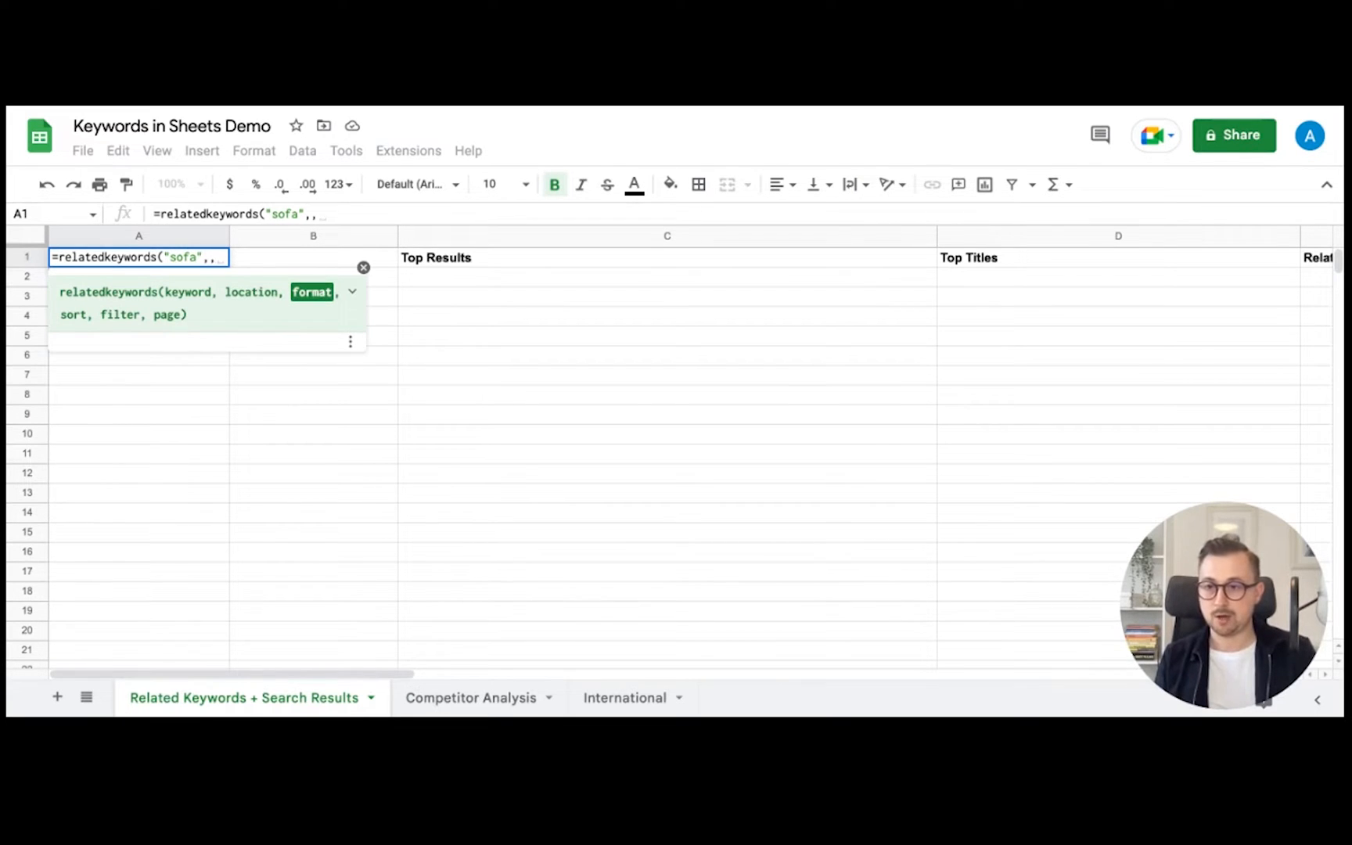
text("volume")
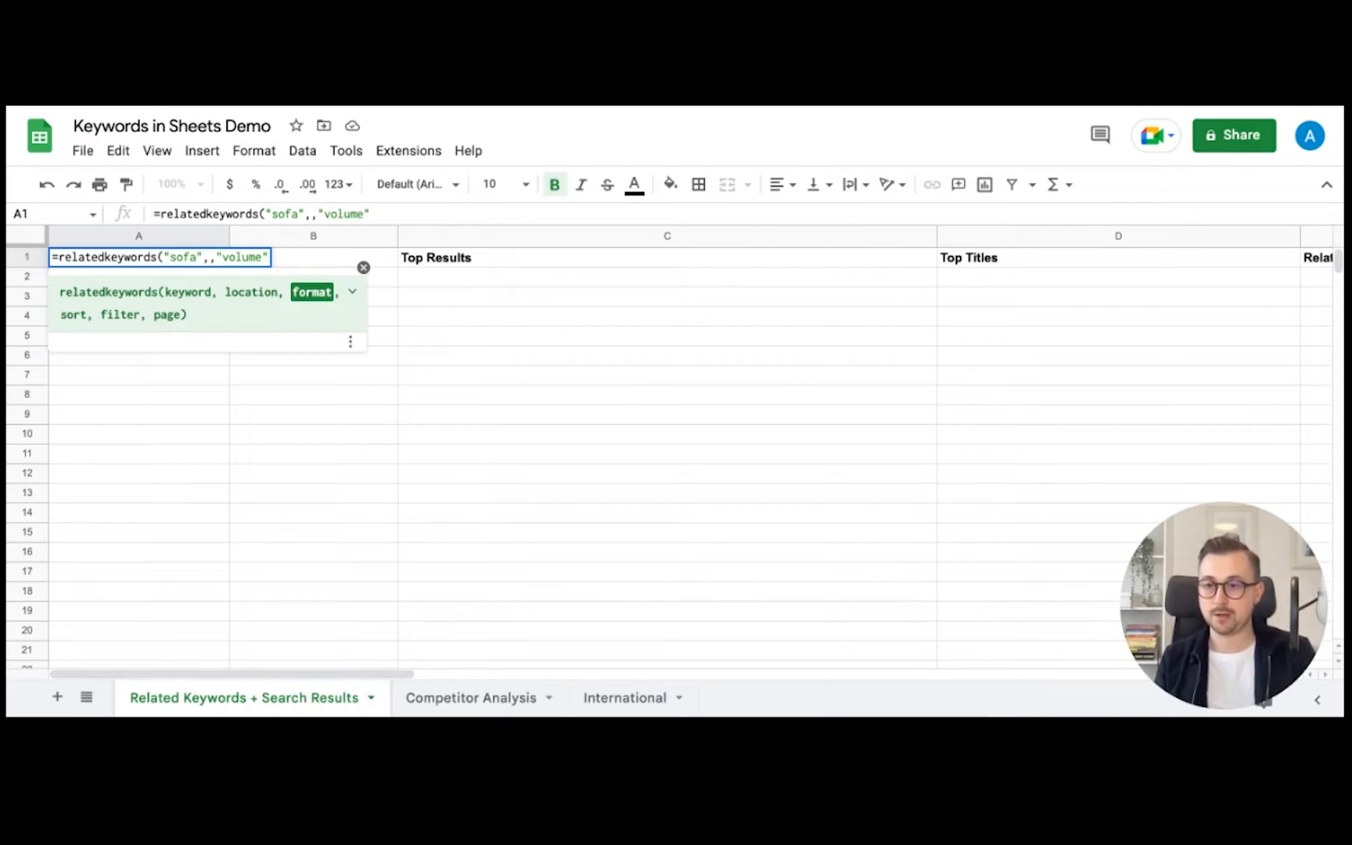
text(,,")
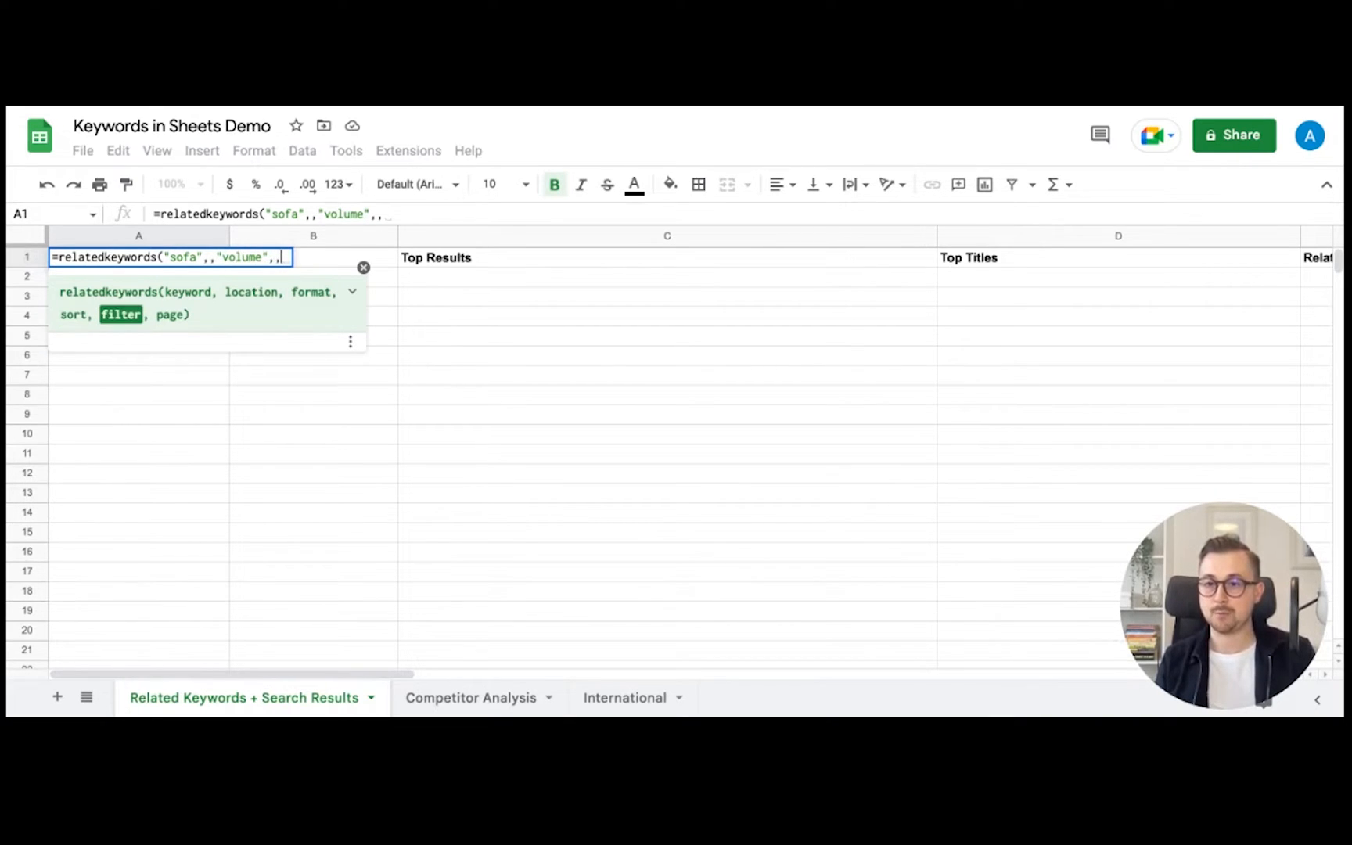
text(<1)
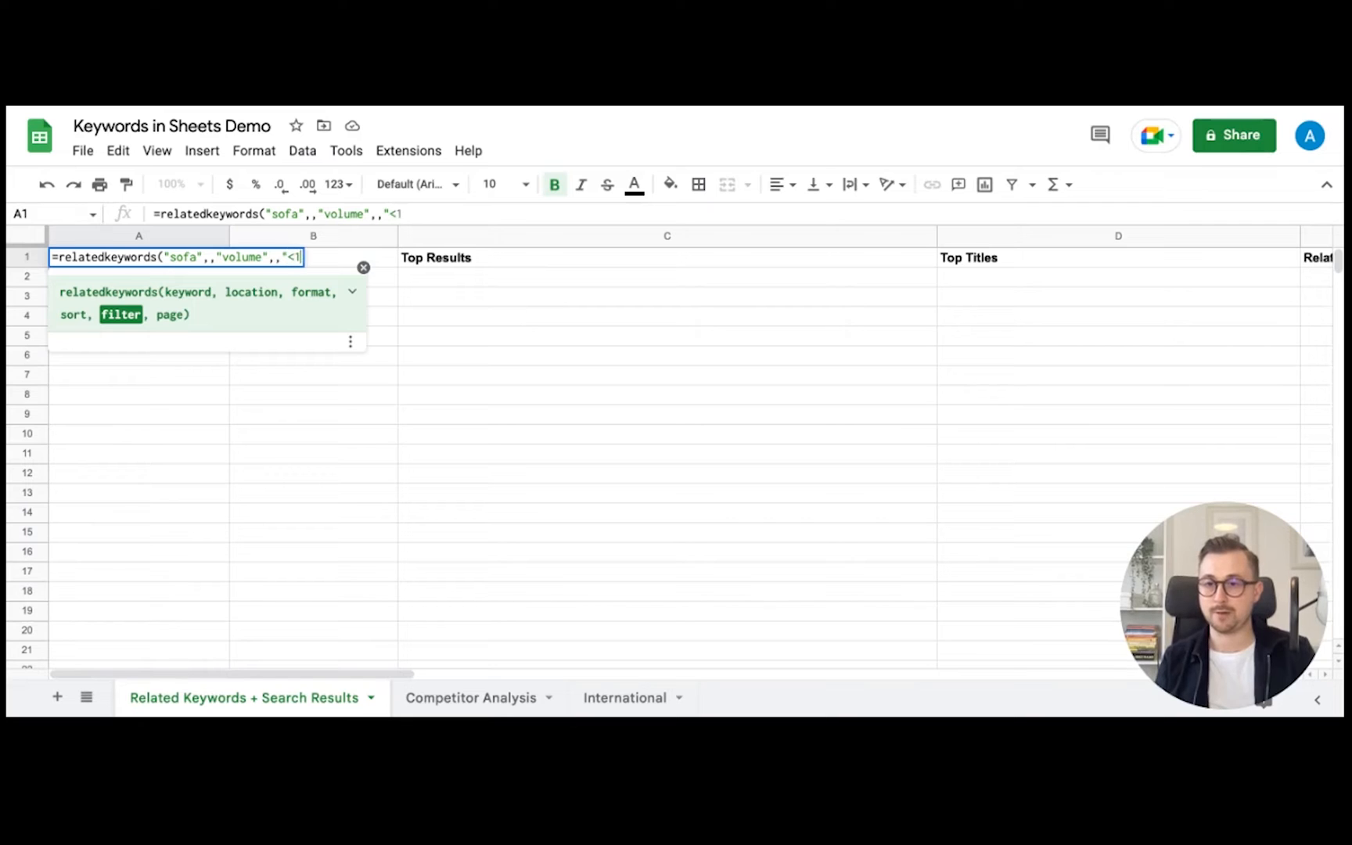
text(500)
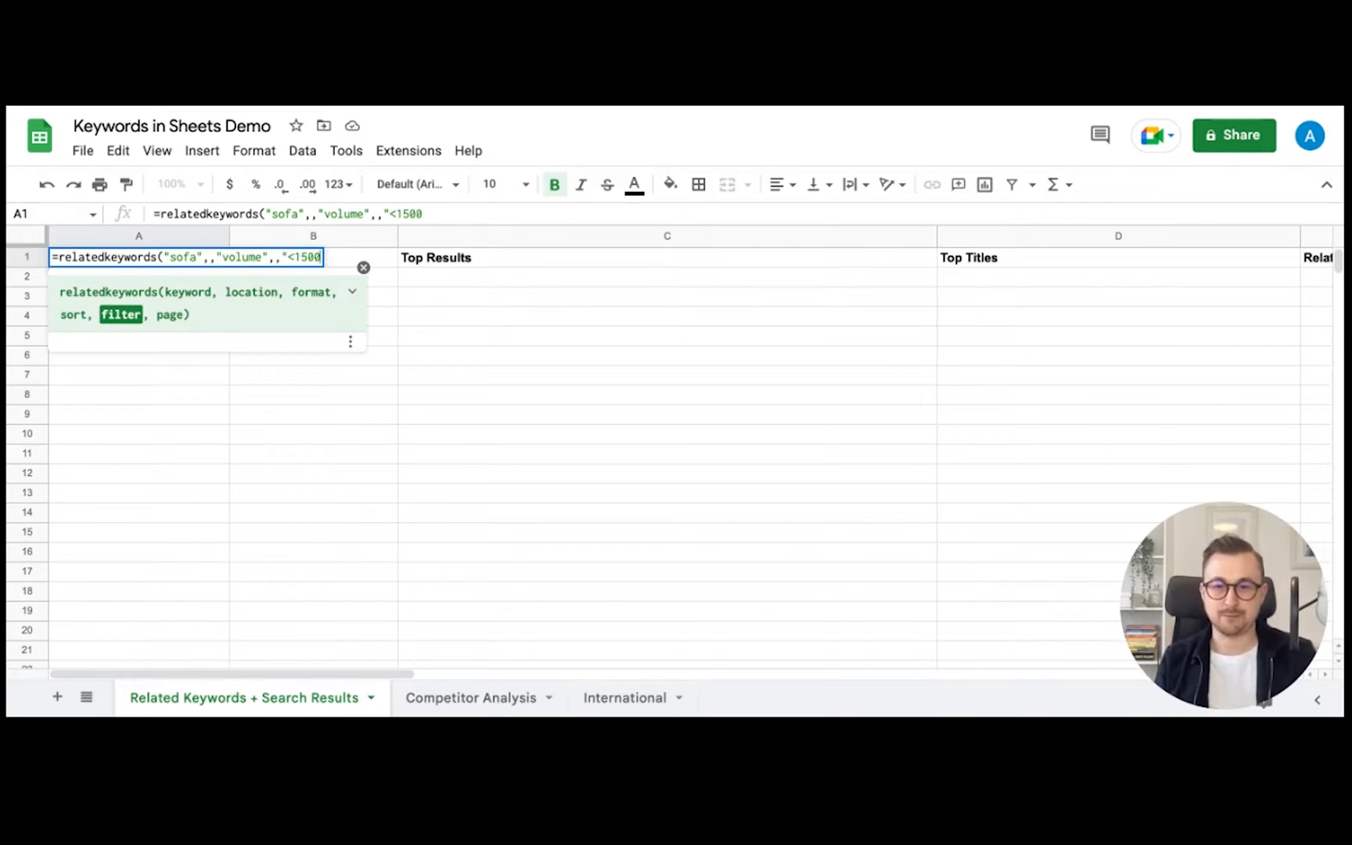
text(")
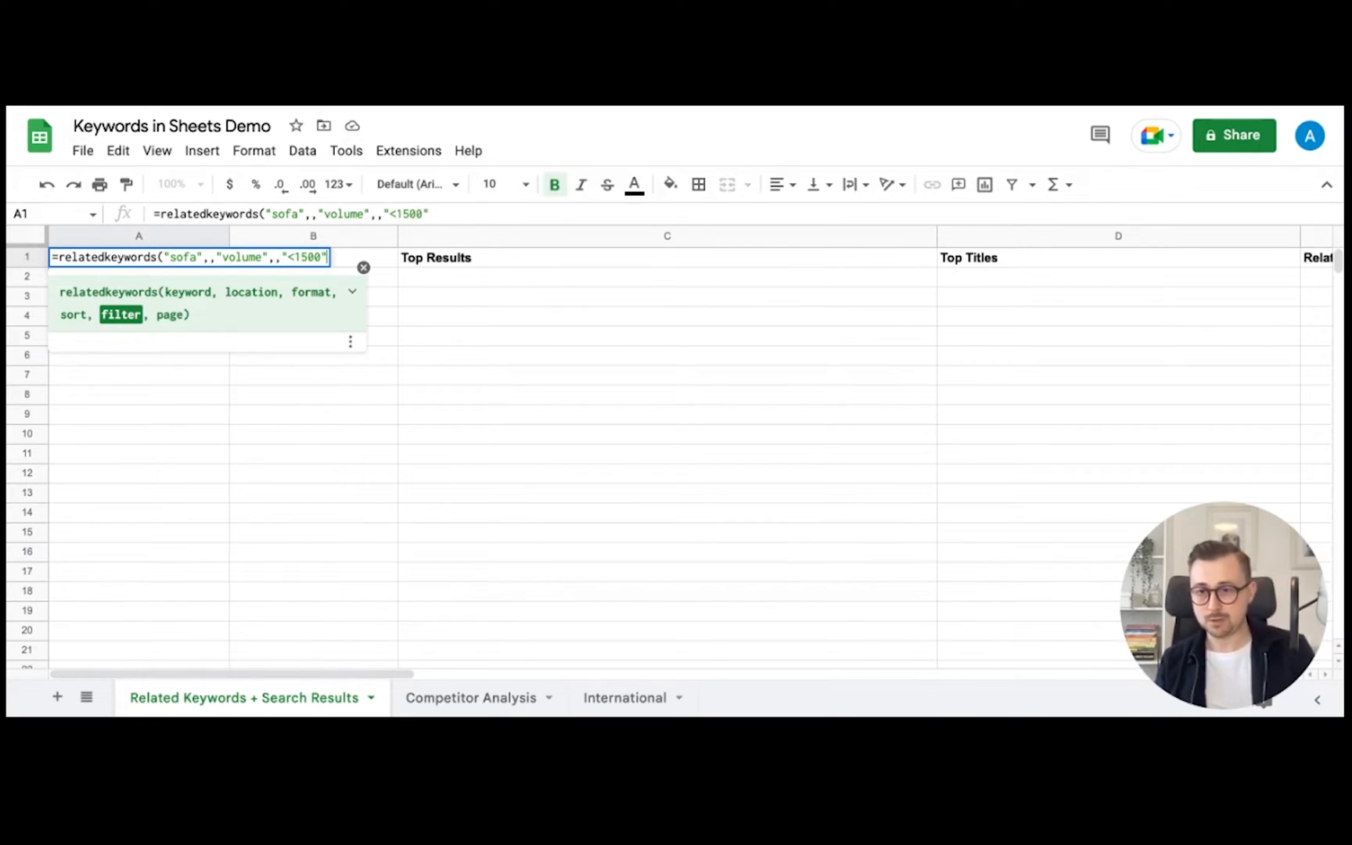
text())
key(Return)
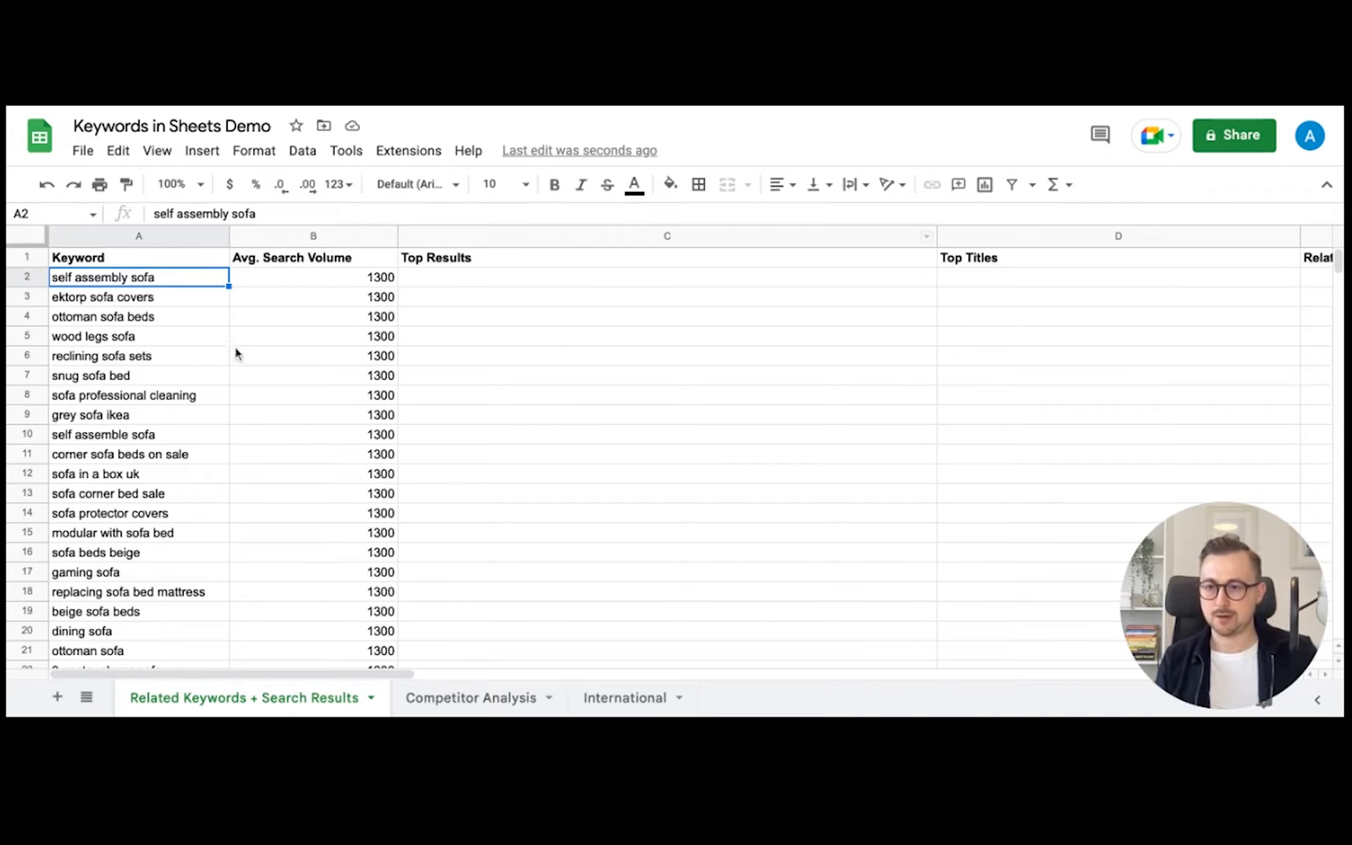
scroll(241, 374, down, 10)
scroll(238, 371, down, 20)
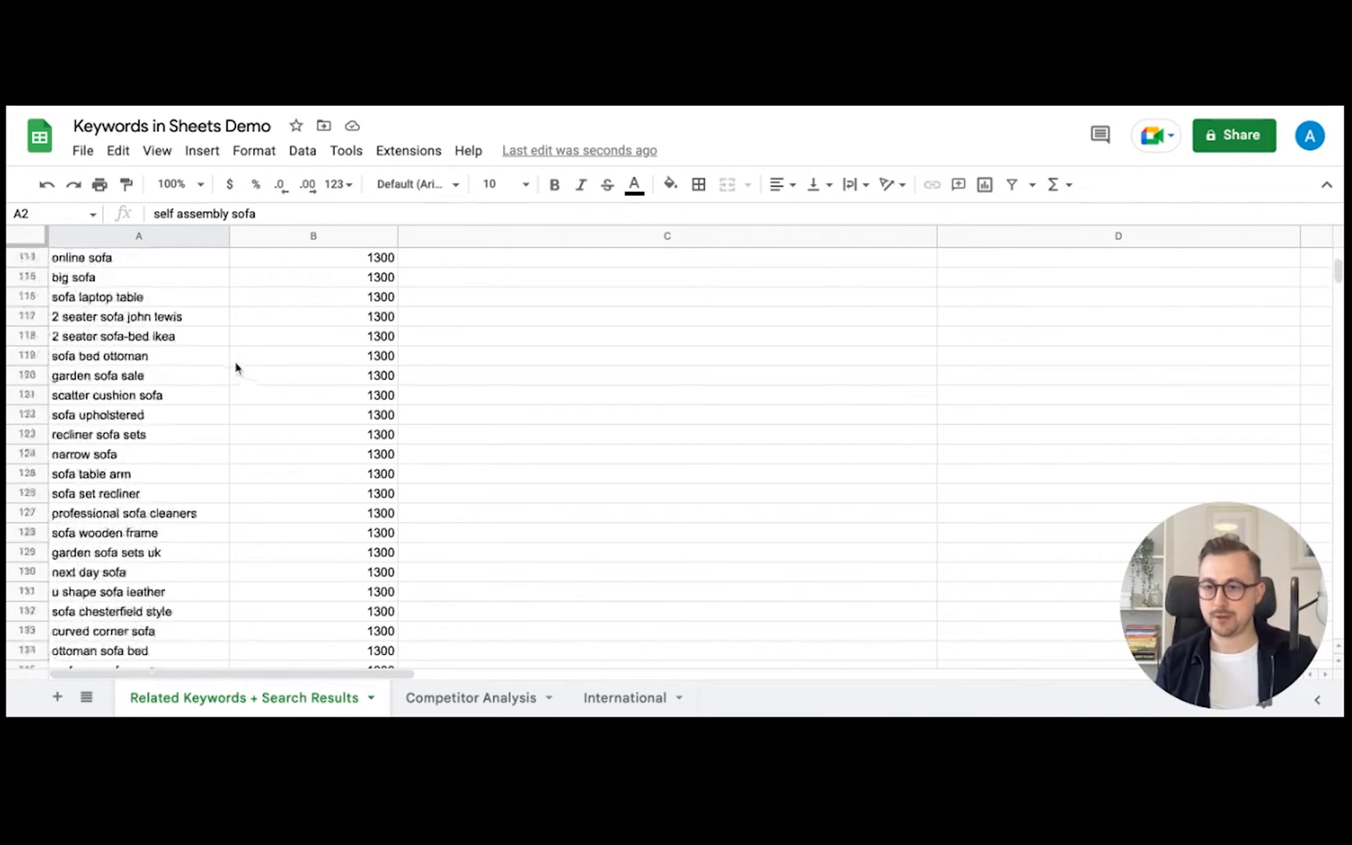
scroll(233, 362, up, 20)
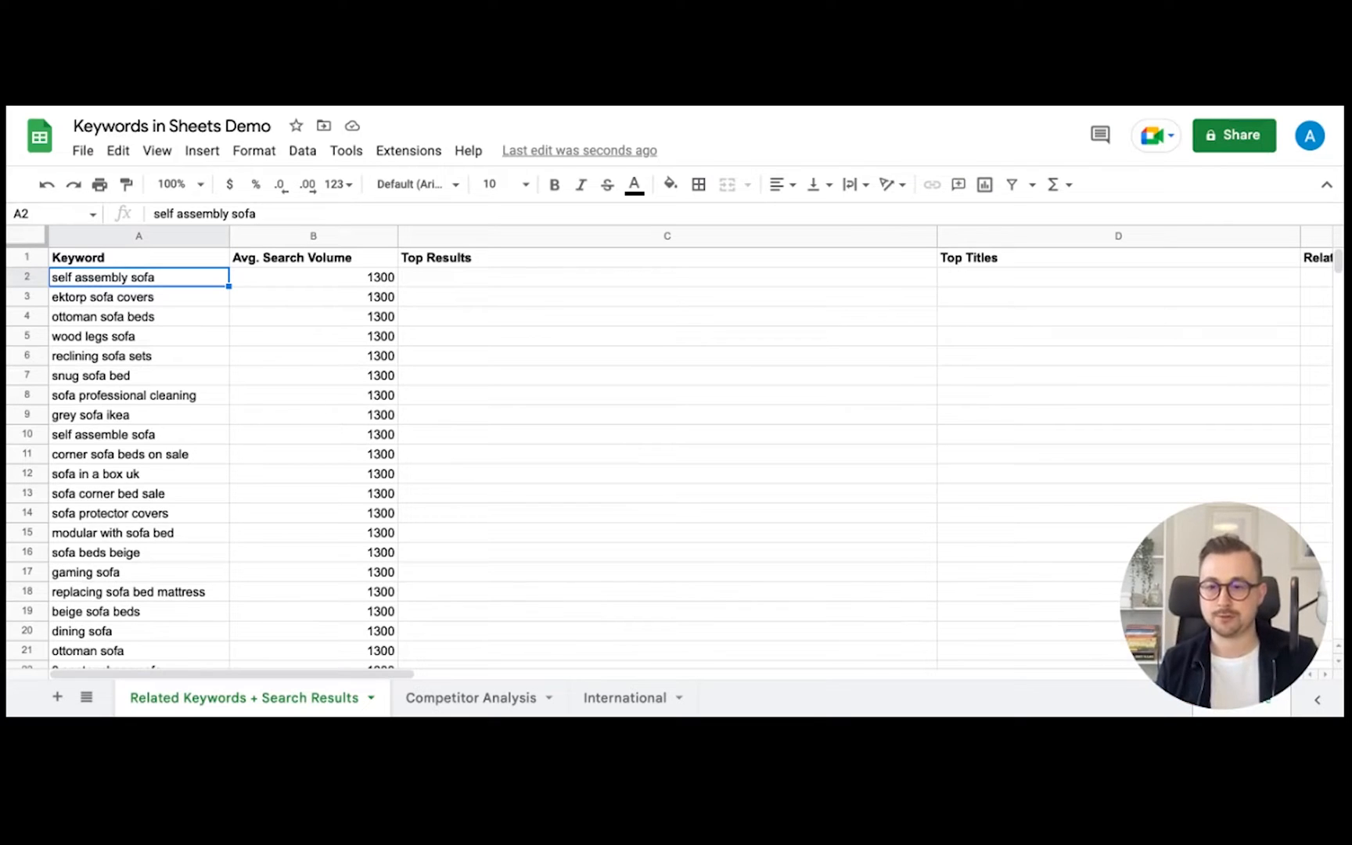
click(513, 282)
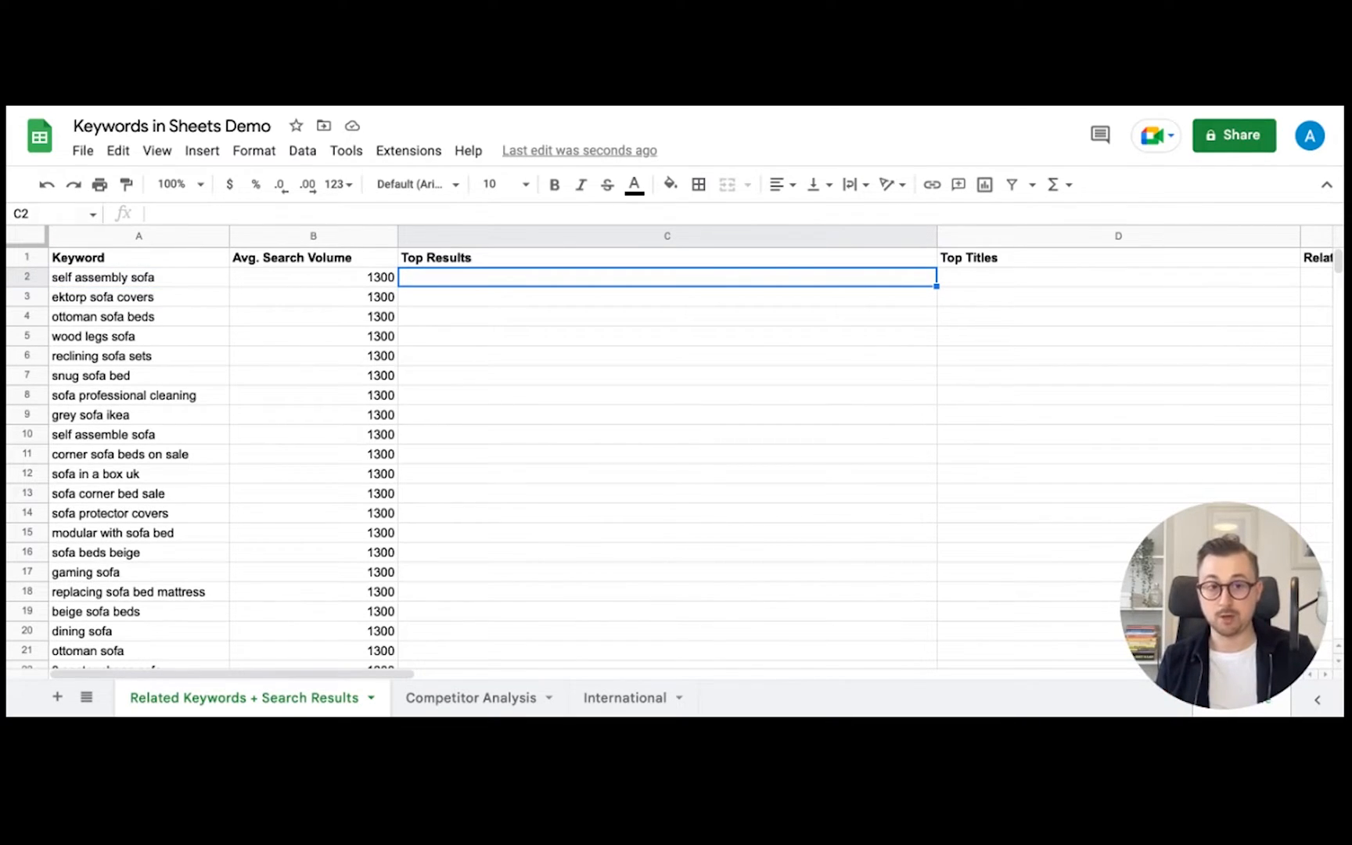
scroll(667, 320, right, 10)
scroll(670, 320, left, 10)
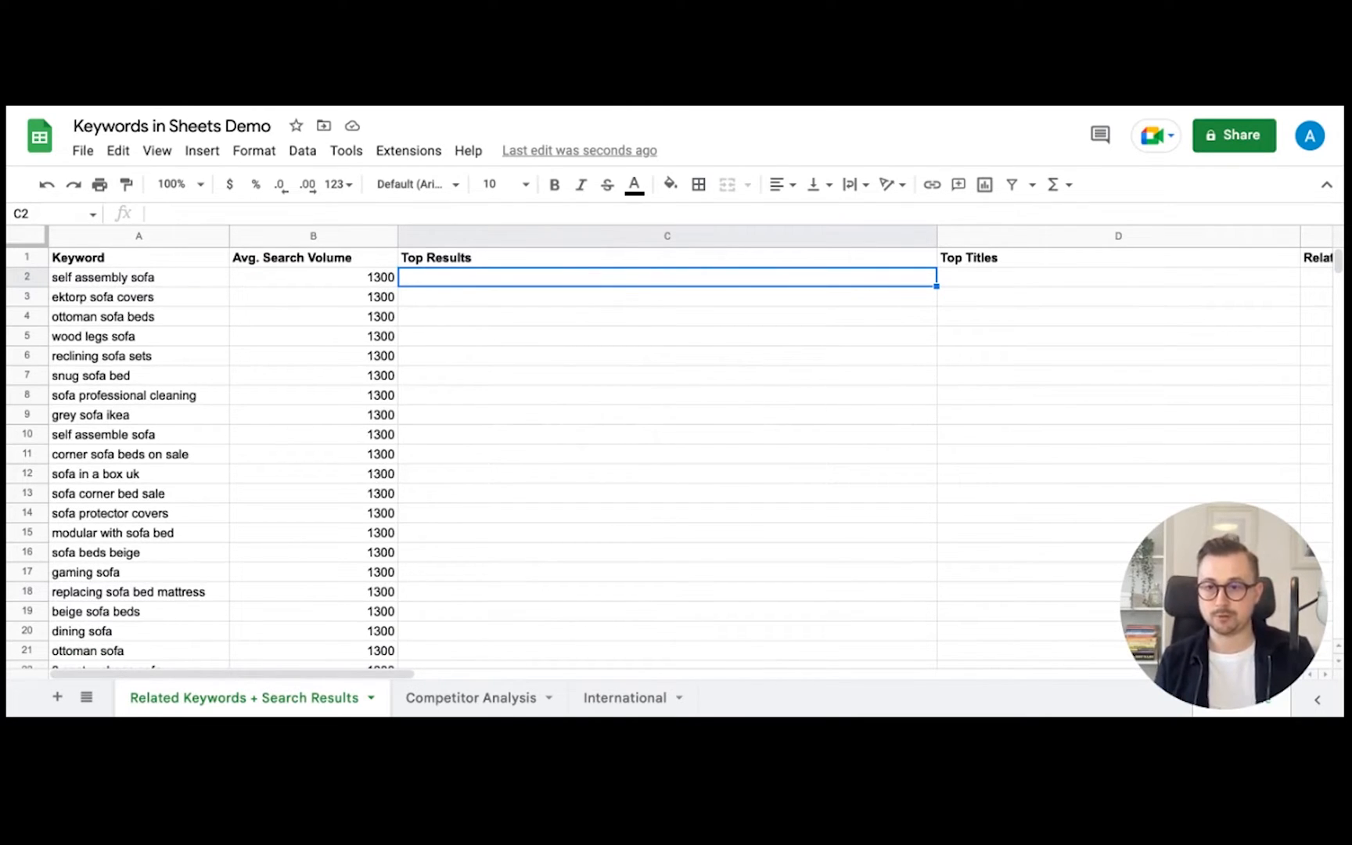
- Begin =rankingresults(A2,,,1,true in C2, using A2's keyword as the search term
text(=rankingsr)
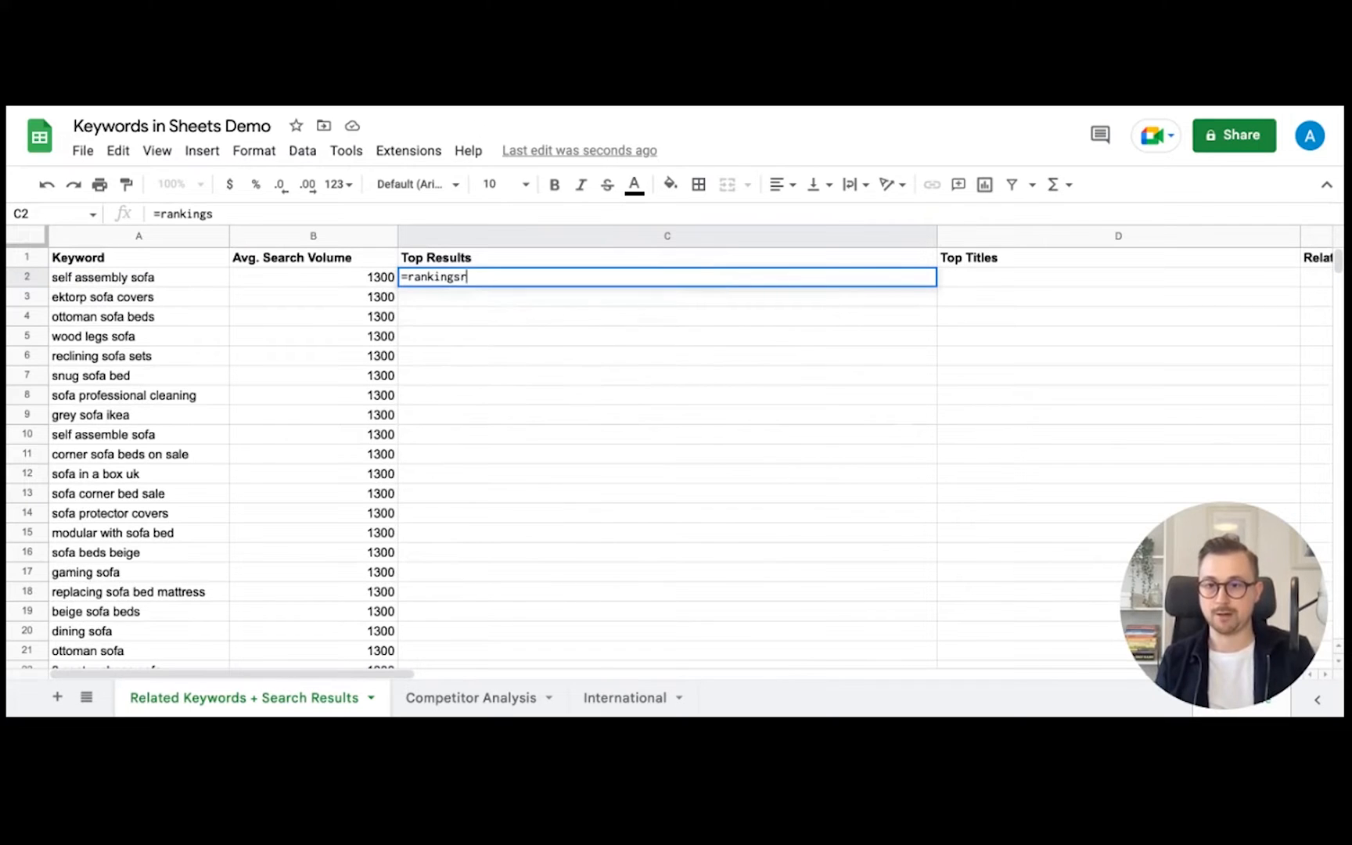
text(esu)
key(BackSpace)
key(BackSpace)
key(BackSpace)
key(BackSpace)
key(BackSpace)
text(r)
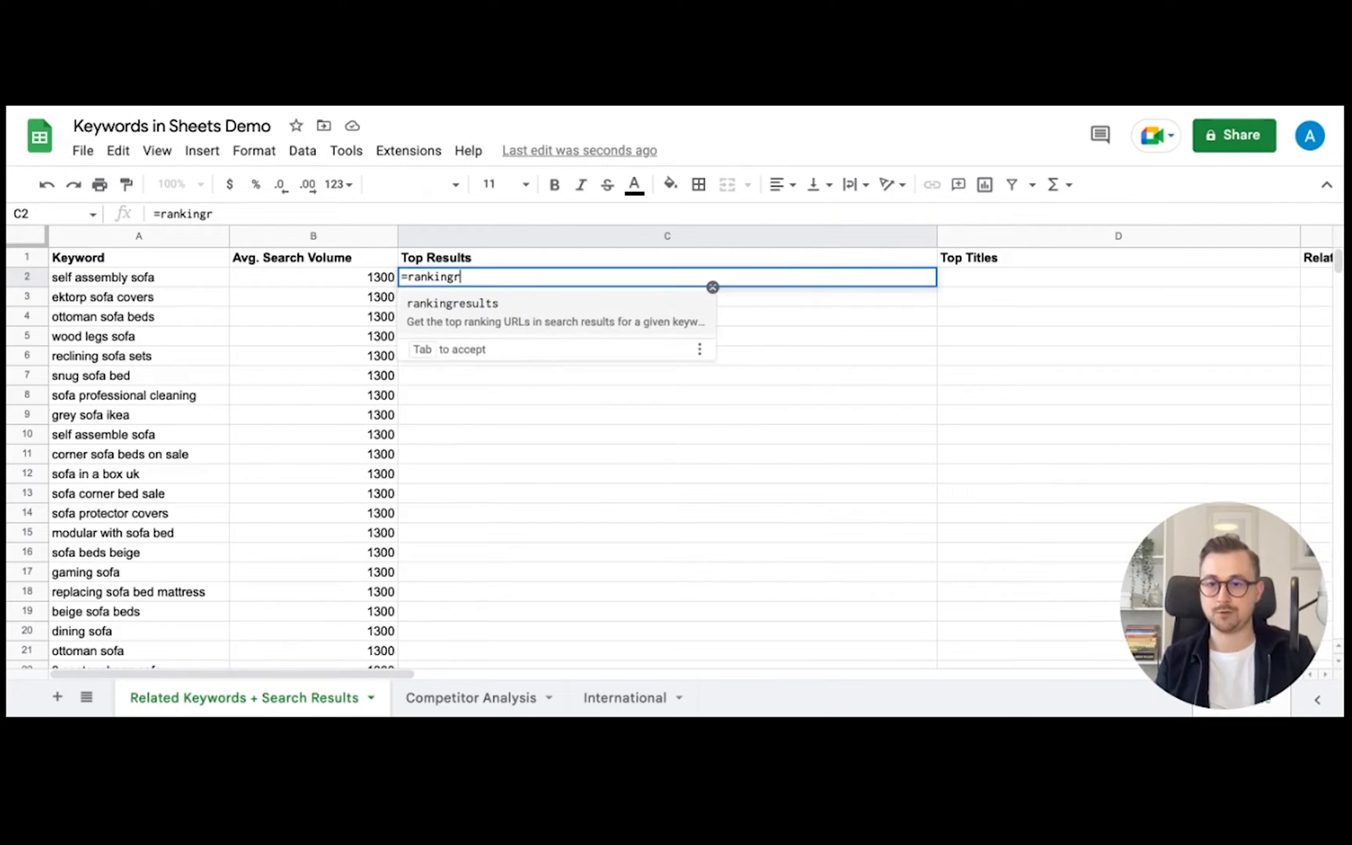
text(e)
key(Tab)
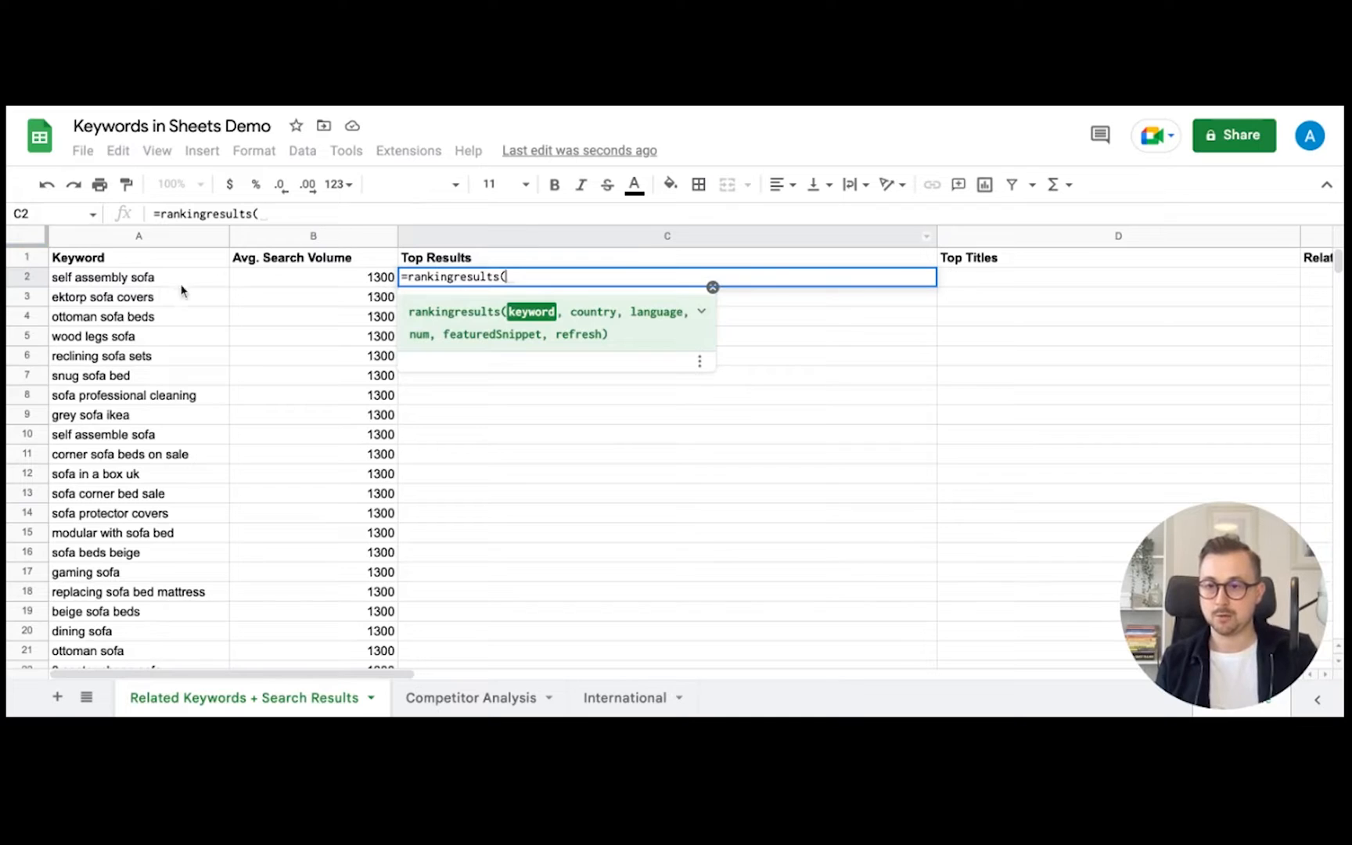
click(151, 280)
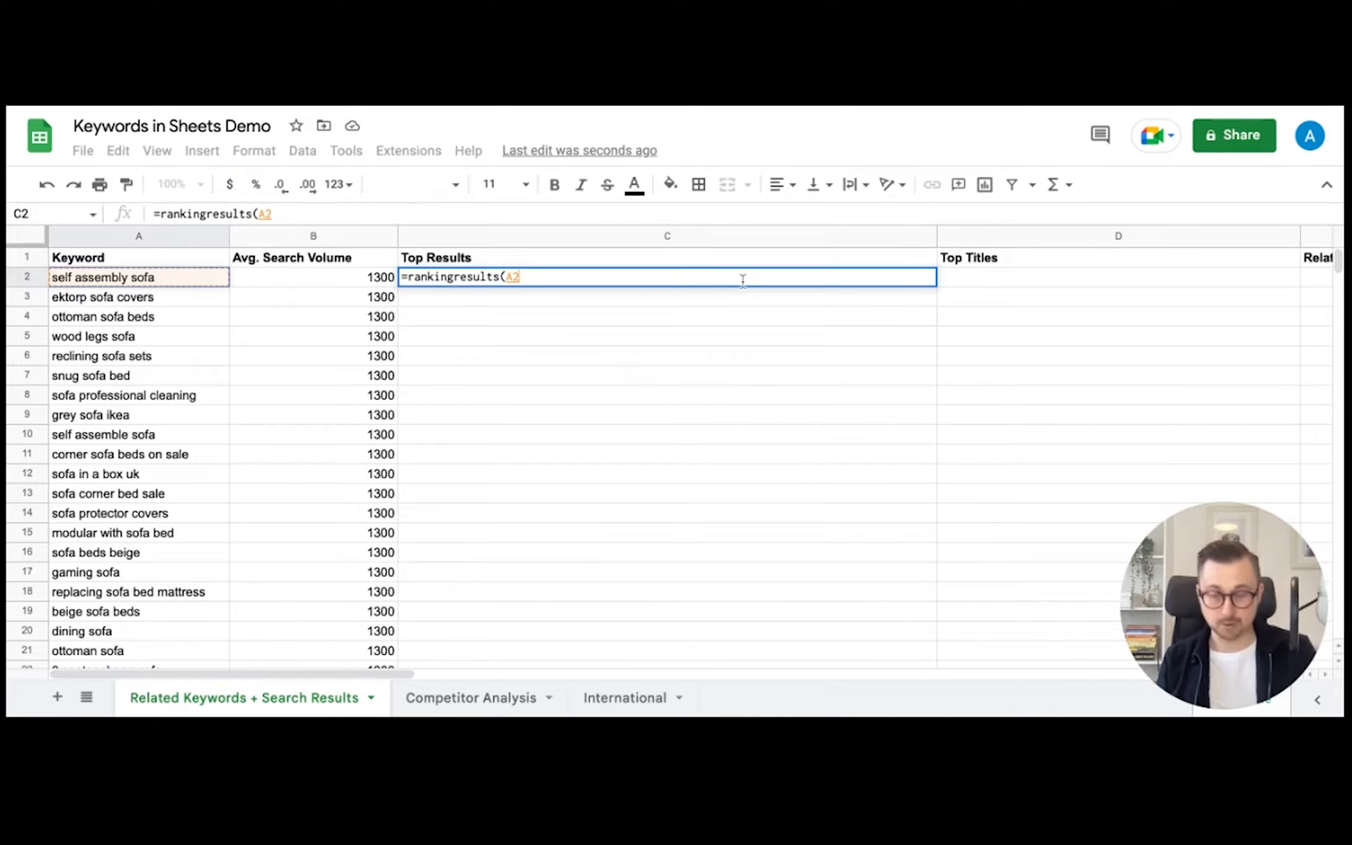
text(, )
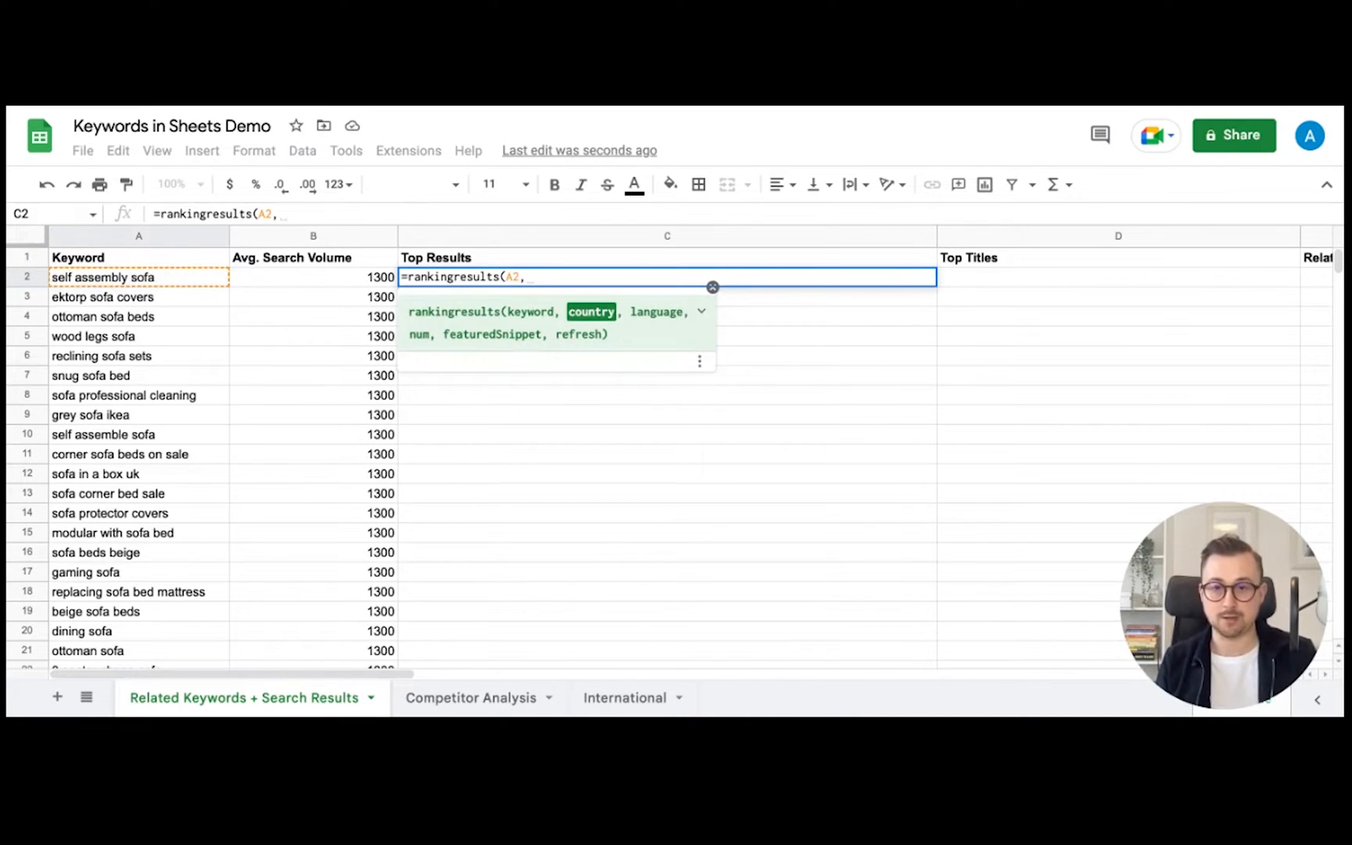
text(,)
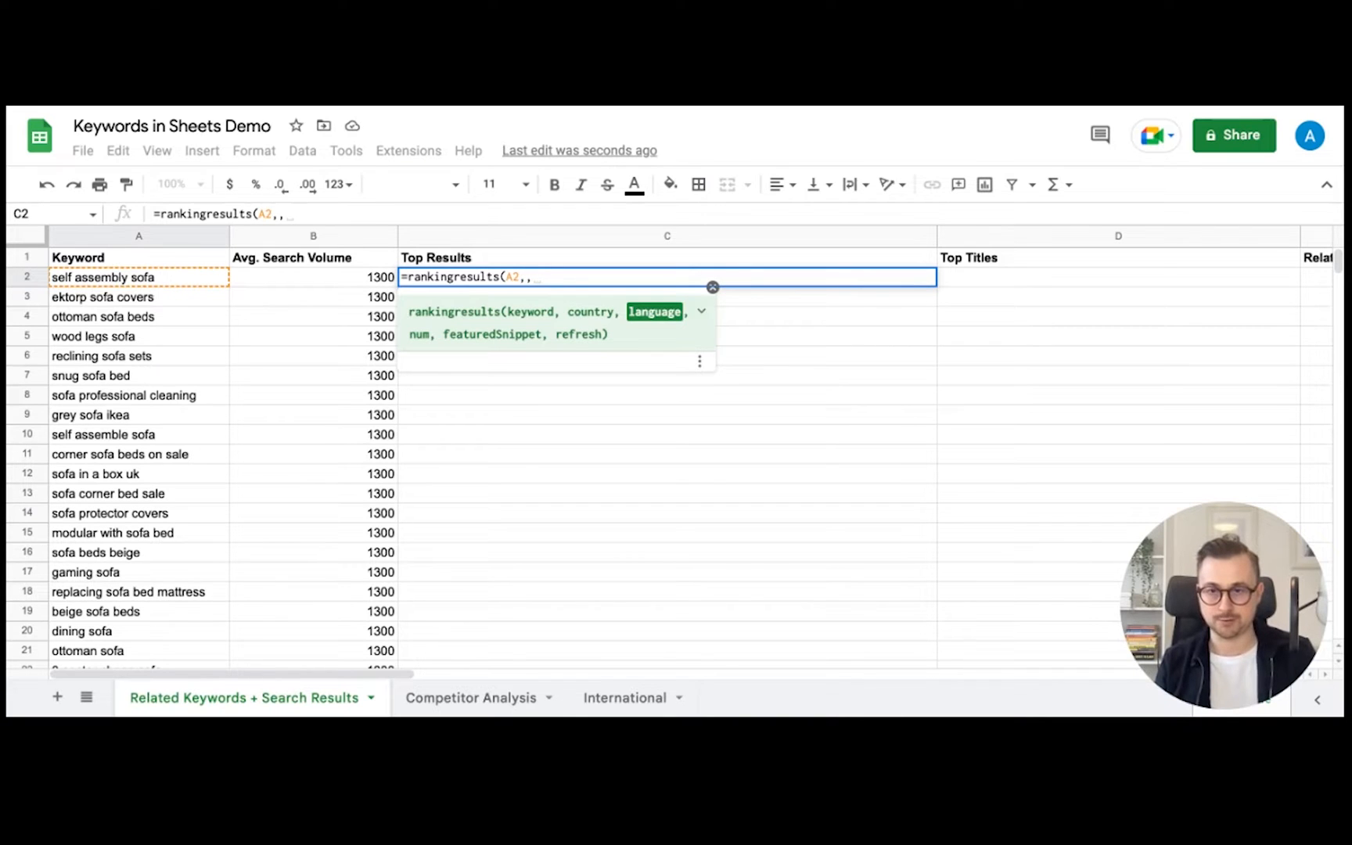
text(,)
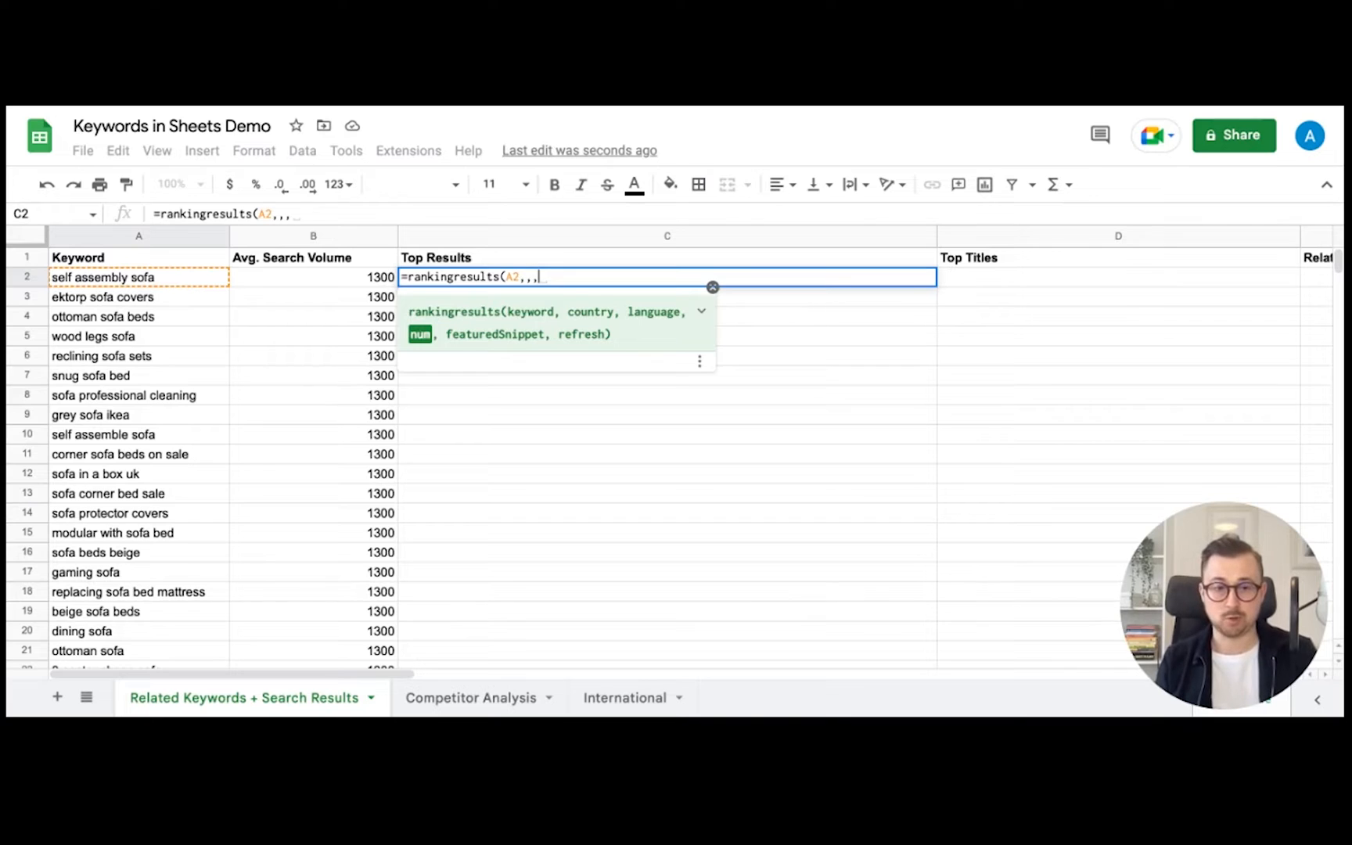
text(1)
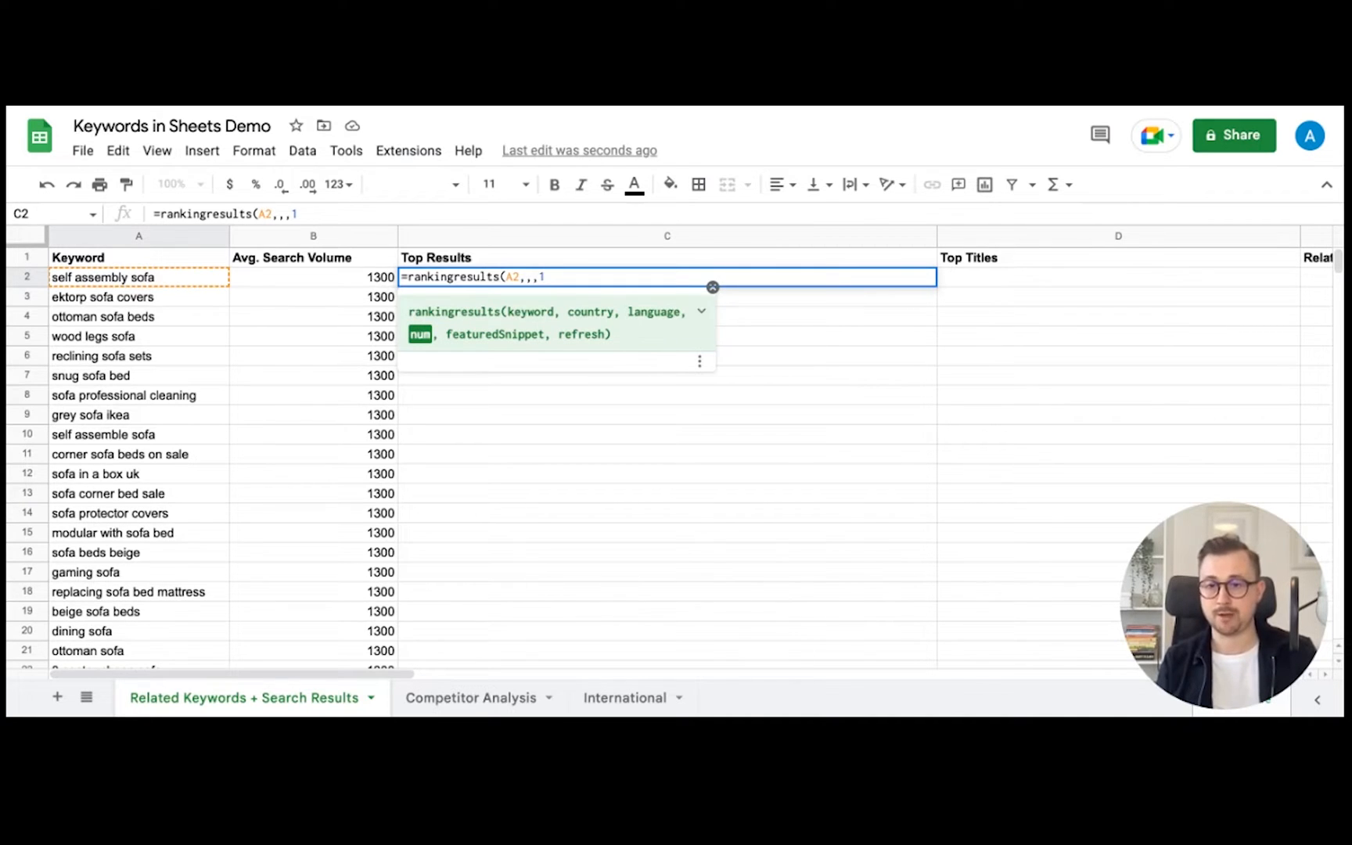
text(,)
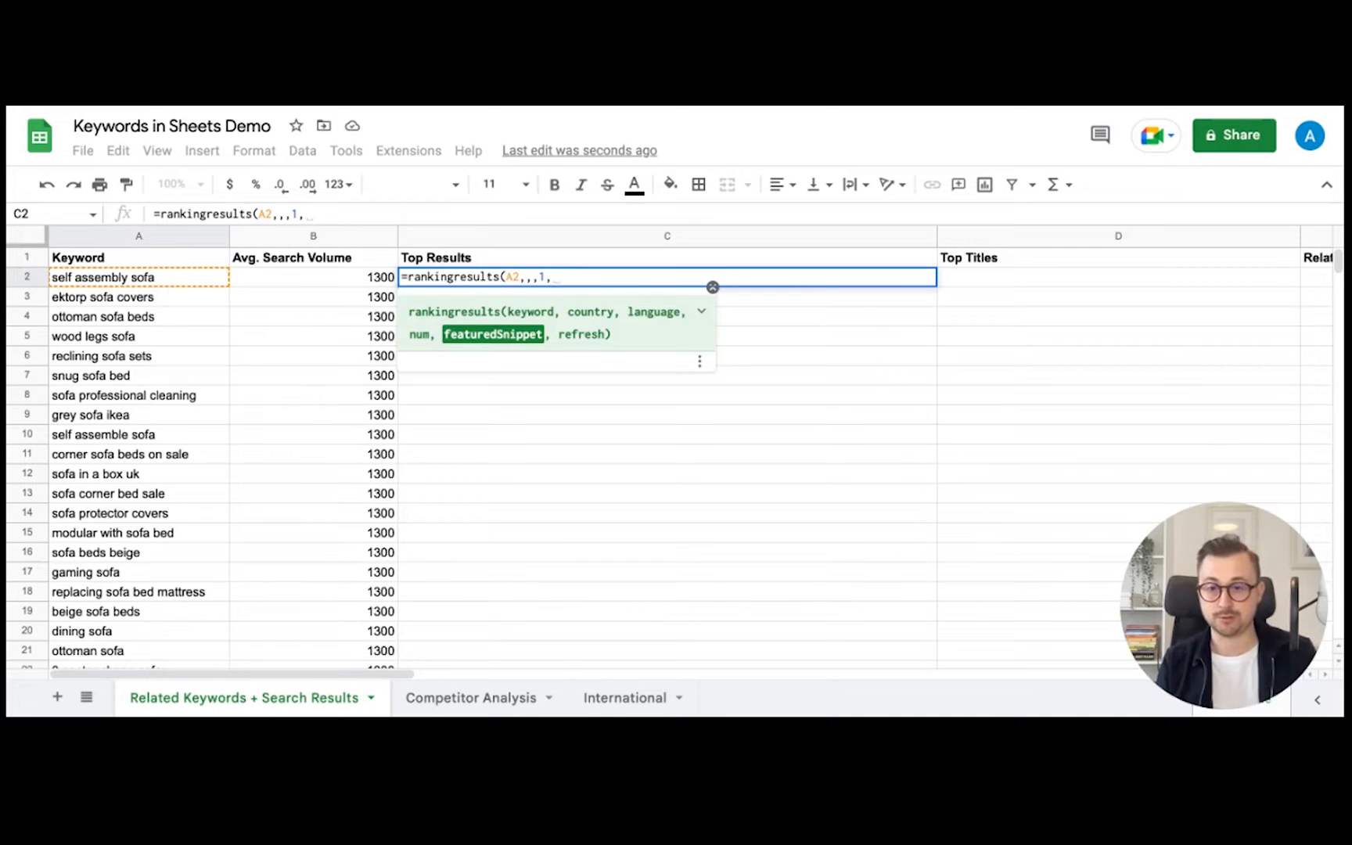
text(true)
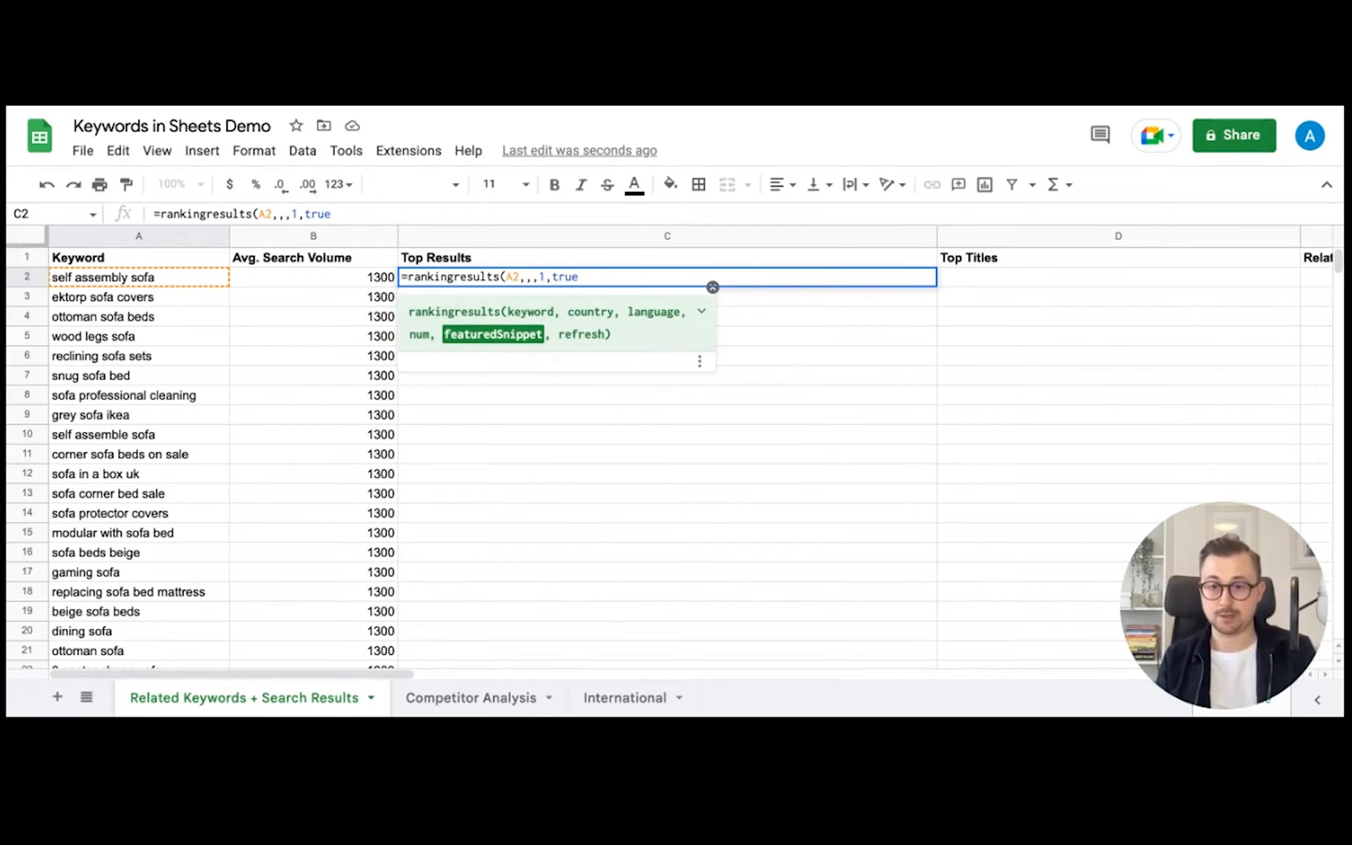
text(,)
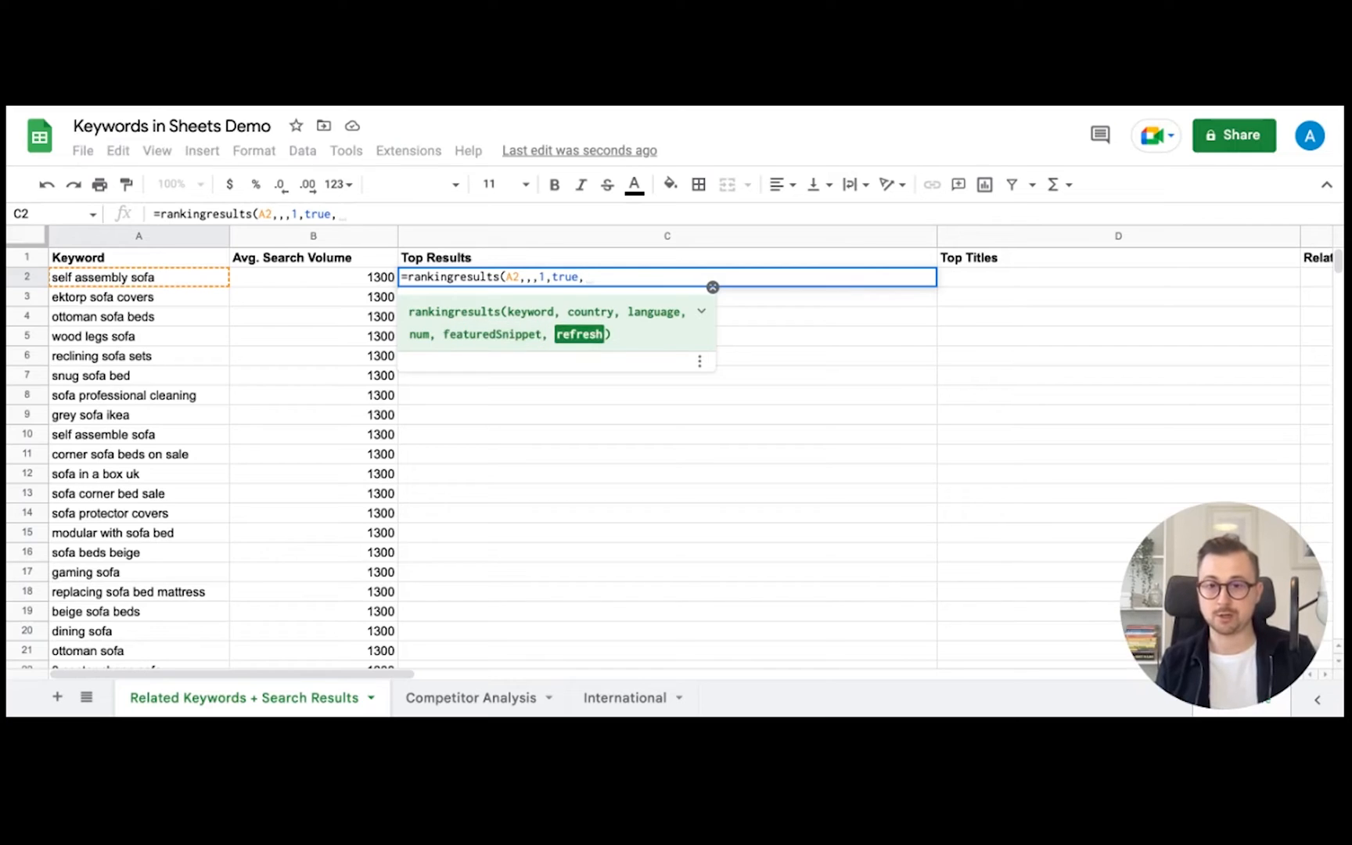
- Finish the formula with the absolute $G$1 checkbox as its refresh argument and commit it
scroll(994, 338, right, 10)
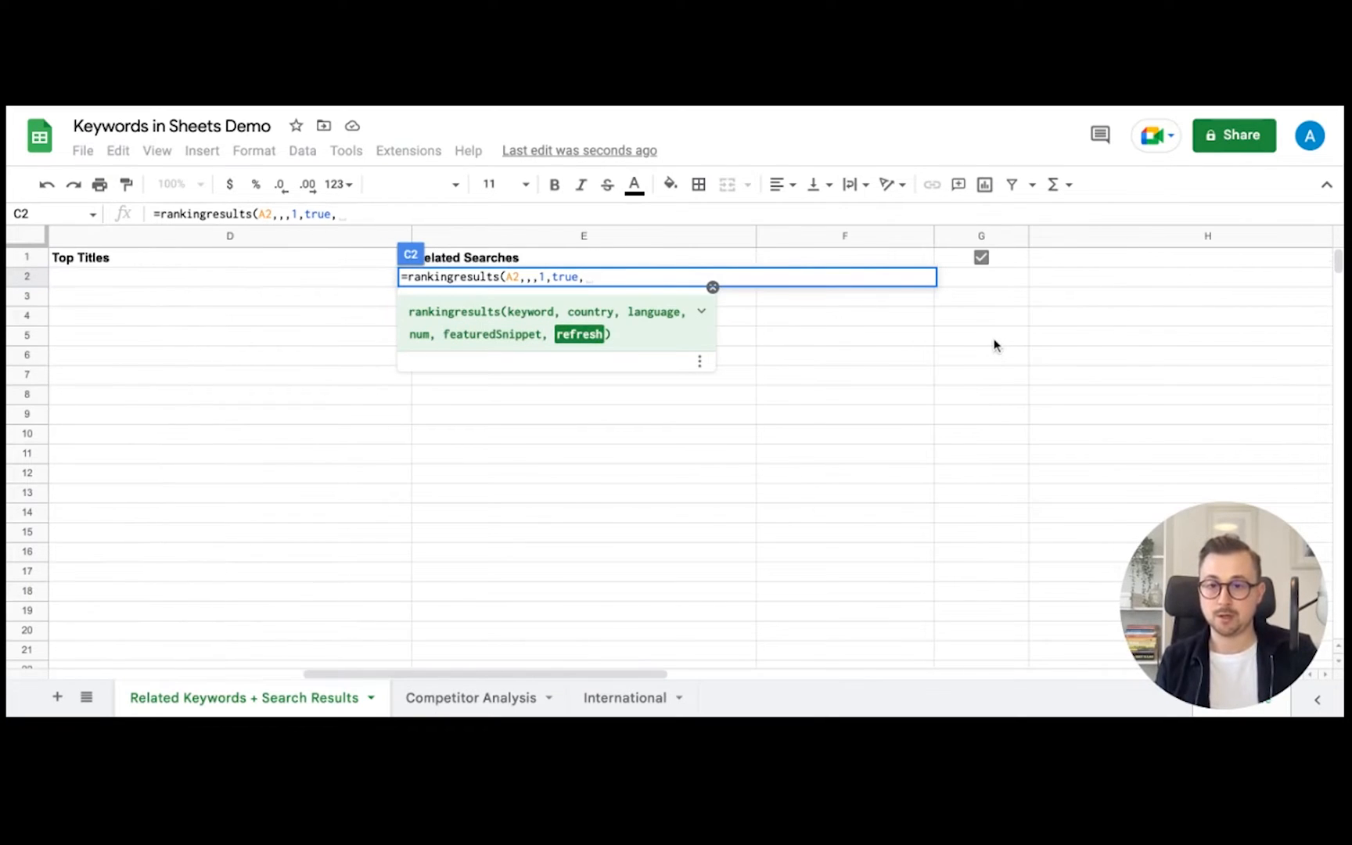
click(1008, 260)
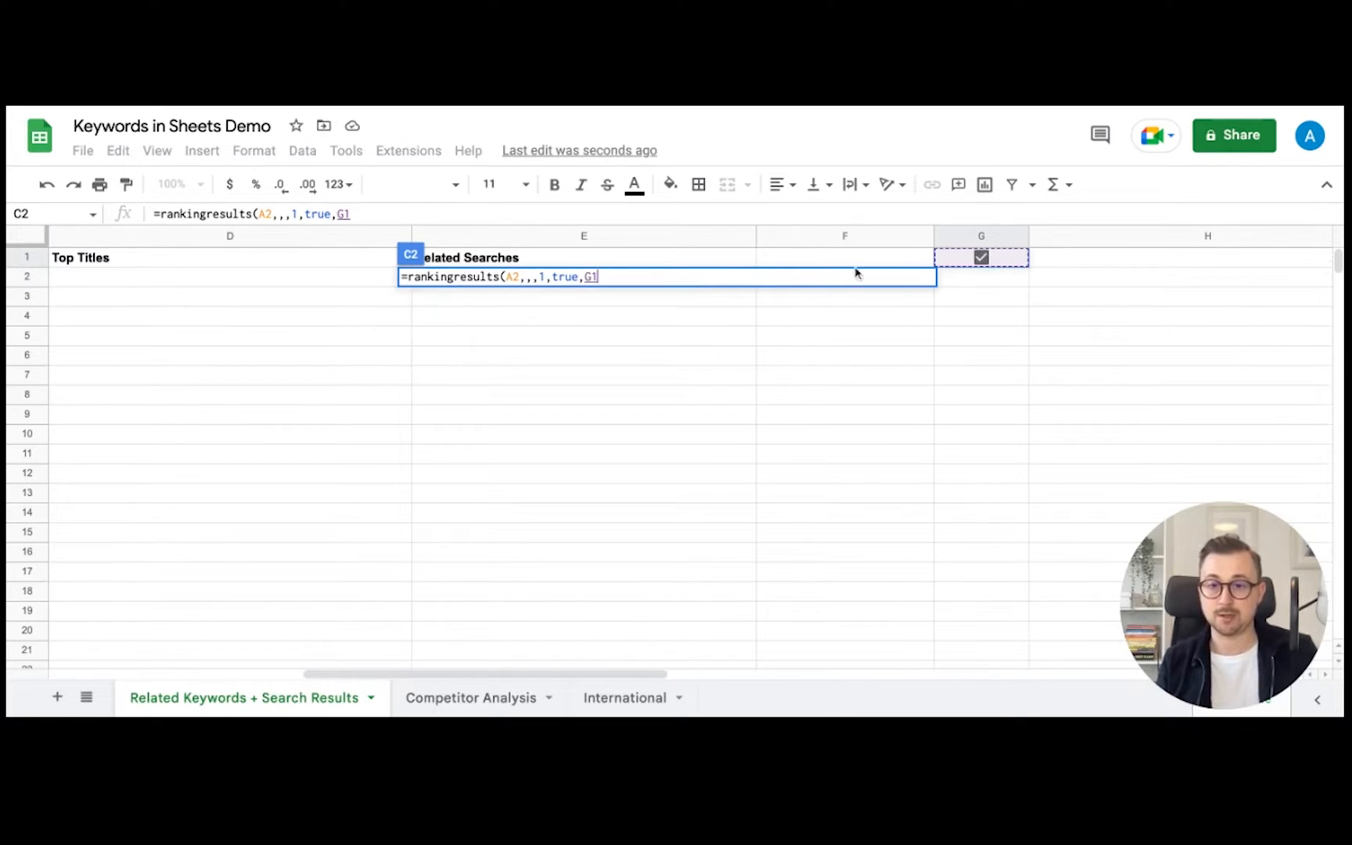
key(F4)
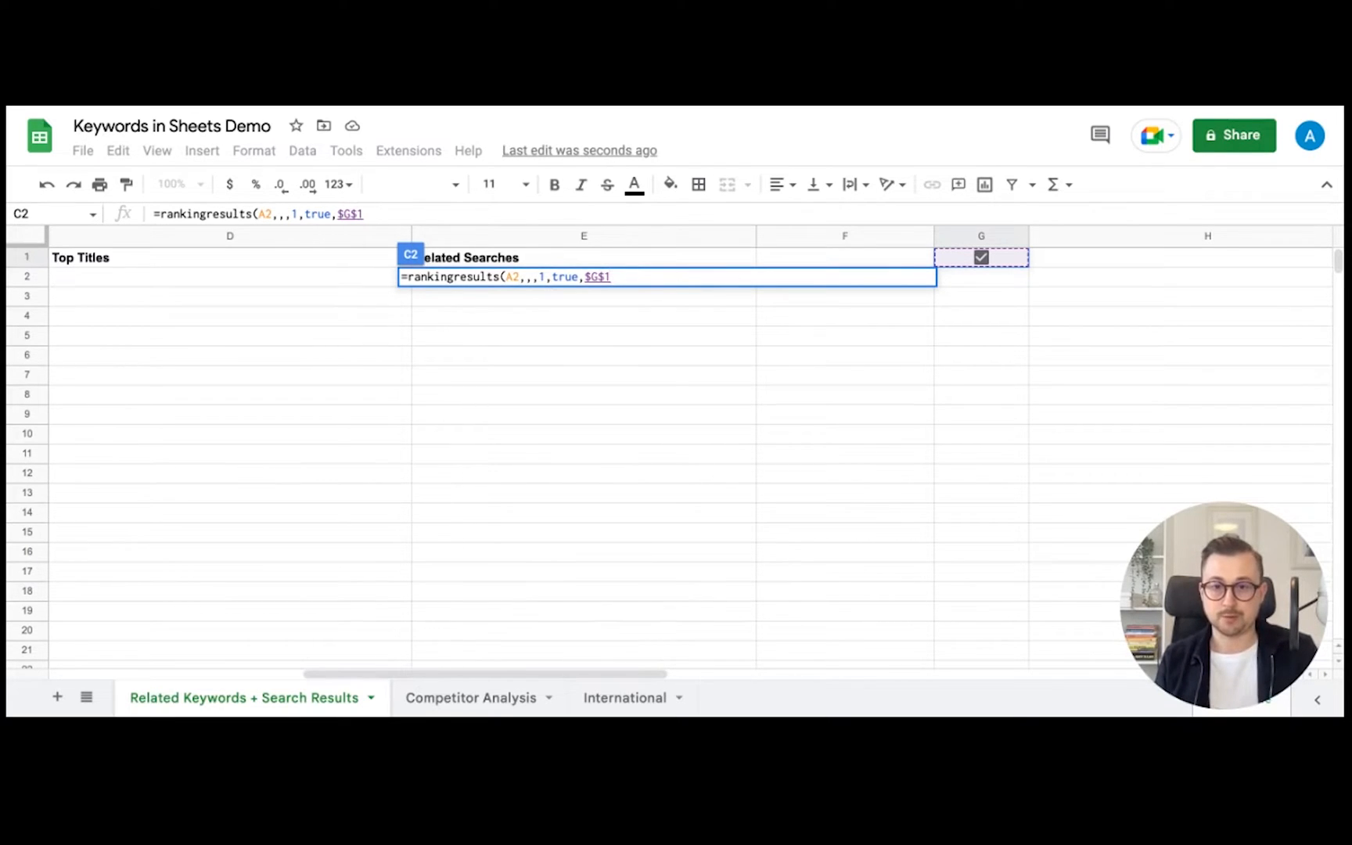
text())
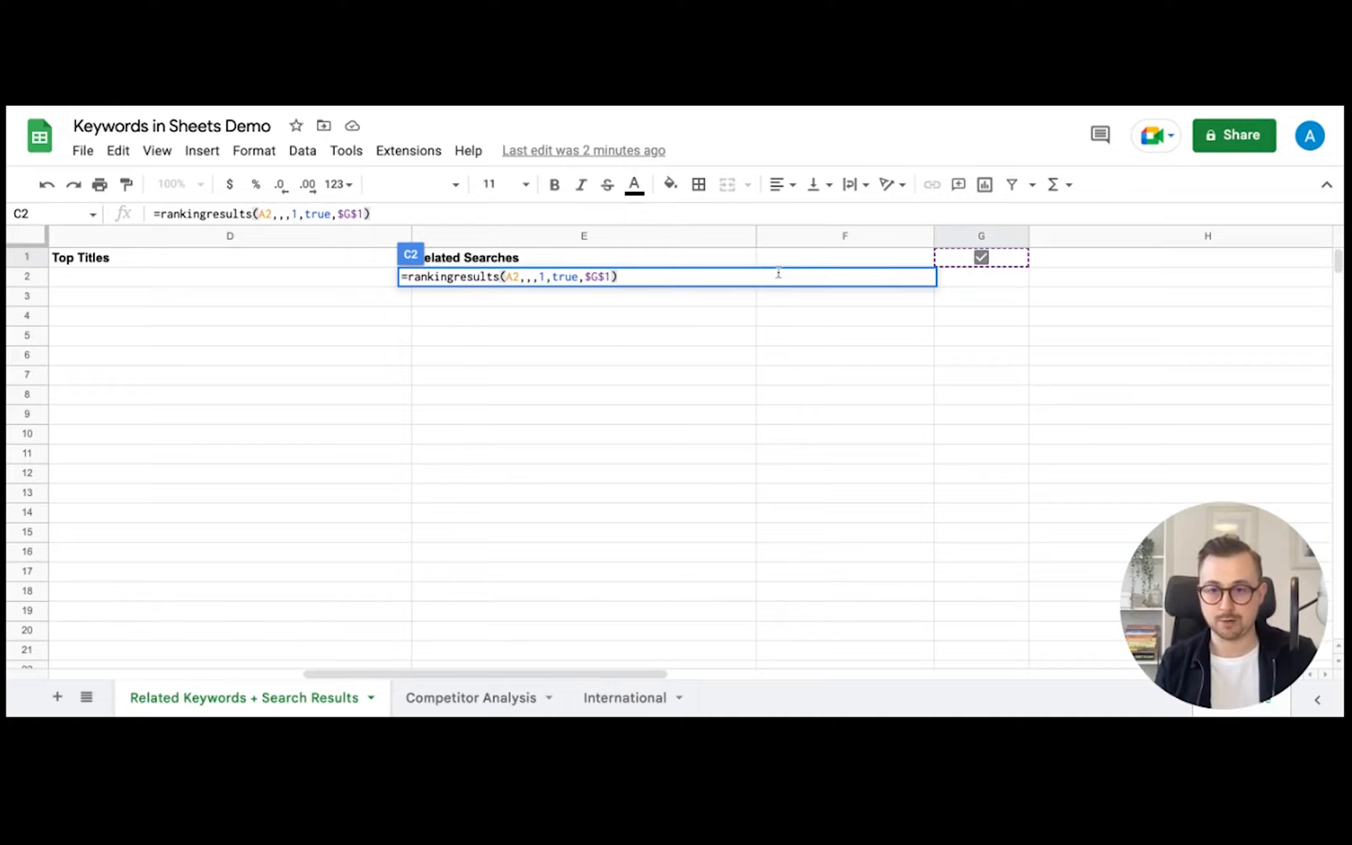
key(Return)
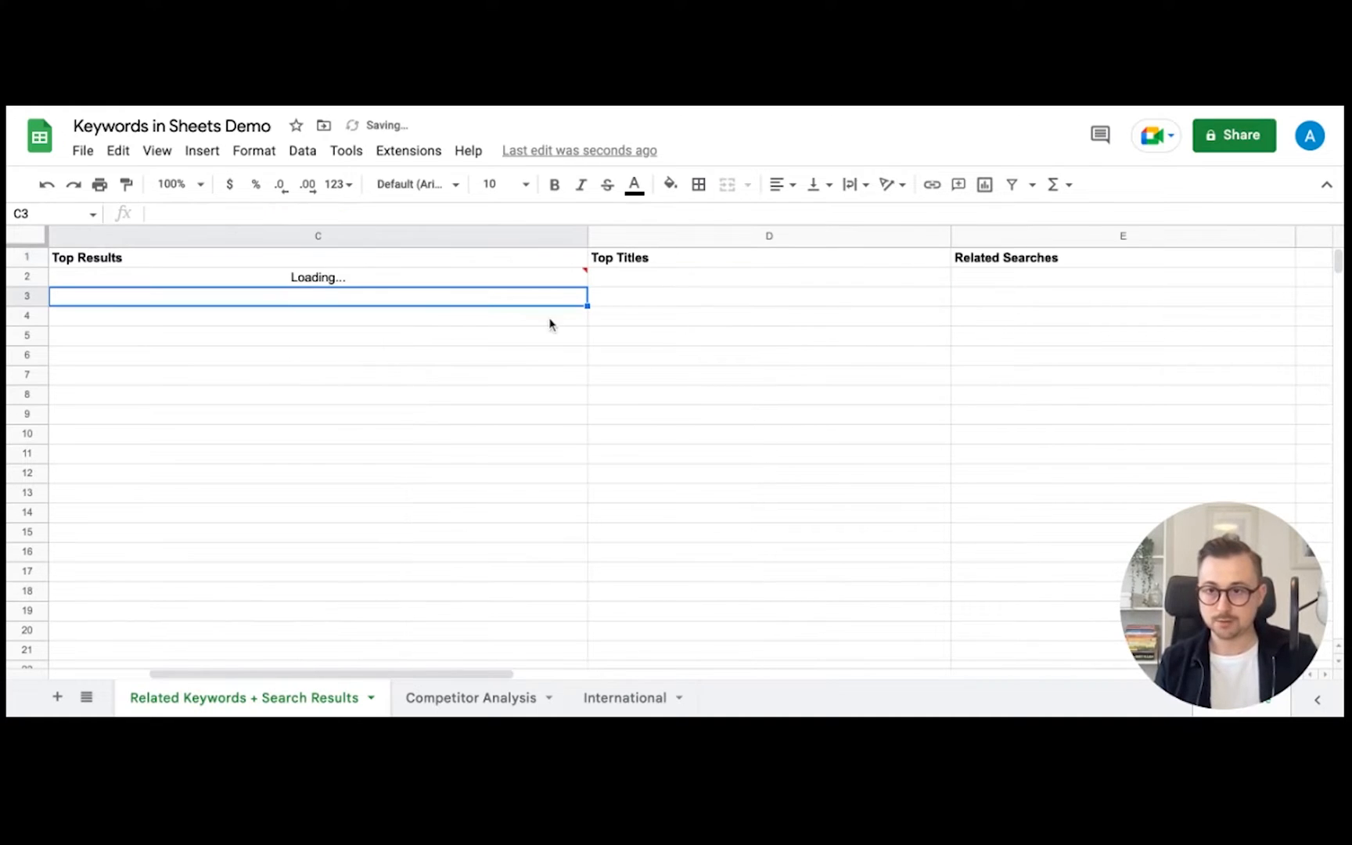
- Fill the rankingresults formula from C2 down to row 50
scroll(595, 313, left, 5)
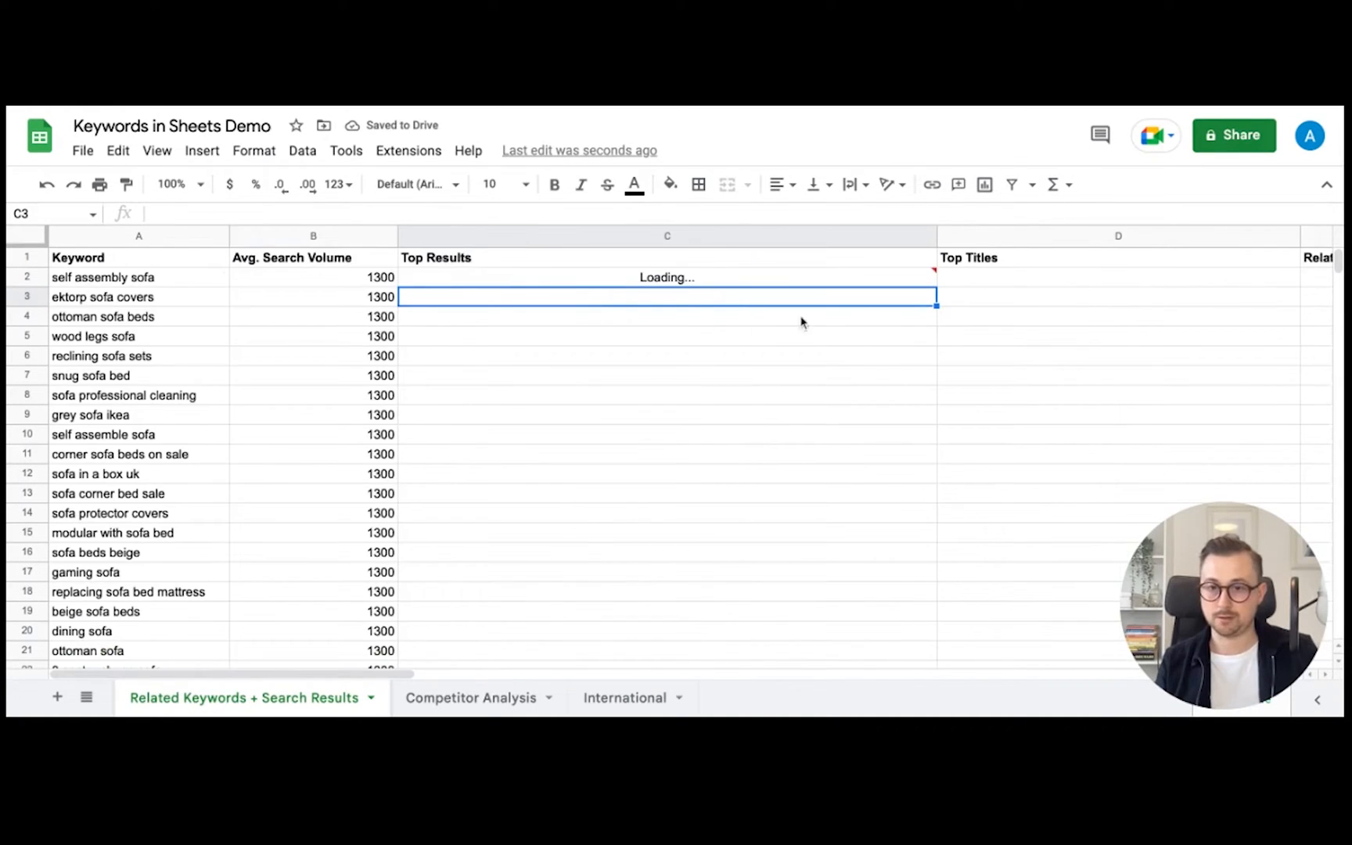
click(674, 281)
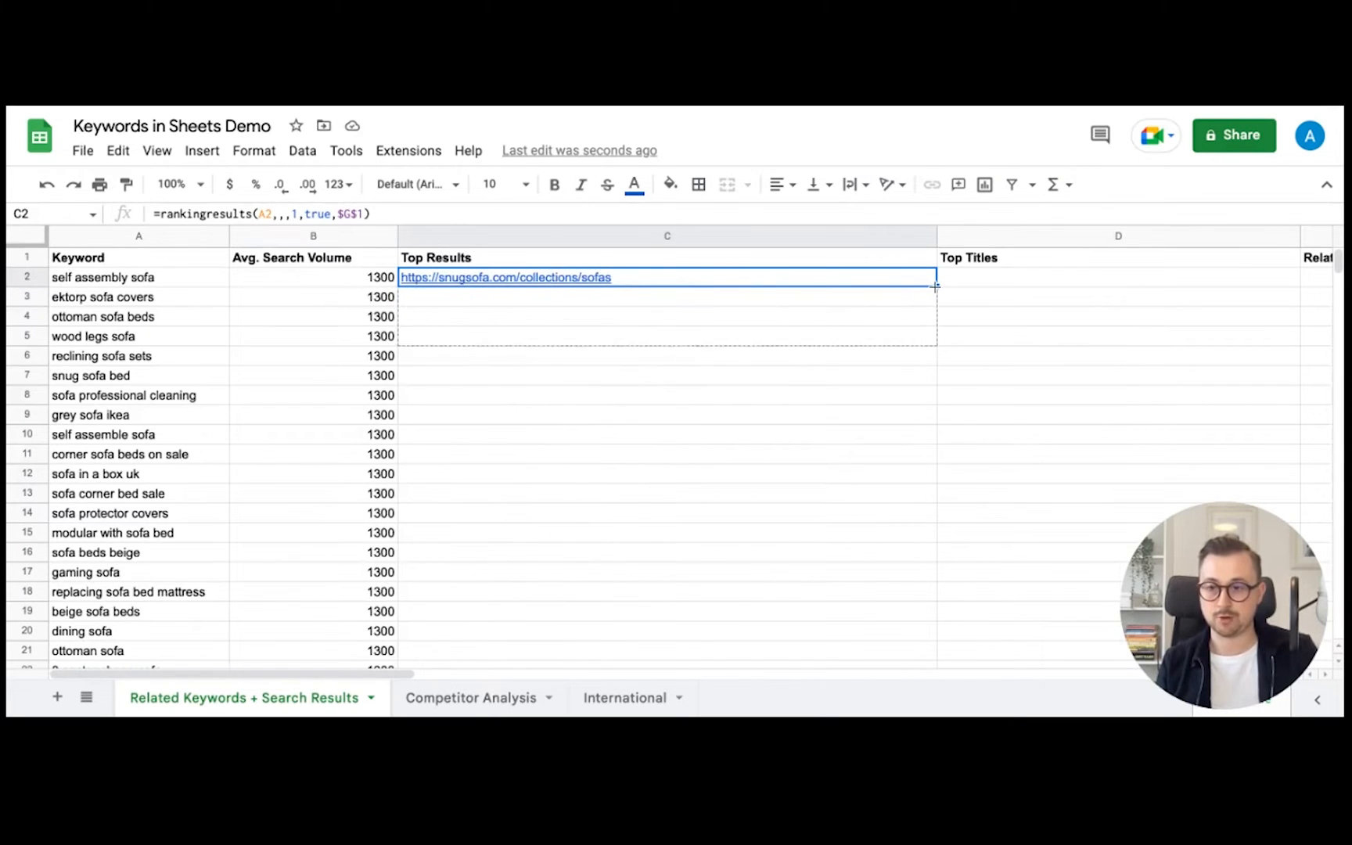
scroll(935, 286, down, 2)
scroll(936, 286, down, 10)
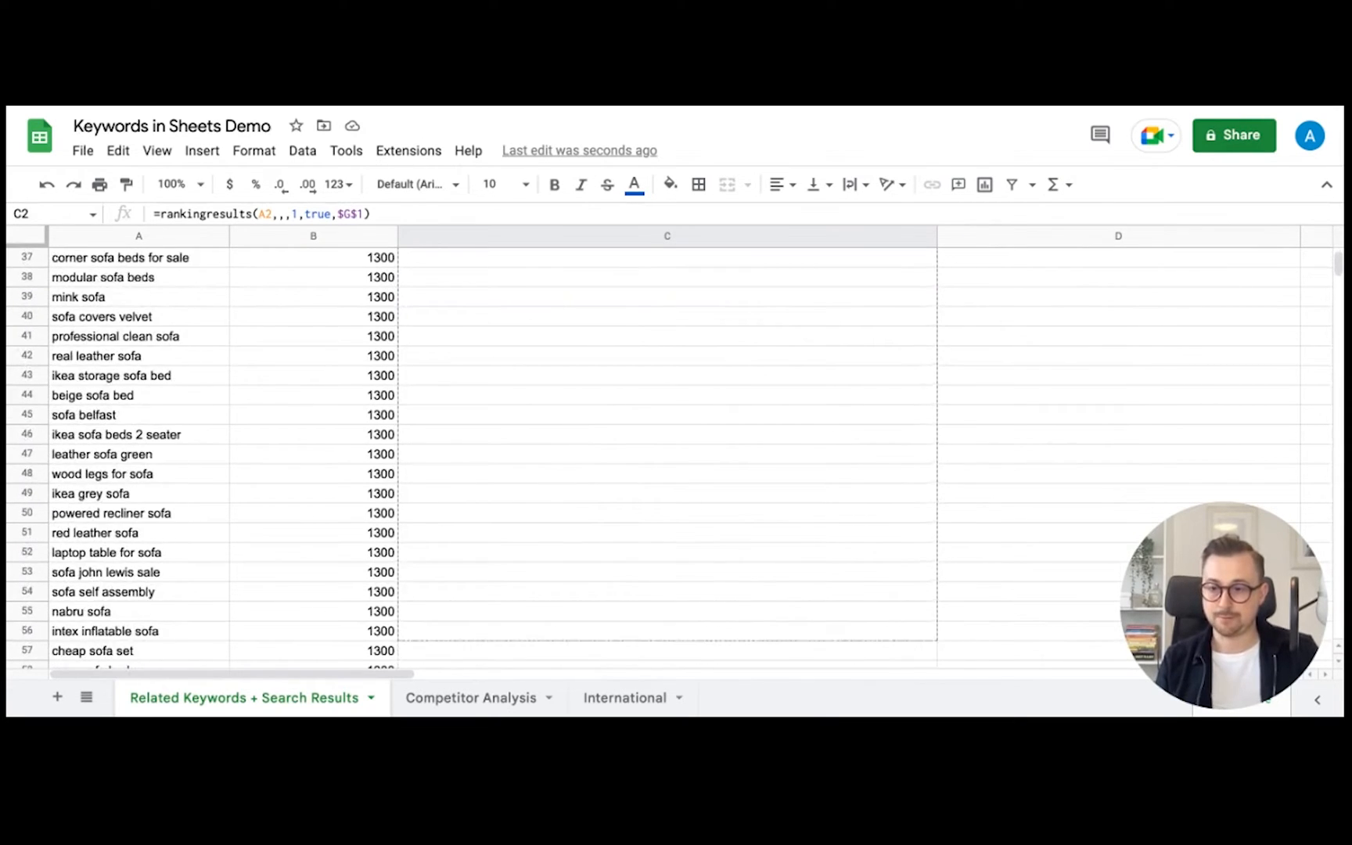
drag(936, 572, 935, 518)
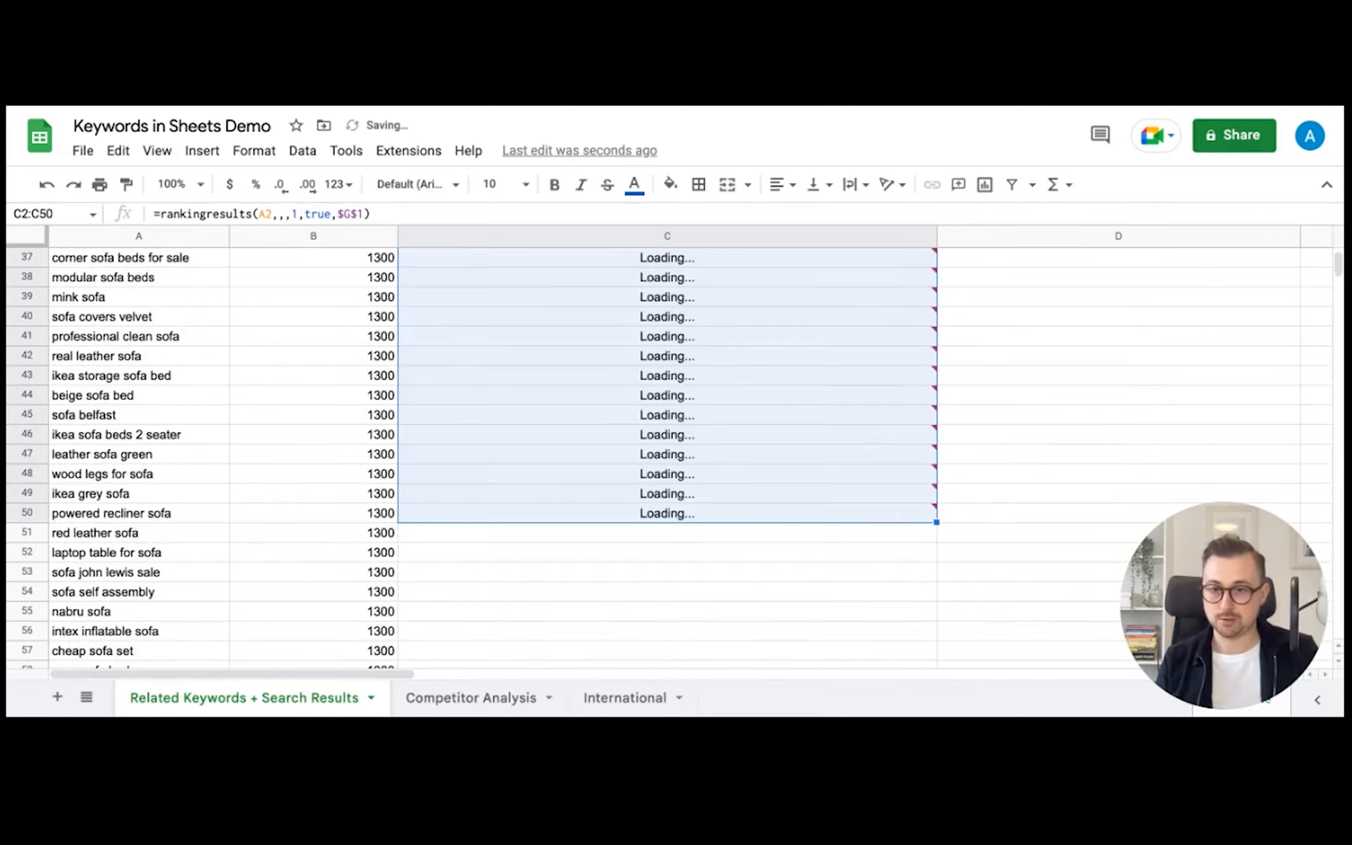
scroll(811, 447, up, 12)
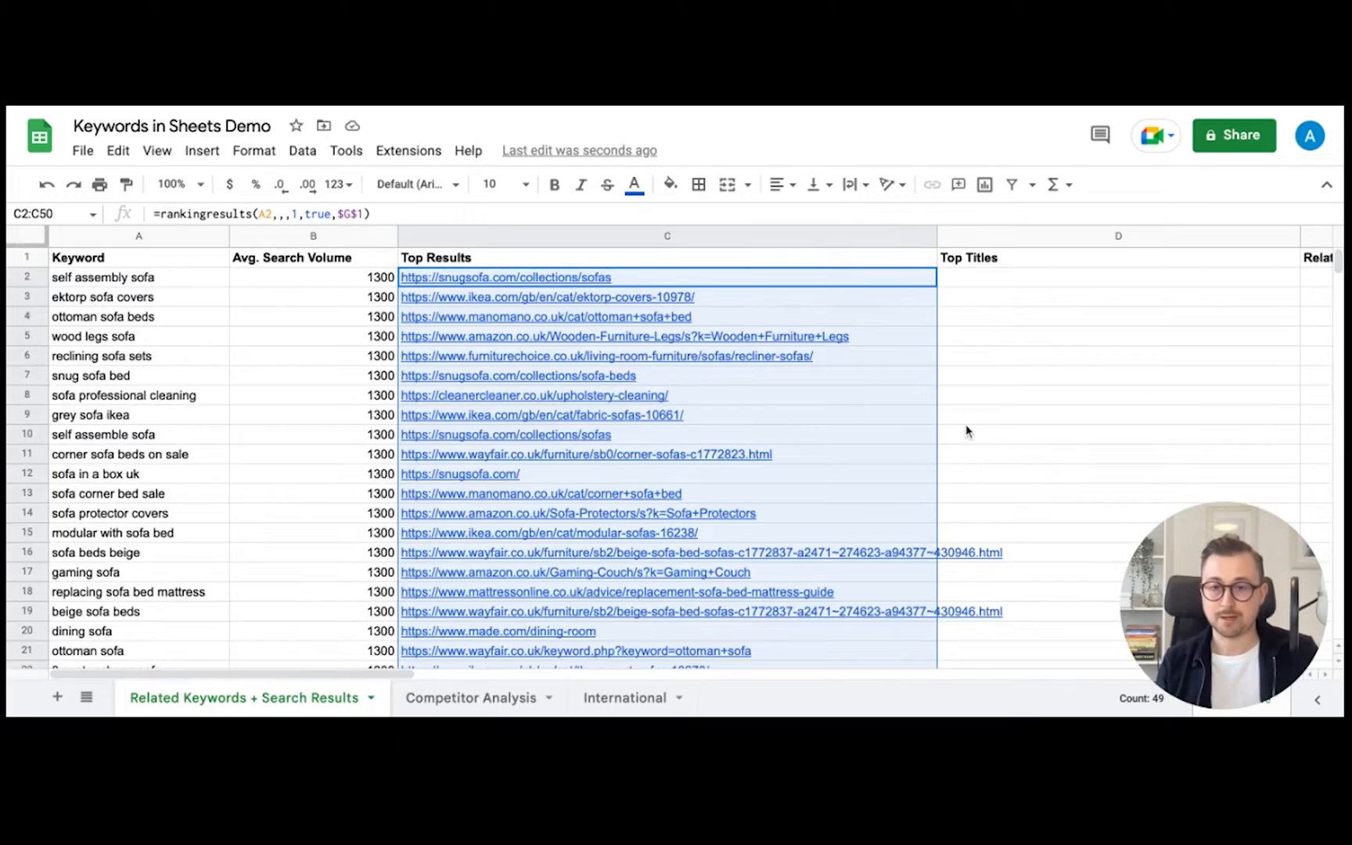
scroll(966, 427, down, 14)
scroll(968, 433, up, 8)
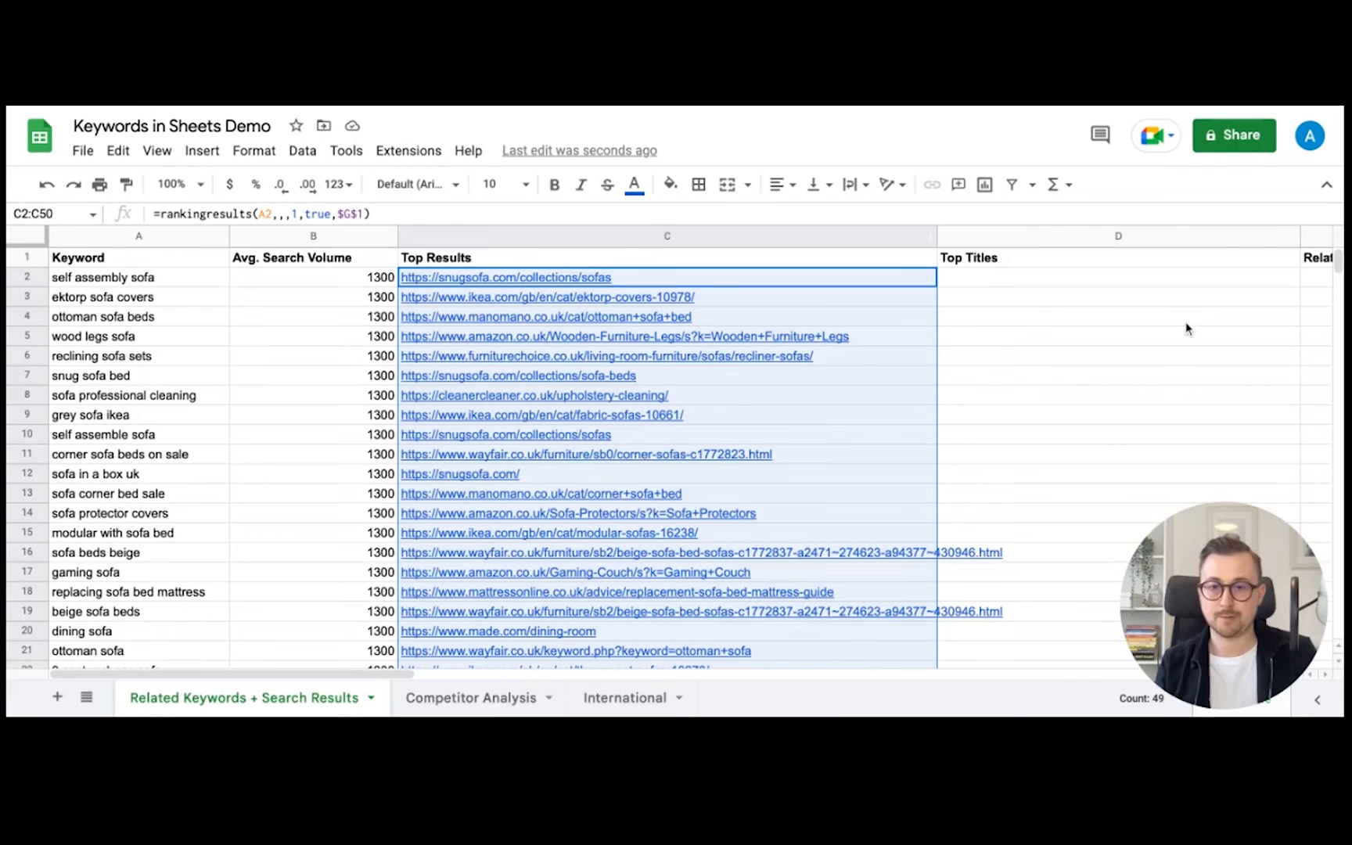
- Untick the G1 checkbox so the top-ranking results reload
scroll(1182, 327, right, 10)
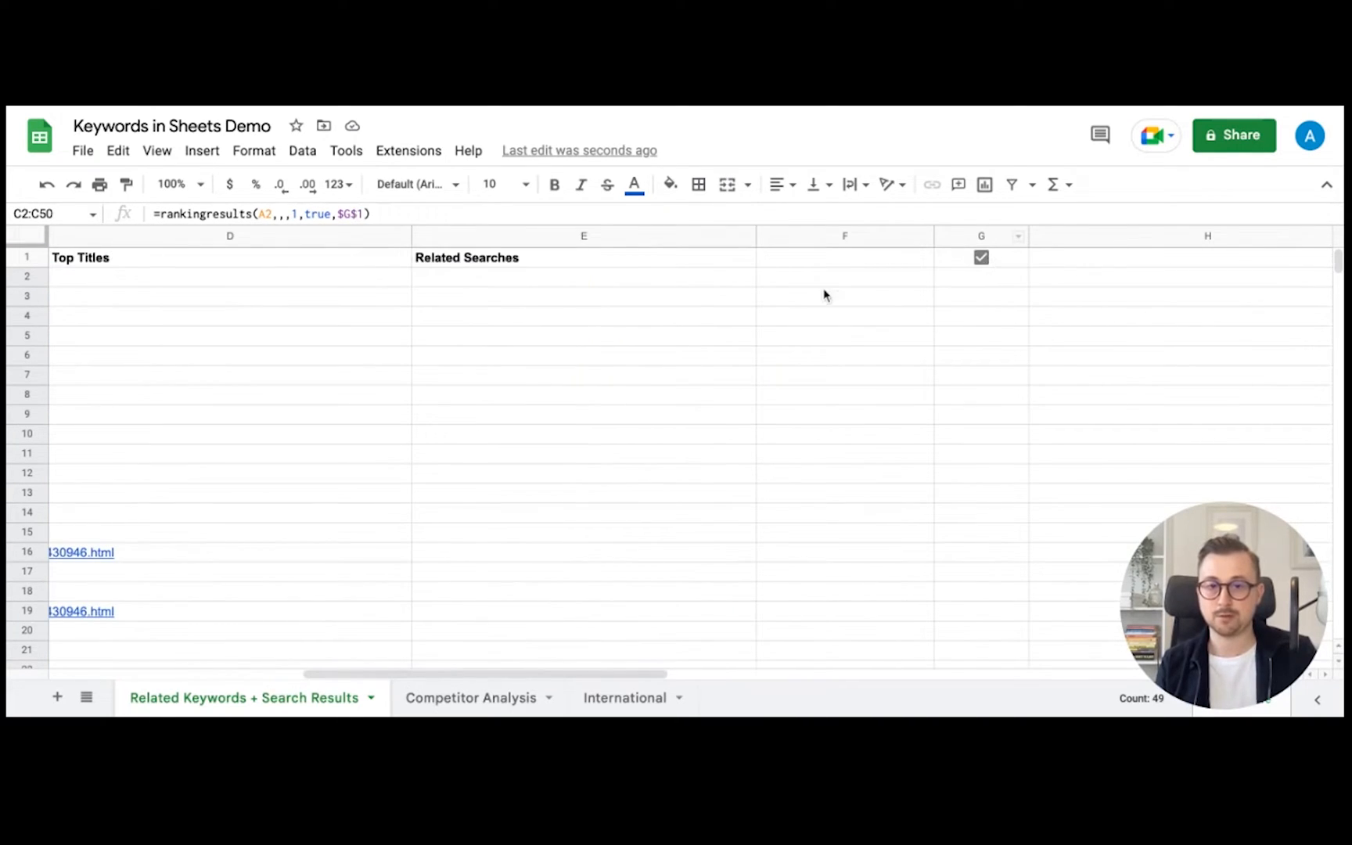
click(981, 258)
scroll(704, 313, left, 10)
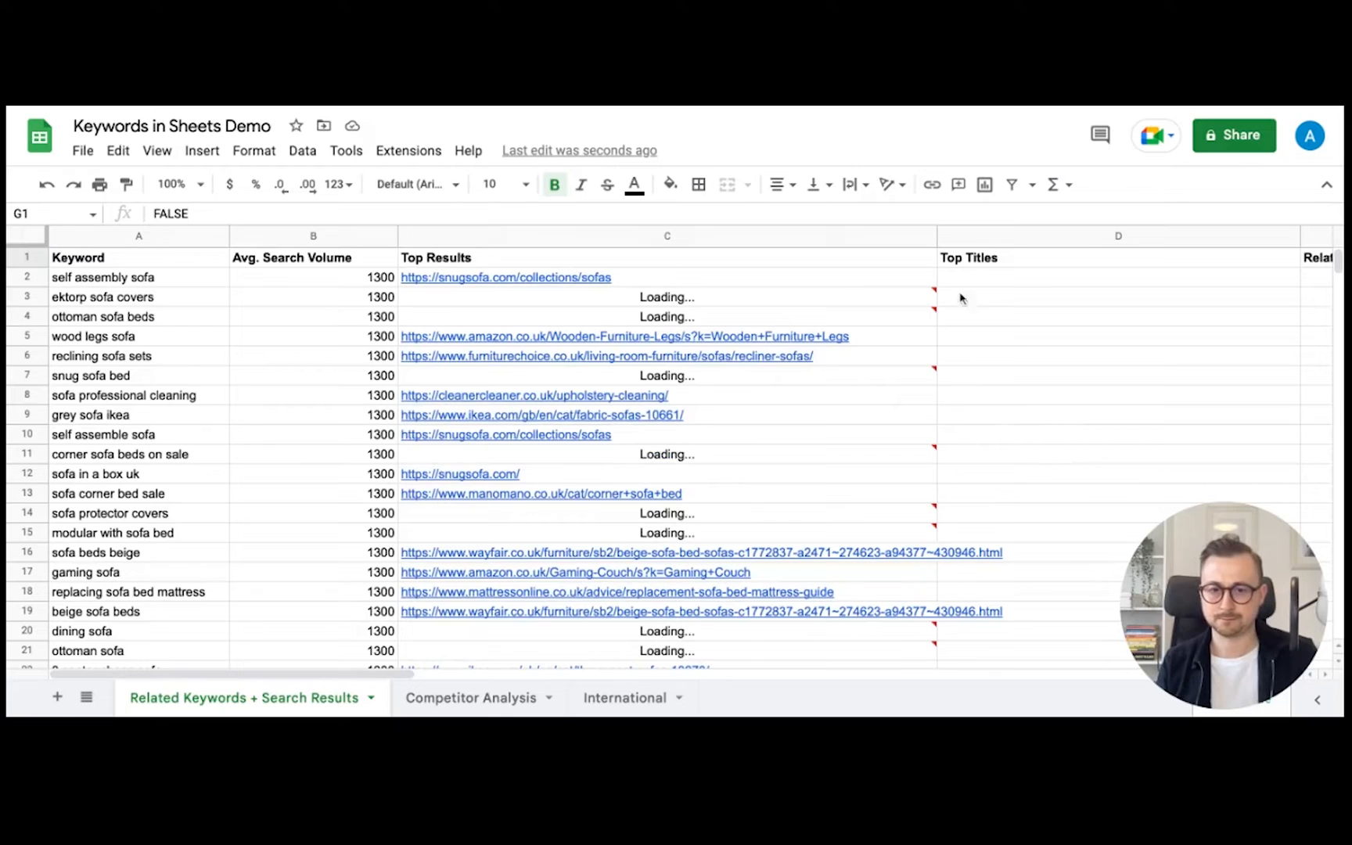
- Widen column C to show the URLs, then narrow it to just fit them
drag(936, 238, 1034, 238)
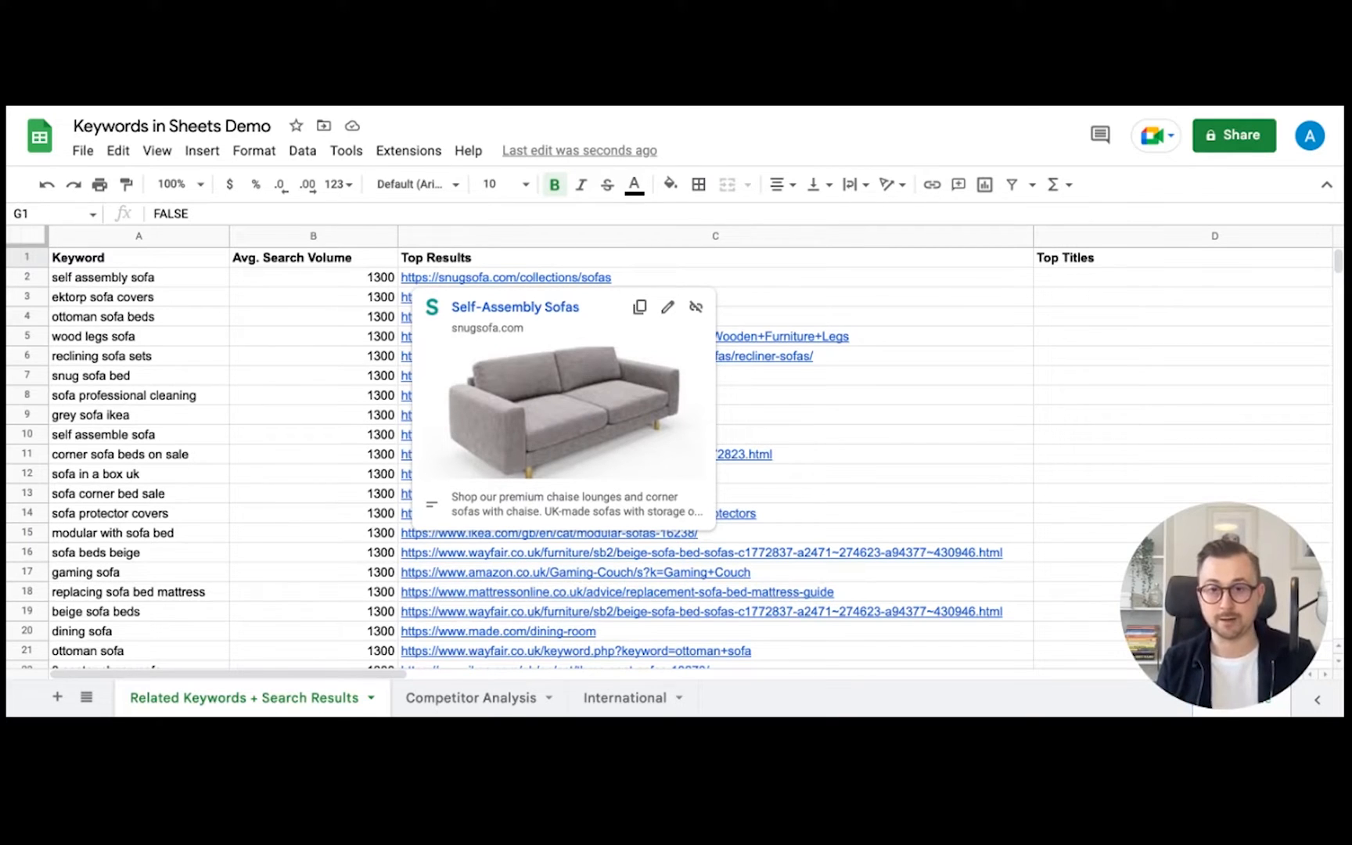
drag(1033, 235, 983, 235)
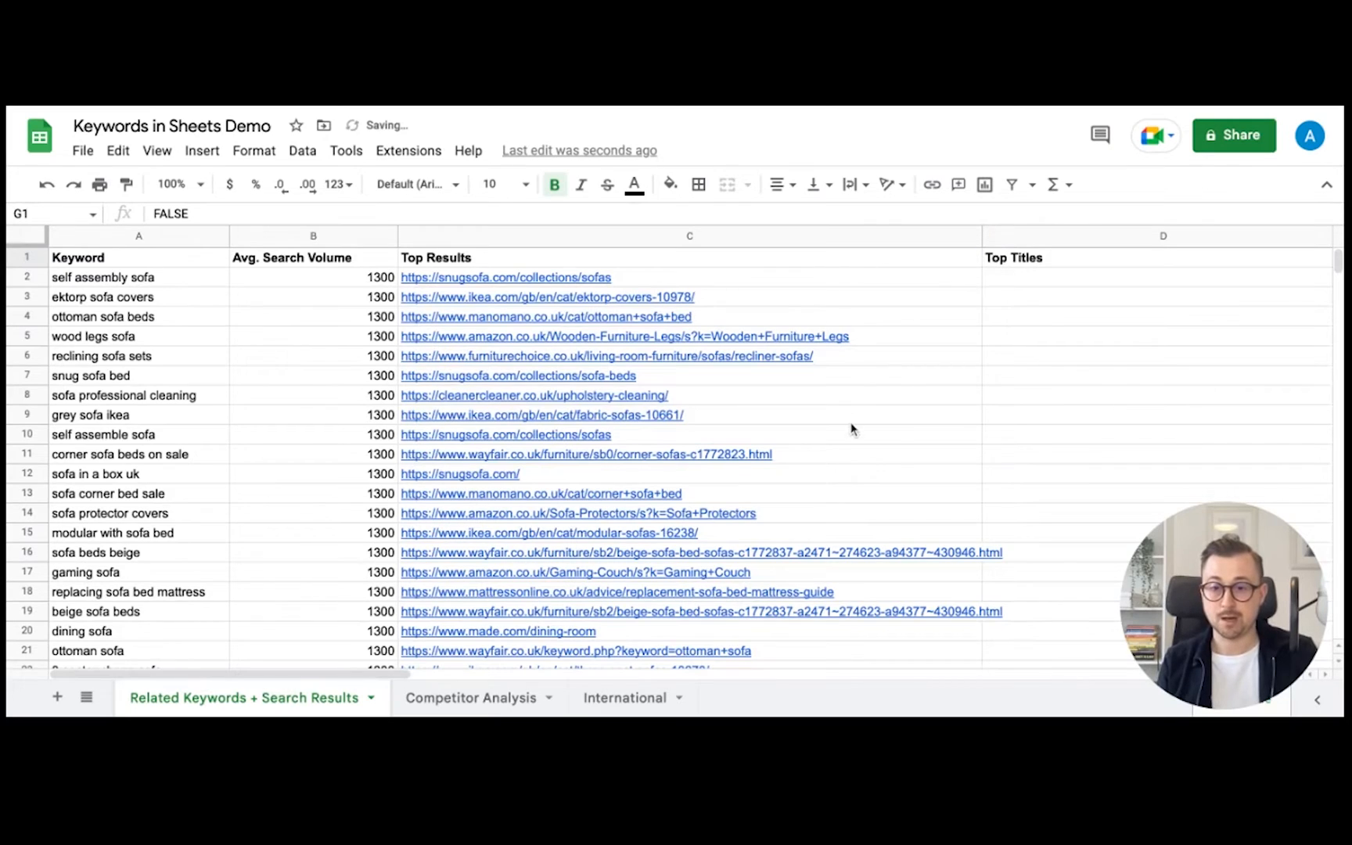
scroll(853, 429, down, 10)
scroll(854, 423, up, 10)
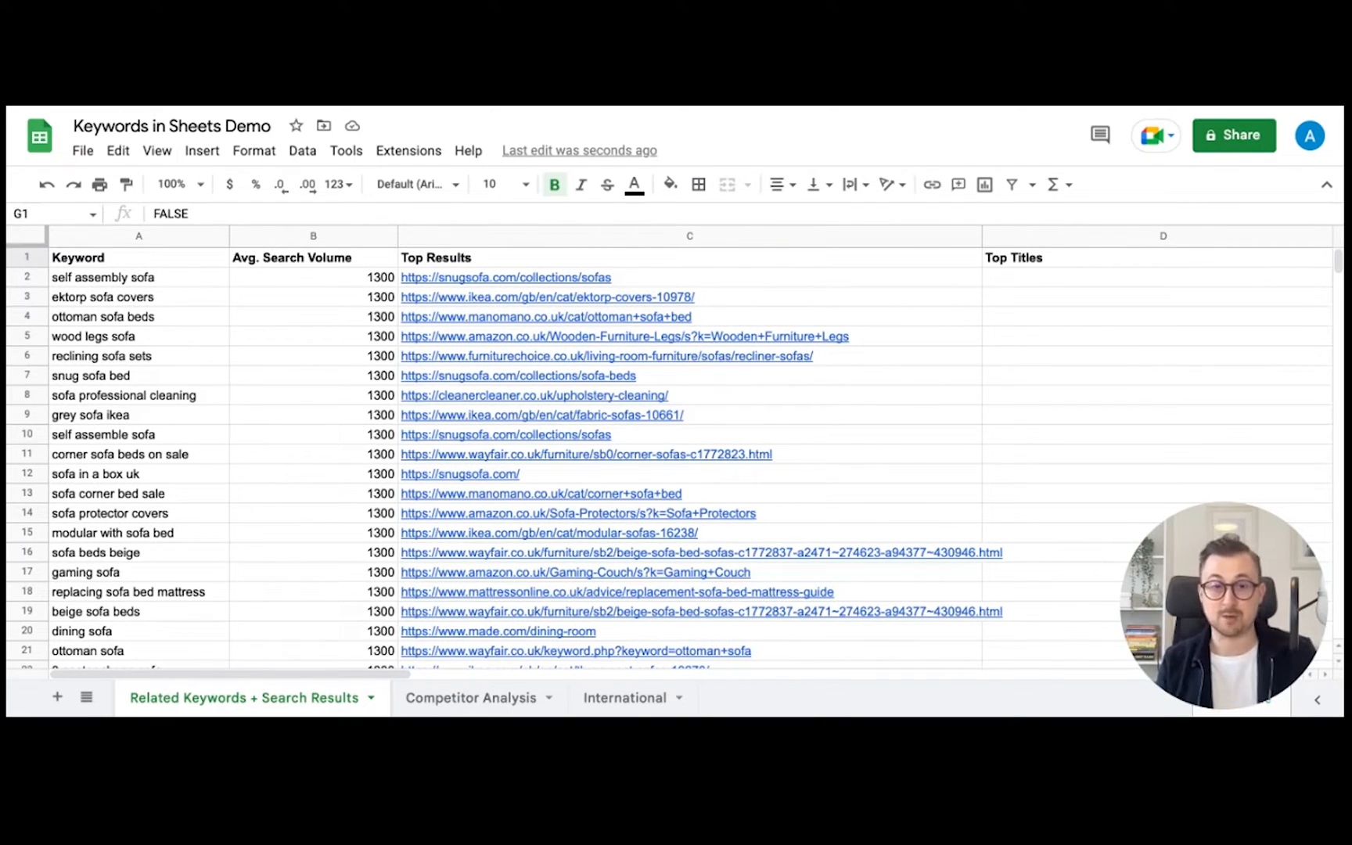
scroll(1028, 320, right, 2)
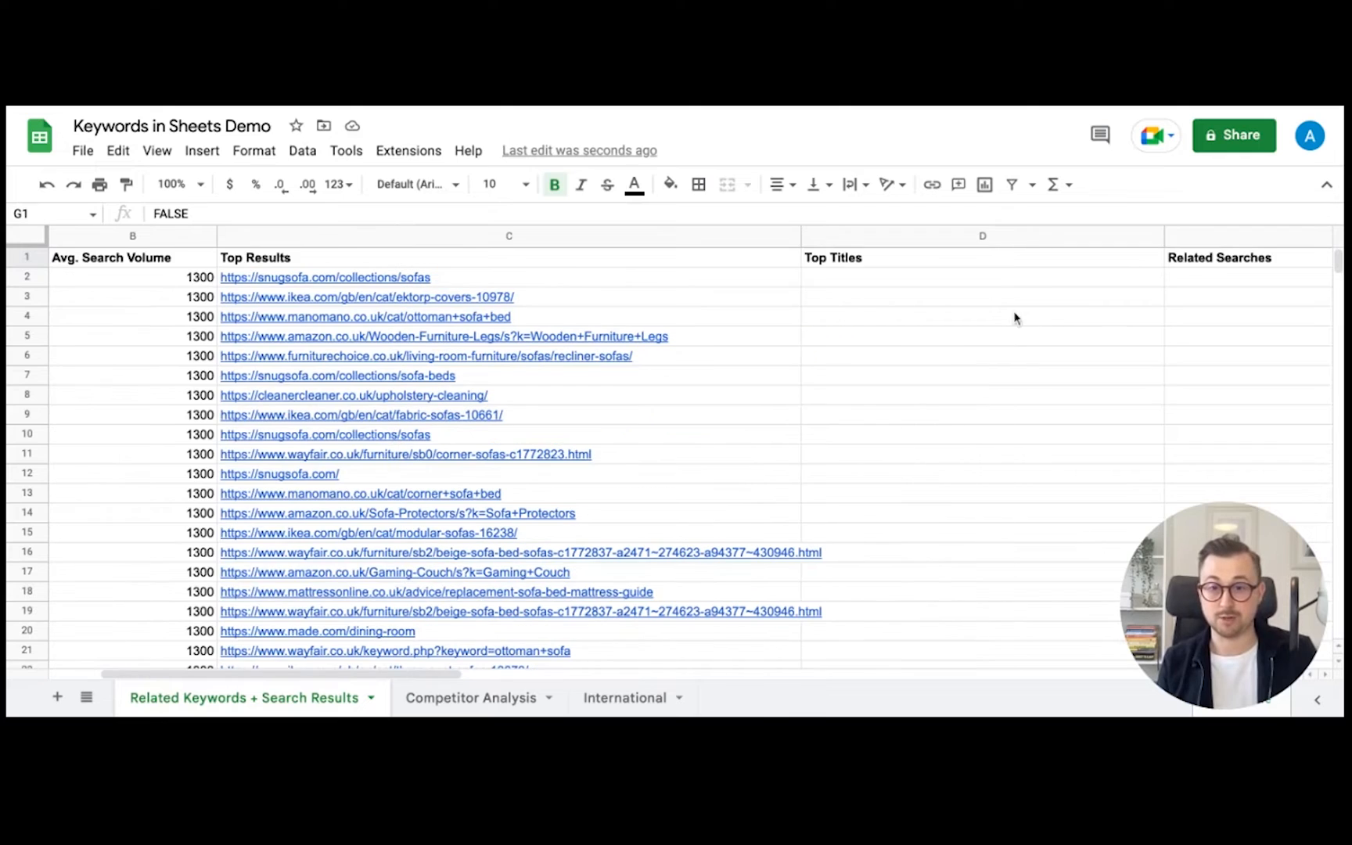
- Enter =rankingtitles(A2,,,1,true) in D2 to fetch the top result's page title
click(905, 283)
text(=rankingresu)
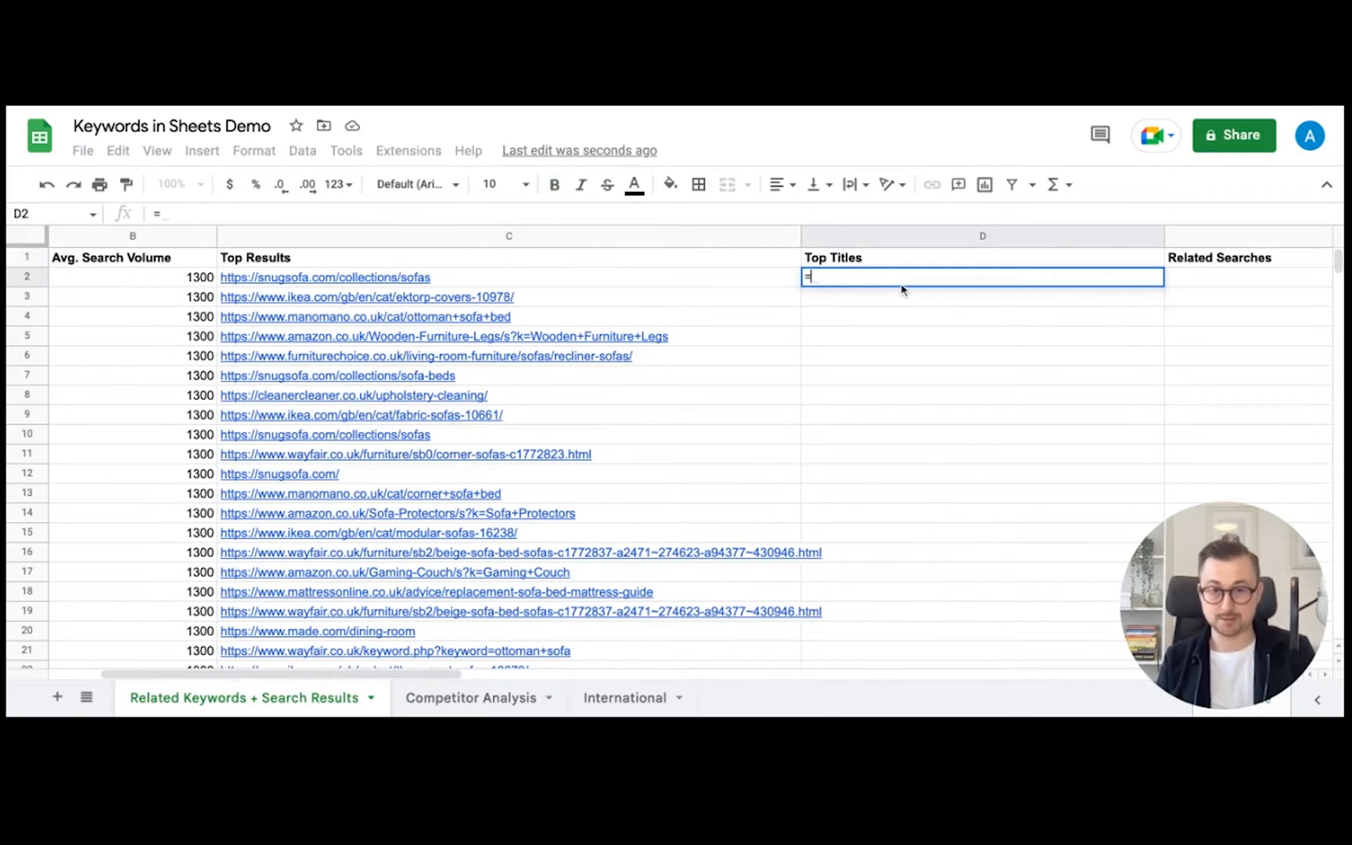
key(BackSpace)
key(BackSpace)
key(BackSpace)
key(BackSpace)
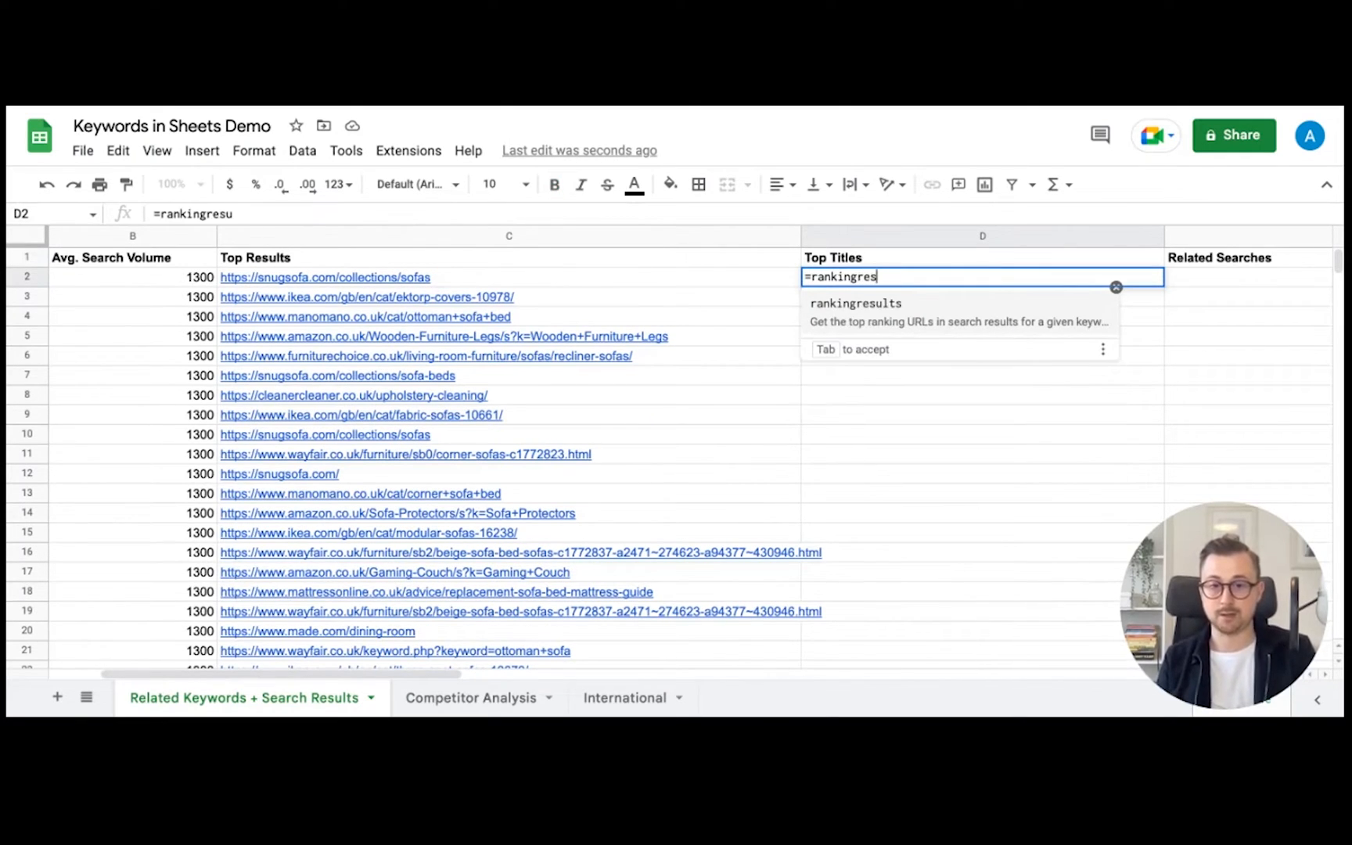
text(titles)
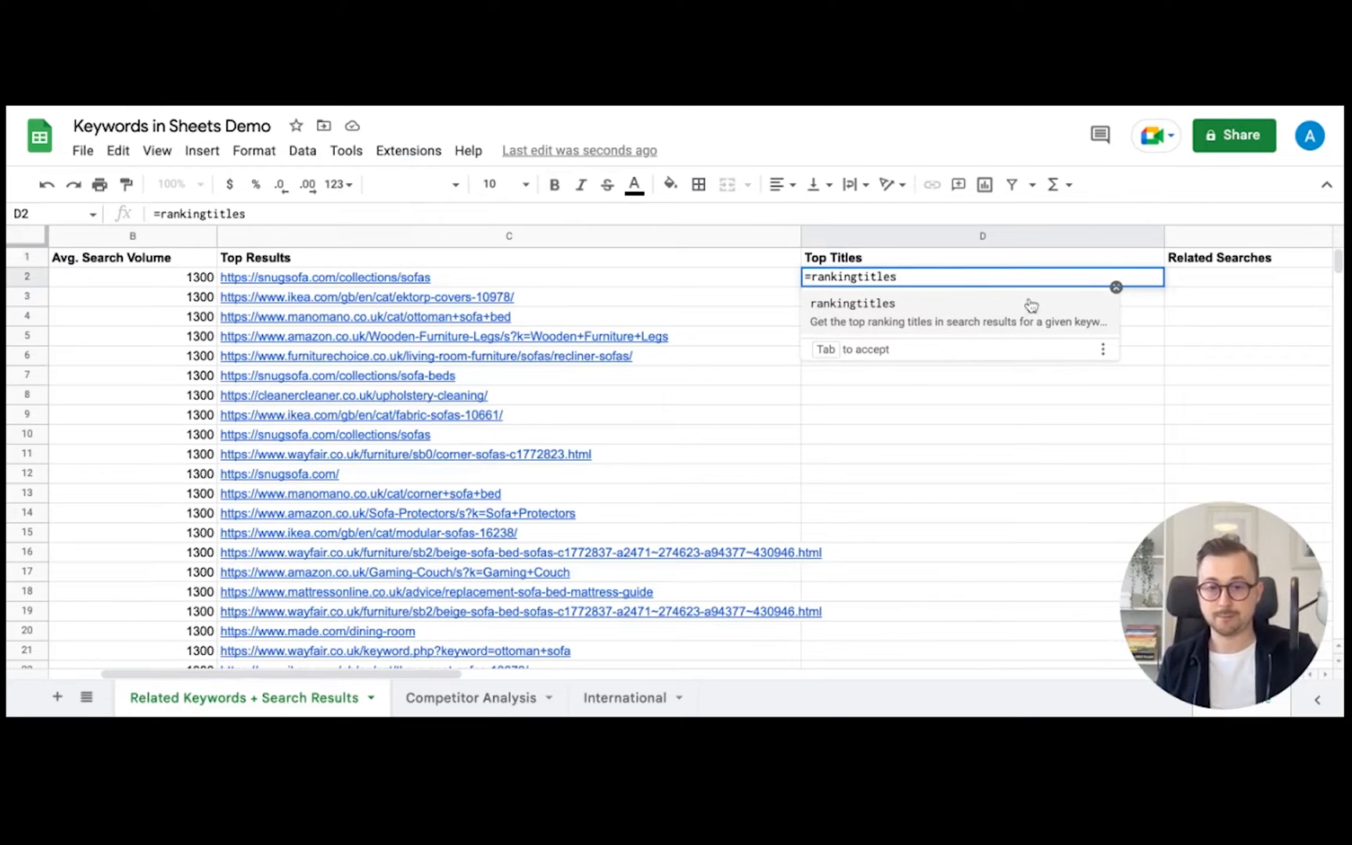
click(951, 313)
scroll(591, 300, left, 2)
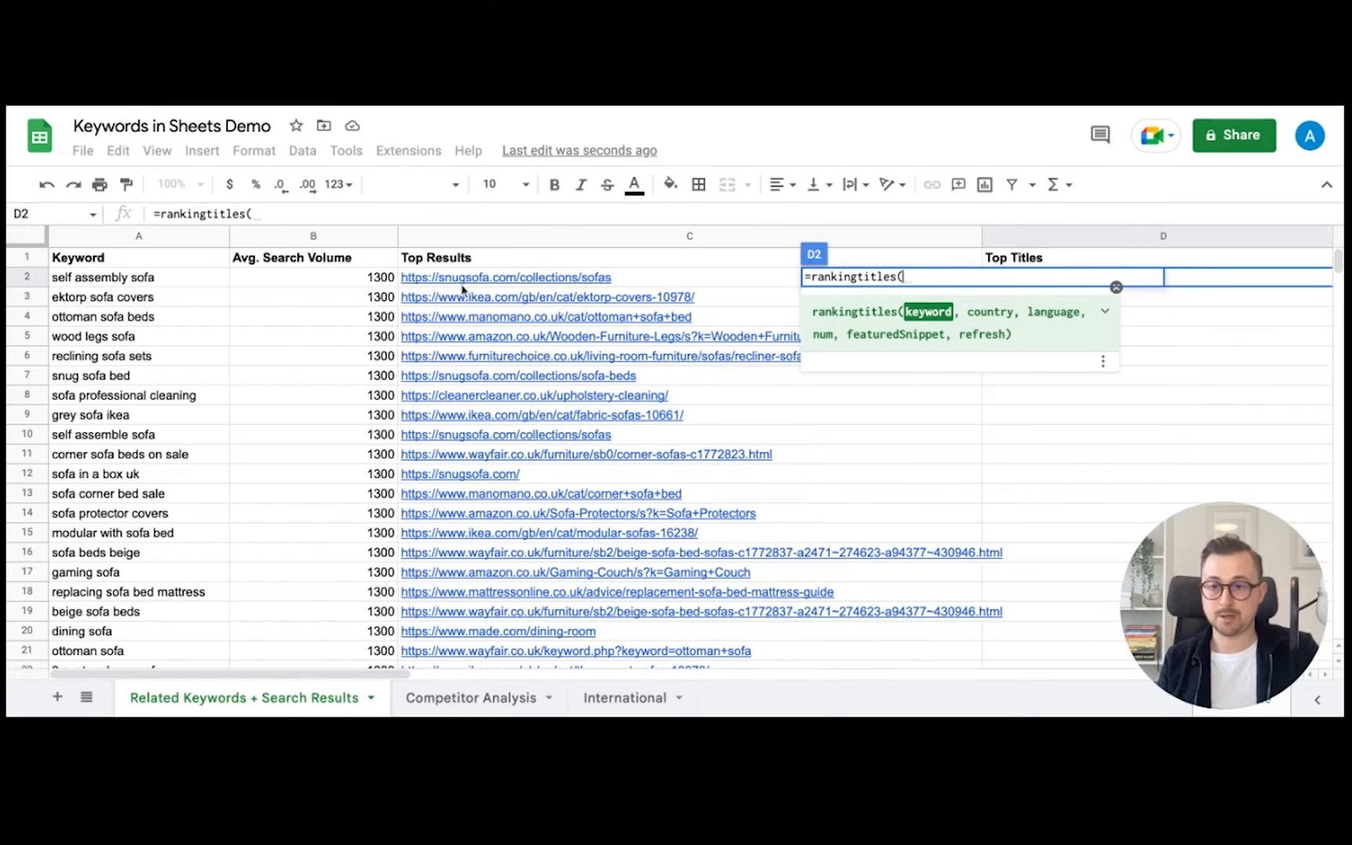
click(102, 282)
text(,)
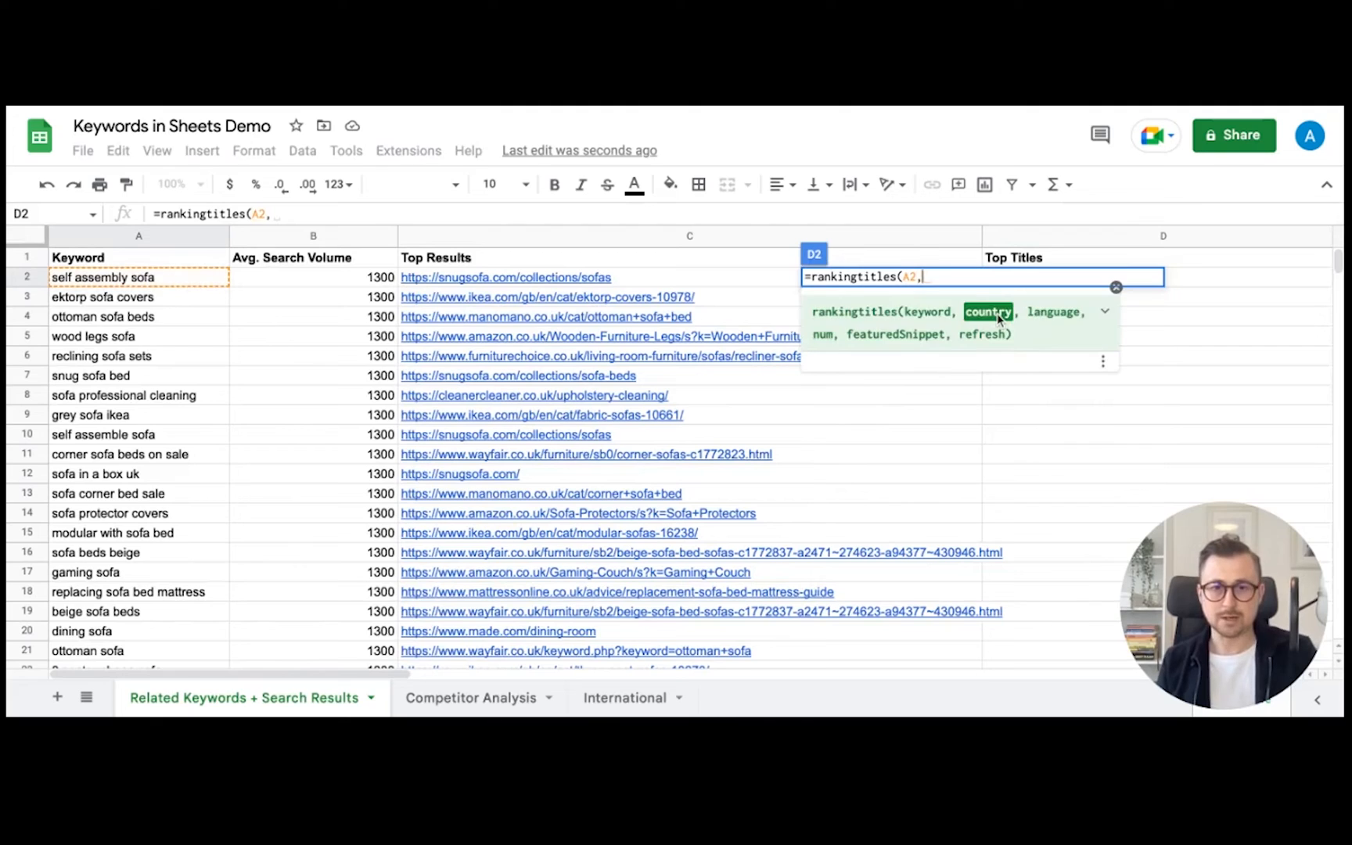
text(,,)
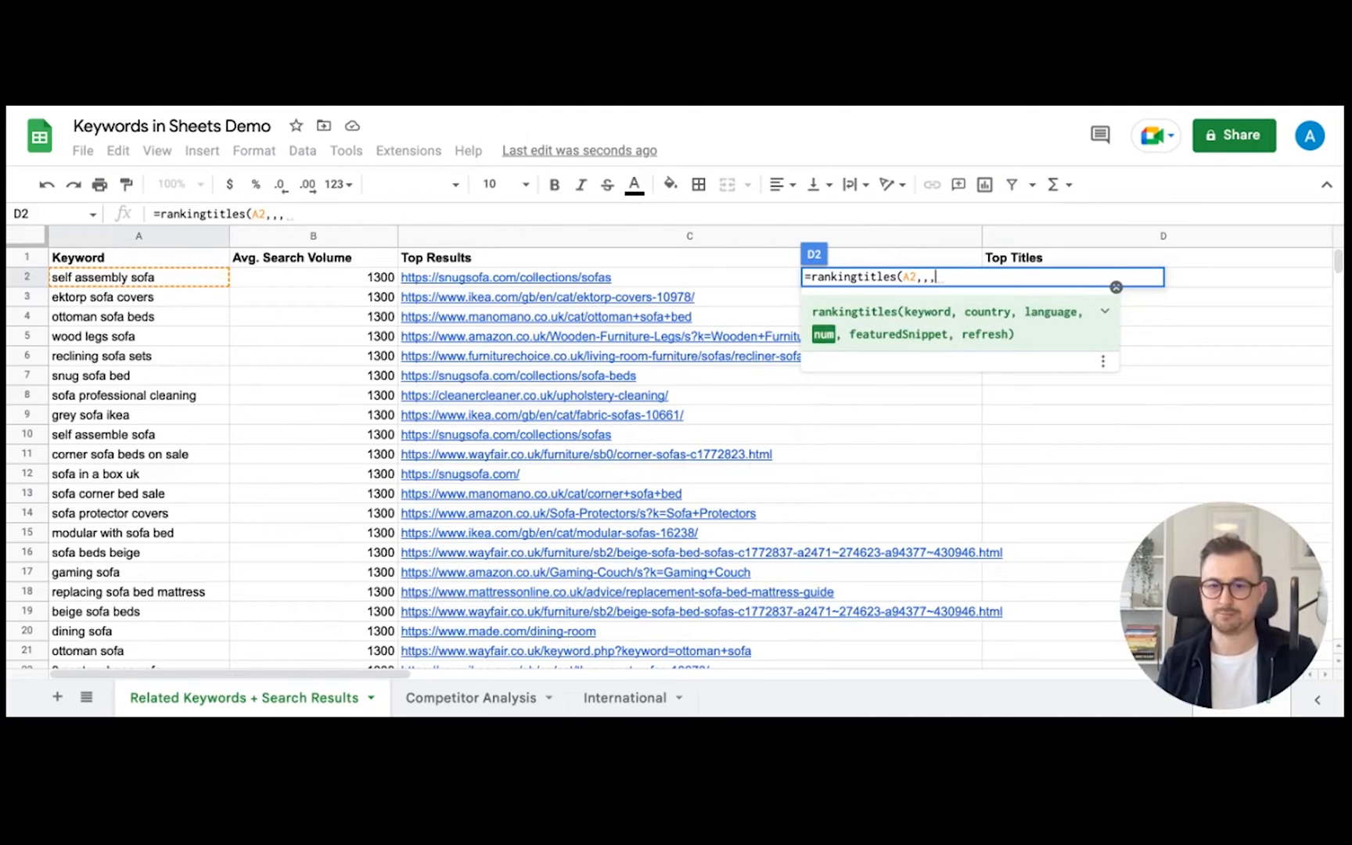
text(1,)
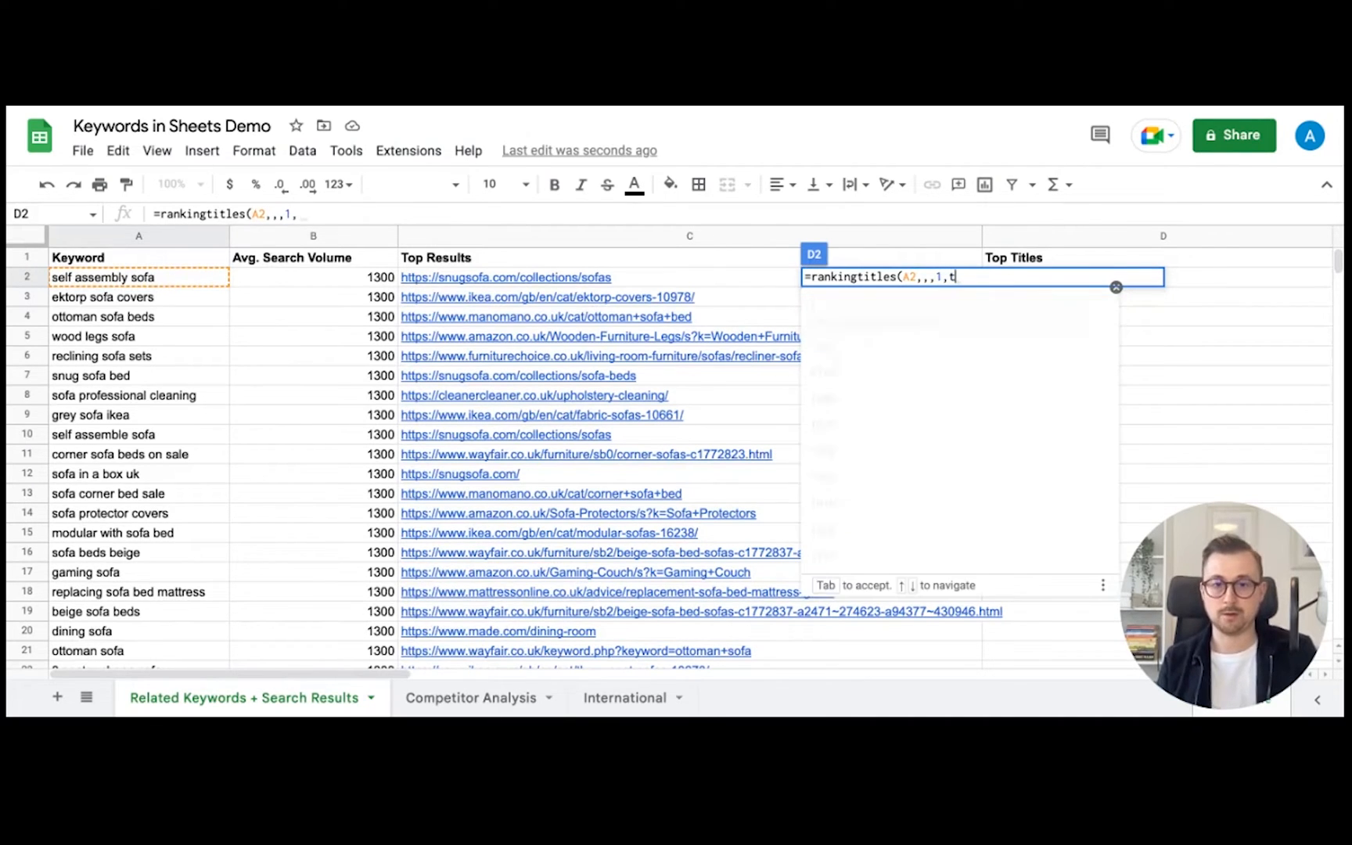
text(true)
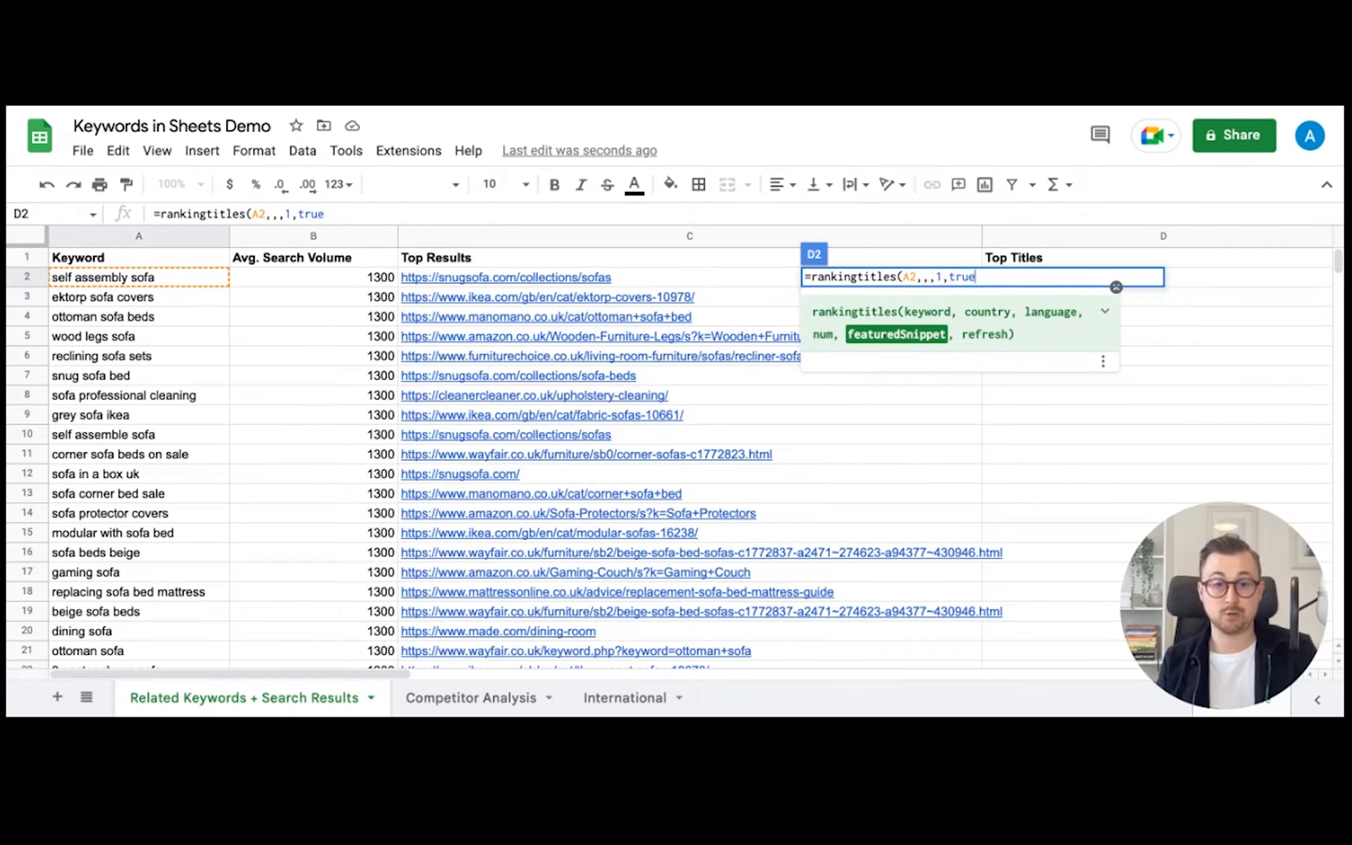
text())
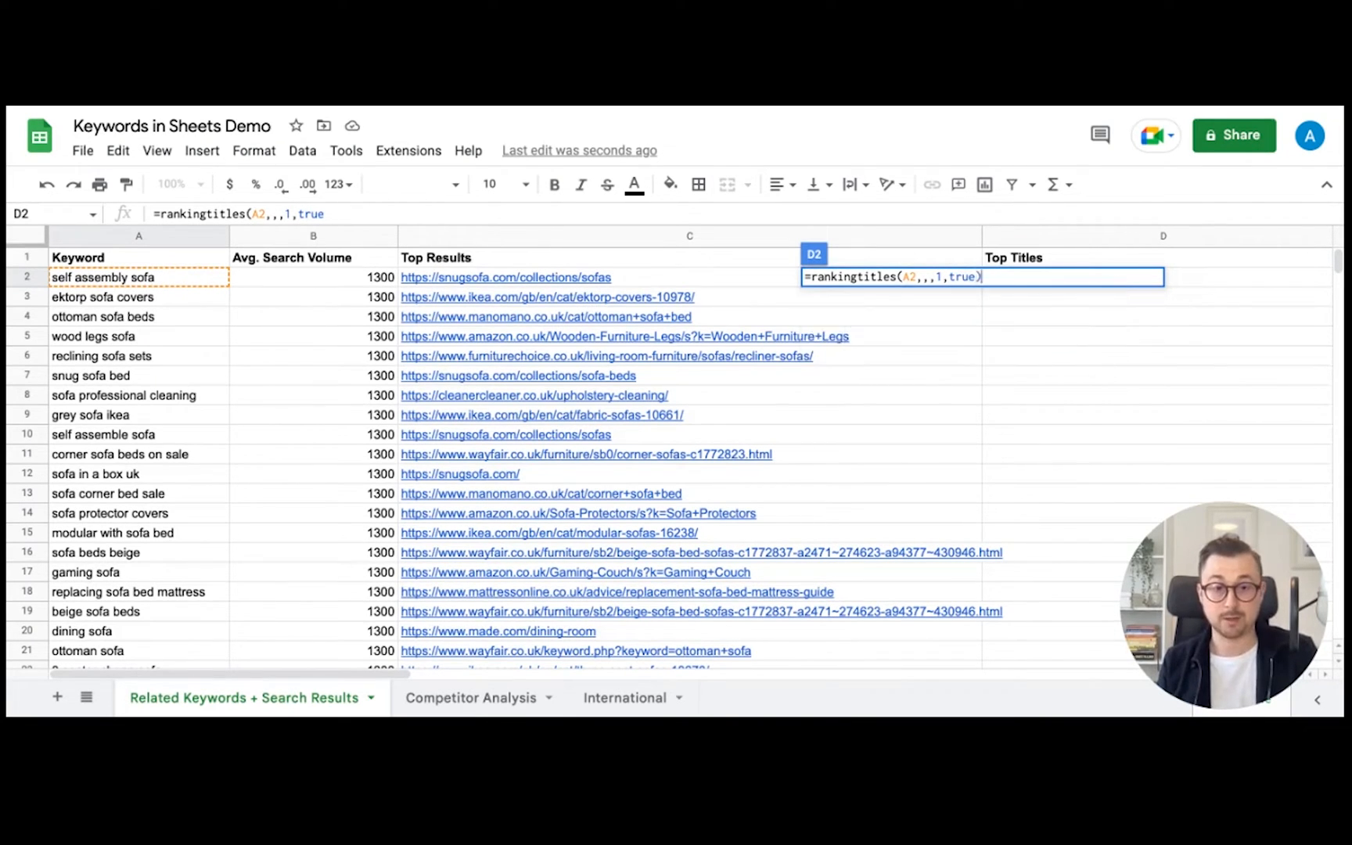
key(Return)
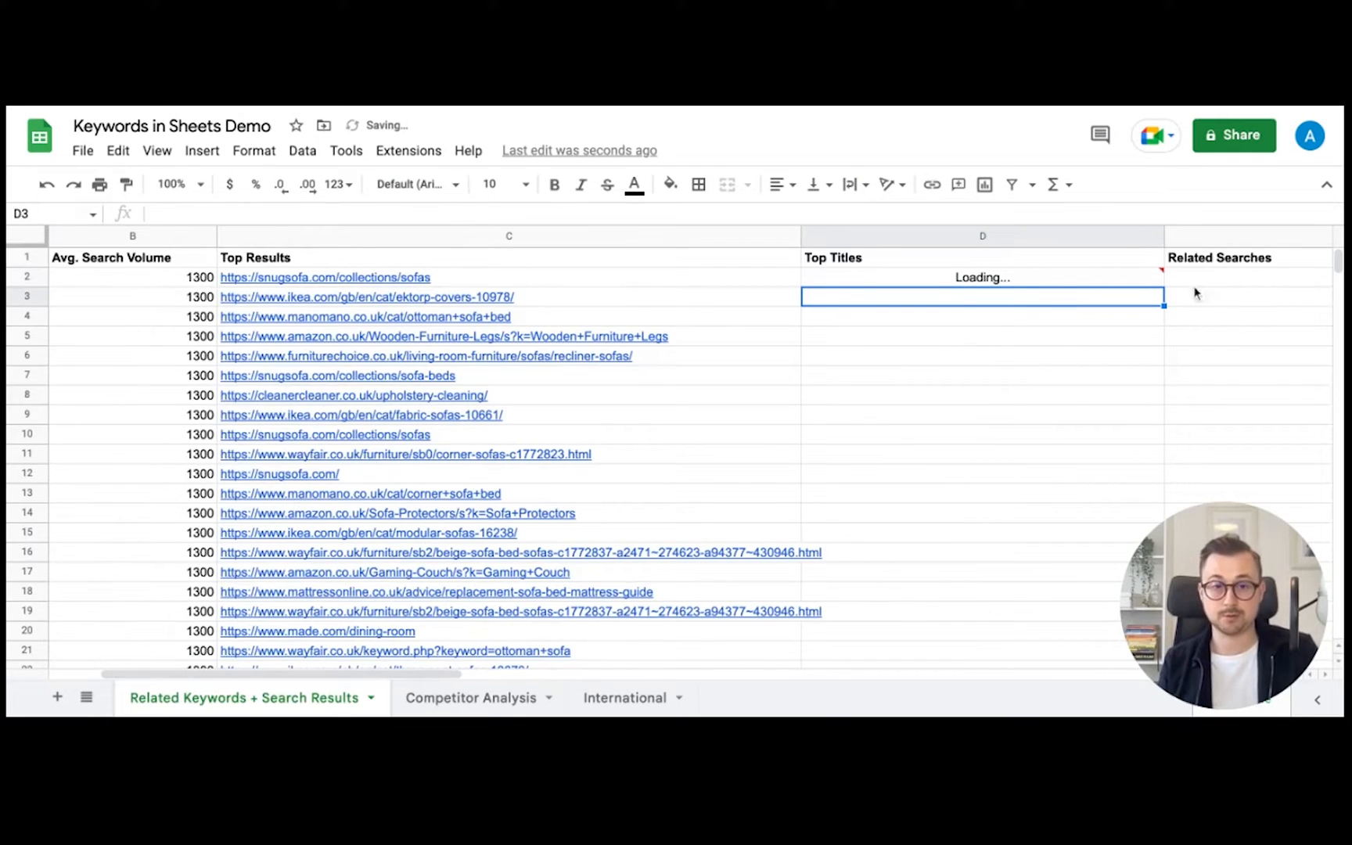
- Copy D2's rankingtitles formula down to D50 so every keyword gets its top page title
click(1119, 282)
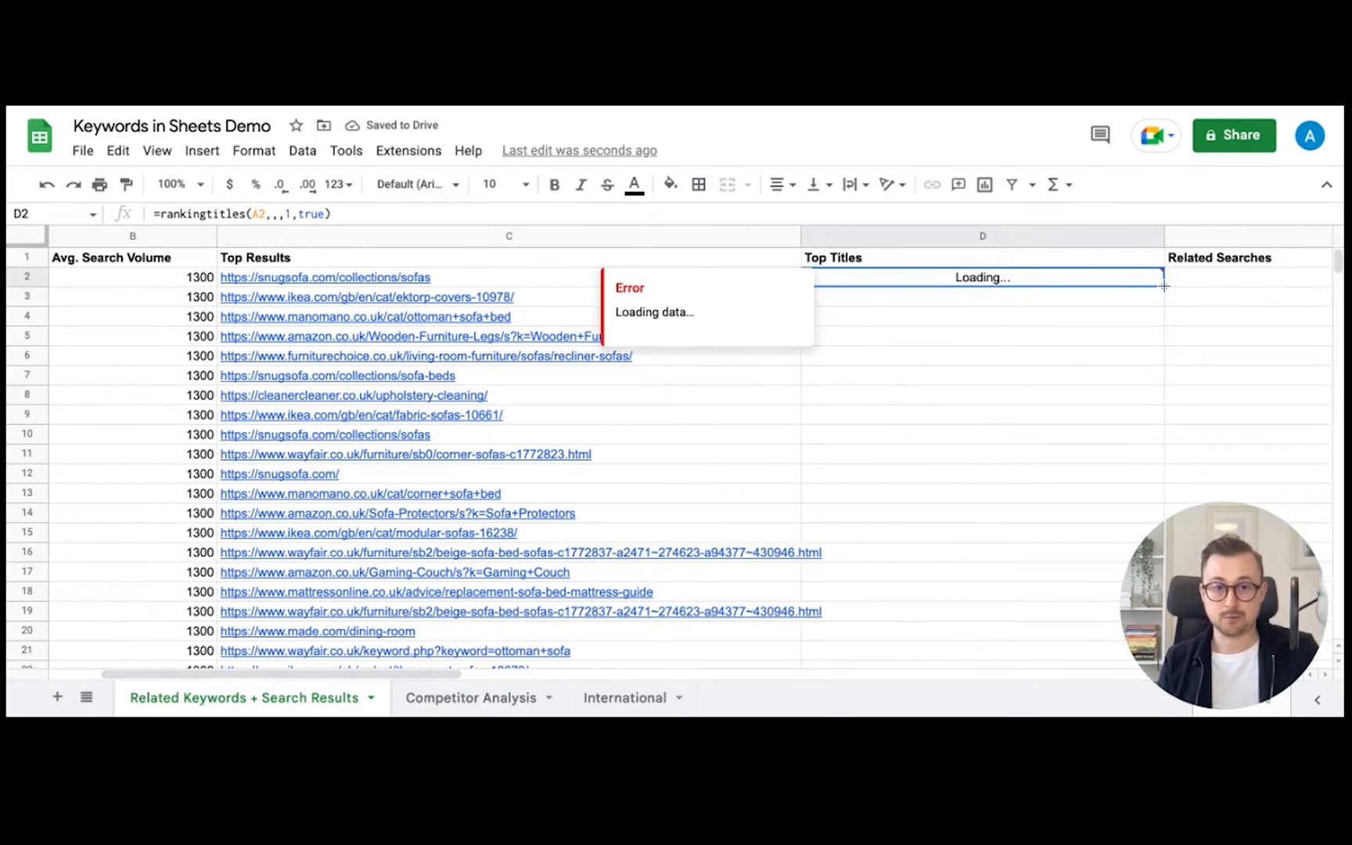
drag(1164, 287, 1164, 484)
scroll(1088, 423, up, 13)
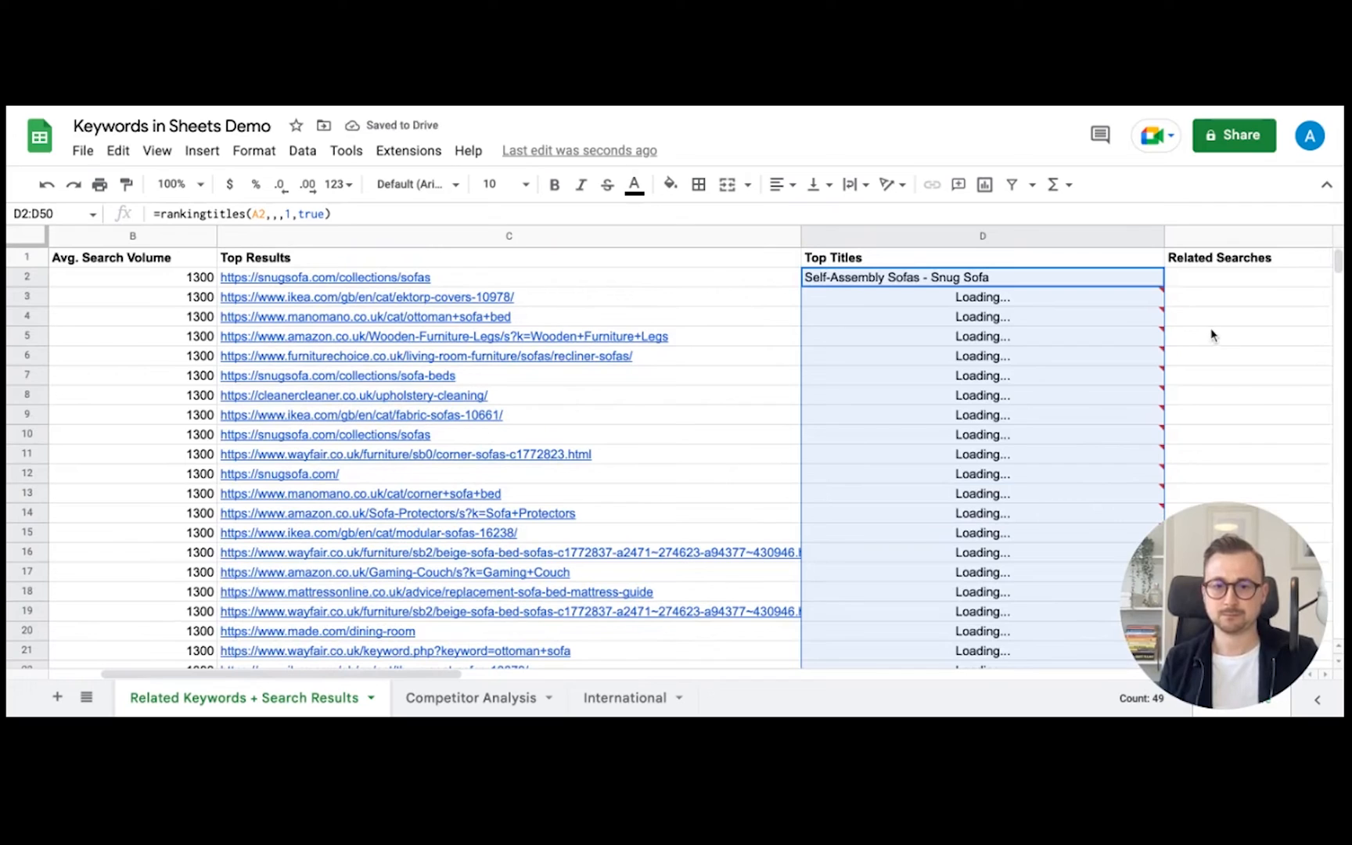
mouse_move(1066, 360)
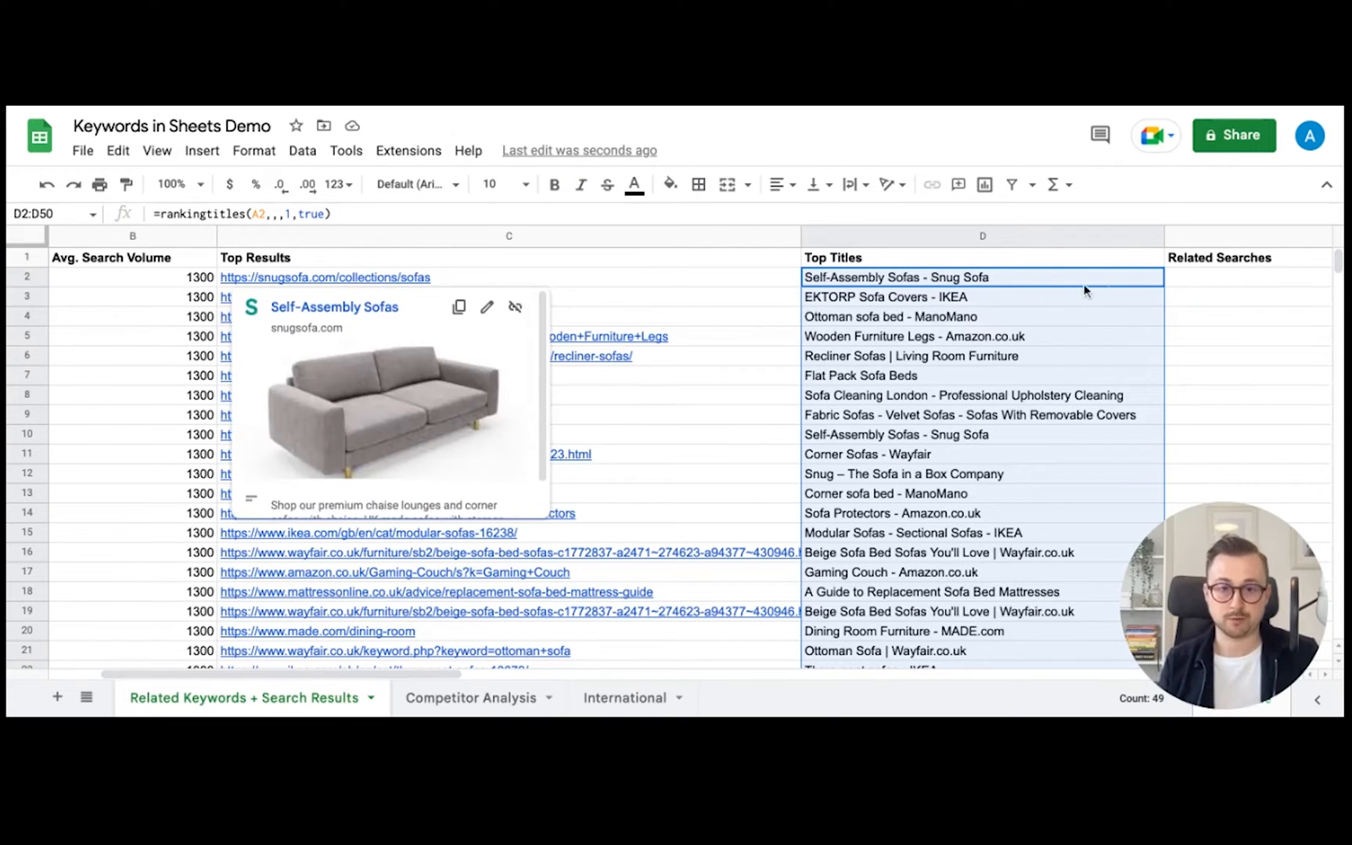
click(1198, 304)
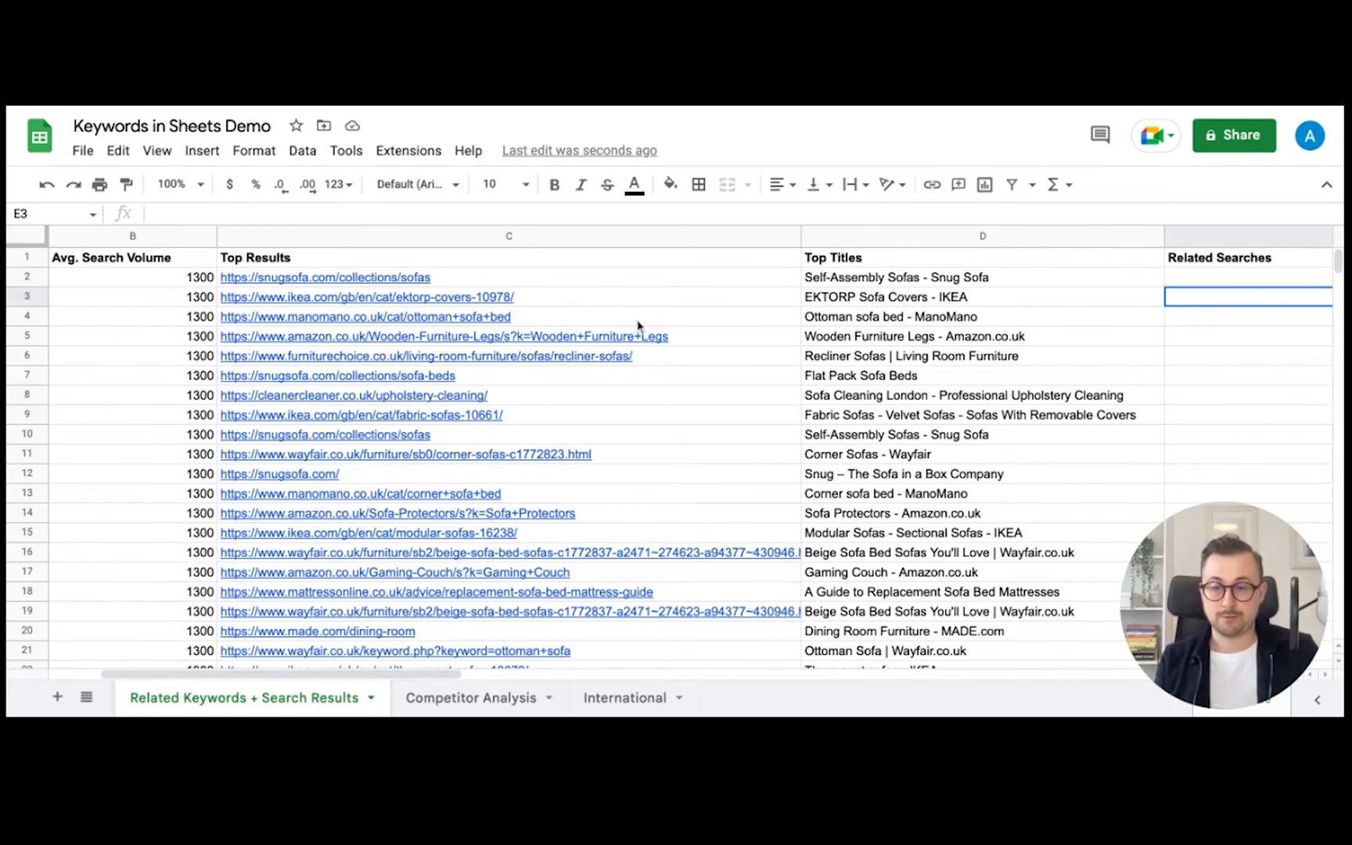
- Enter =relatedsearches(A2) in E2 under Related Searches, without extra empty arguments
scroll(635, 324, left, 5)
scroll(1063, 399, right, 10)
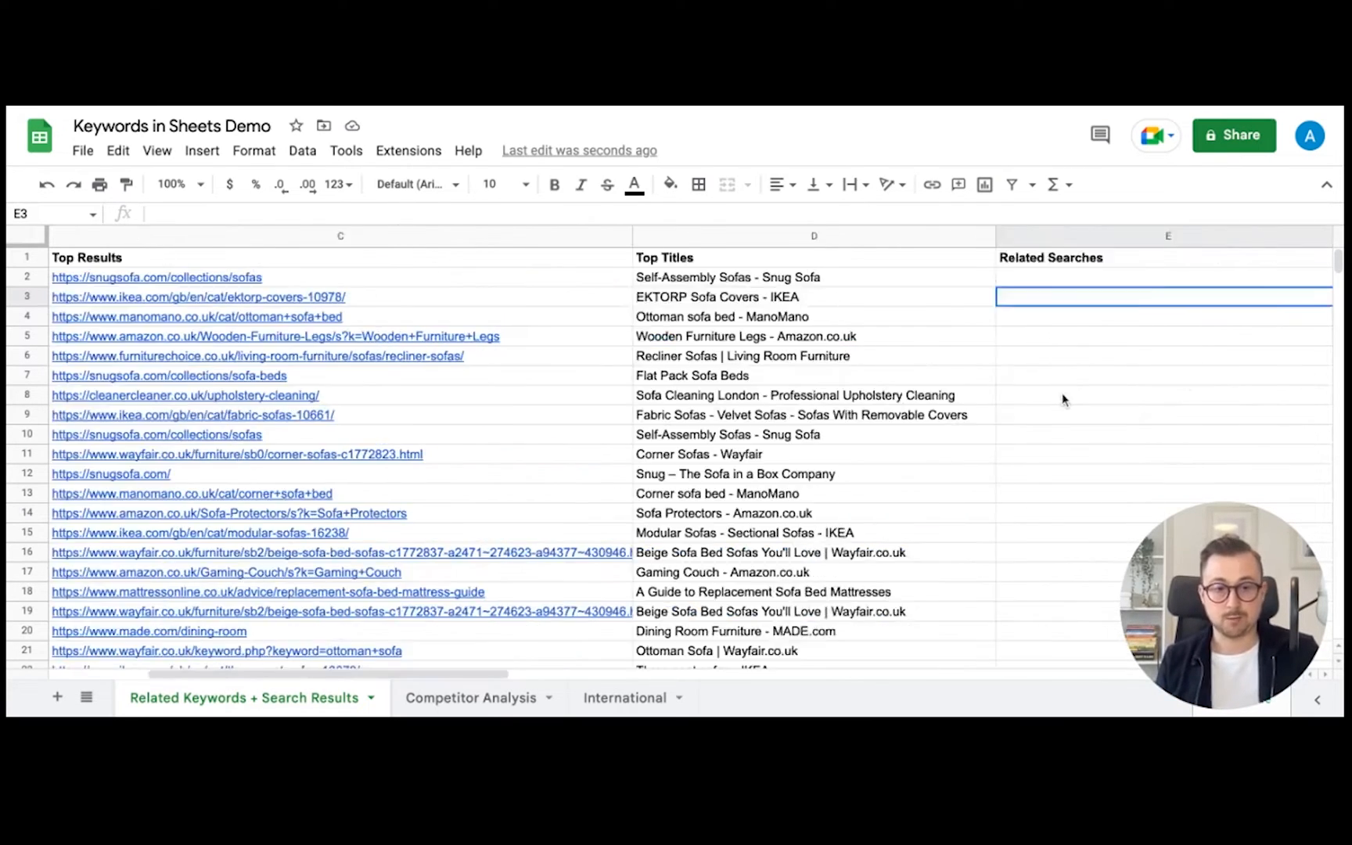
click(548, 279)
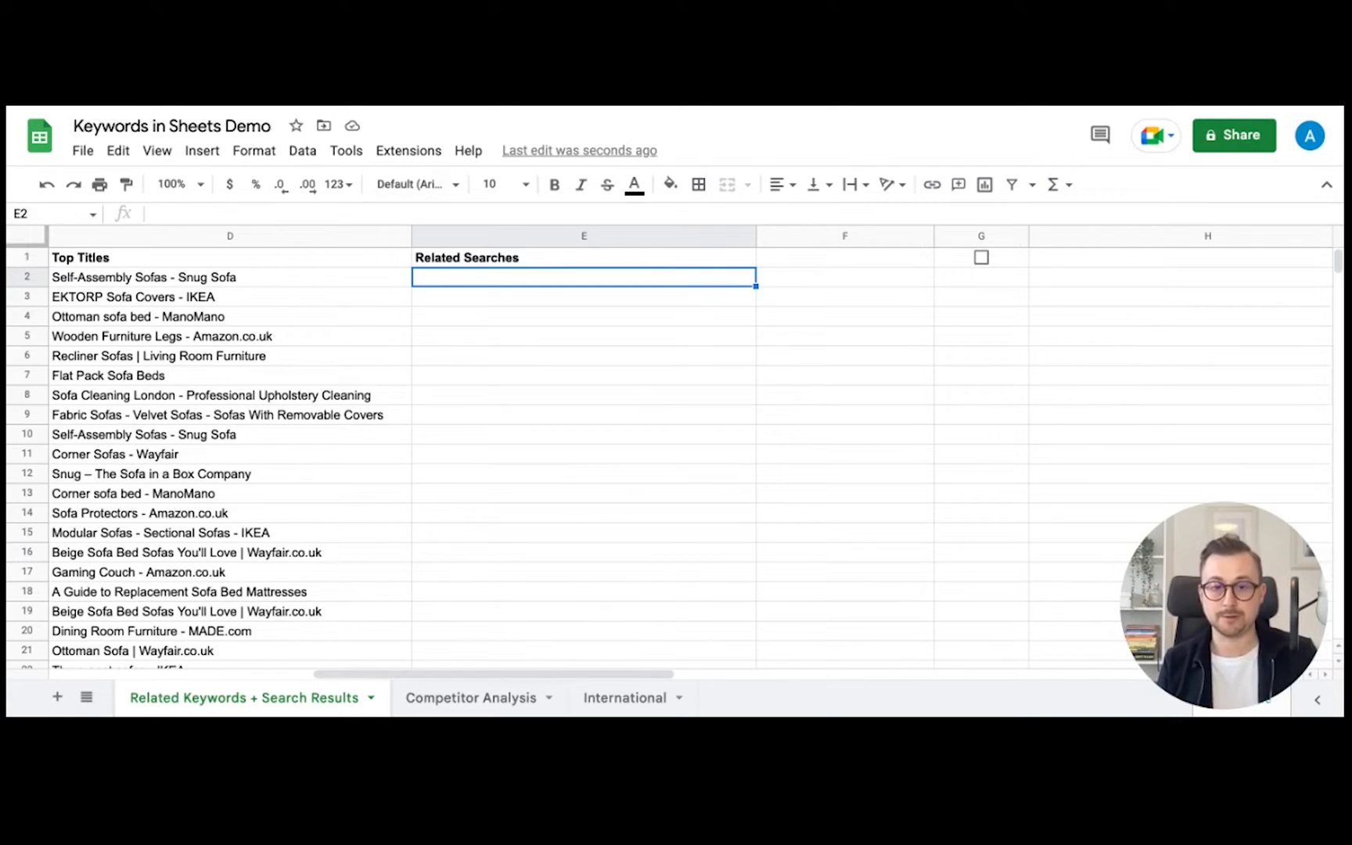
text(=related)
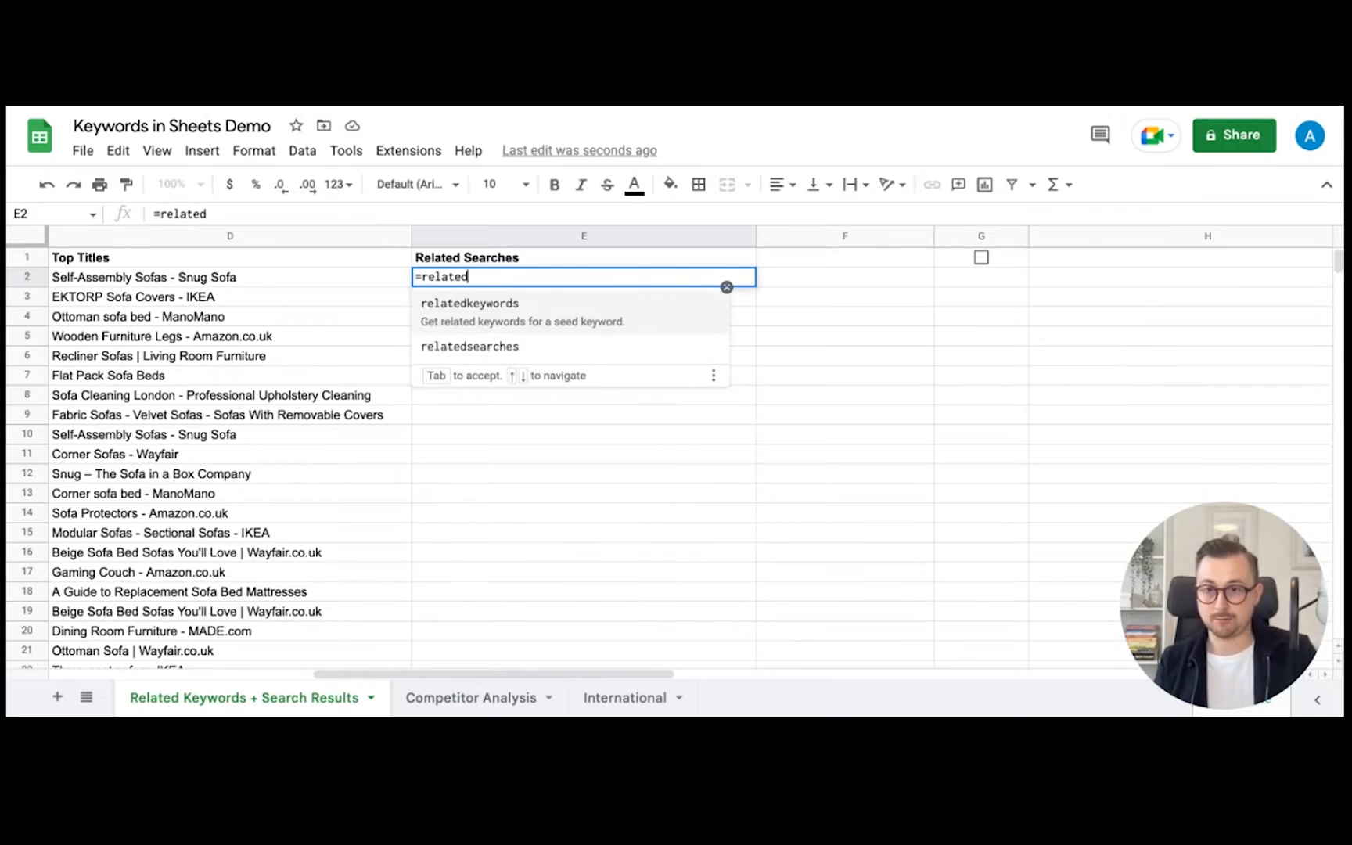
click(465, 358)
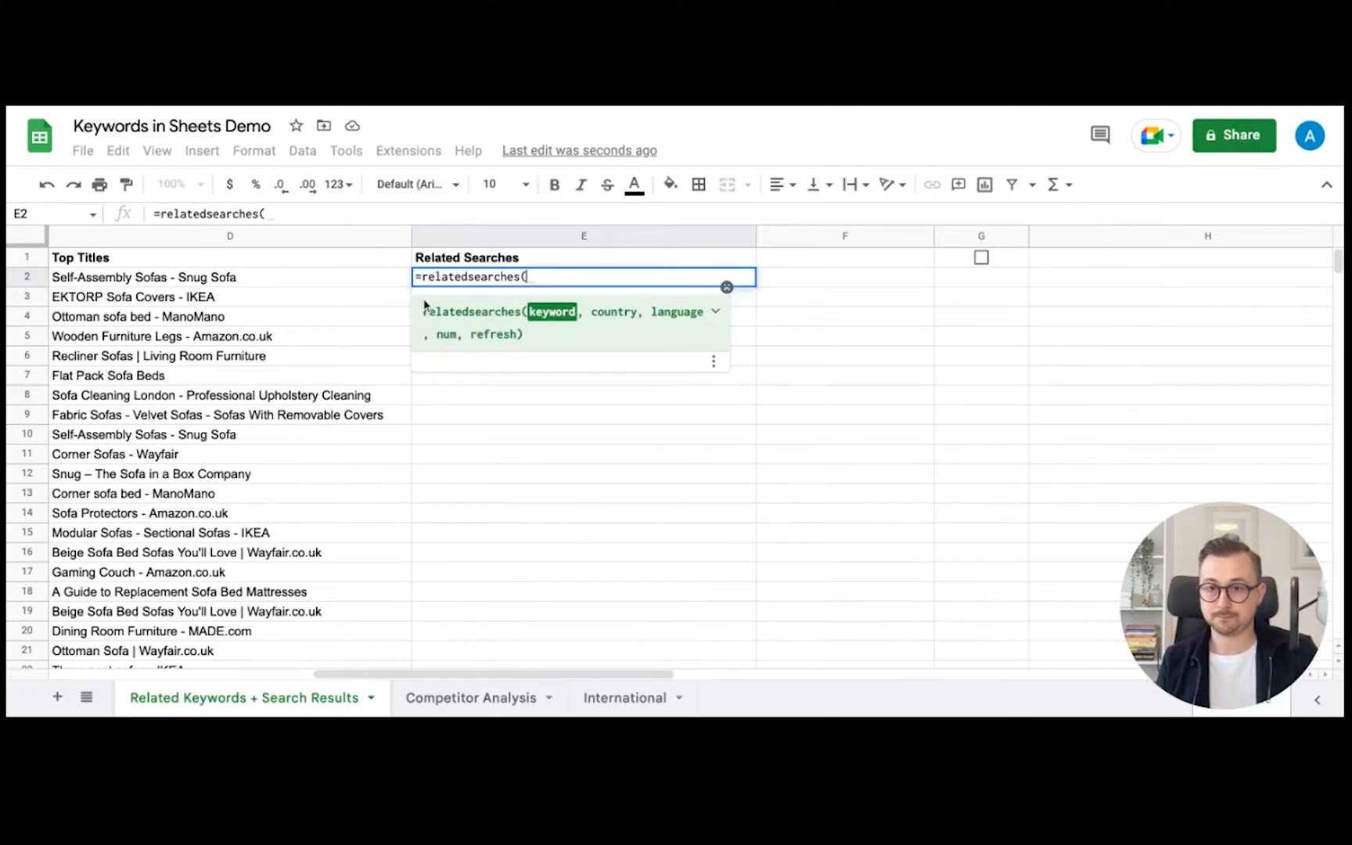
scroll(376, 309, left, 10)
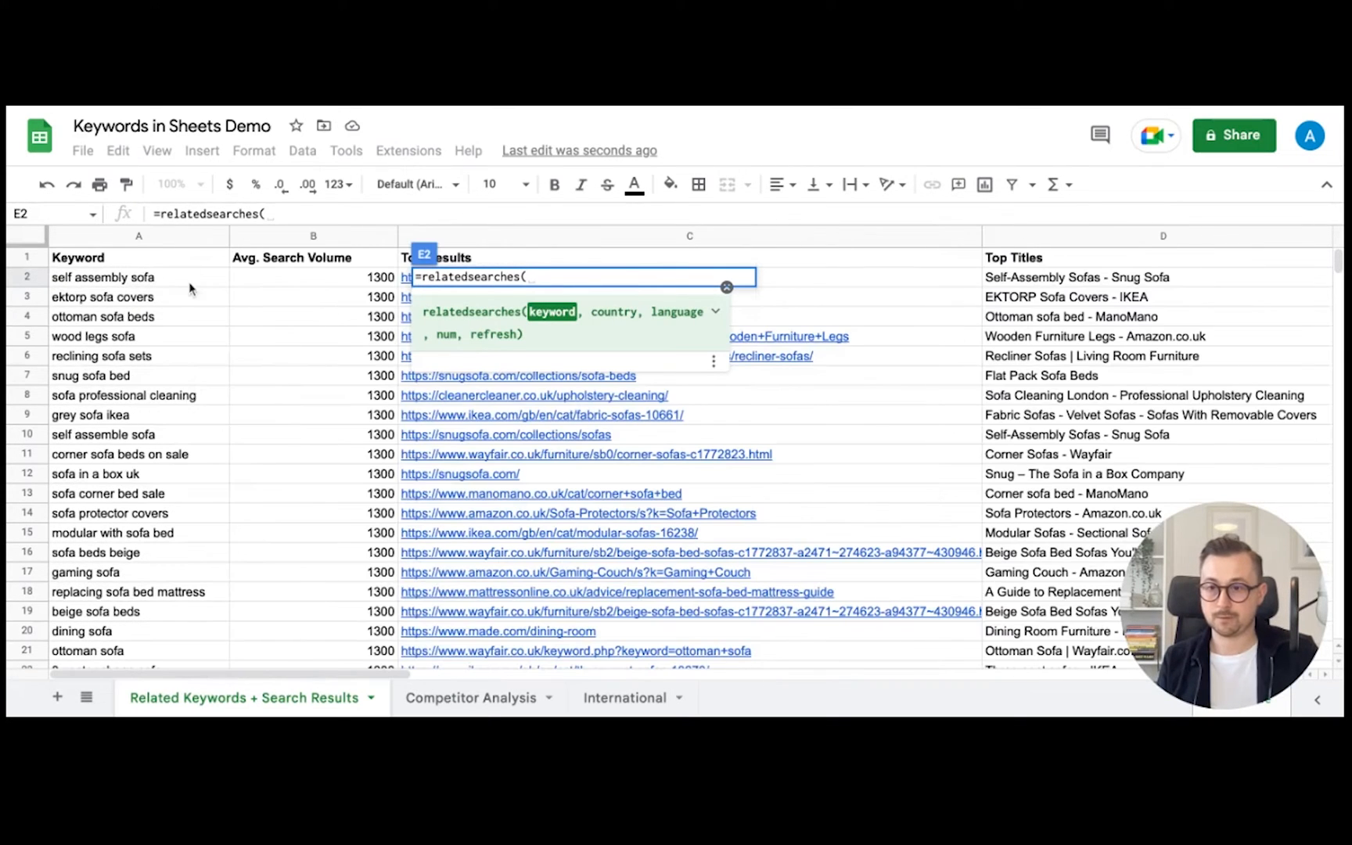
click(150, 278)
text(,,)
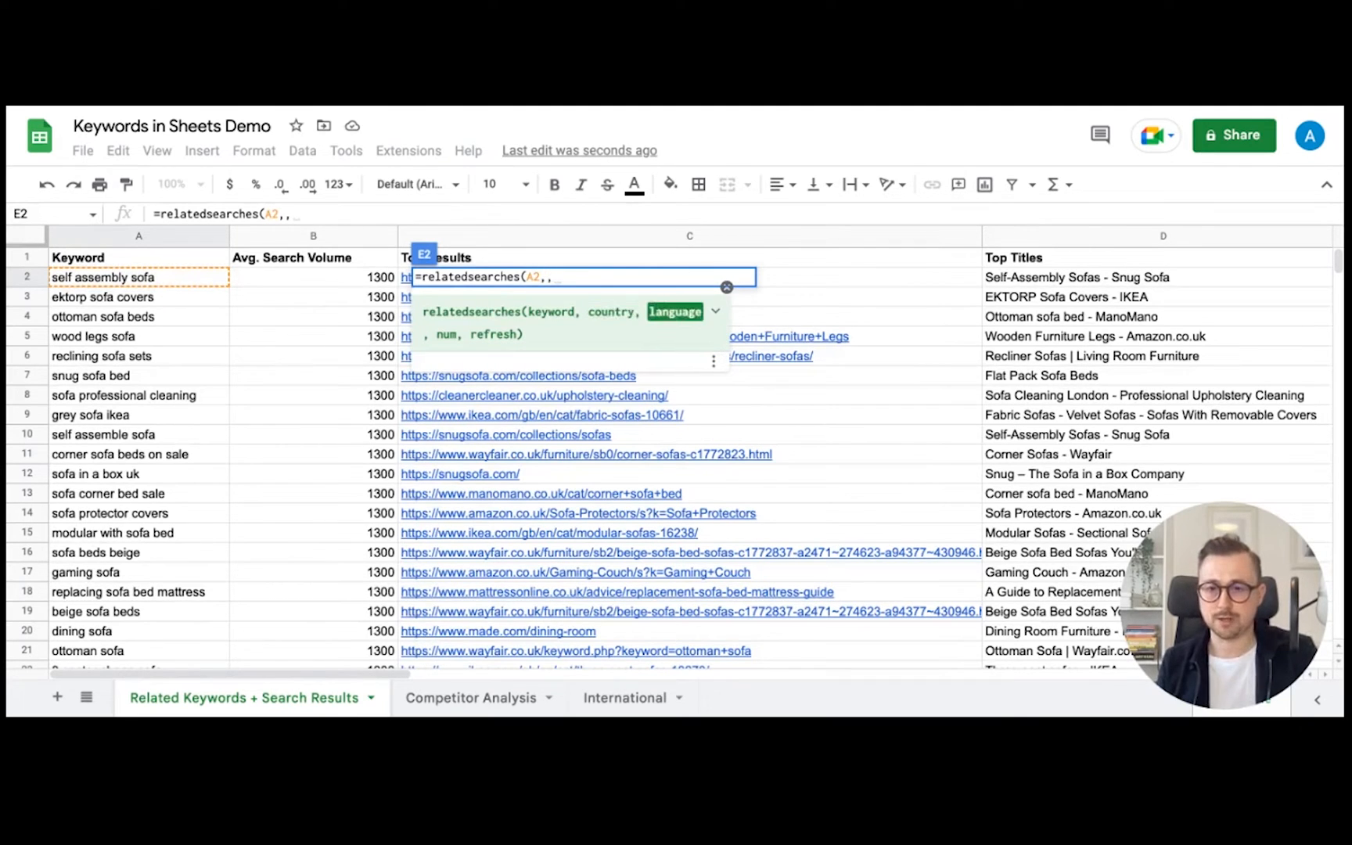
text(,)
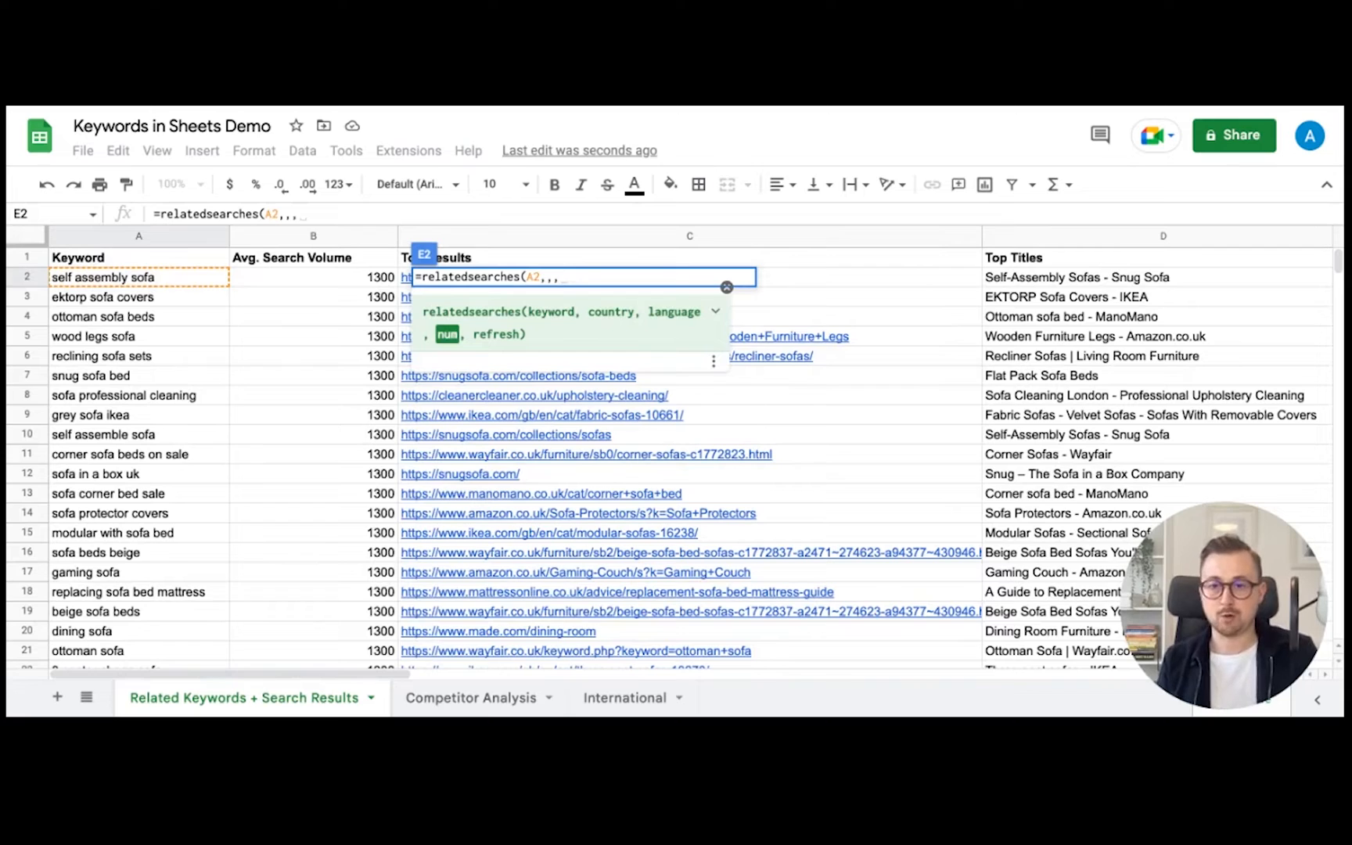
key(BackSpace)
key(BackSpace)
key(BackSpace)
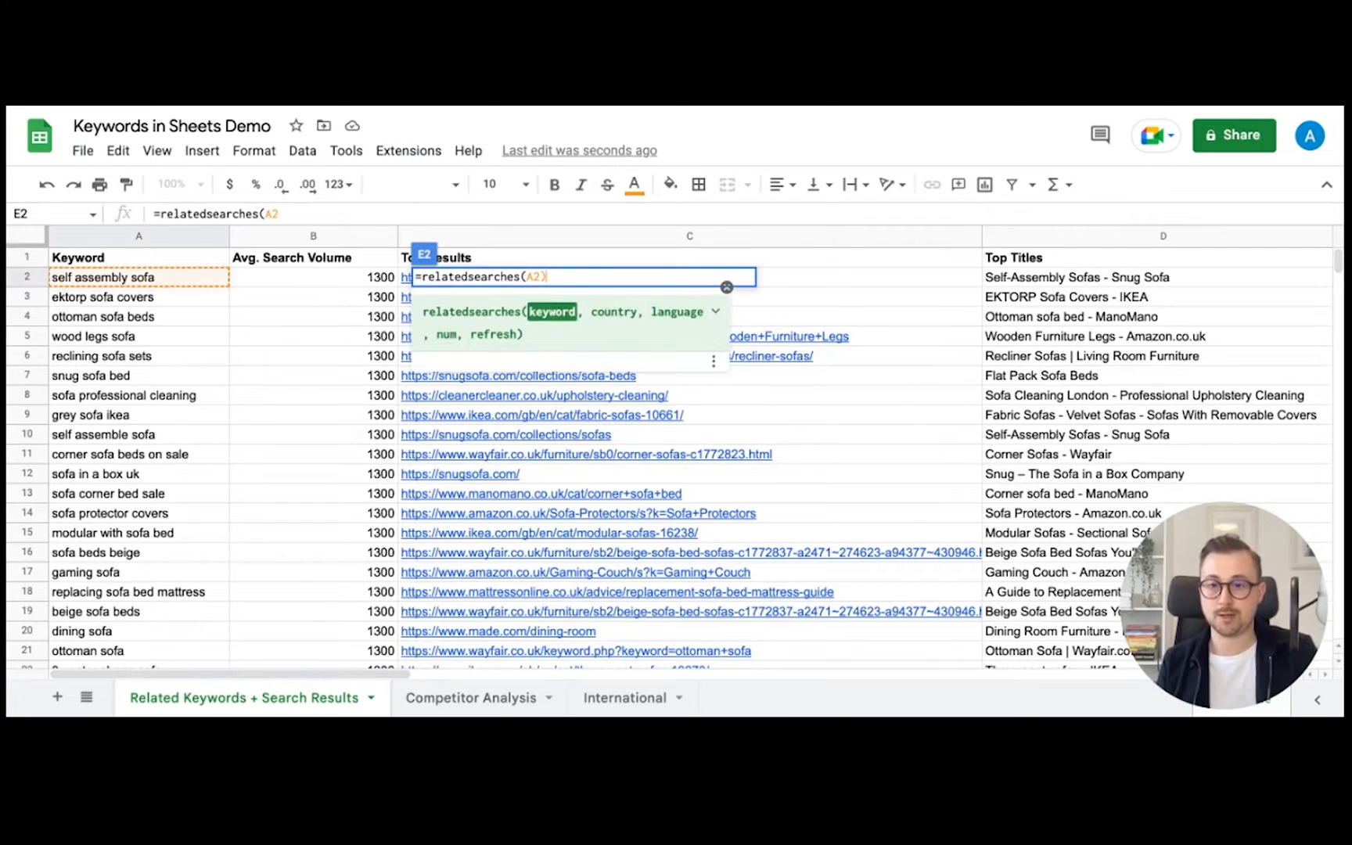
text())
key(Return)
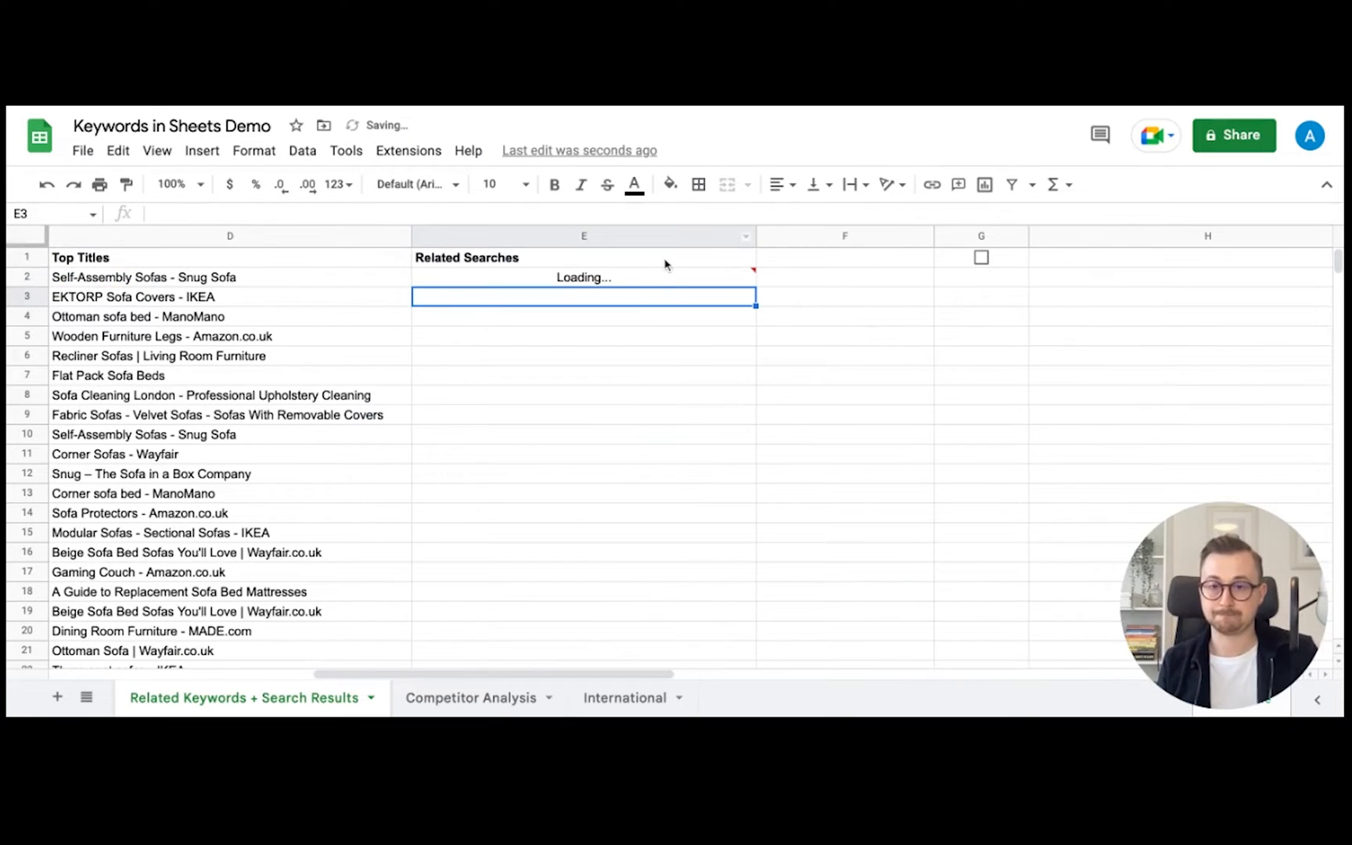
- Try Wrap text wrapping on E2, then switch it back to Clip
click(575, 283)
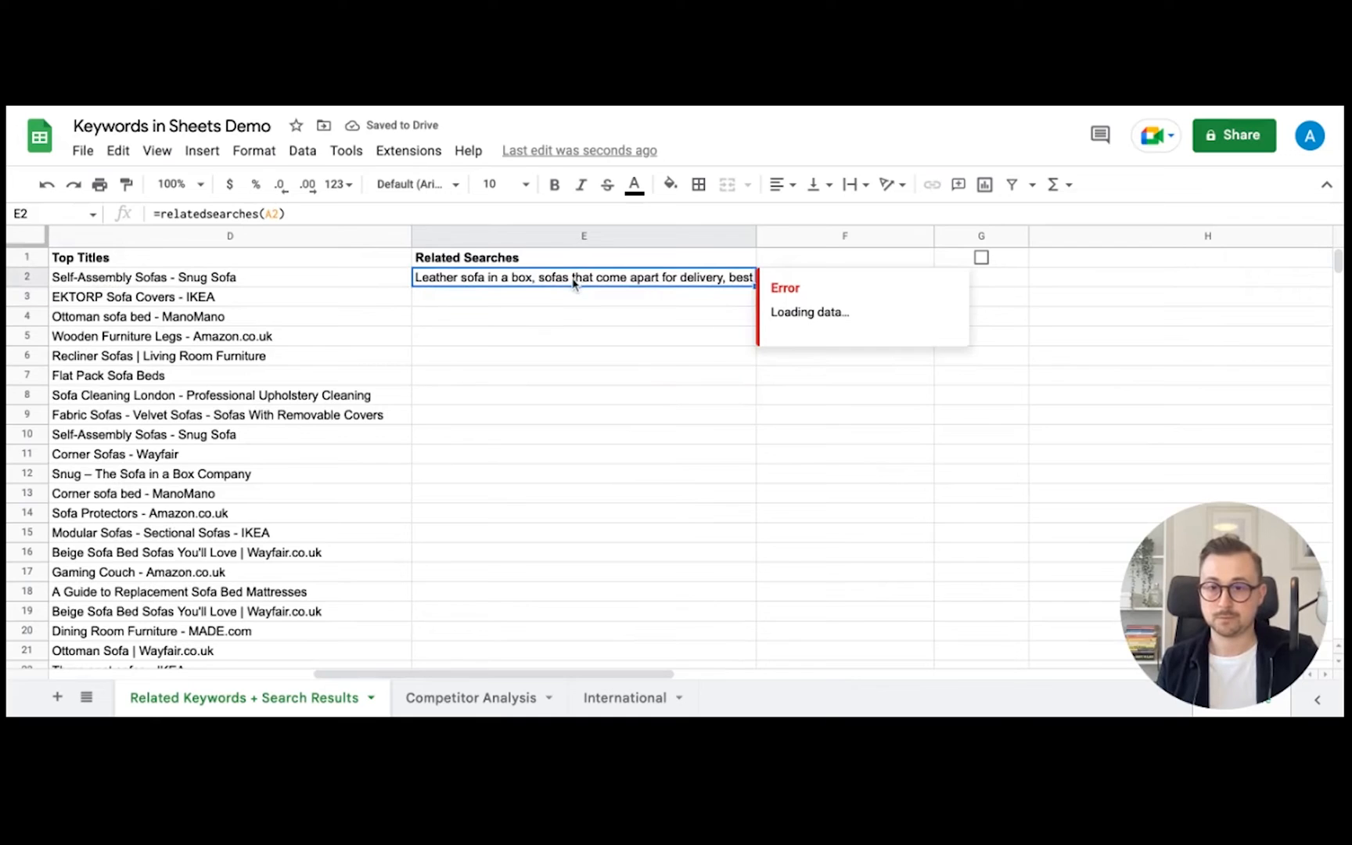
click(267, 156)
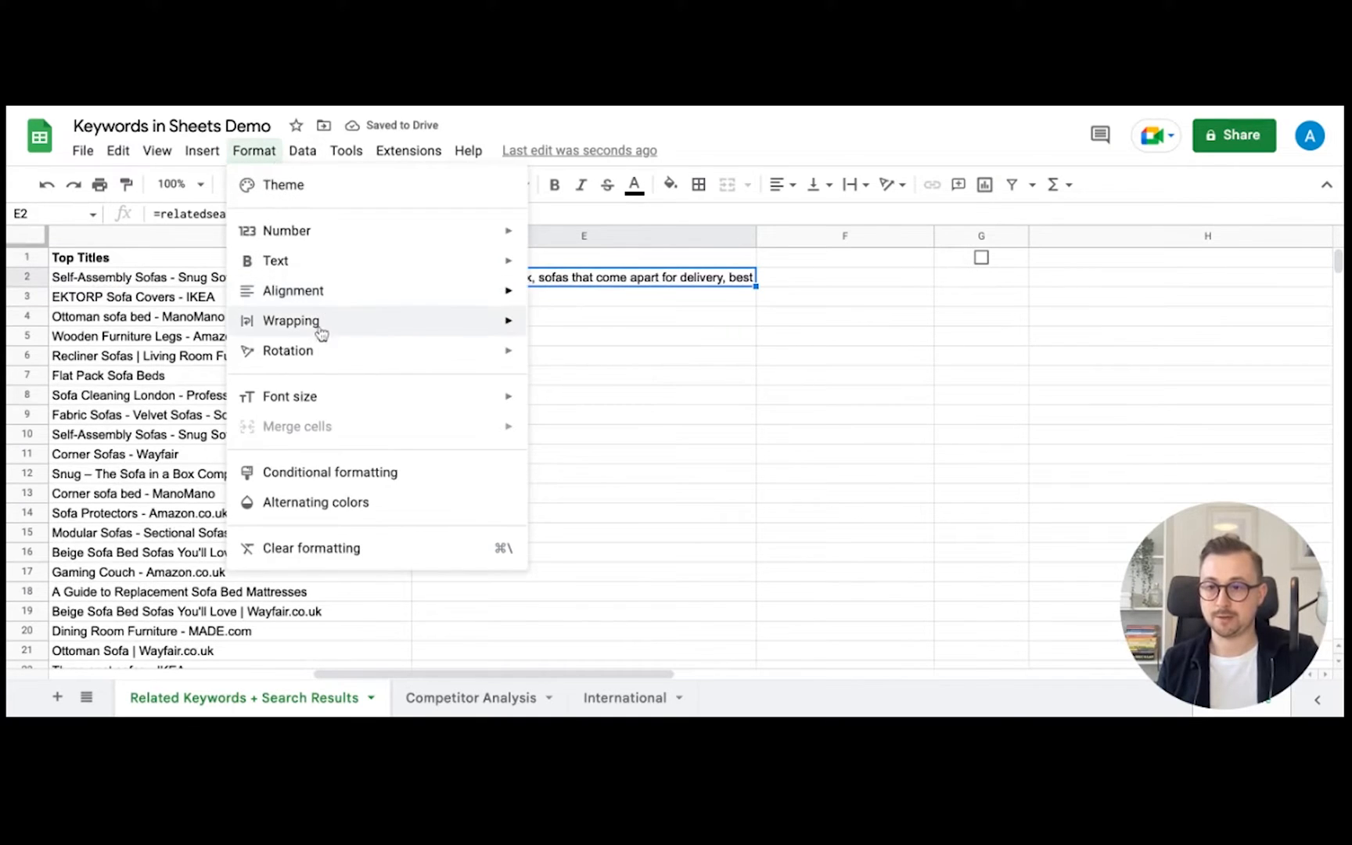
mouse_move(321, 333)
click(560, 358)
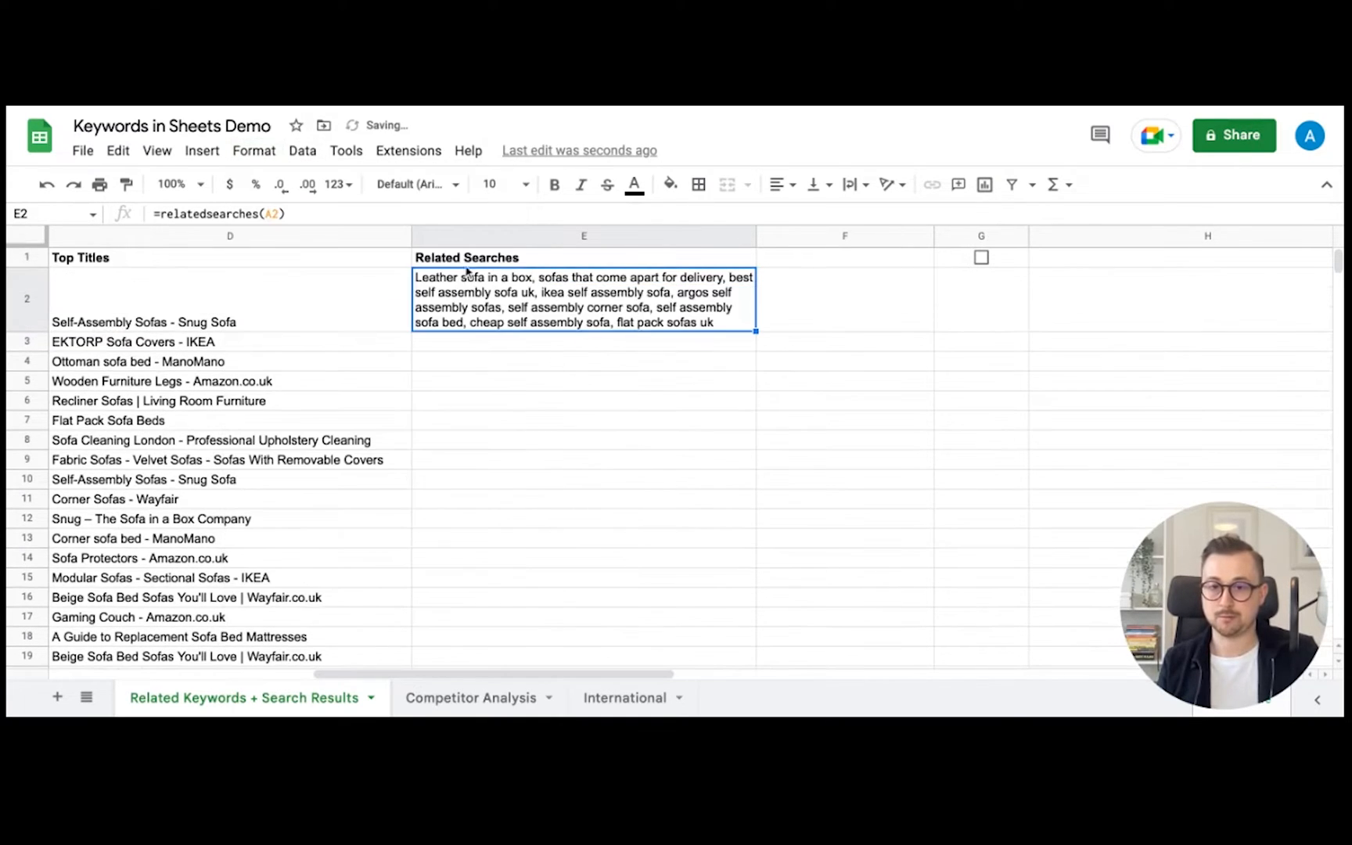
click(254, 152)
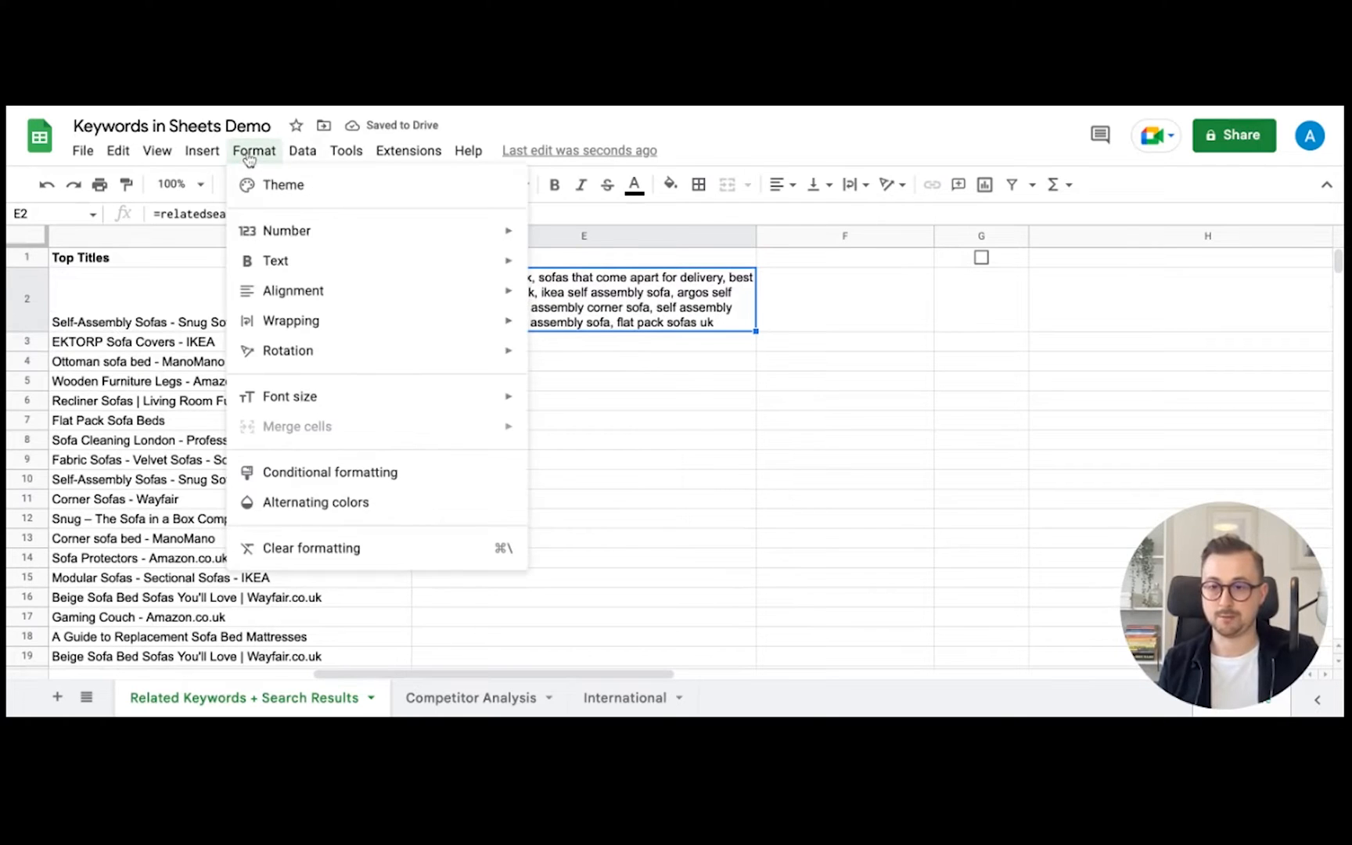
mouse_move(338, 327)
click(591, 386)
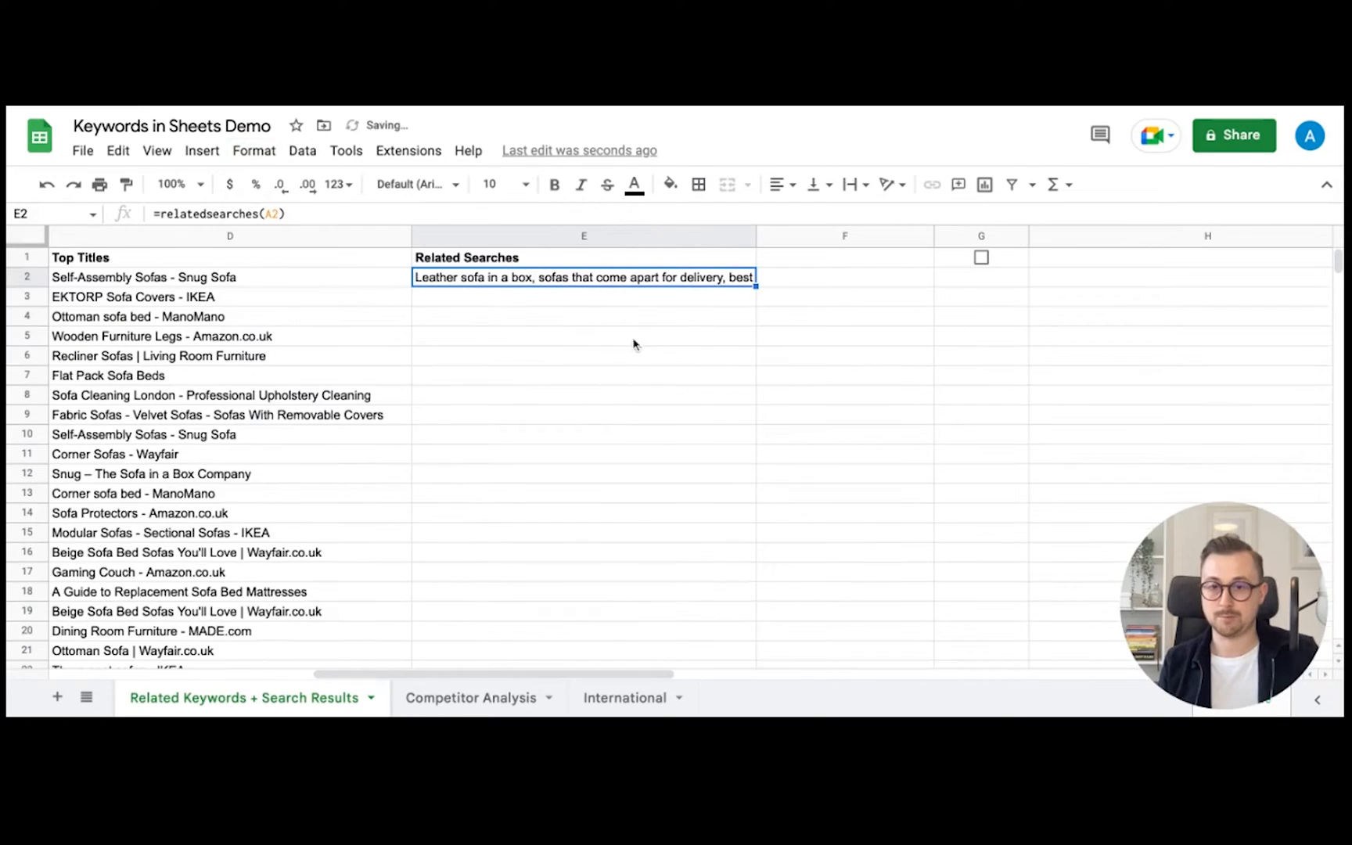
- Fill the relatedsearches formula from E2 down to E50
scroll(757, 288, down, 20)
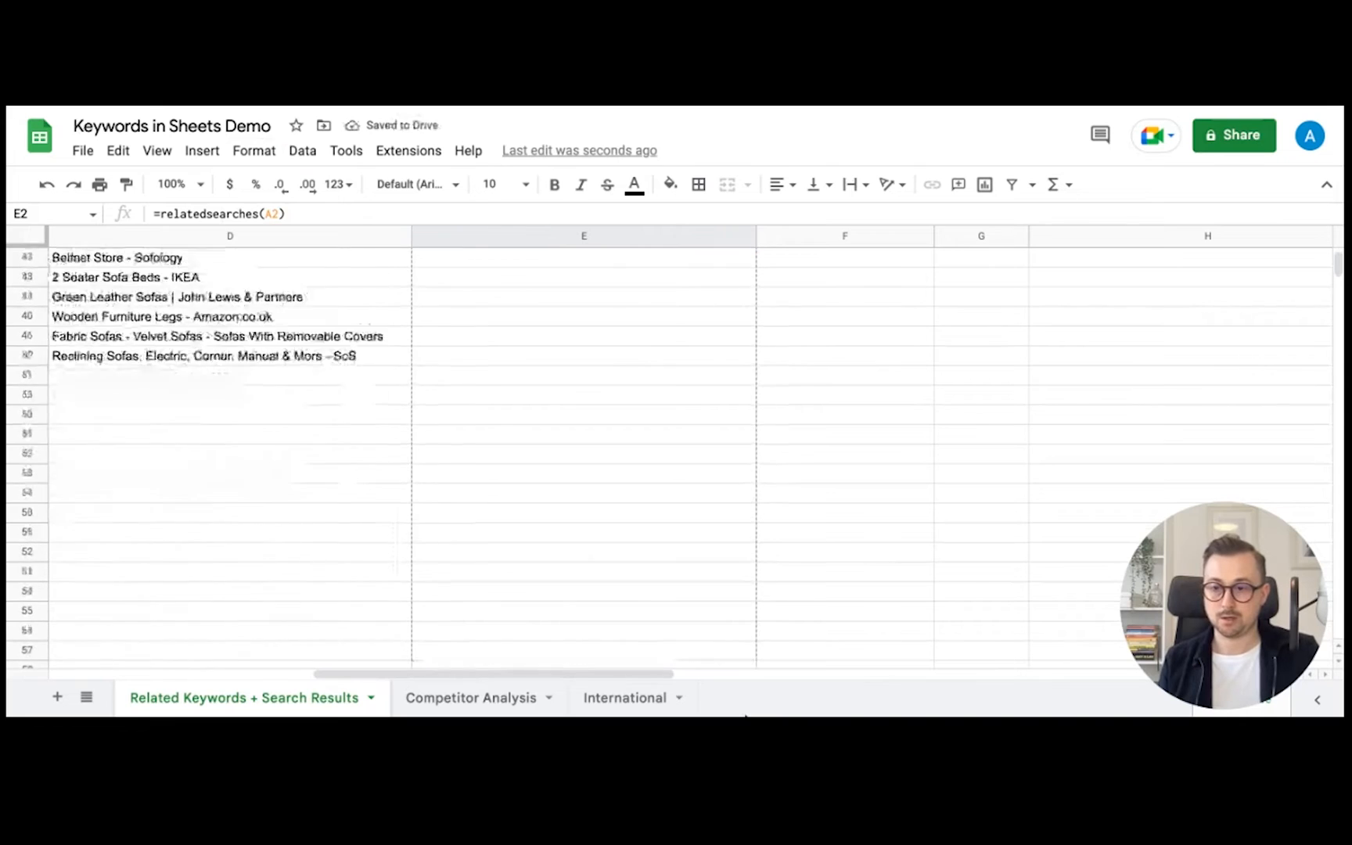
scroll(705, 391, up, 6)
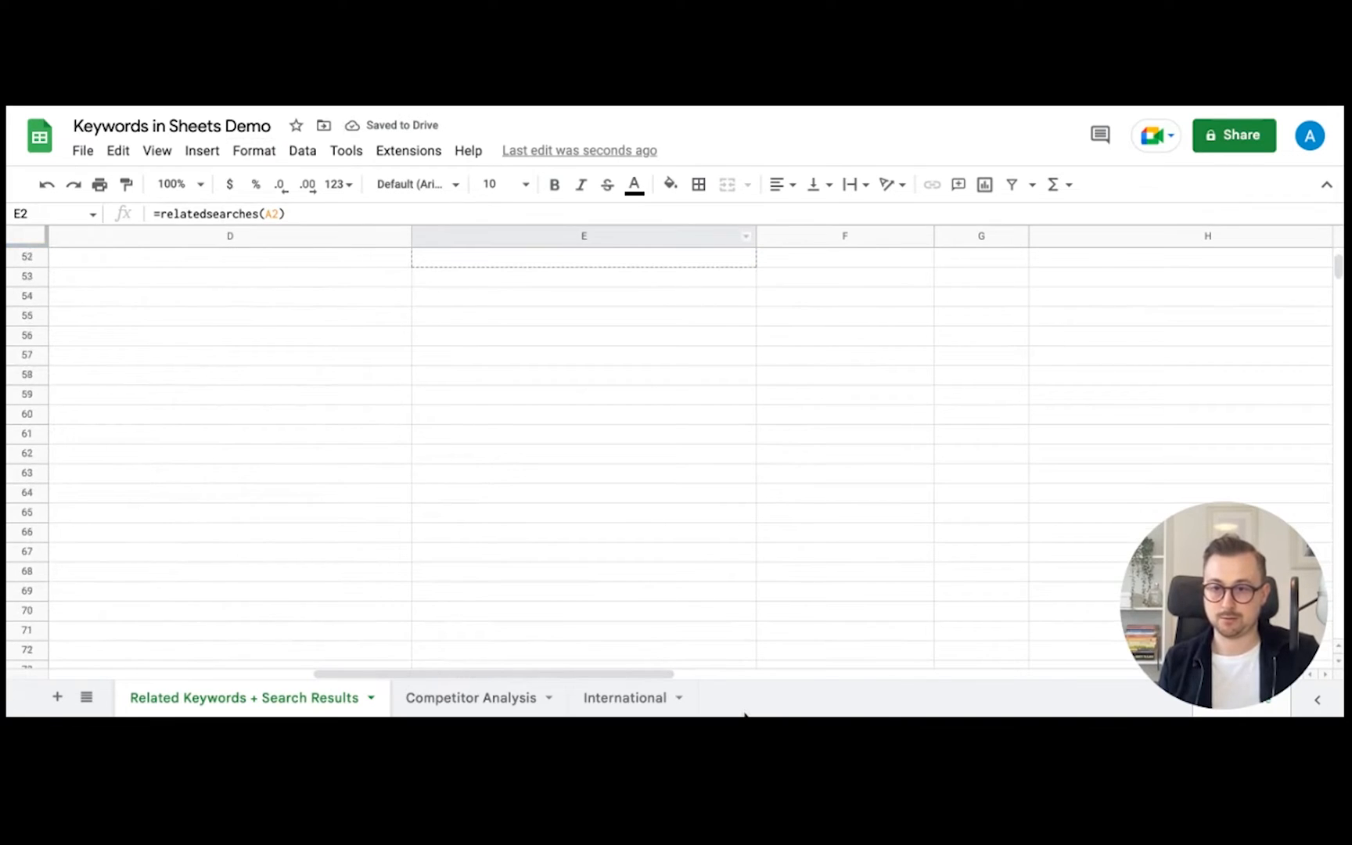
drag(752, 317, 752, 336)
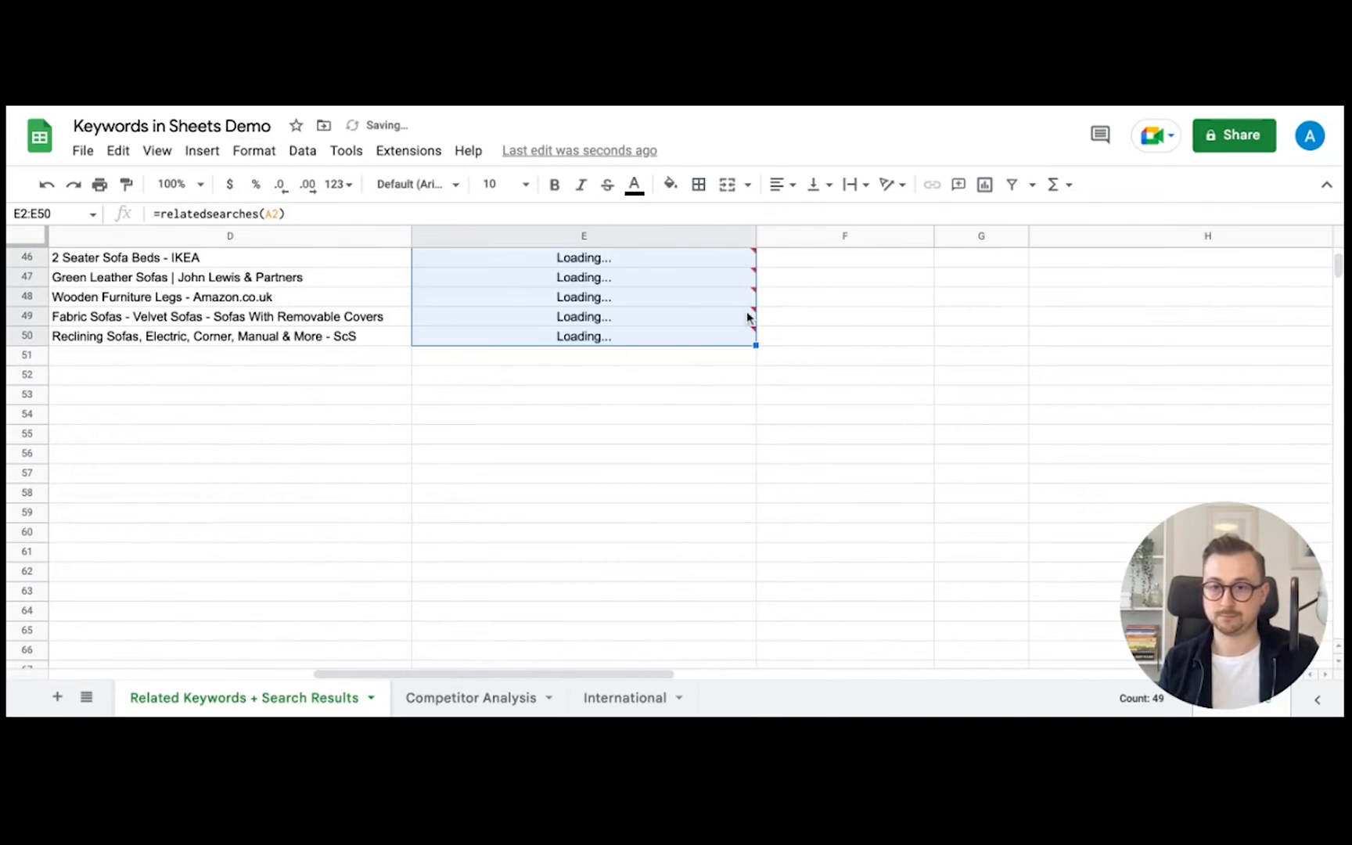
scroll(749, 319, up, 12)
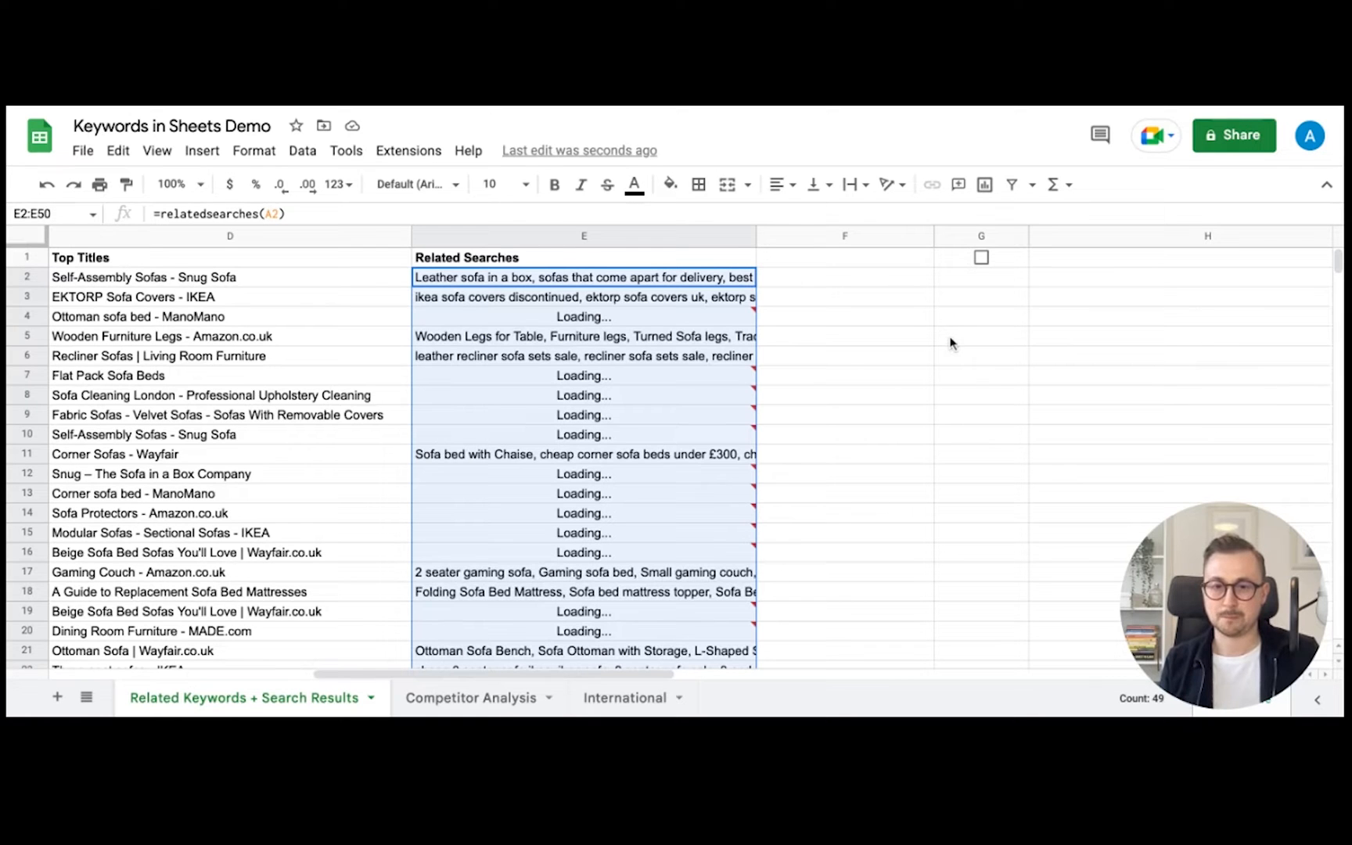
scroll(813, 341, left, 10)
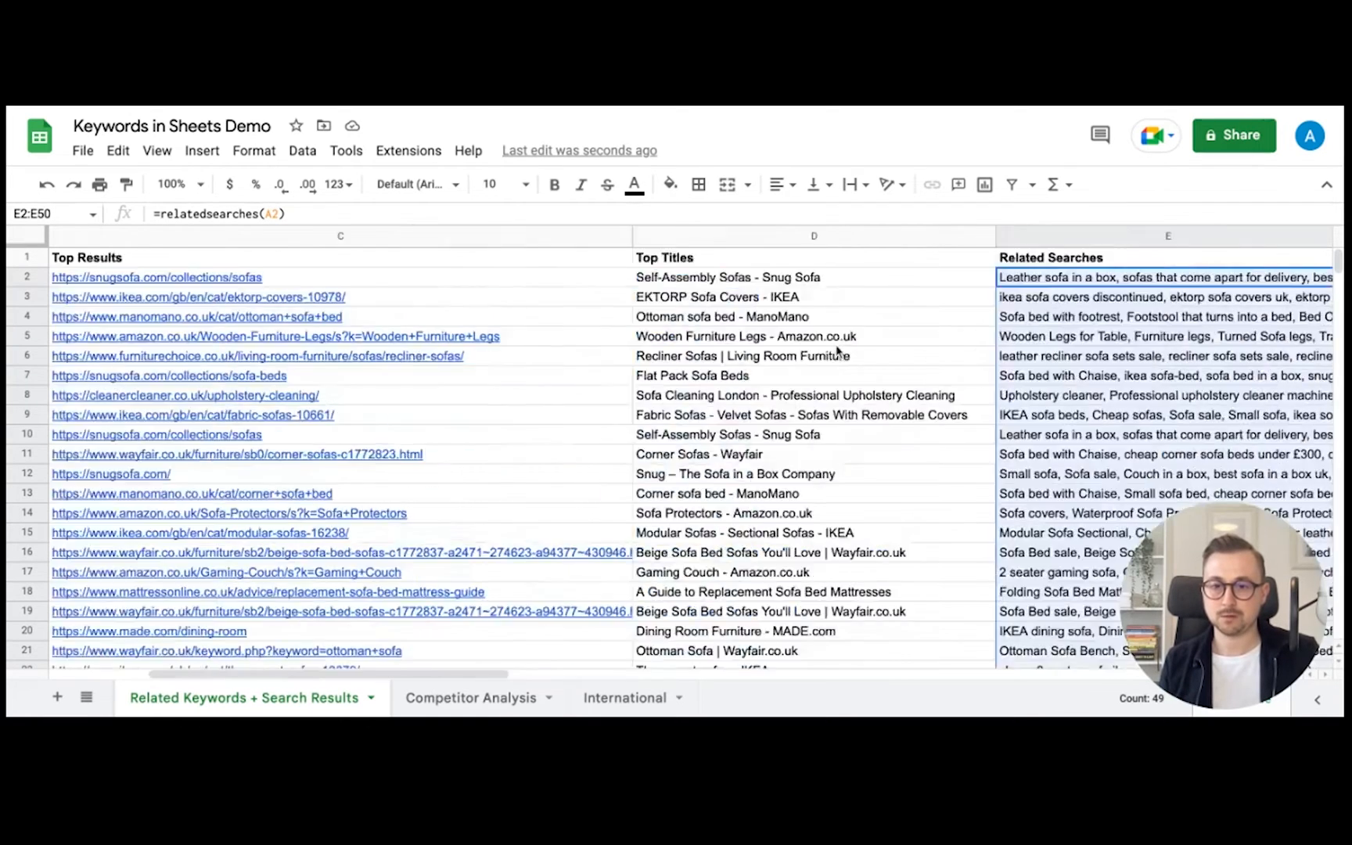
scroll(836, 345, right, 10)
scroll(891, 347, left, 6)
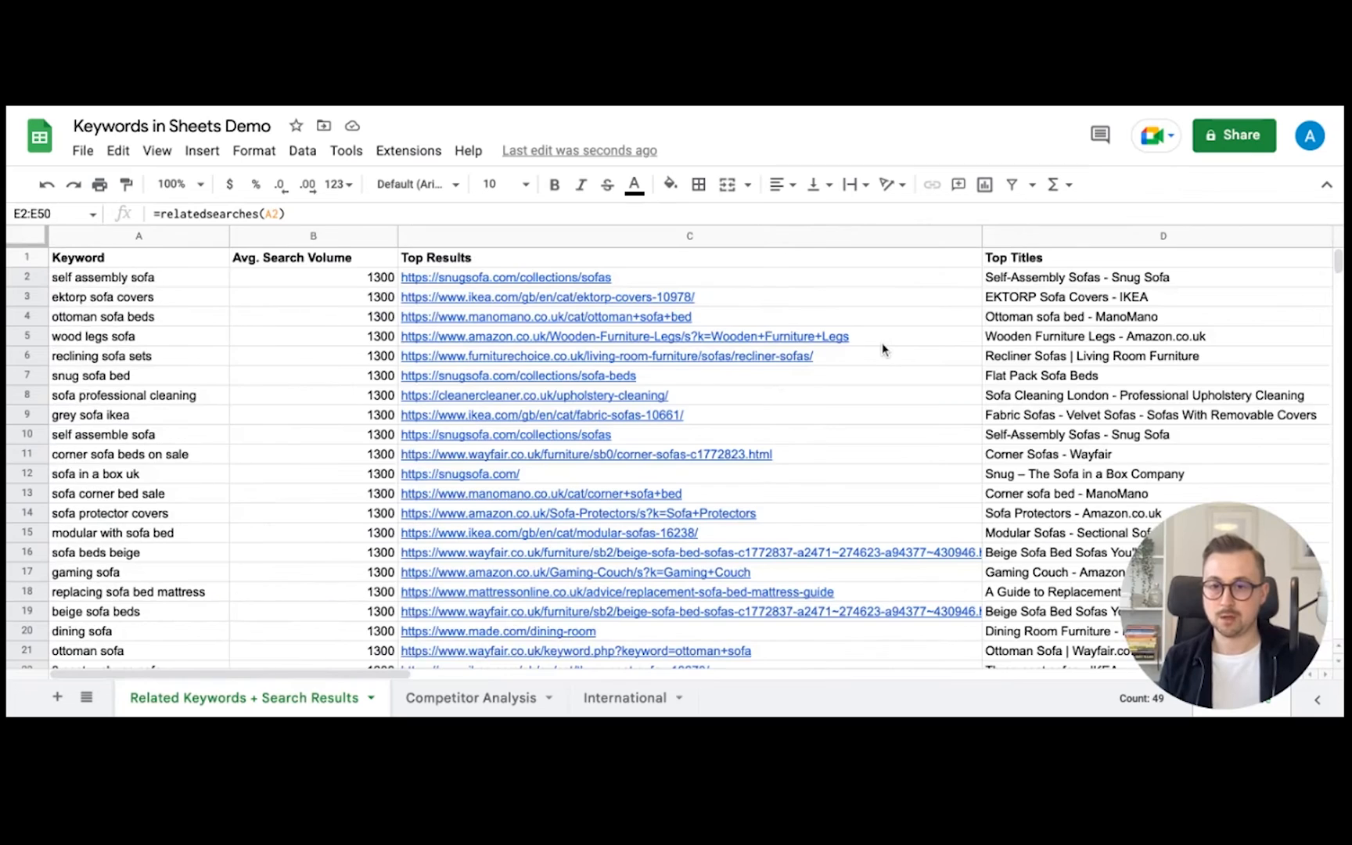
scroll(881, 344, right, 8)
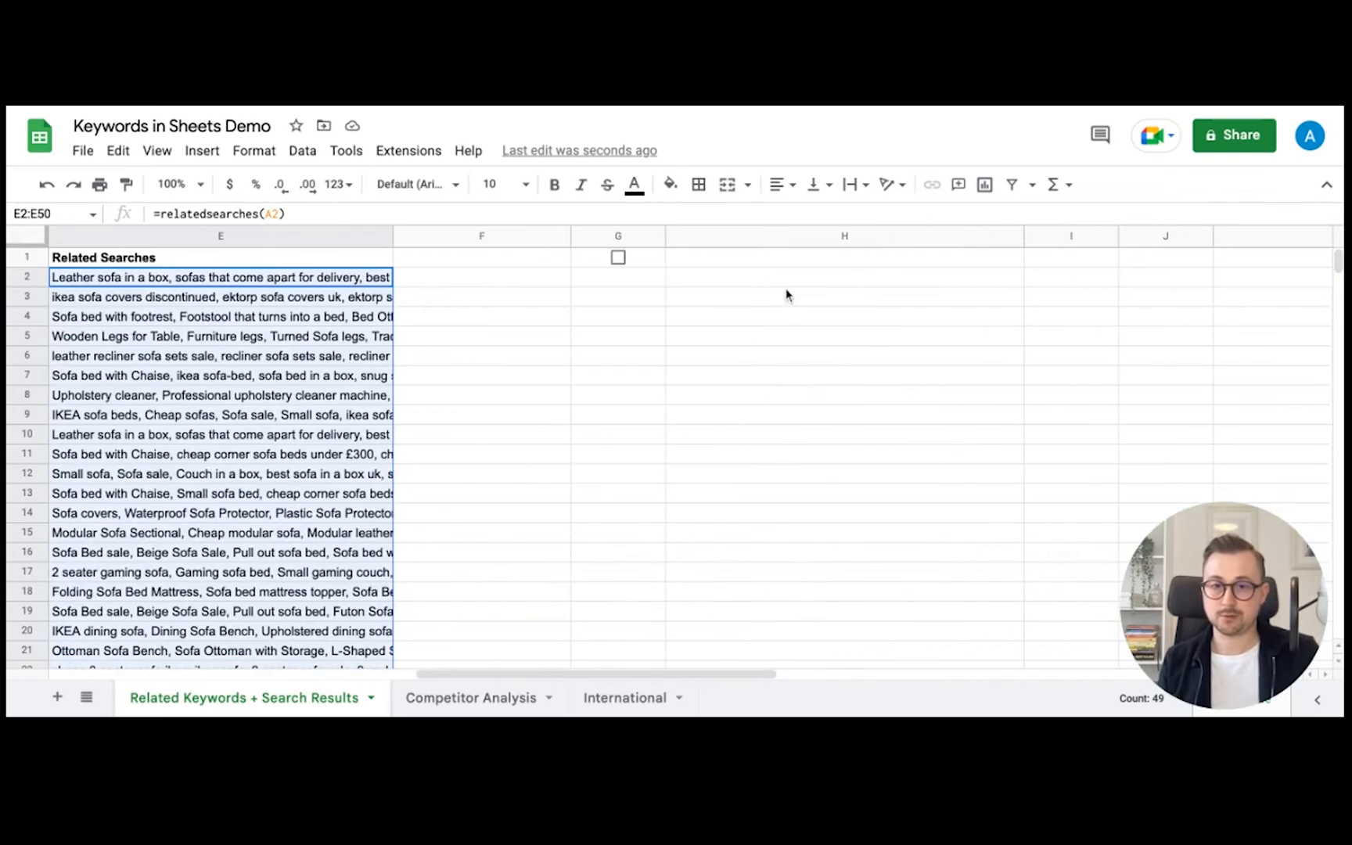
- Enter =searchresults(A2) in H3 to list ranking positions, titles and URLs
click(795, 303)
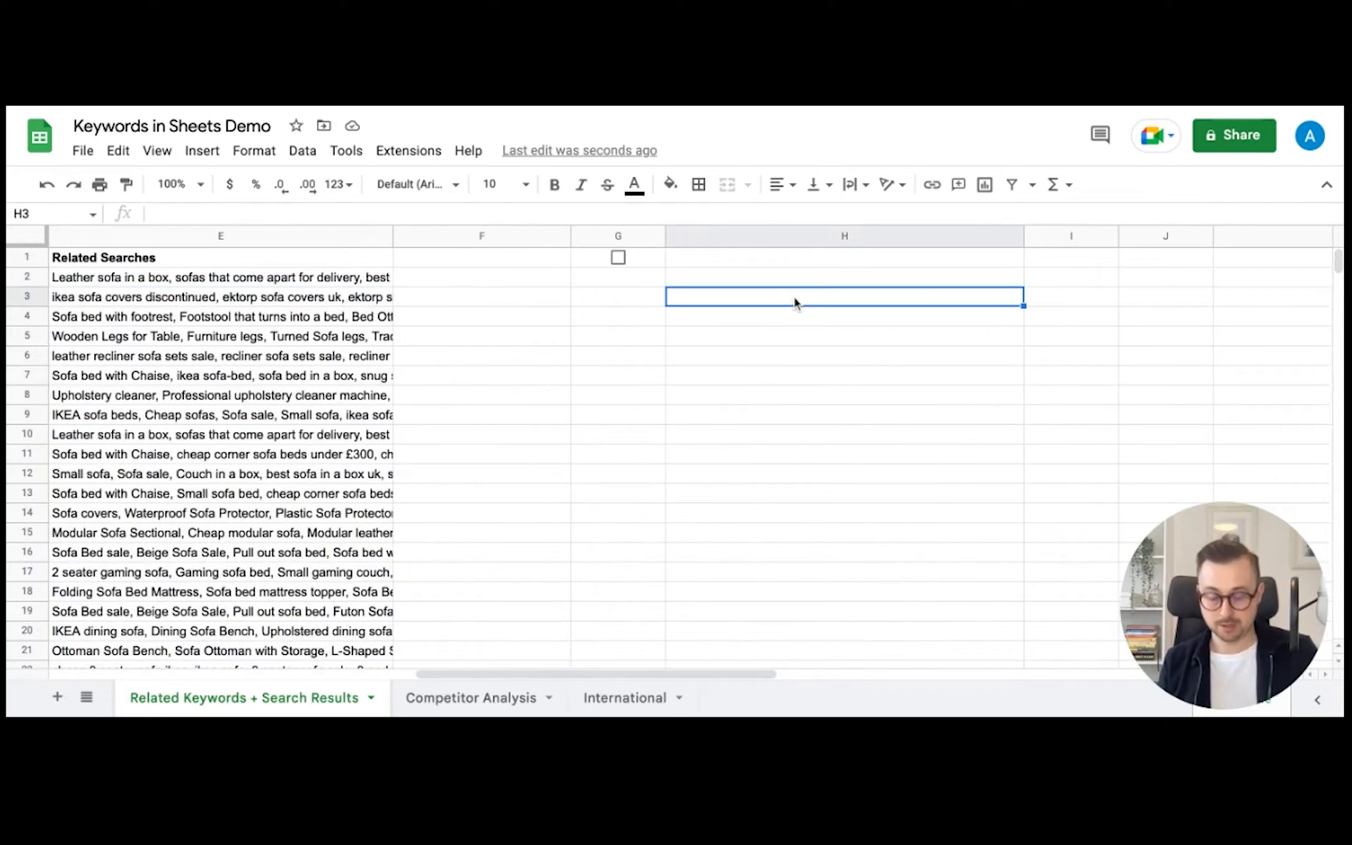
text(=searchresults()
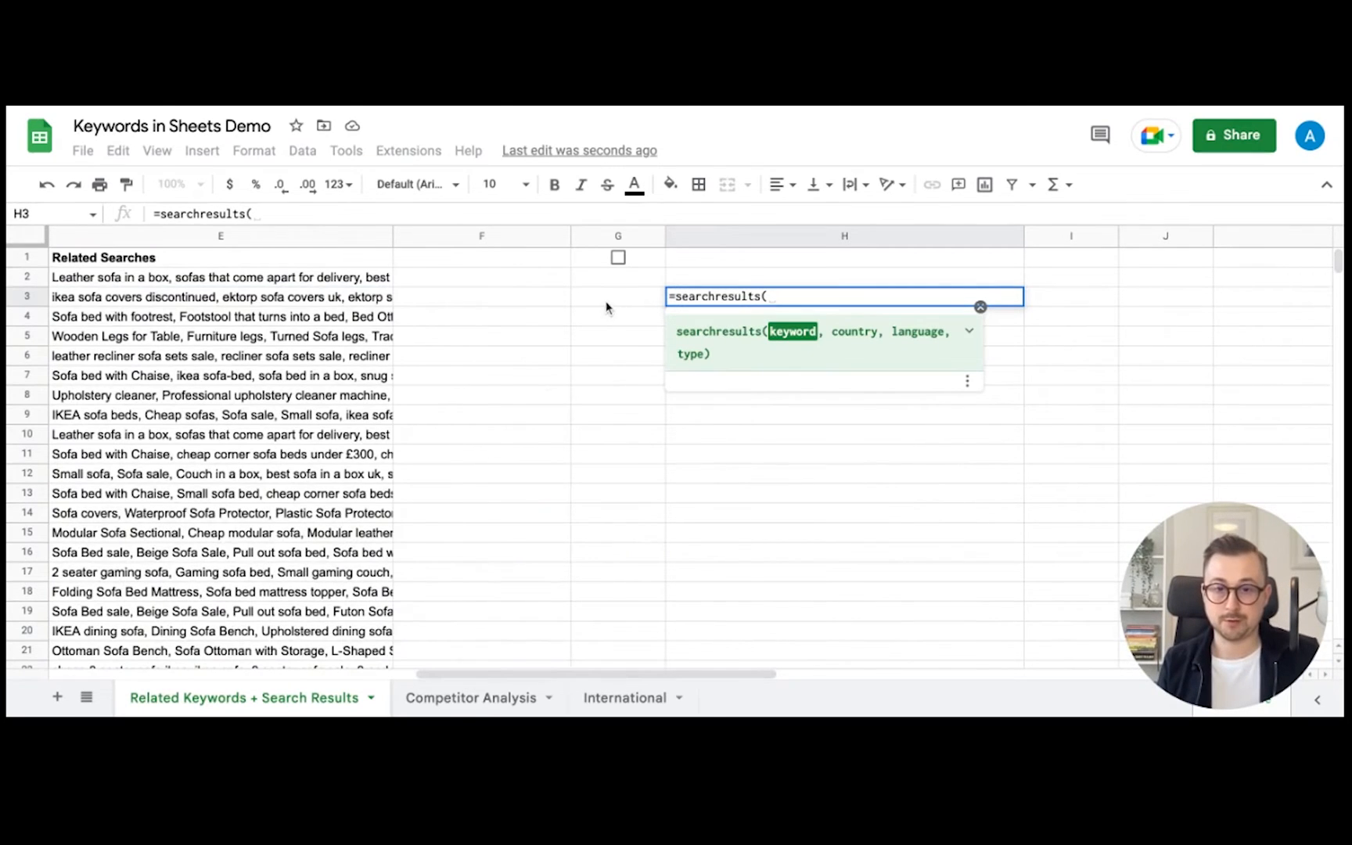
scroll(603, 305, left, 5)
click(149, 280)
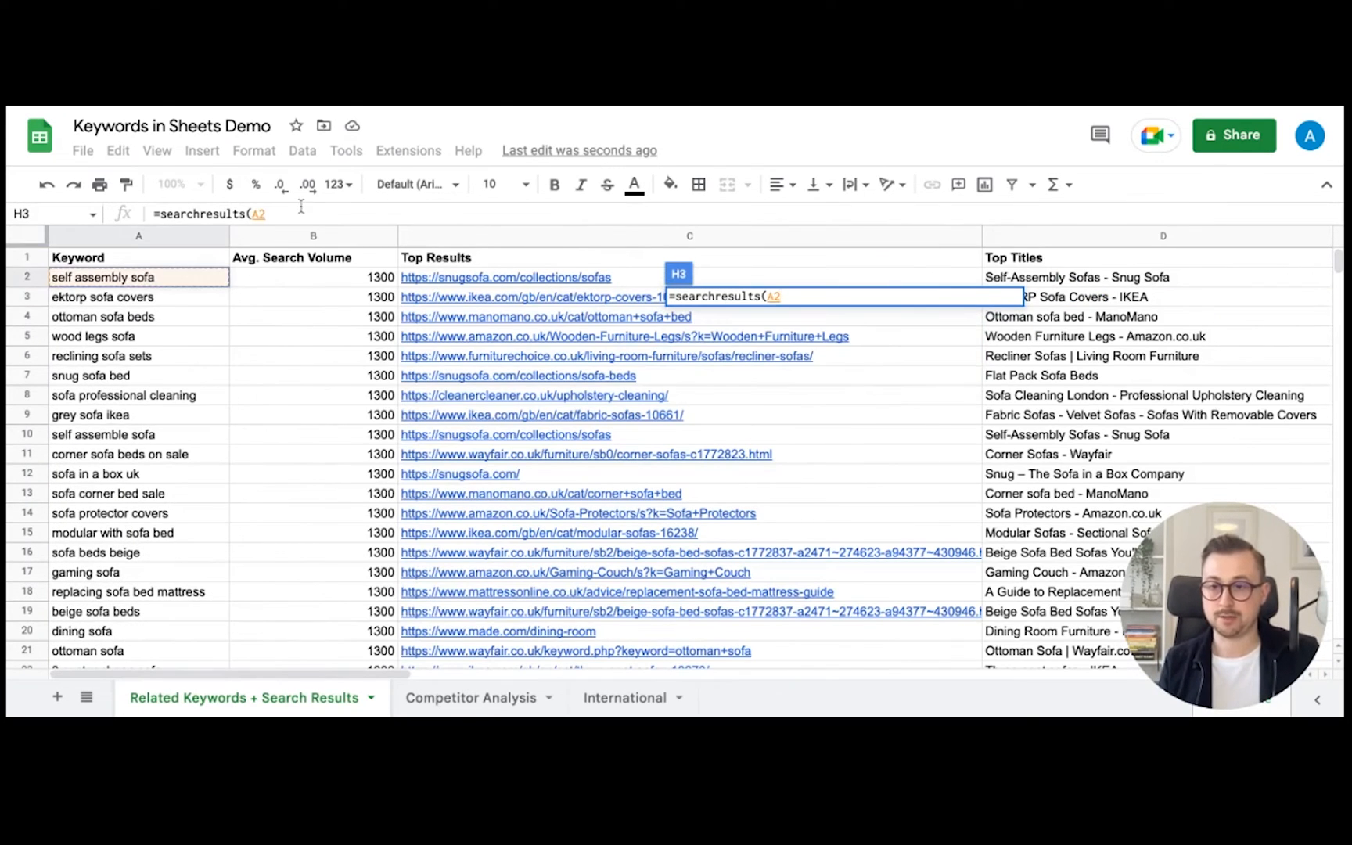
text())
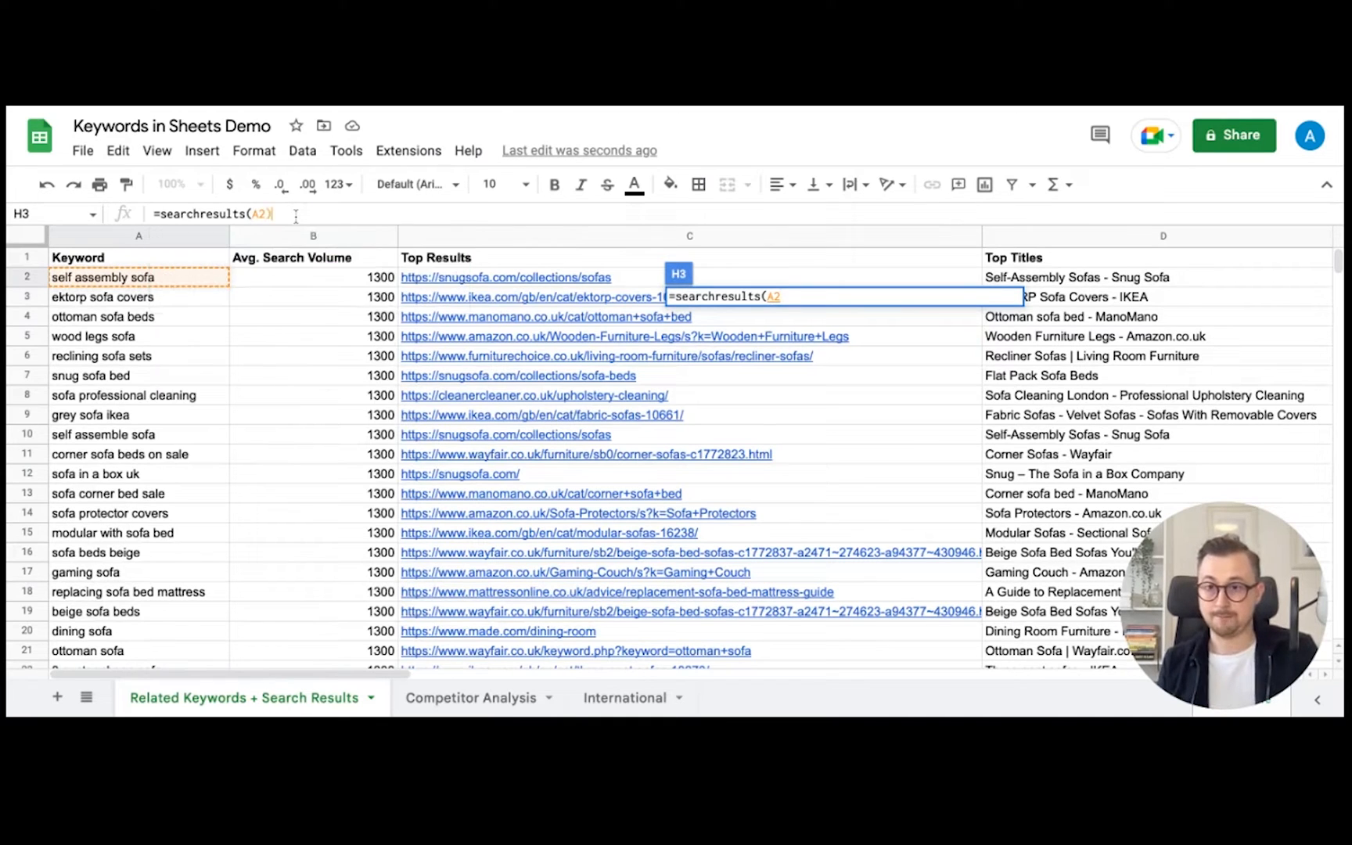
key(Return)
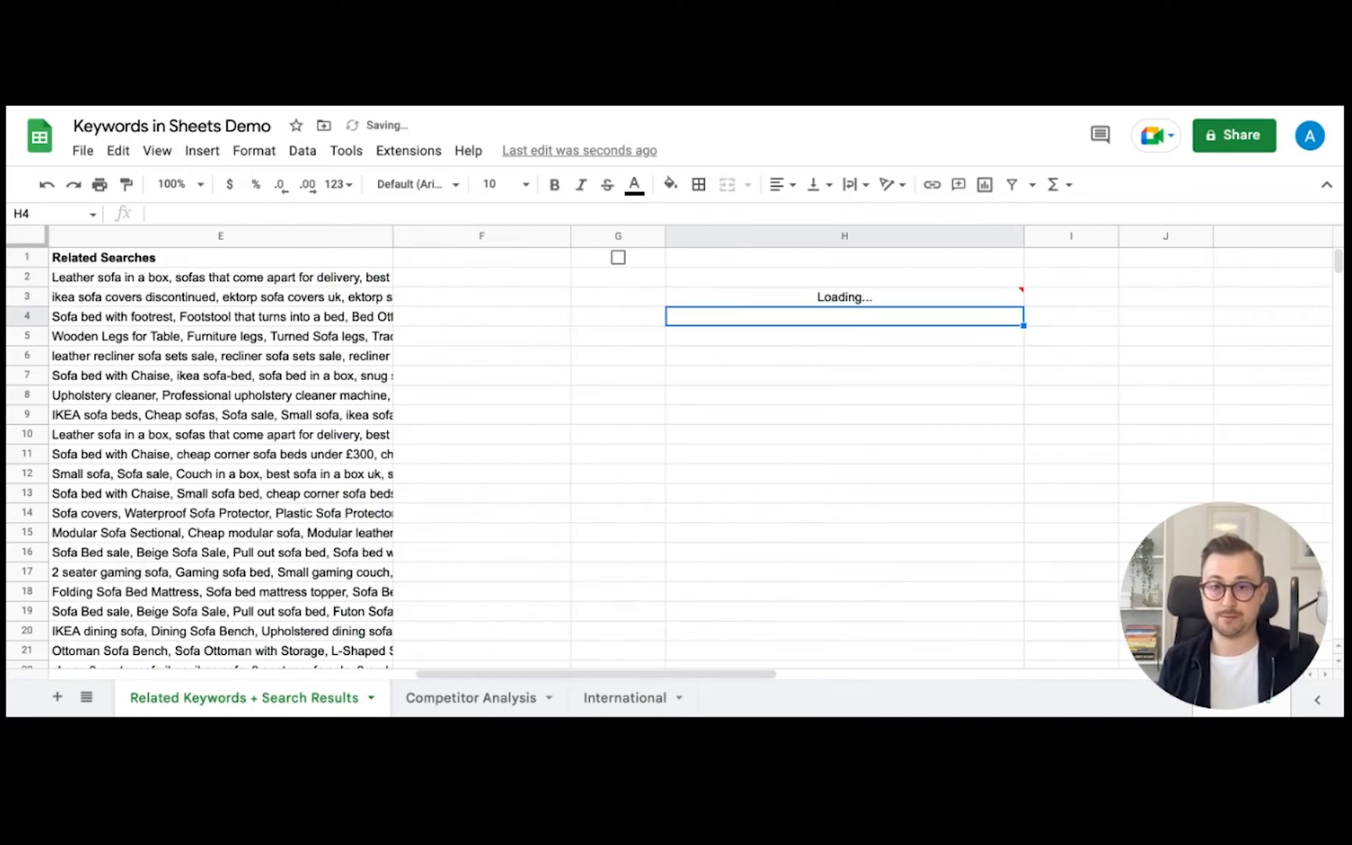
scroll(963, 341, down, 1)
scroll(963, 338, up, 1)
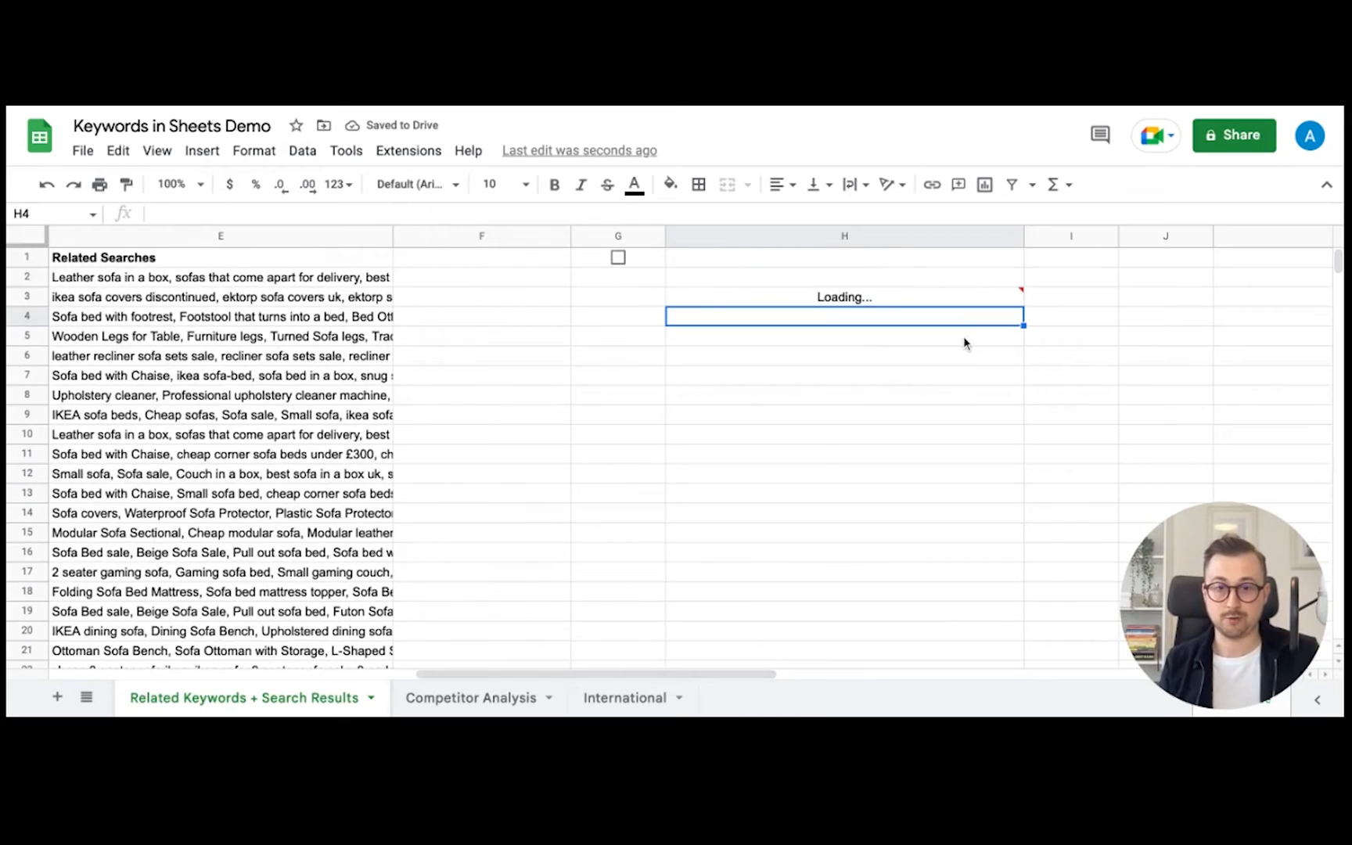
- Format column H as Number with no decimal places so positions read 1, 2, 3
click(853, 236)
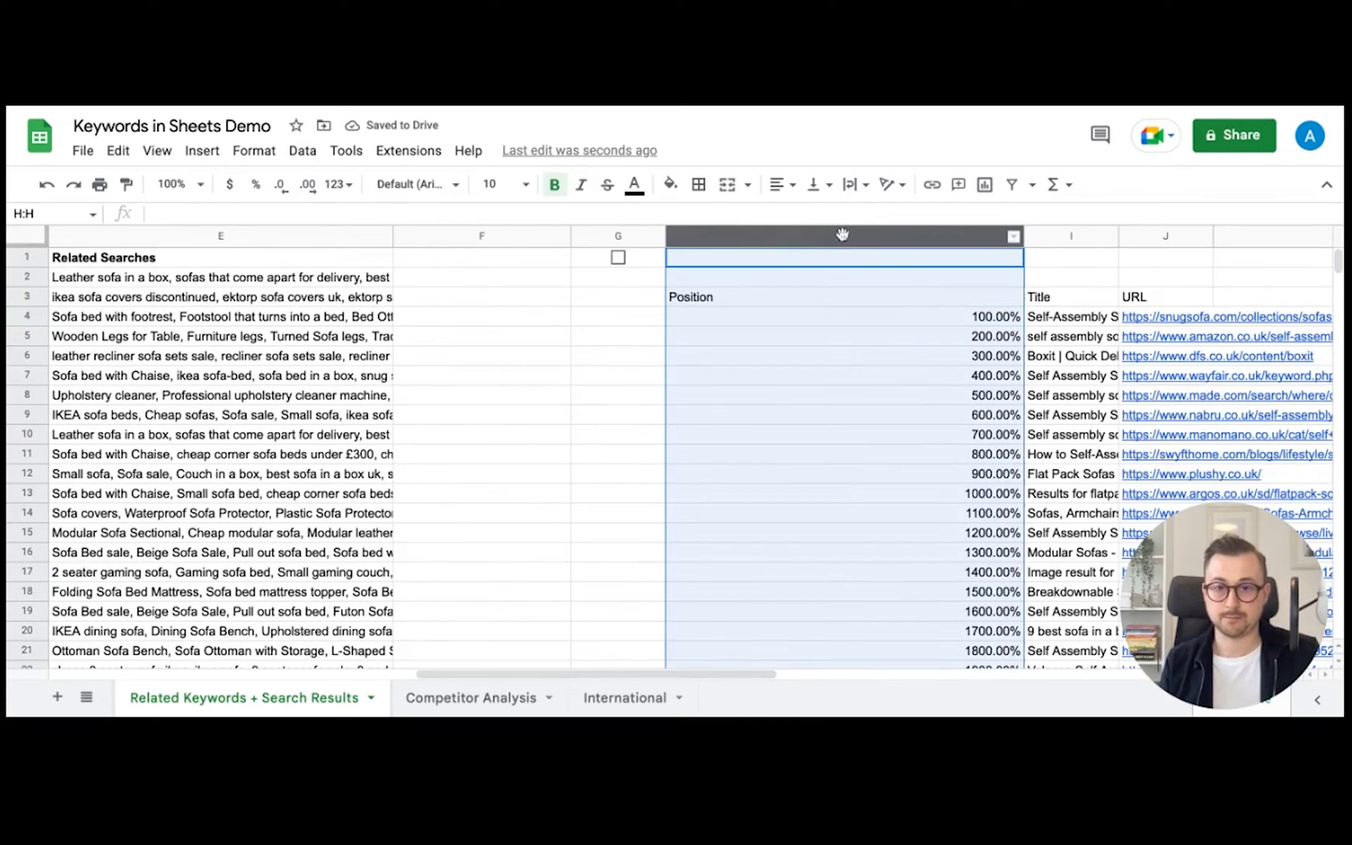
click(339, 184)
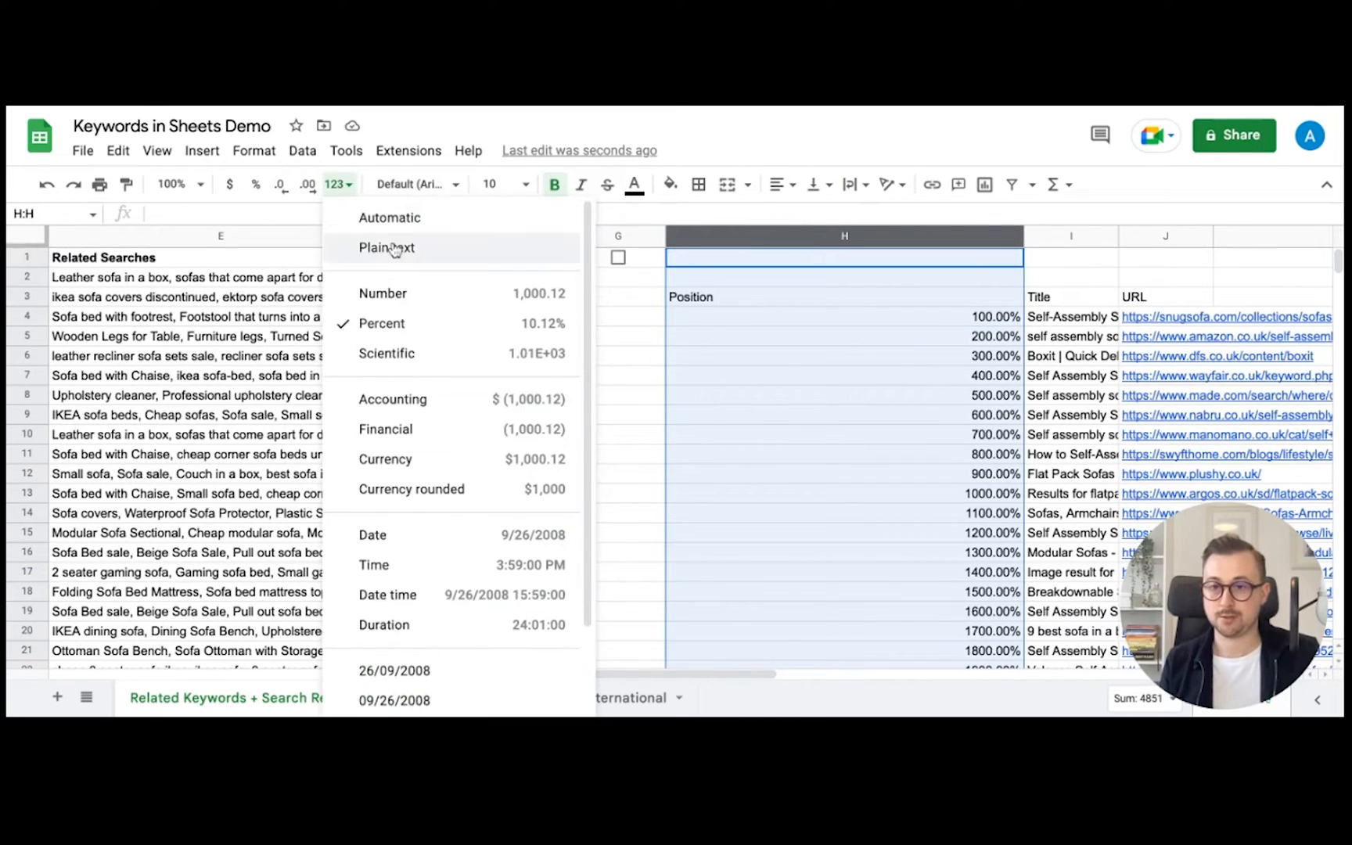
click(407, 294)
click(282, 186)
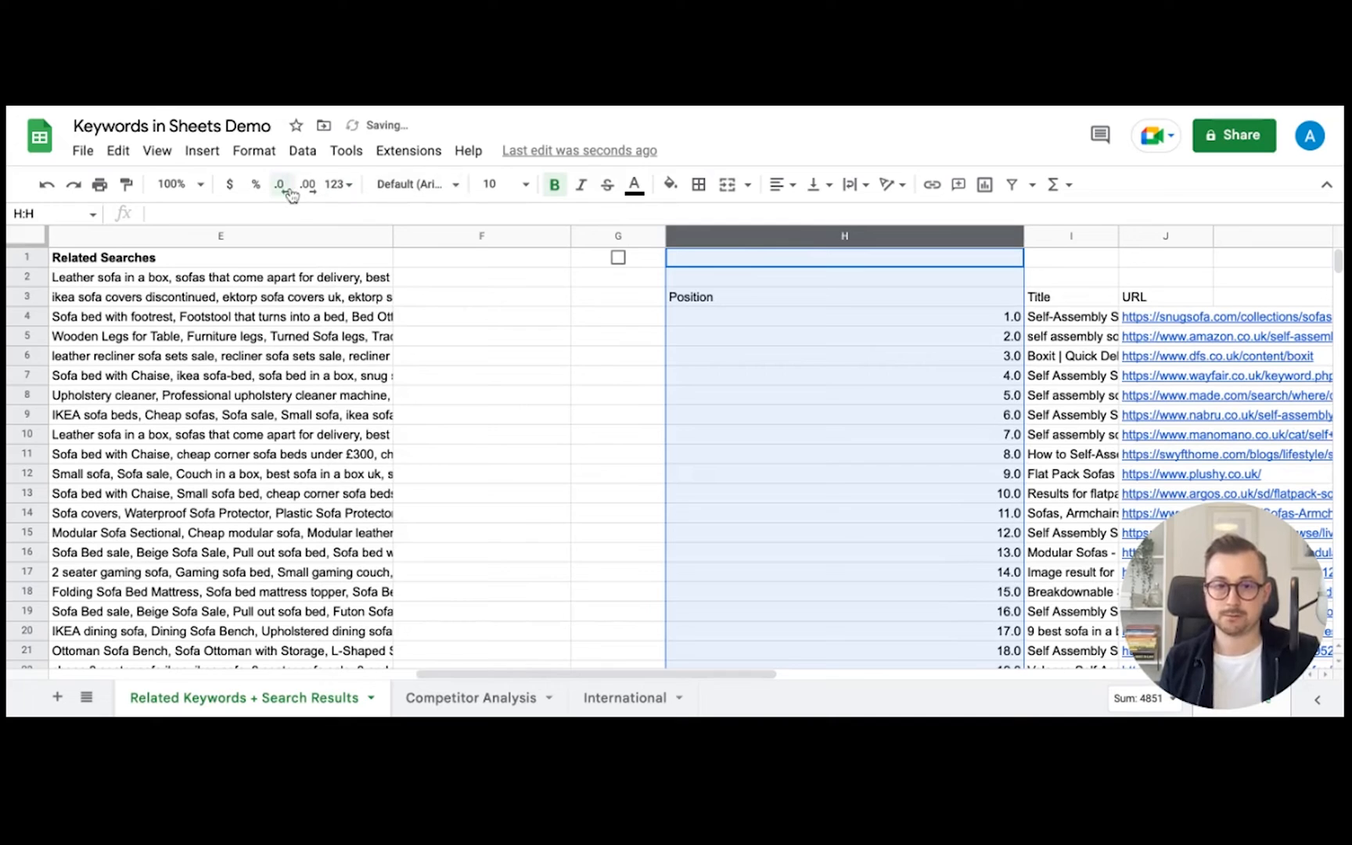
click(281, 186)
scroll(977, 317, right, 3)
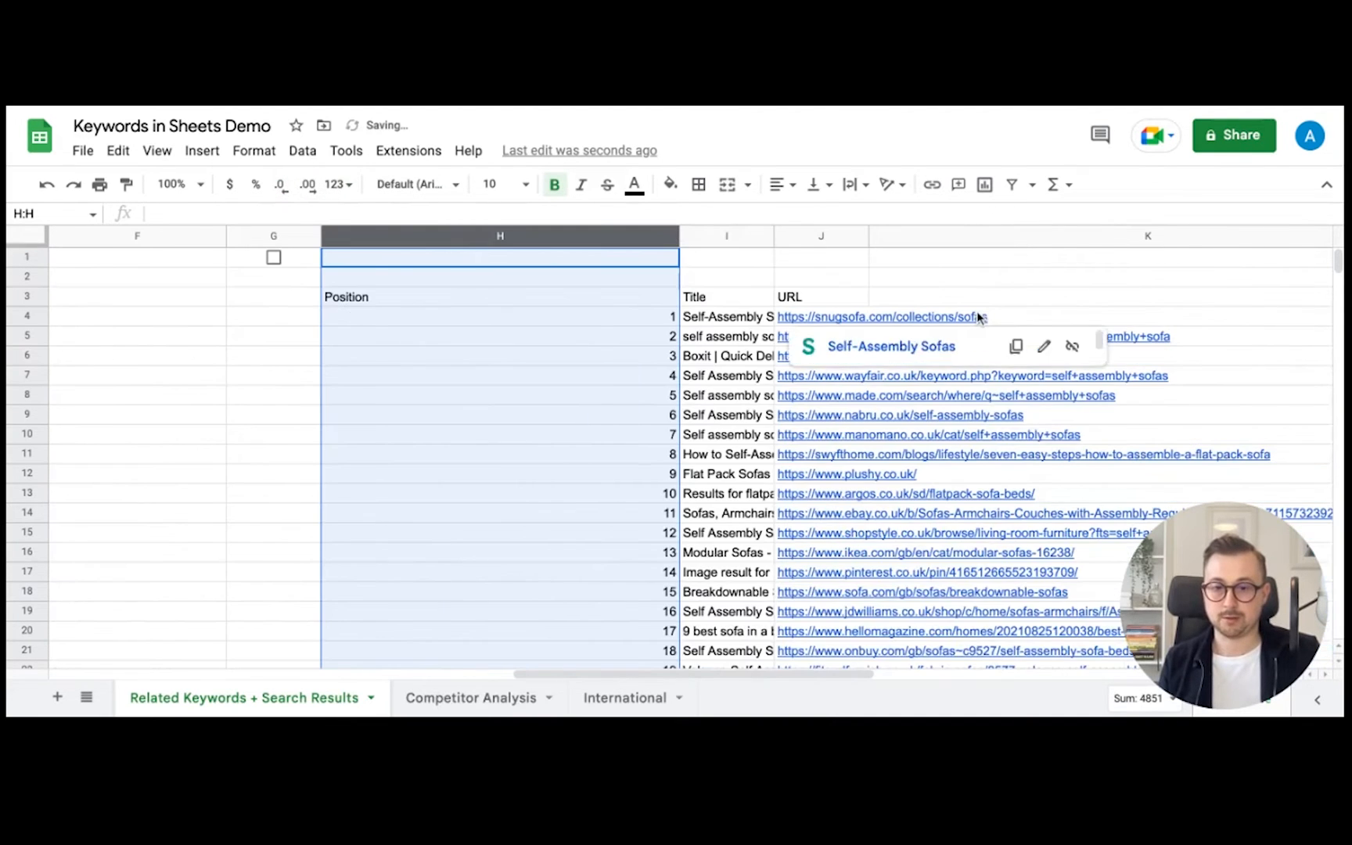
scroll(977, 316, down, 20)
scroll(977, 321, up, 10)
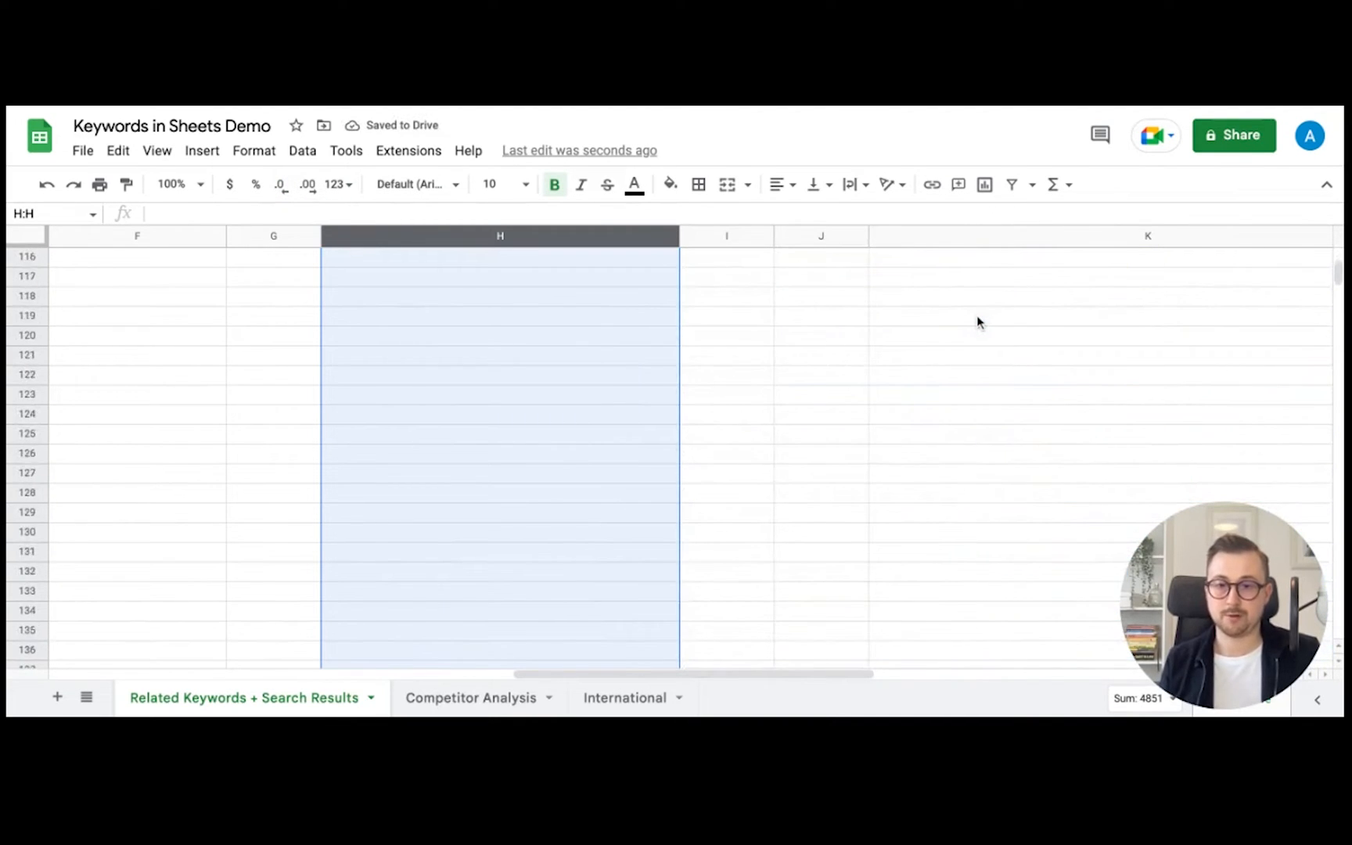
scroll(979, 324, up, 15)
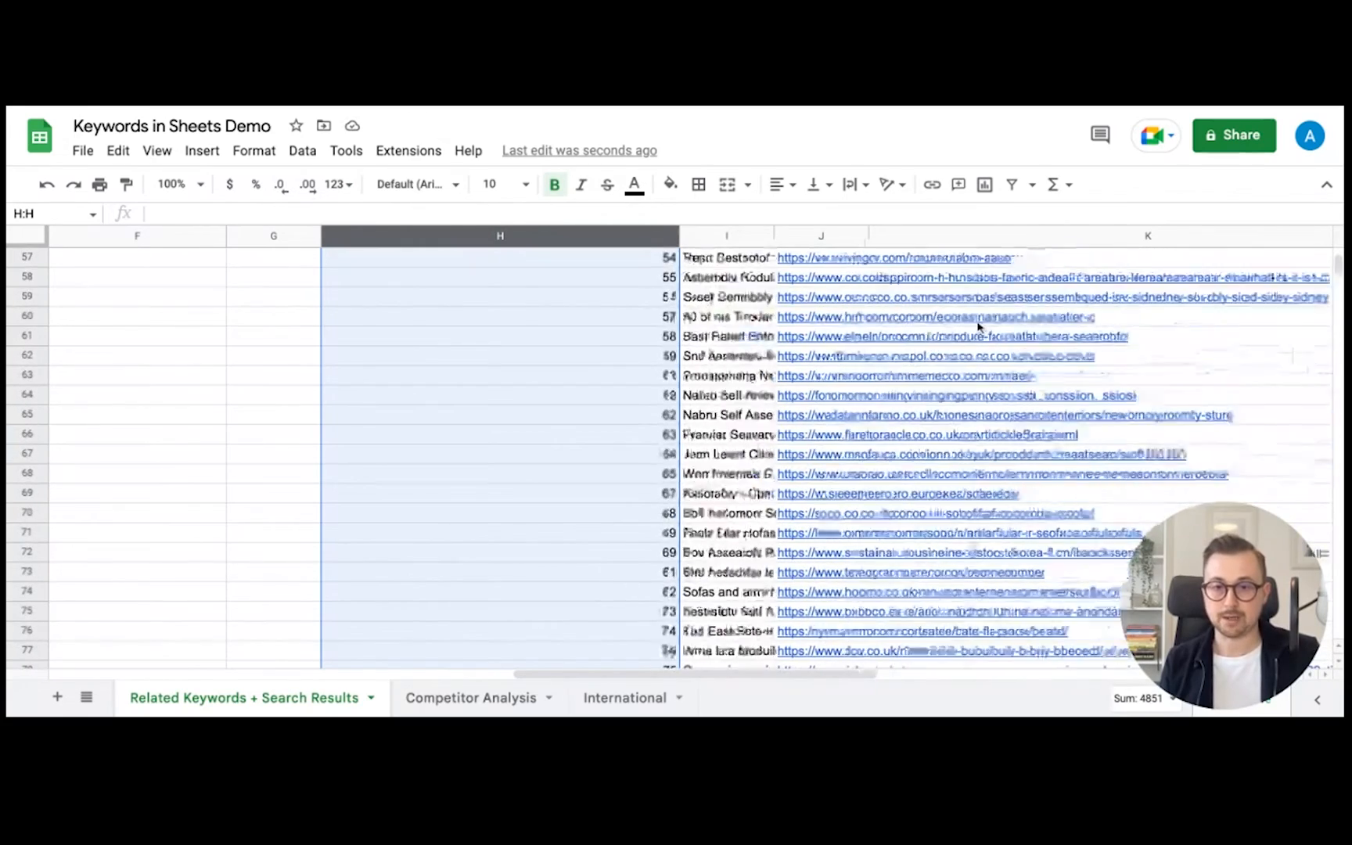
click(627, 300)
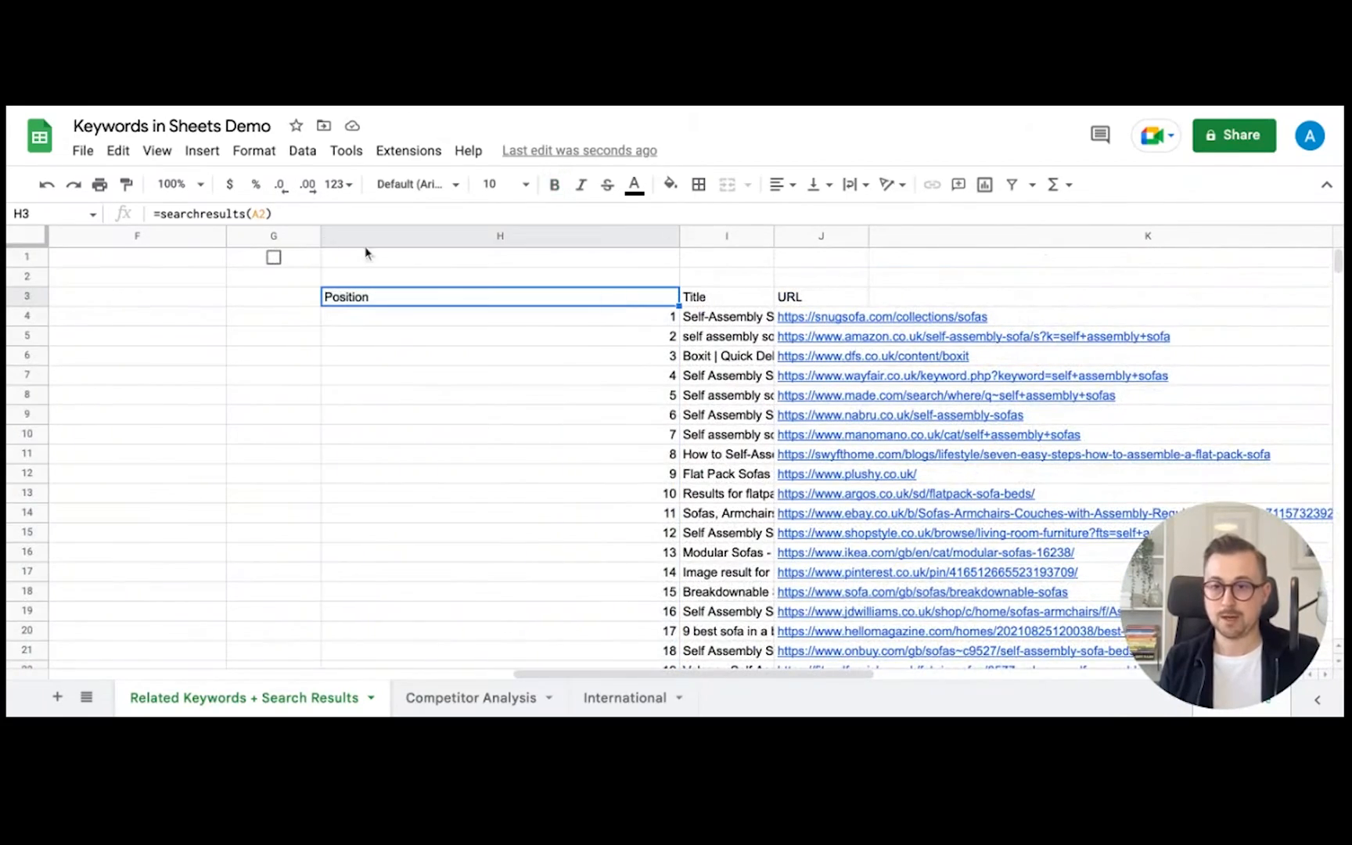
- Change H3's formula to =searchresults(A2,,,"summary") to return the summary table
click(264, 214)
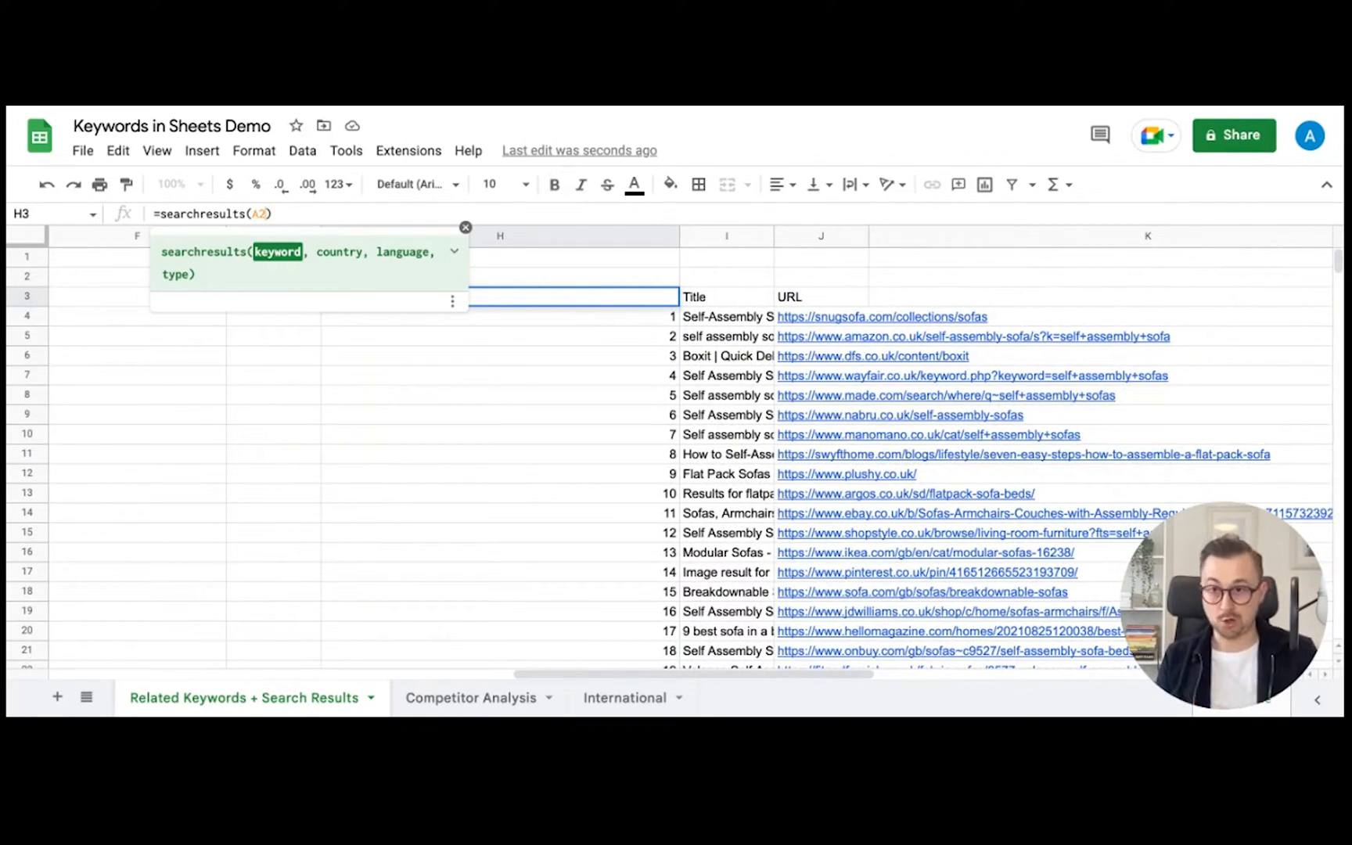
text(,,,")
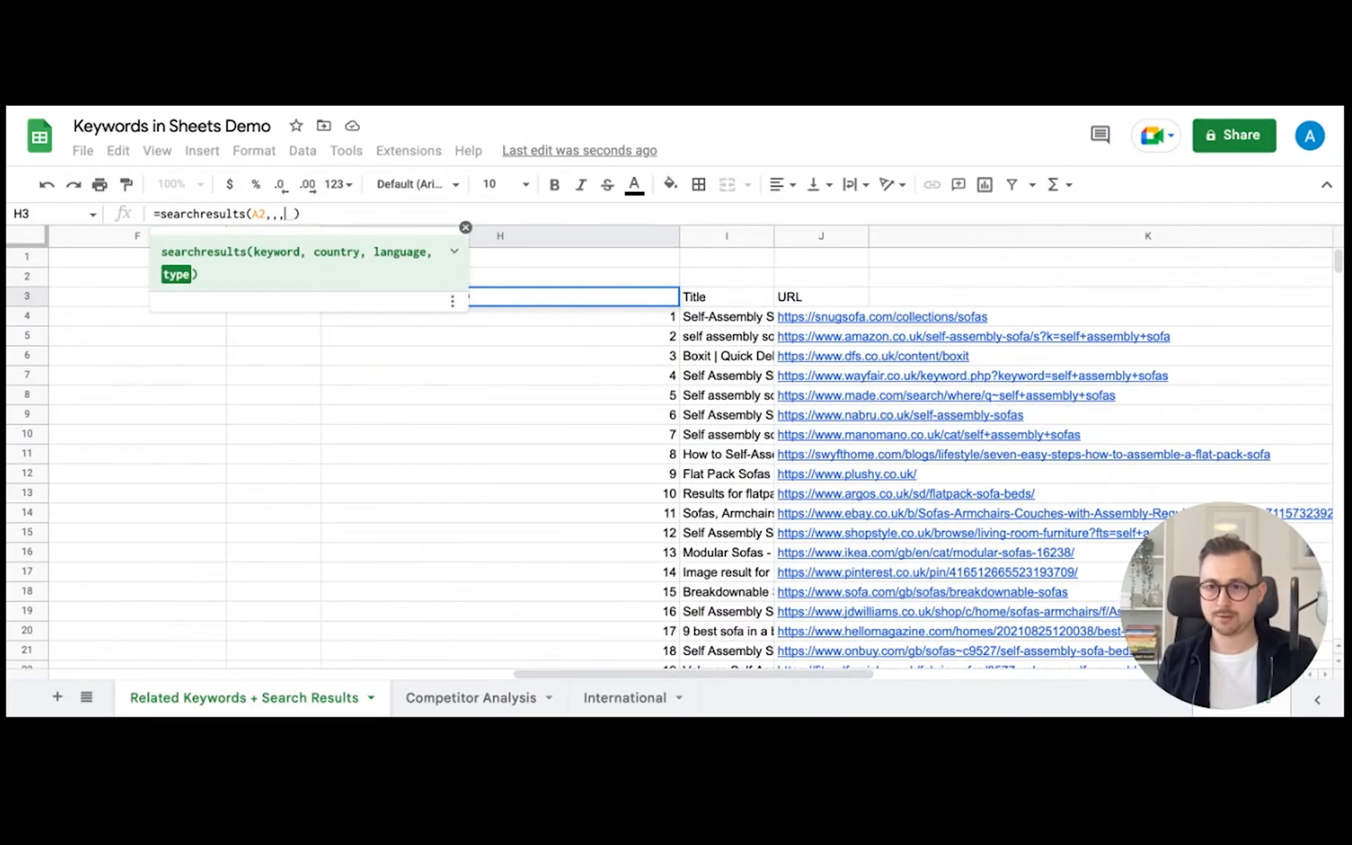
text(summary")
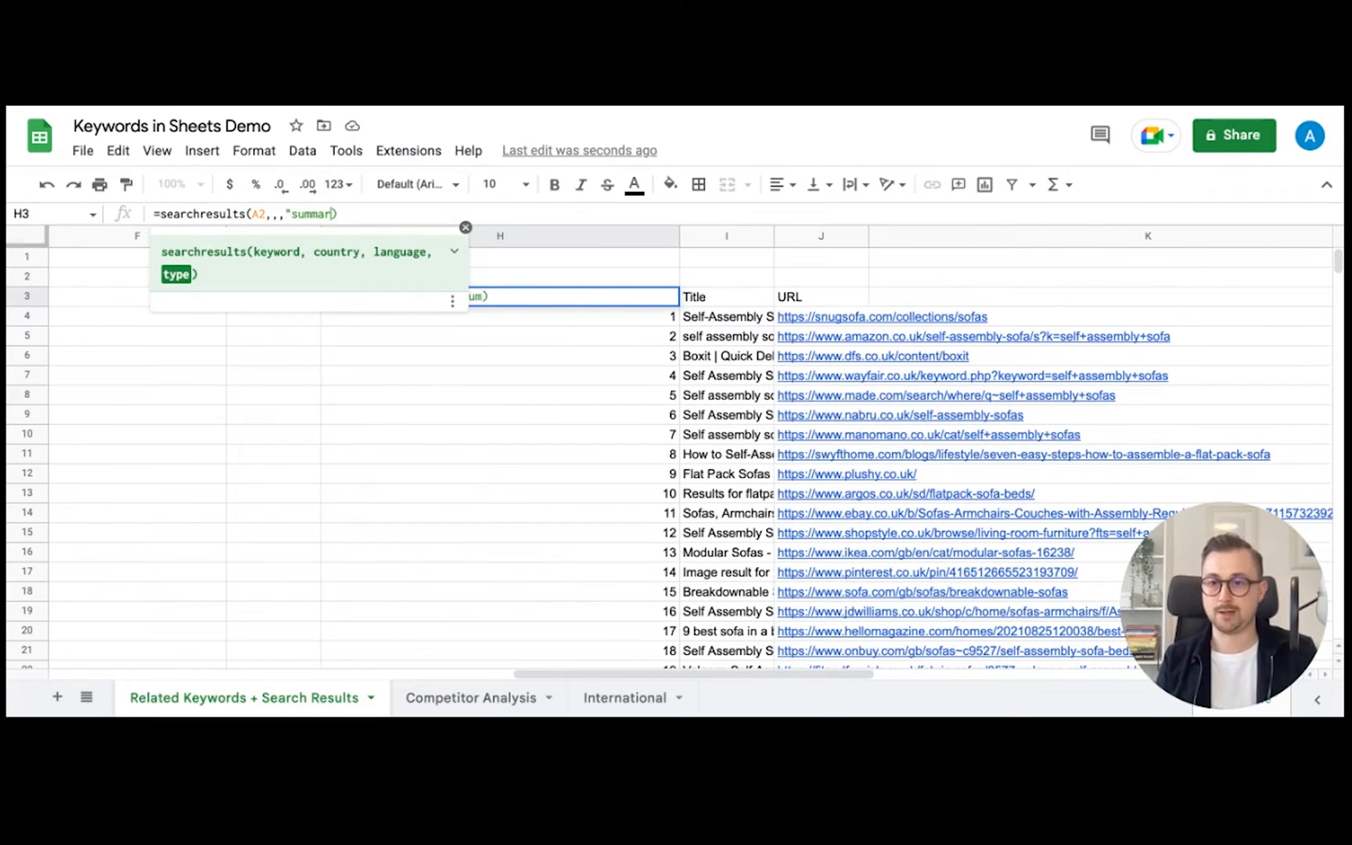
key(Return)
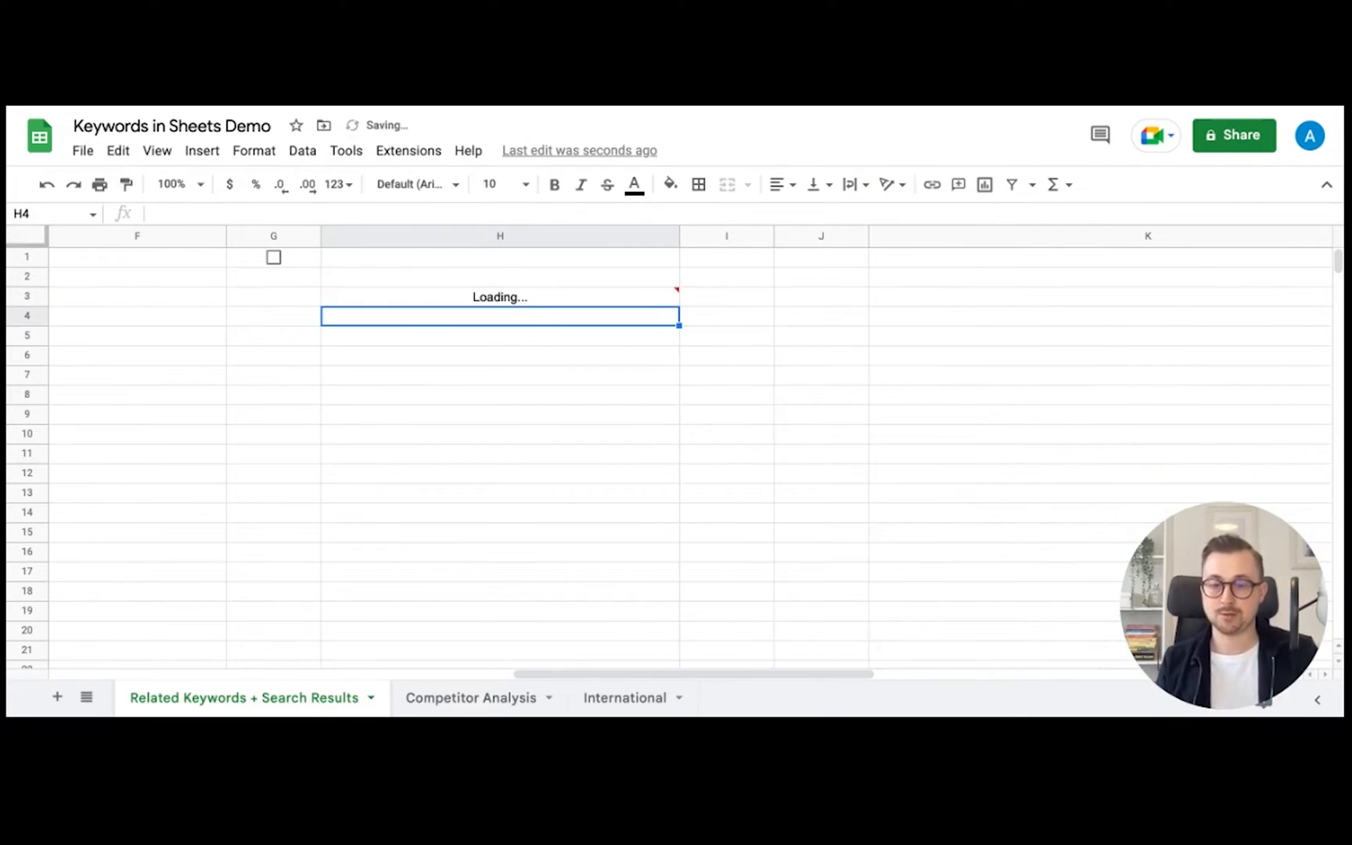
click(542, 303)
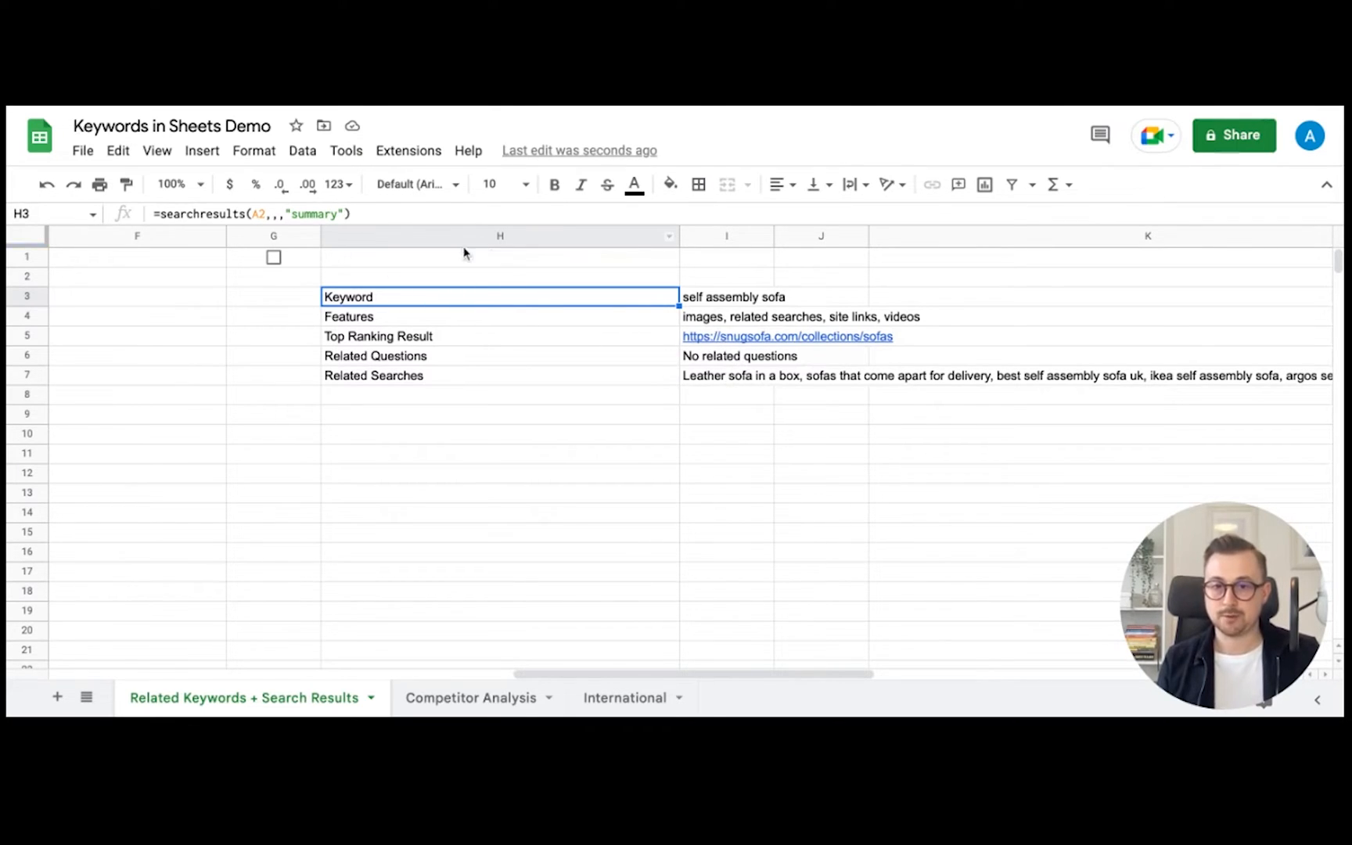
click(339, 213)
key(shift+Left)
key(shift+Left)
key(shift+Left)
key(shift+Left)
key(shift+Left)
key(shift+Left)
key(shift+Left)
- Switch the searchresults type to "videos" and select the Title, Source, Duration and Date output in H:K
text(v)
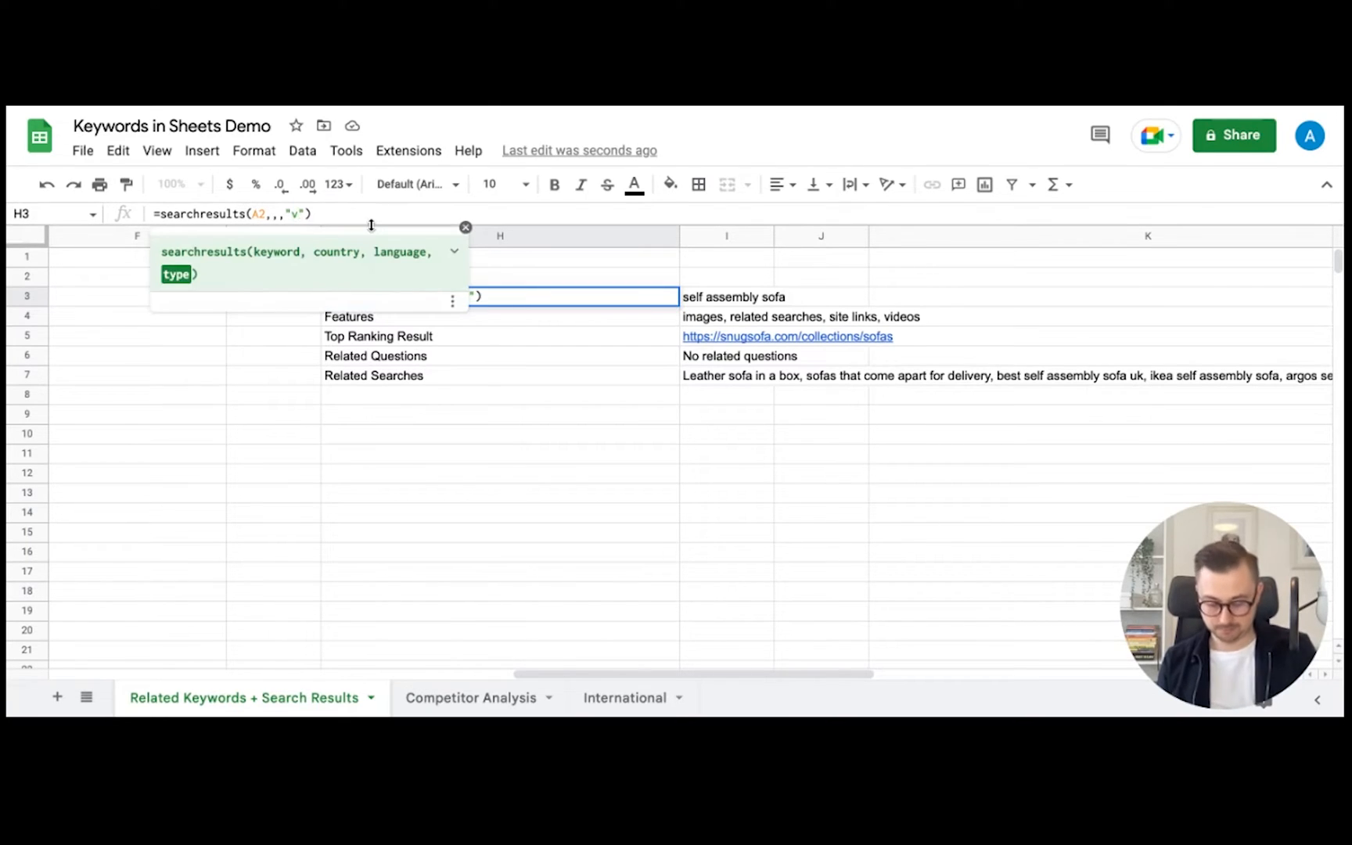
text(ideos)
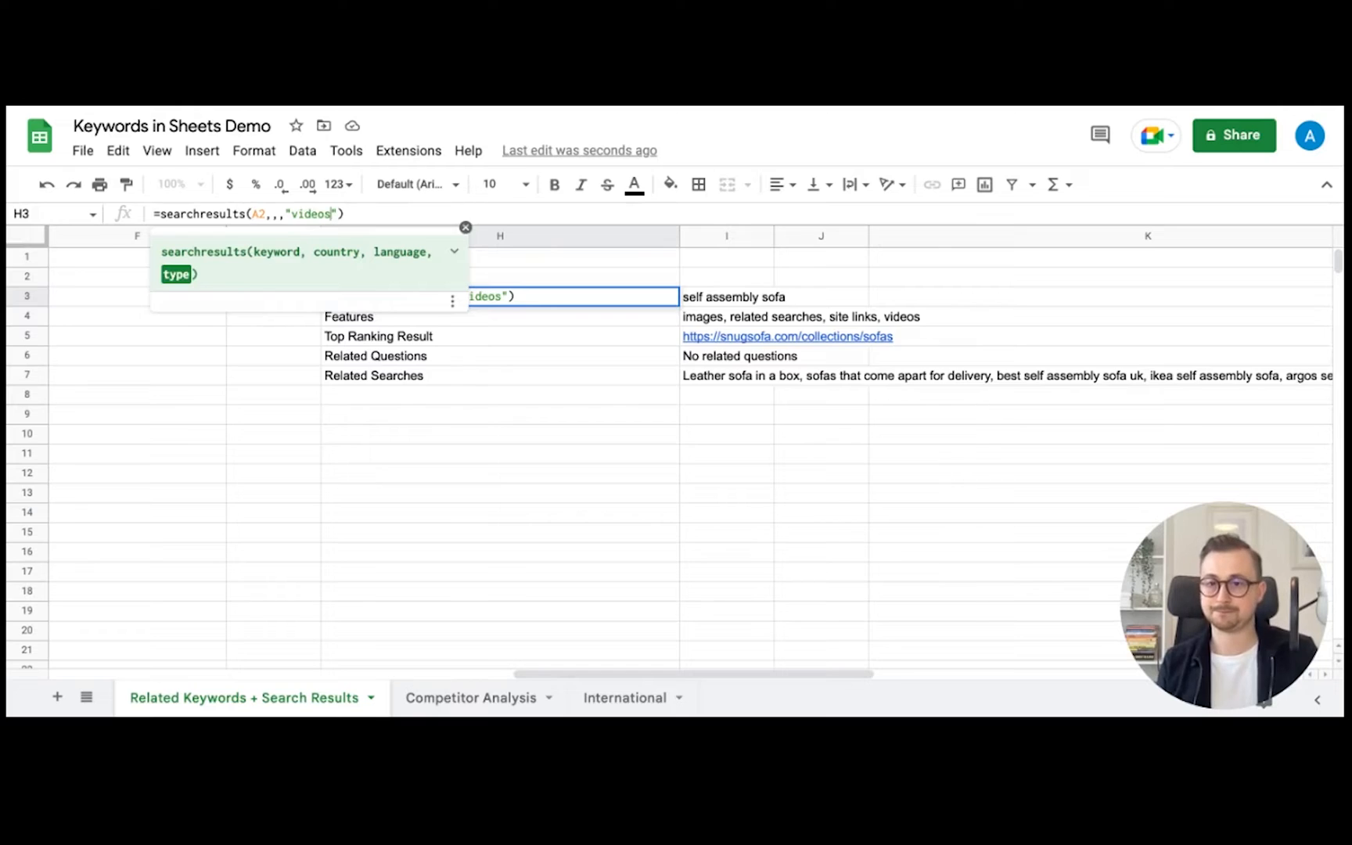
key(Return)
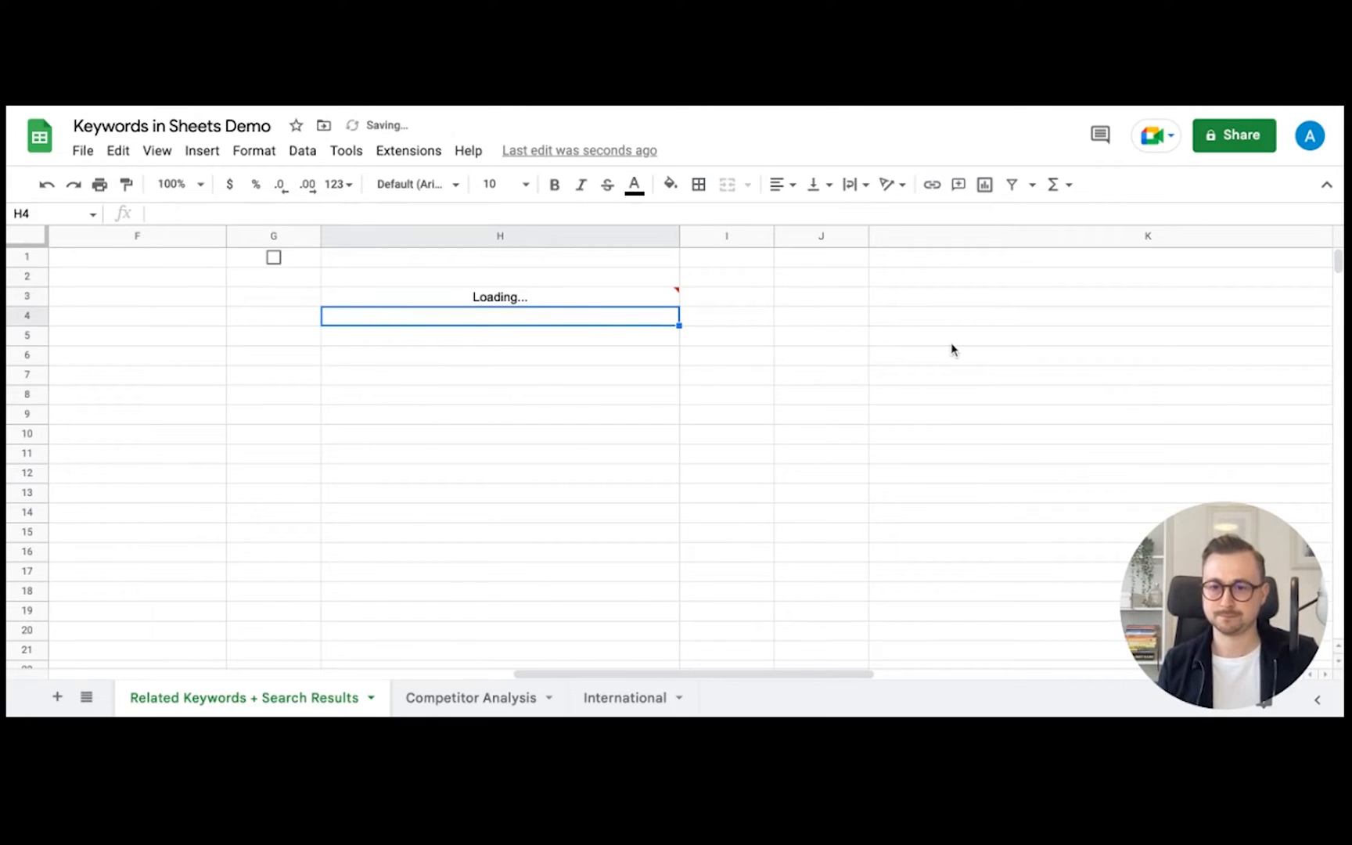
click(627, 298)
key(shift+Down)
key(shift+Right)
key(shift+Right)
key(shift+Right)
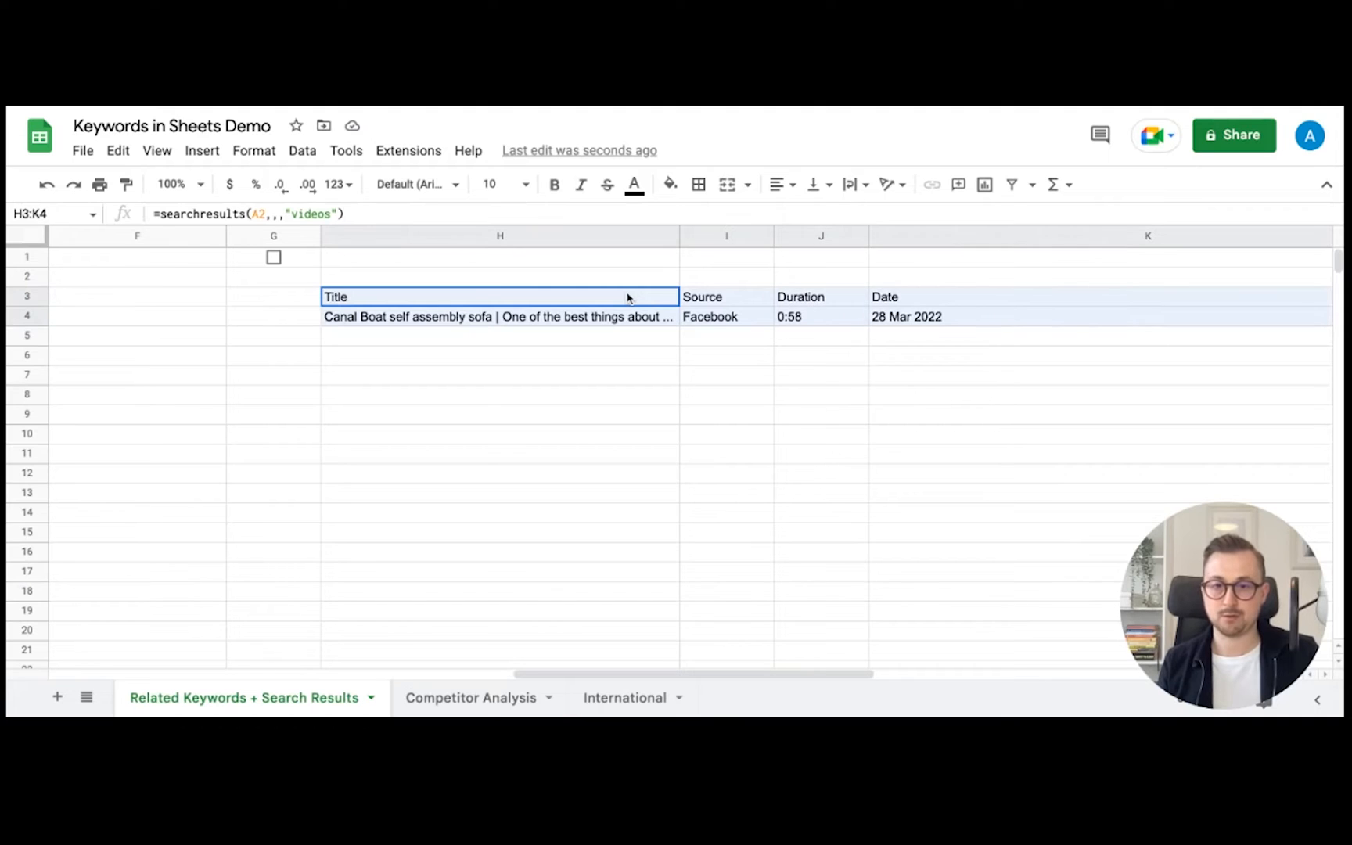
- Delete H3's videos searchresults formula so columns H to K are empty again
click(571, 297)
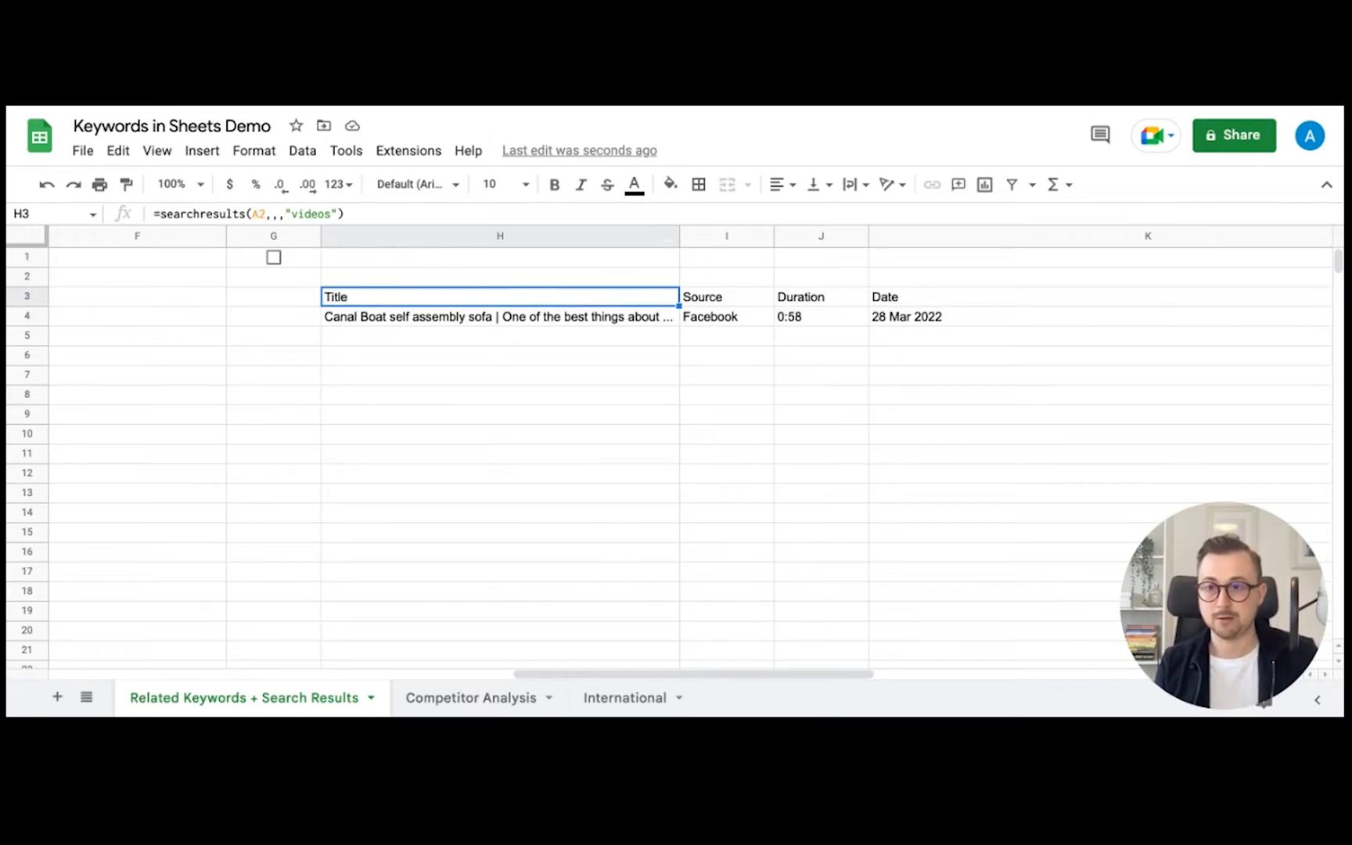
drag(345, 213, 147, 218)
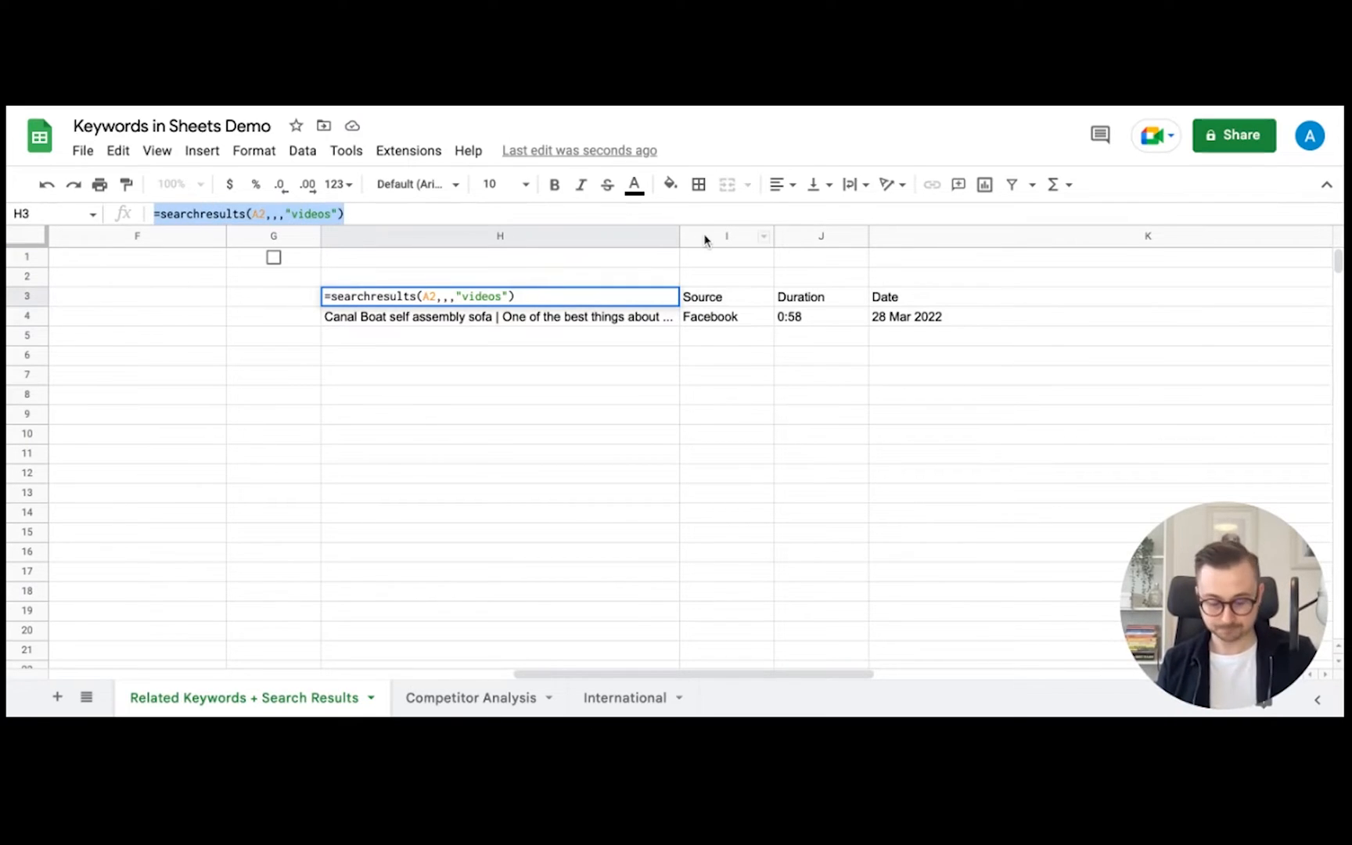
key(ctrl+x)
key(Return)
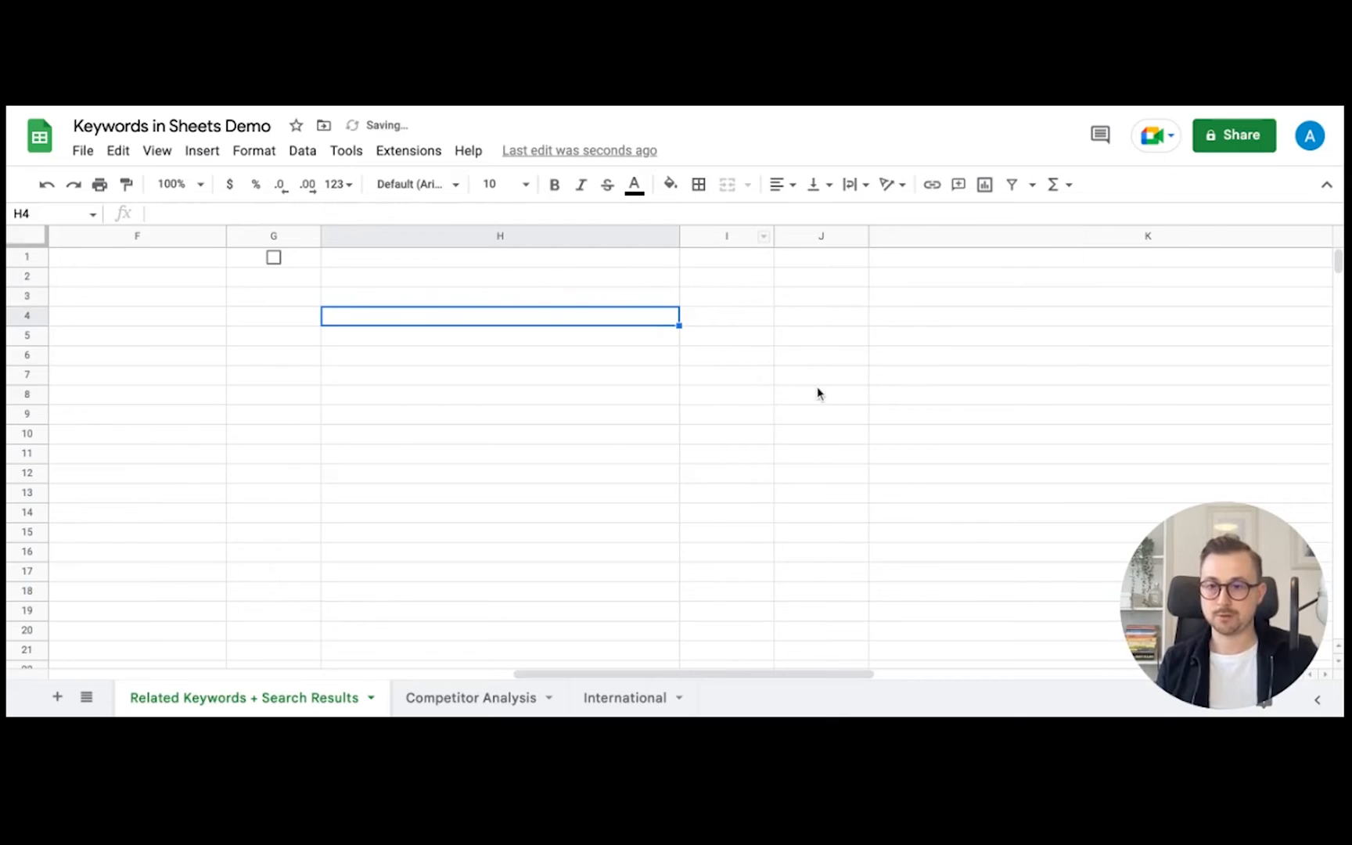
scroll(818, 393, left, 10)
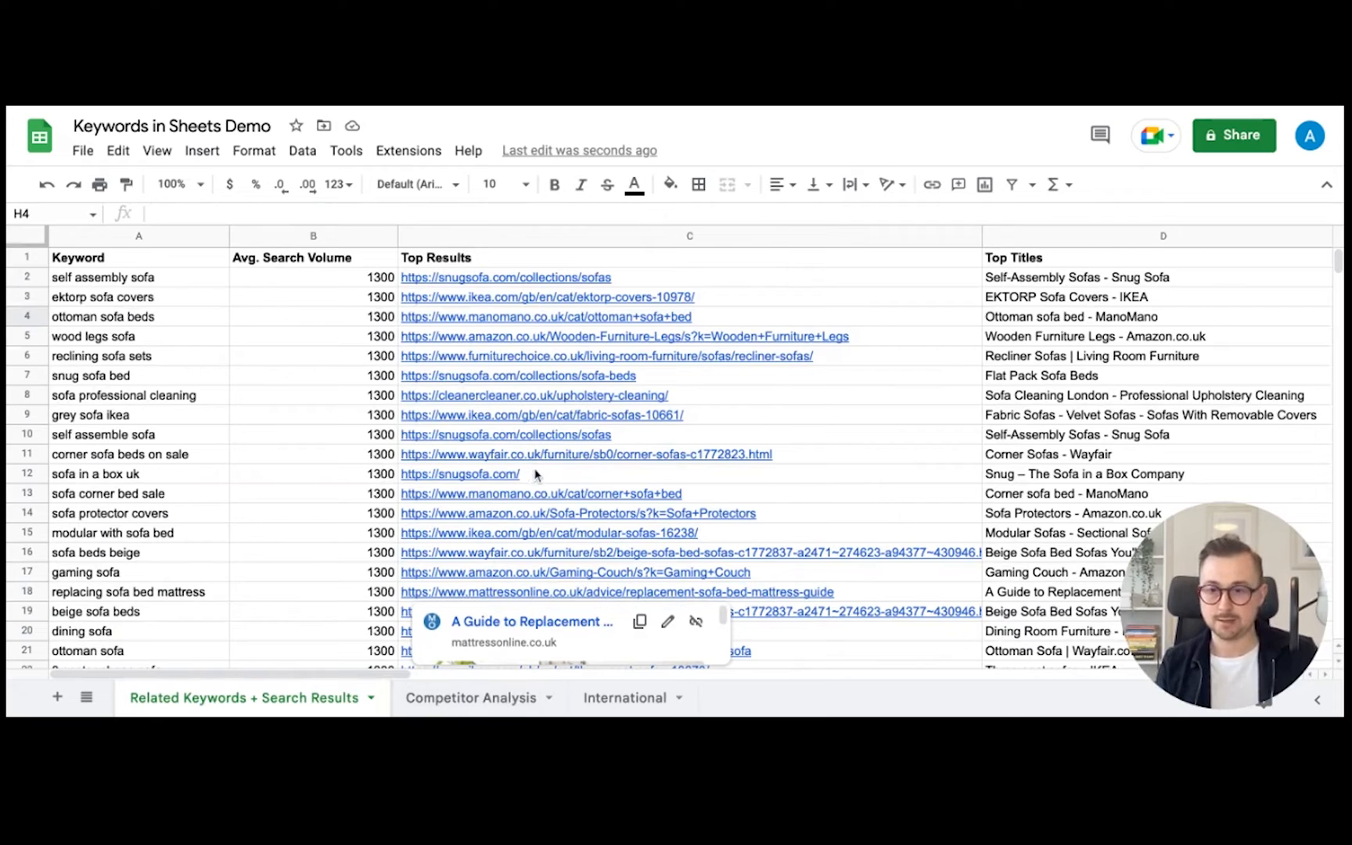
- On the Competitor Analysis sheet, enter =rankings(A2,B1) in B2 for ikea
click(479, 702)
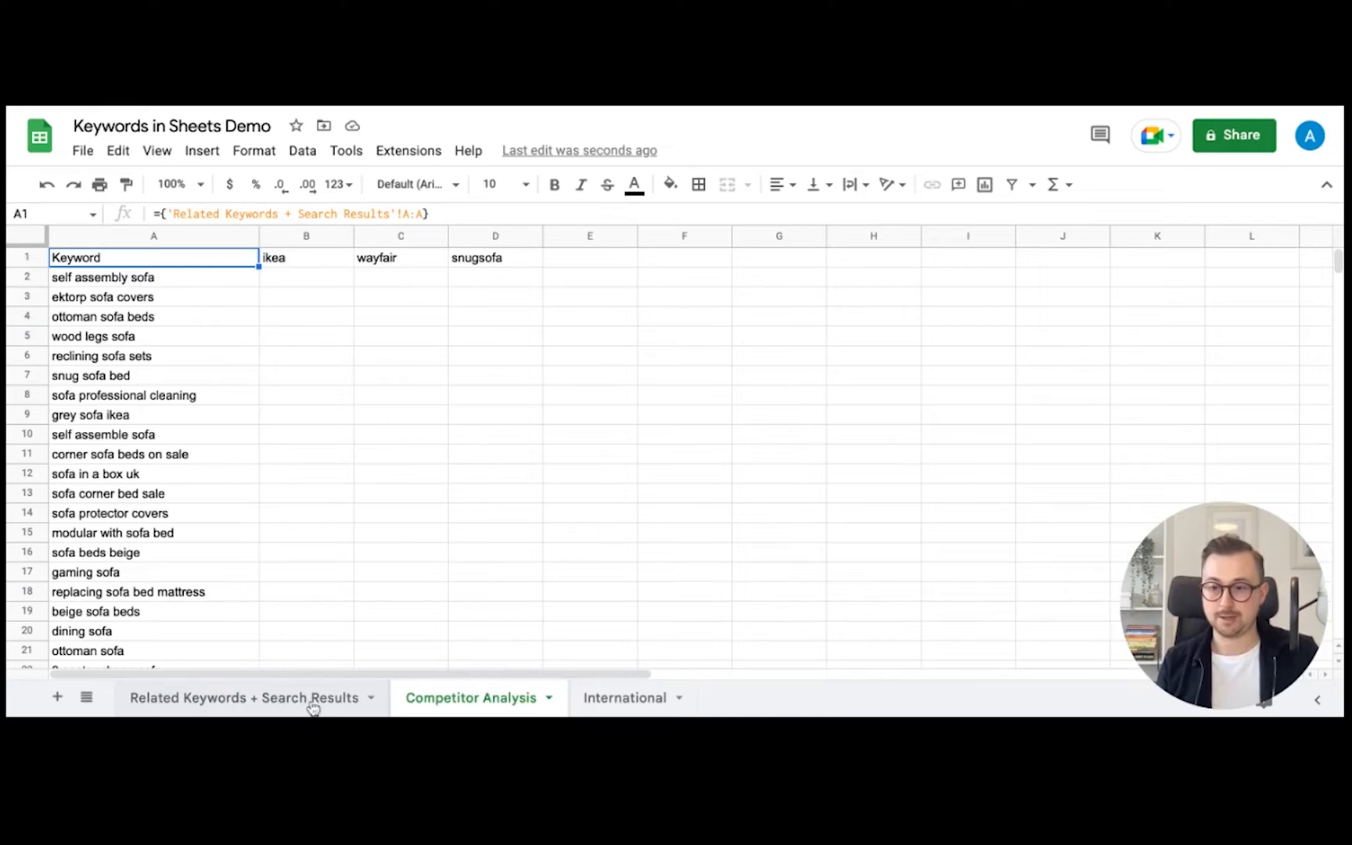
click(291, 285)
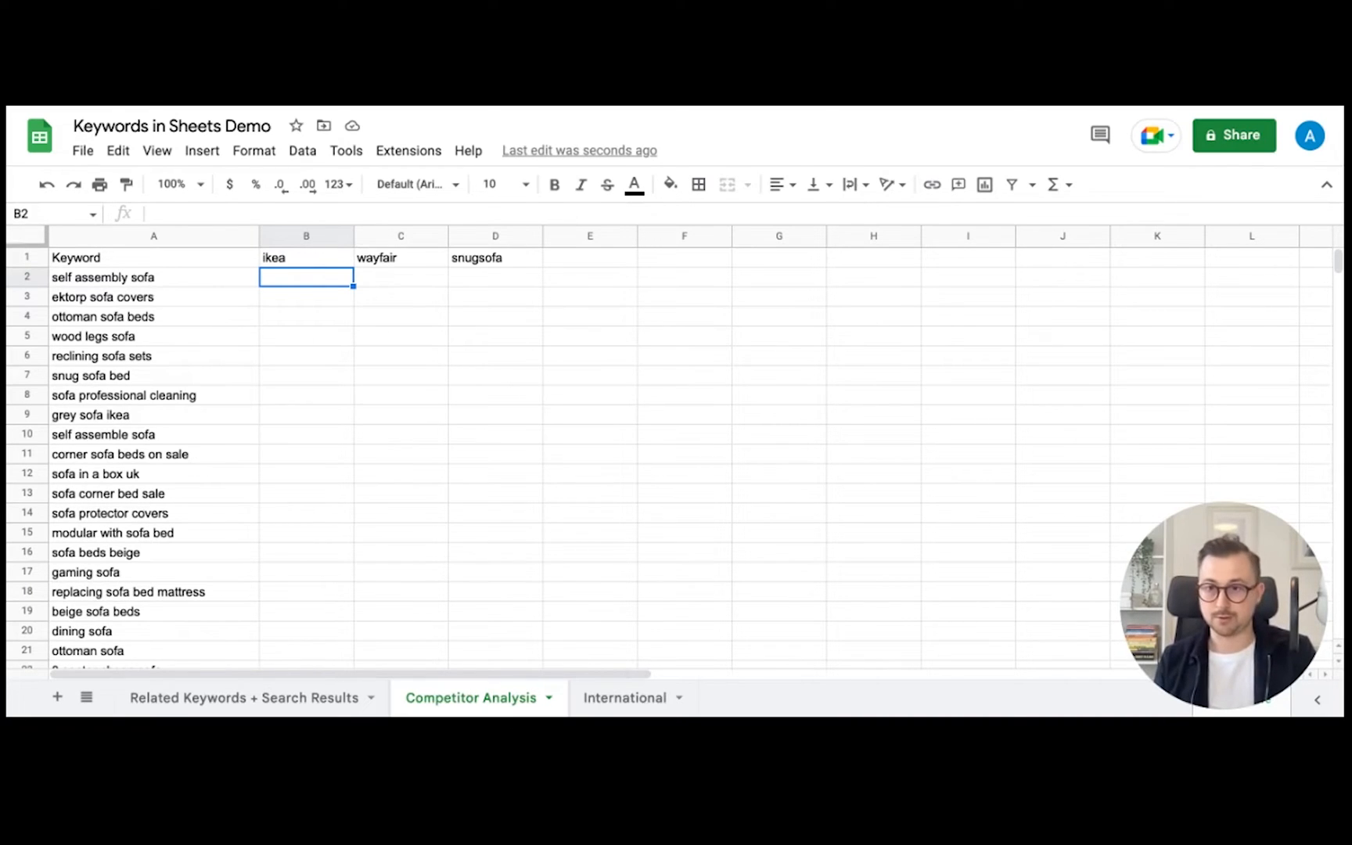
text(=rankings)
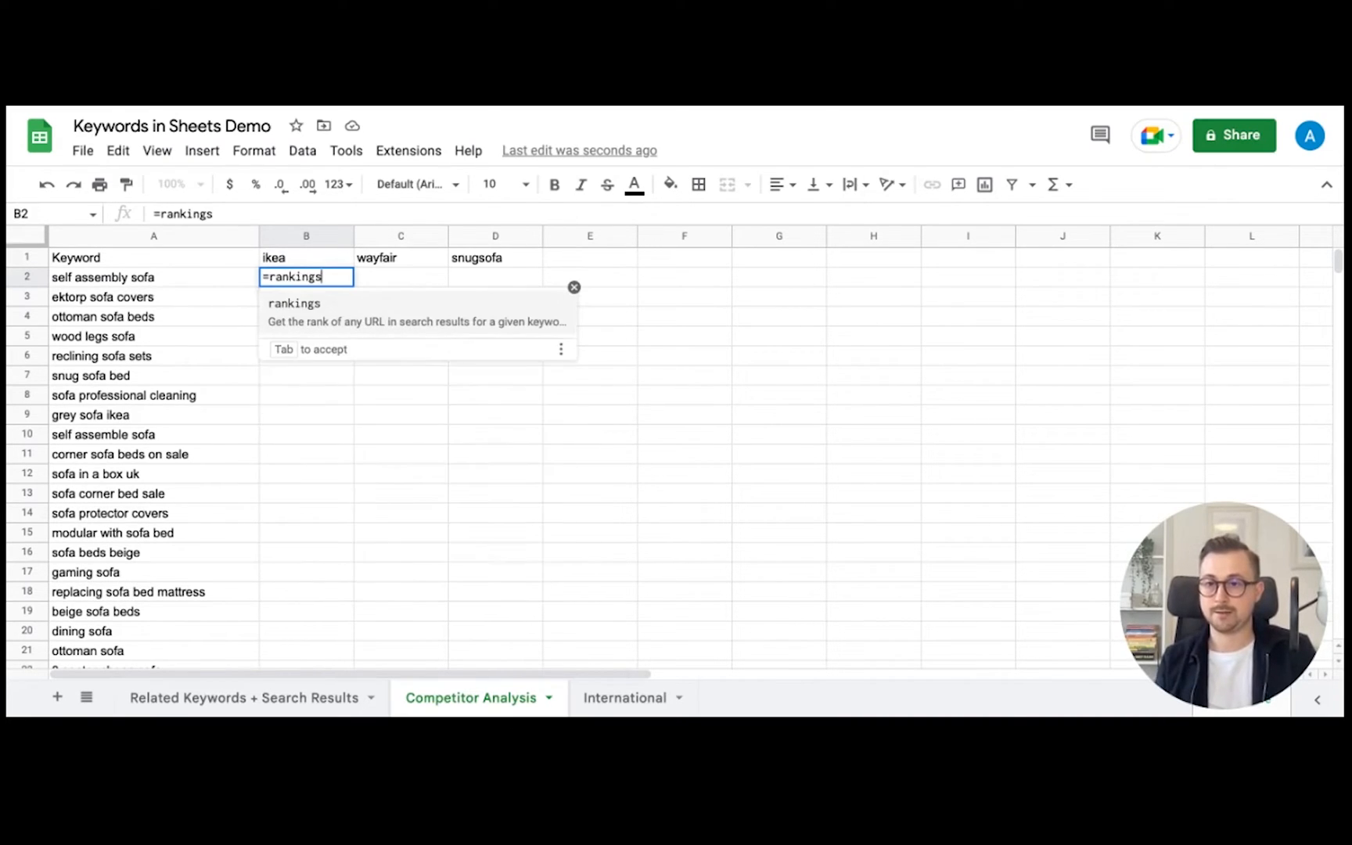
key(Tab)
click(170, 279)
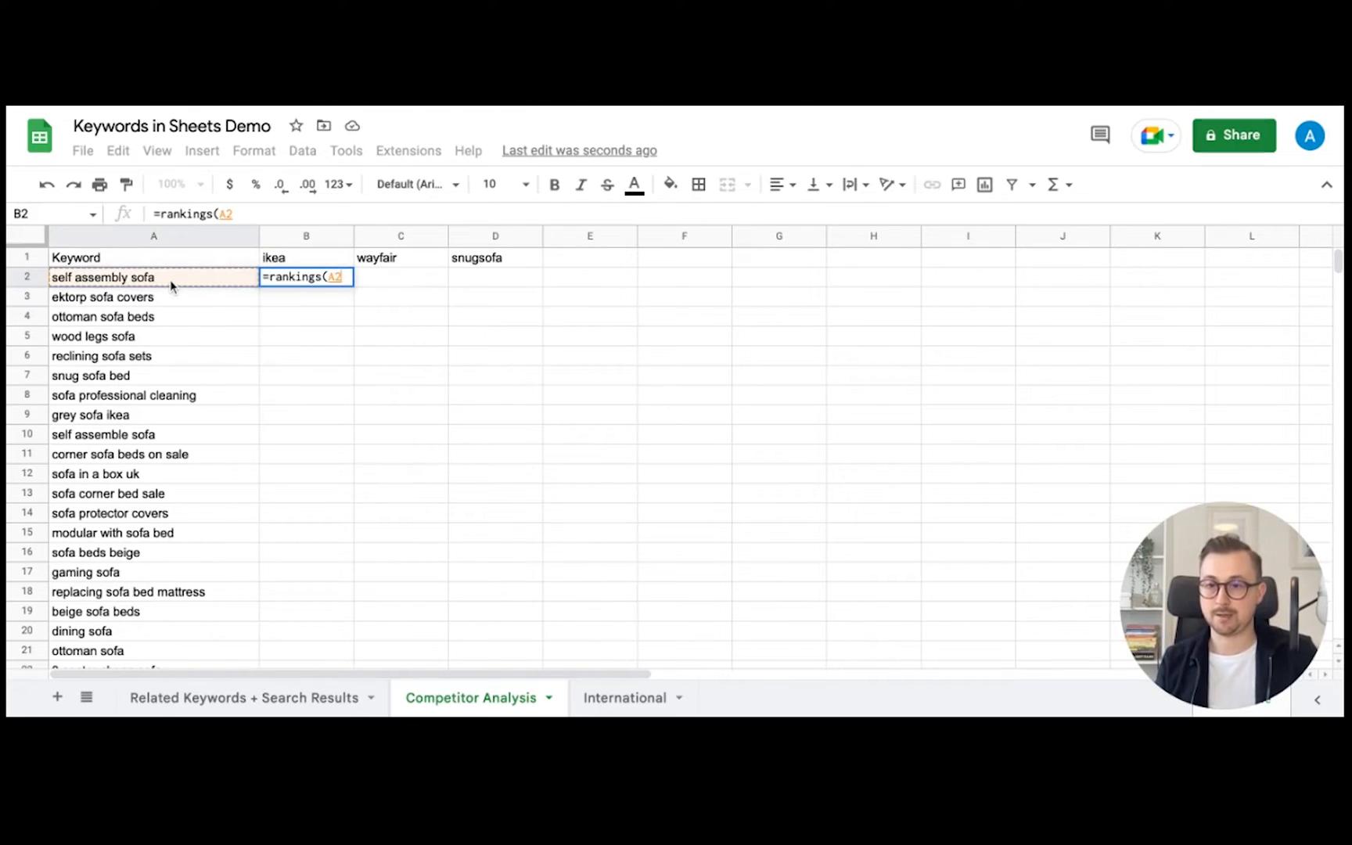
text(,)
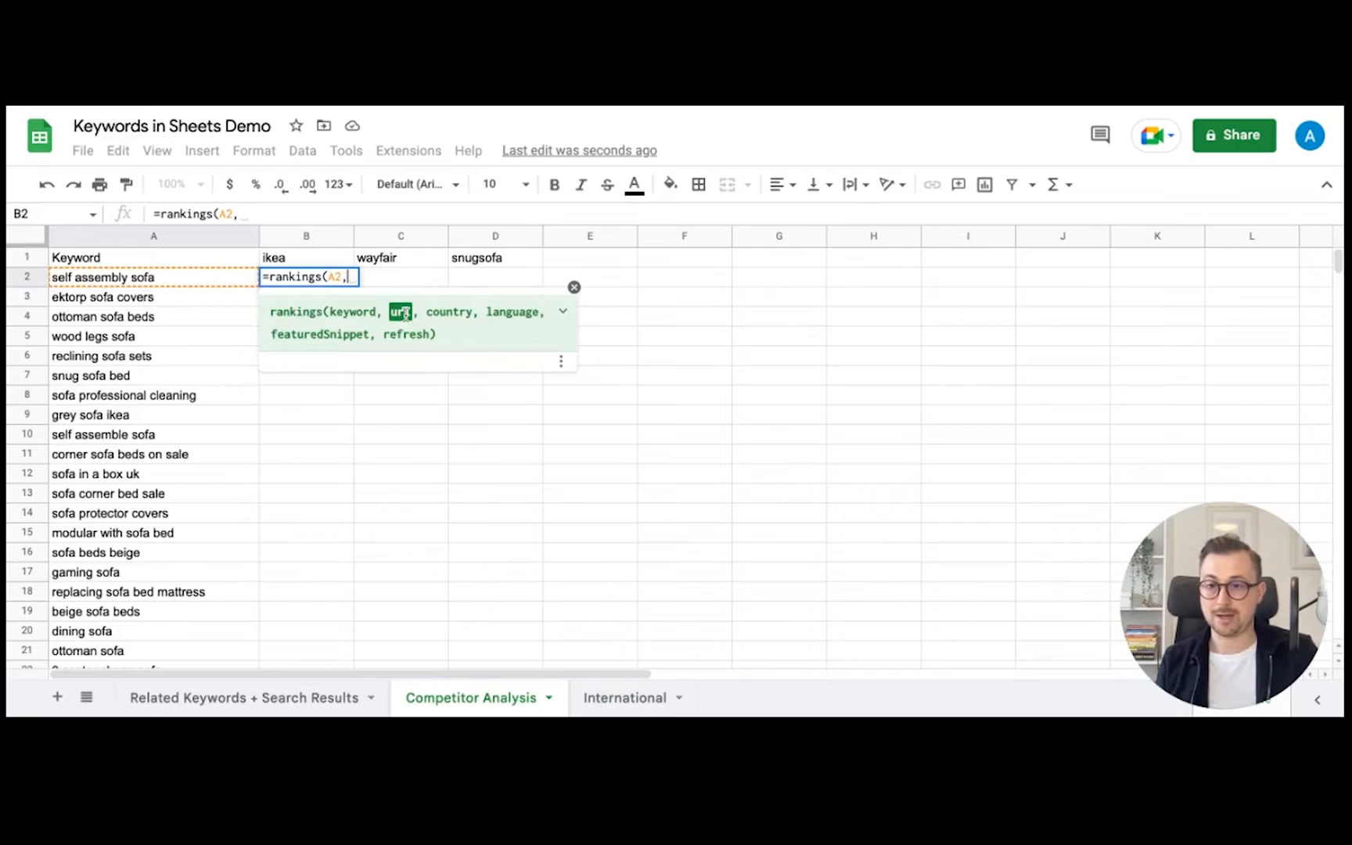
click(312, 265)
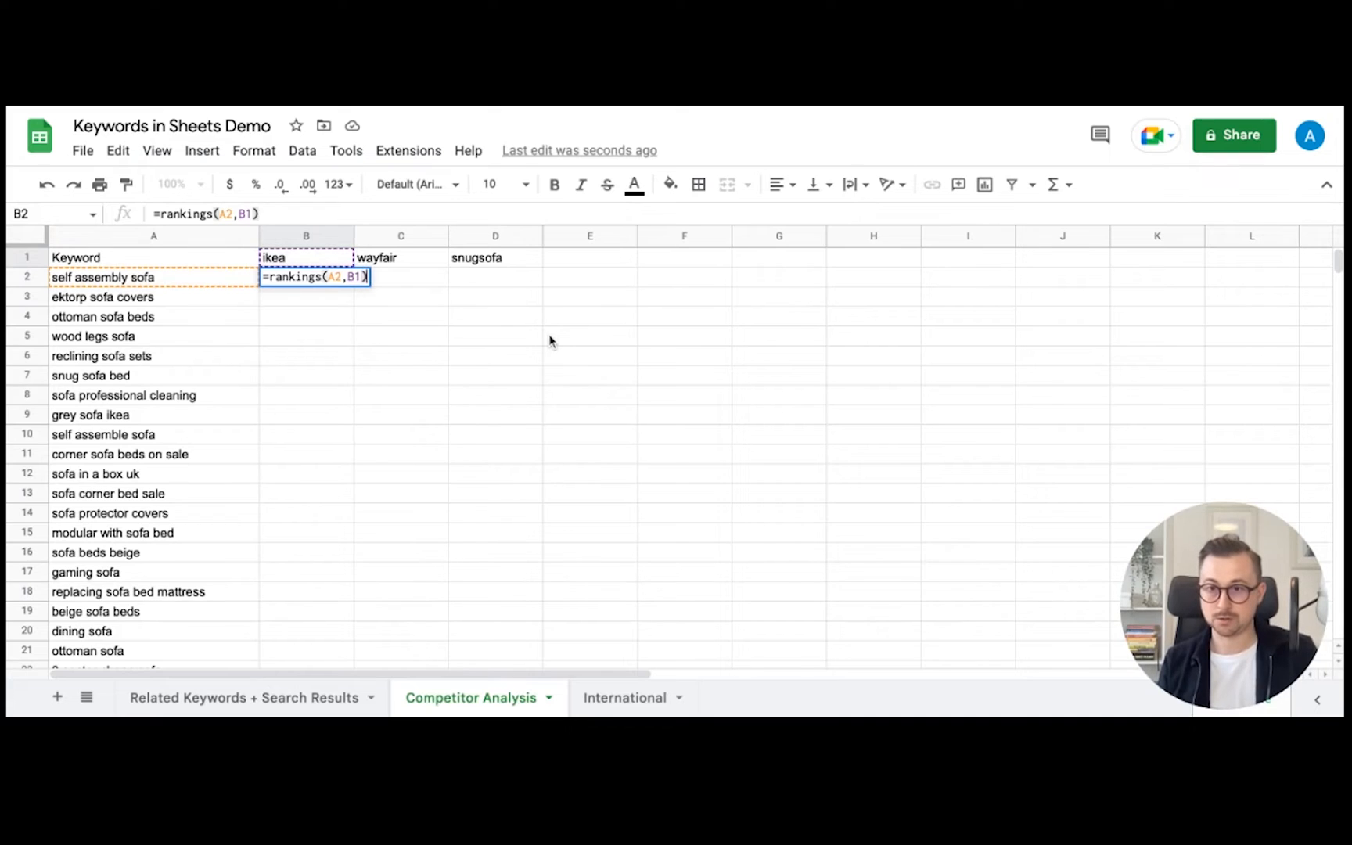
key(Return)
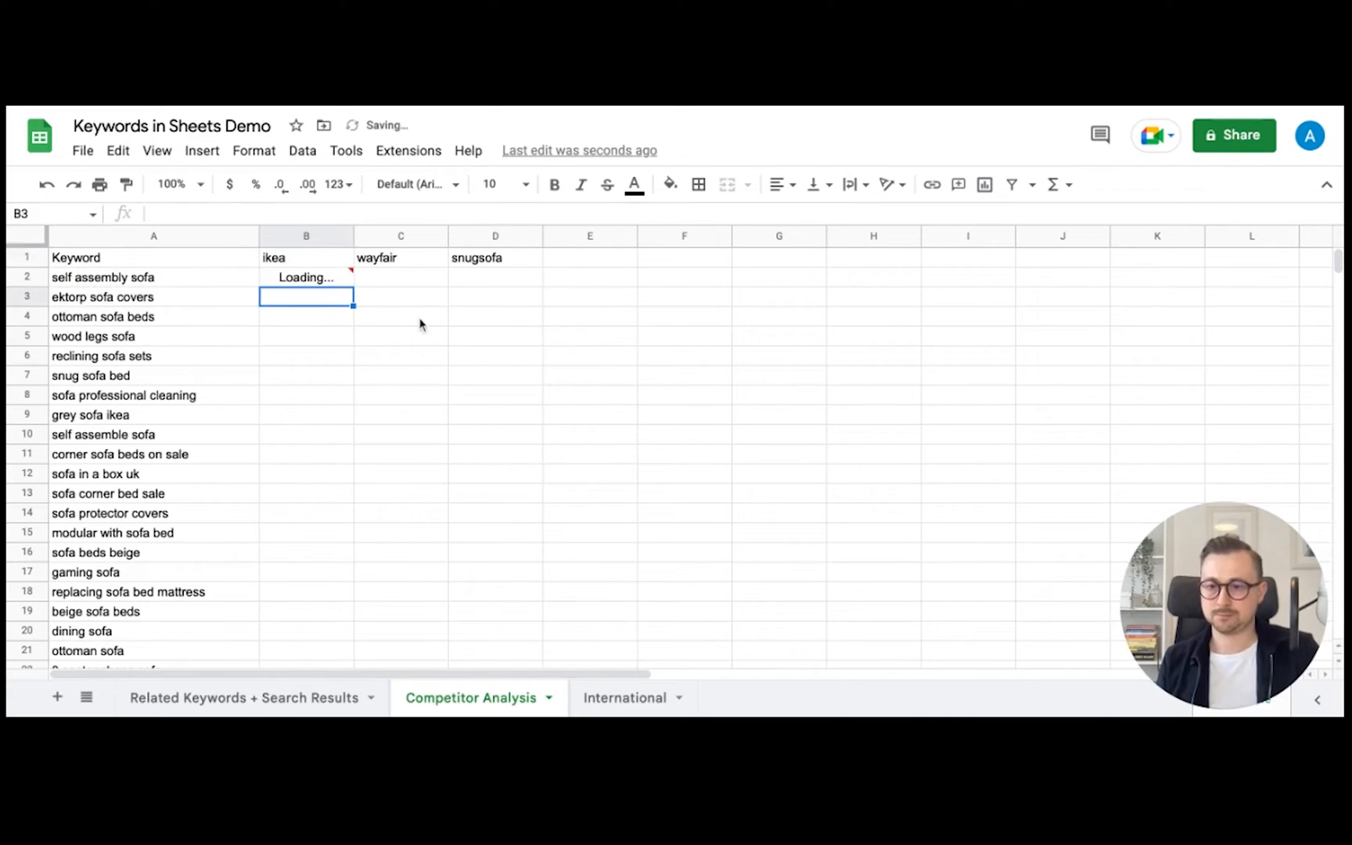
- Fill B2's rankings formula down column B, then undo the fill
click(334, 281)
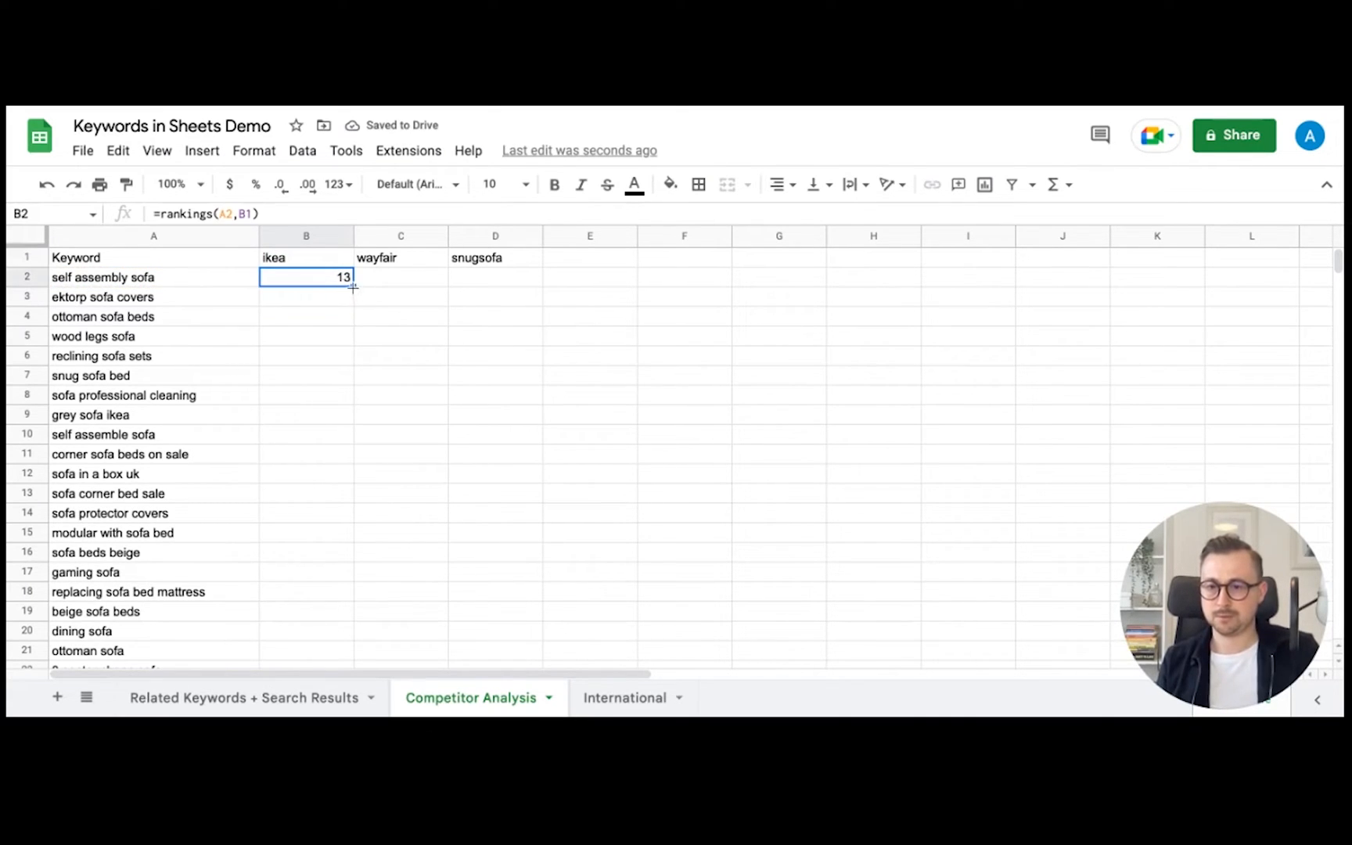
drag(353, 286, 352, 421)
scroll(350, 453, up, 10)
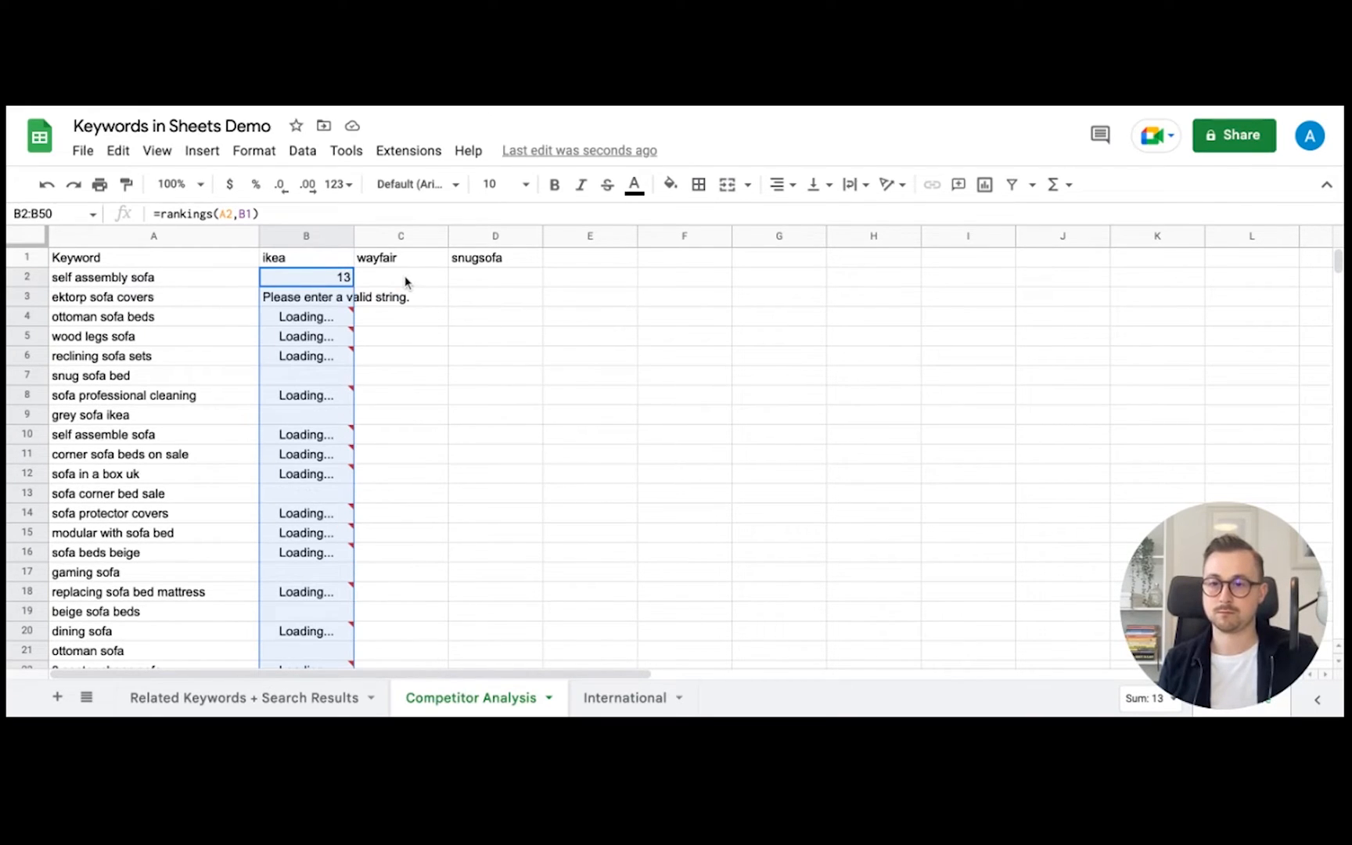
key(ctrl+z)
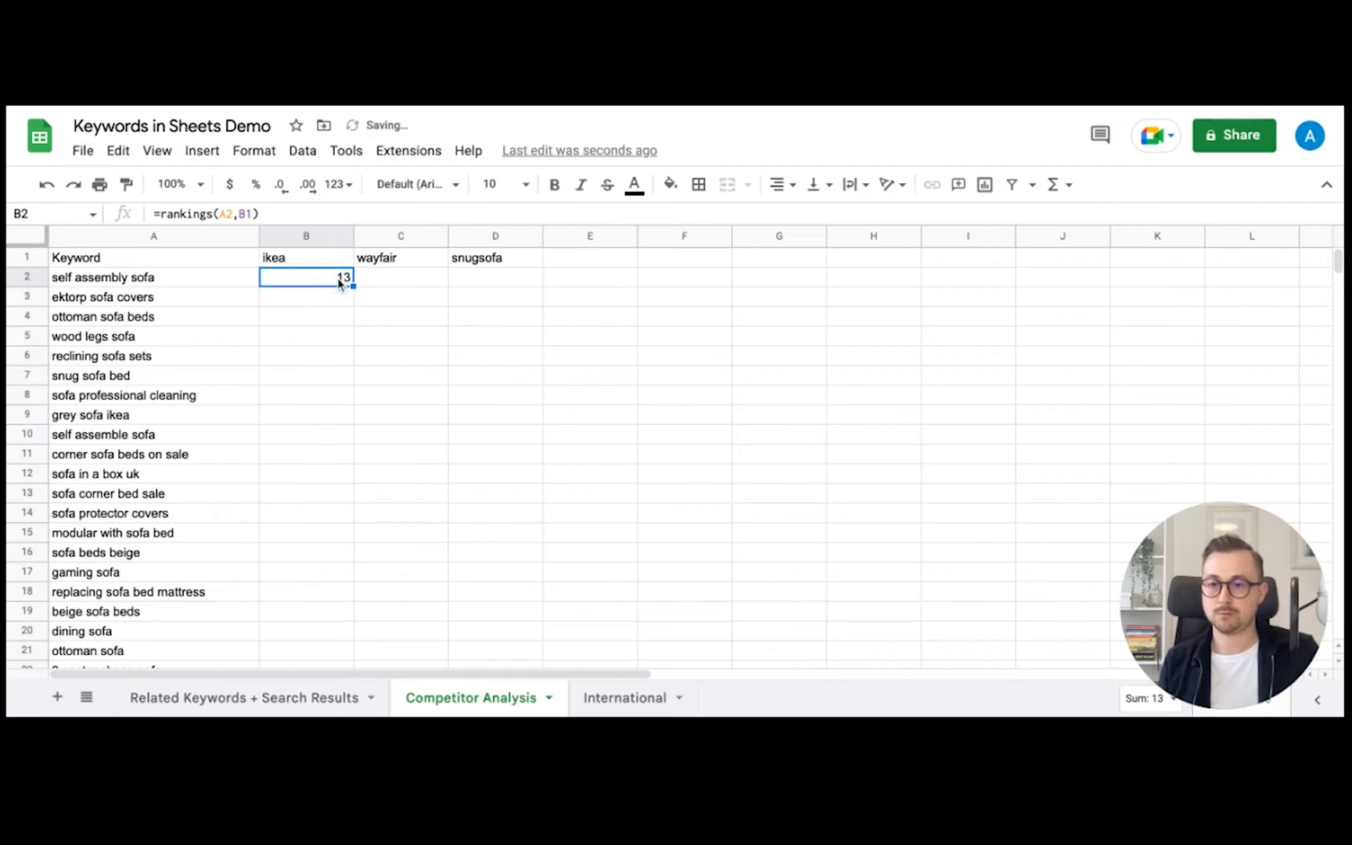
- Lock B2's header reference as $B$1 and fill the formula down to B50
click(245, 214)
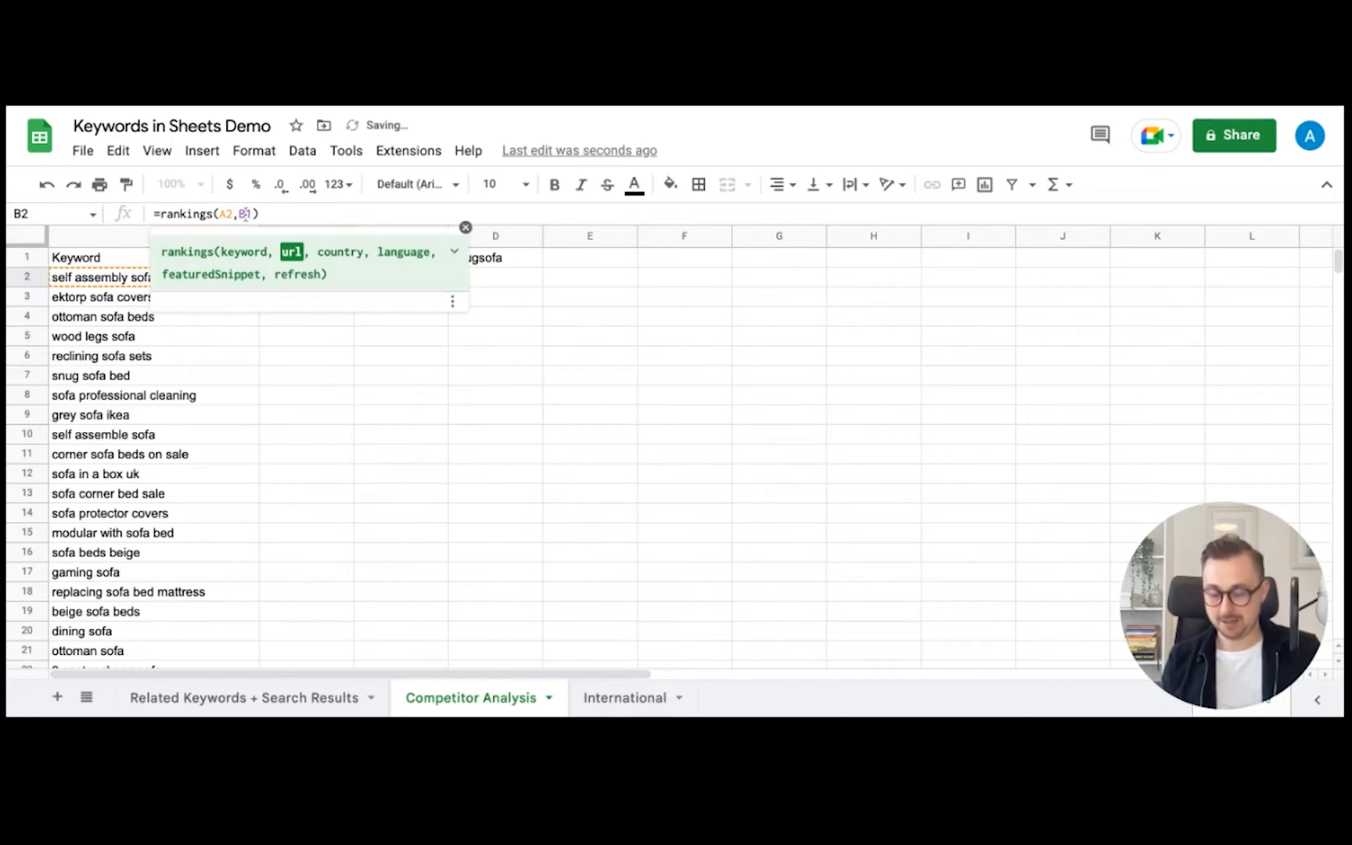
key(F4)
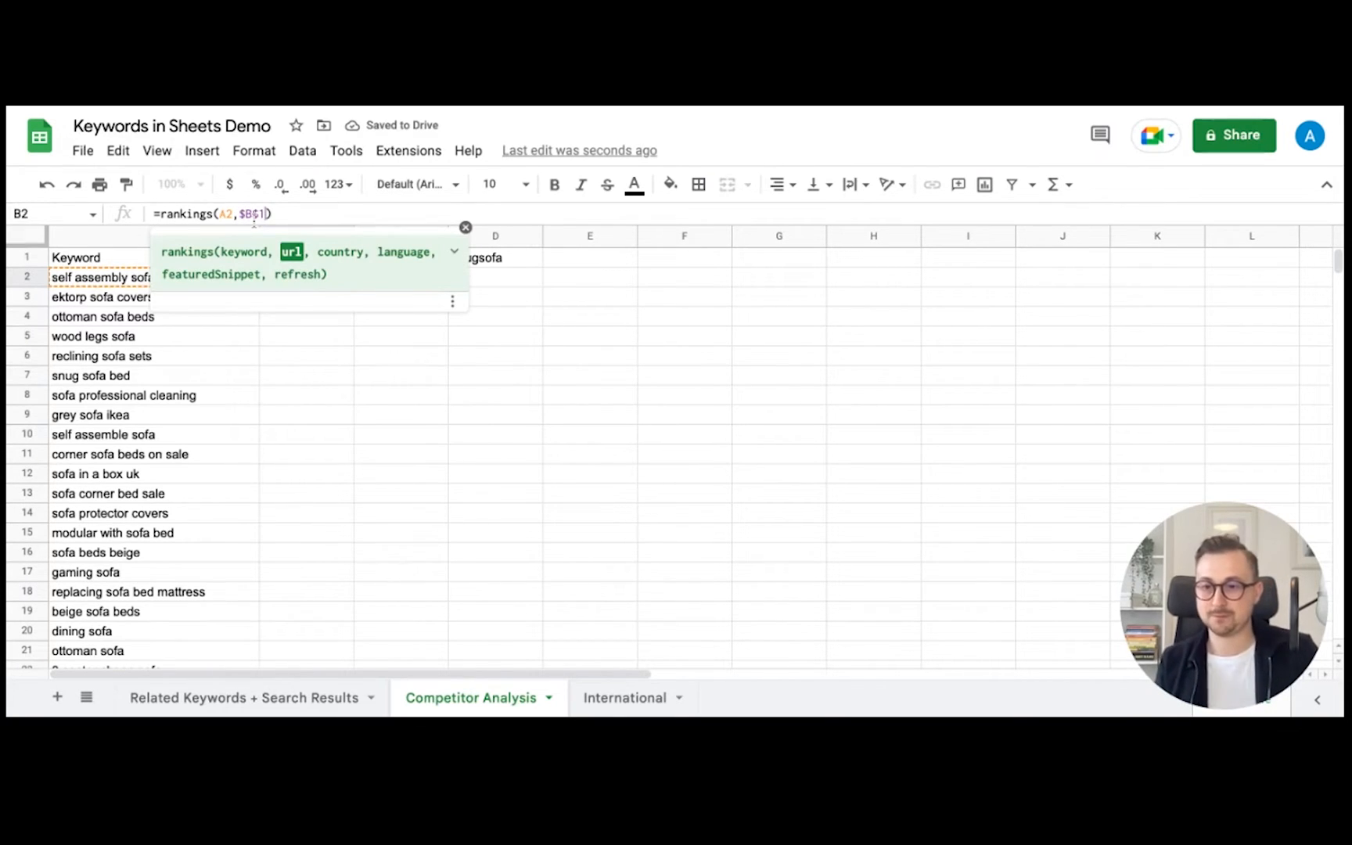
key(Return)
click(345, 279)
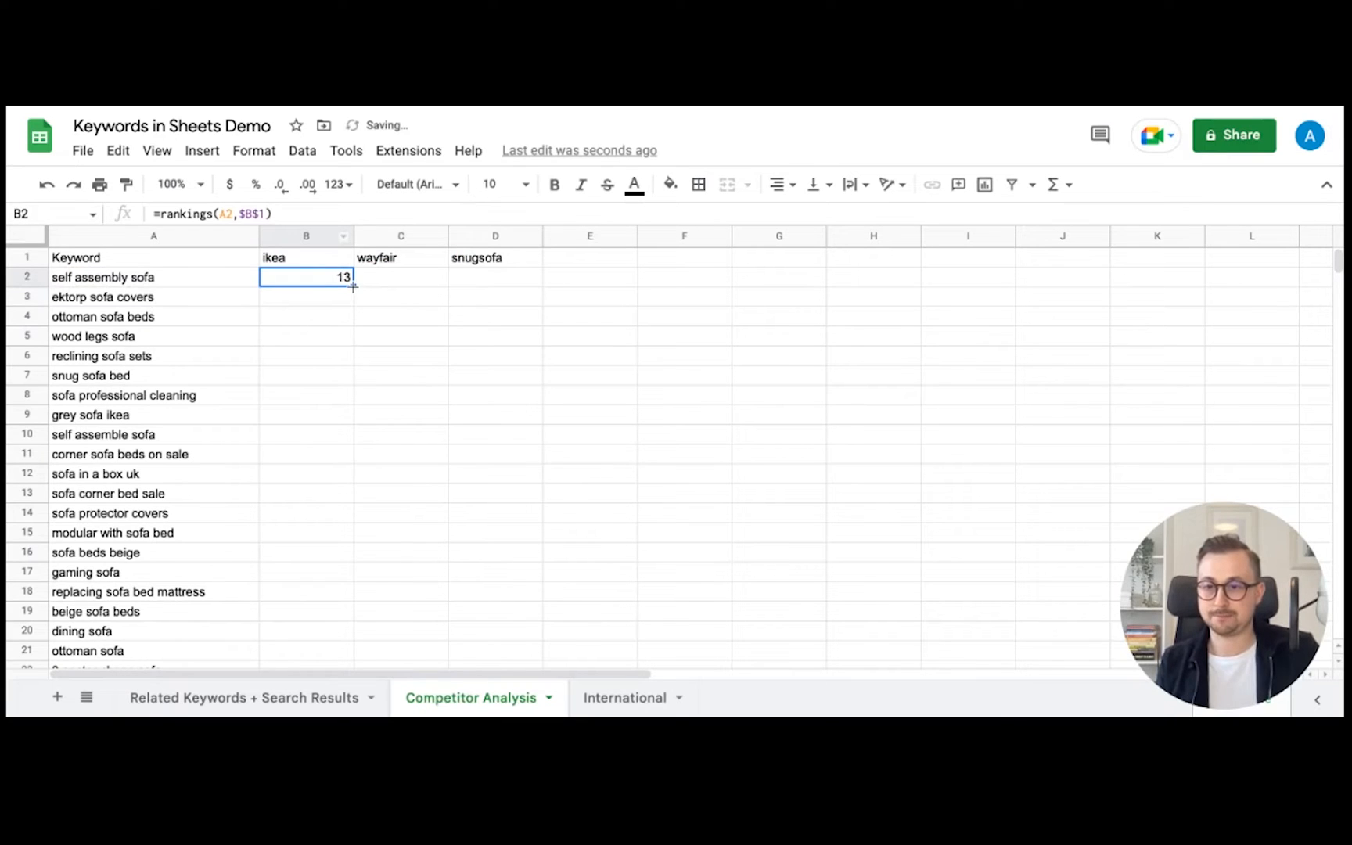
drag(353, 287, 353, 708)
scroll(628, 407, up, 10)
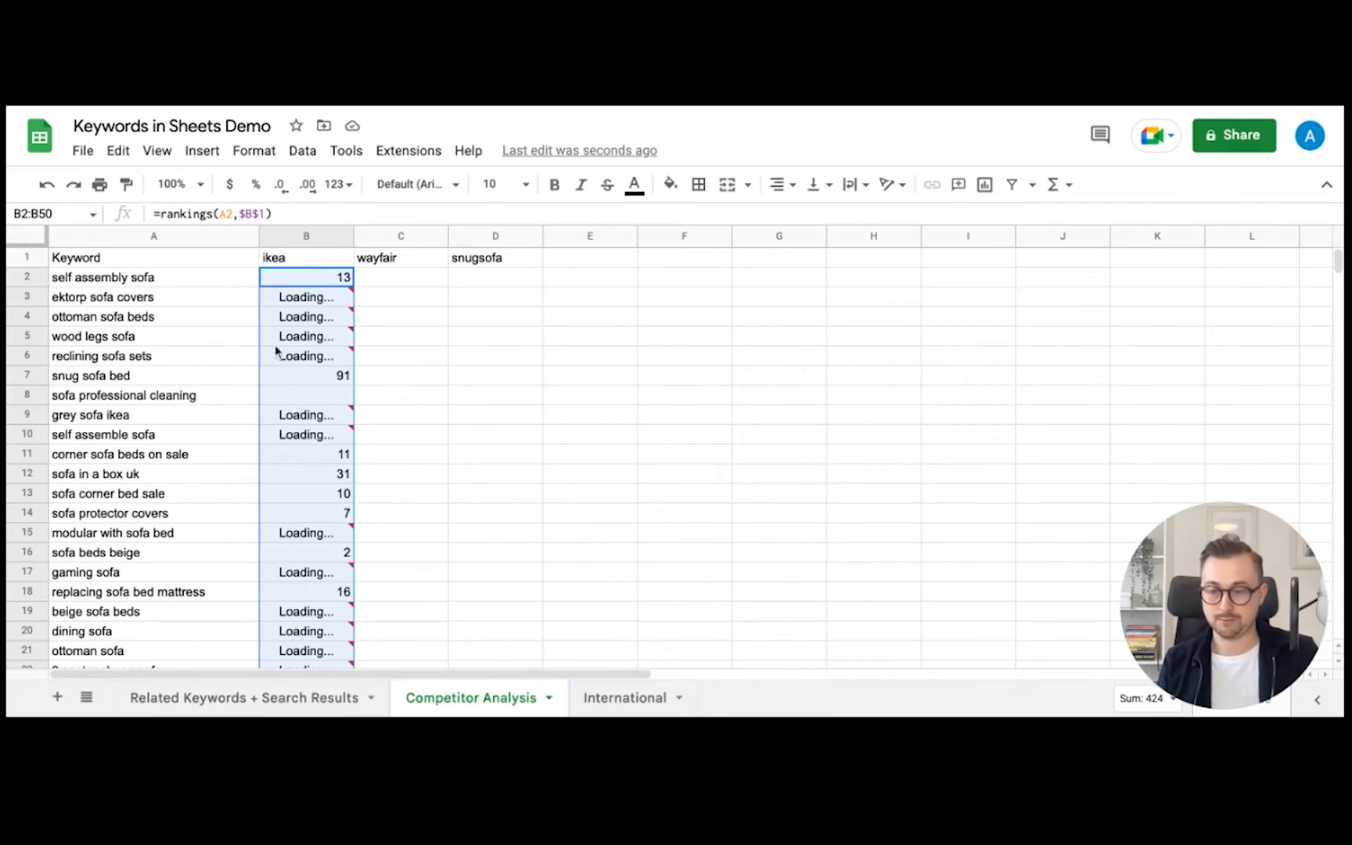
- Enter =rankings(A2,$C$1) in C2 for the wayfair column
click(403, 279)
text(=)
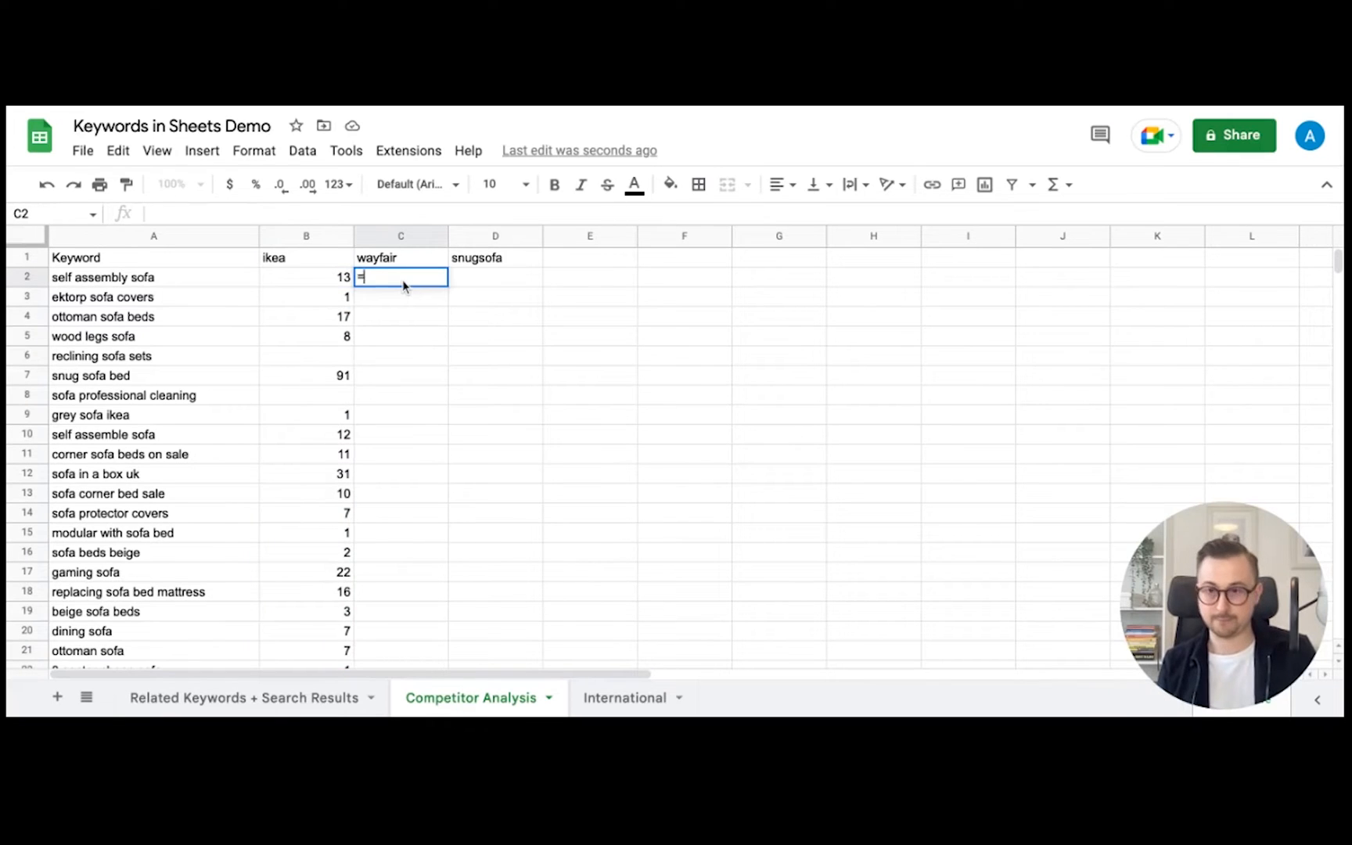
text(rankings()
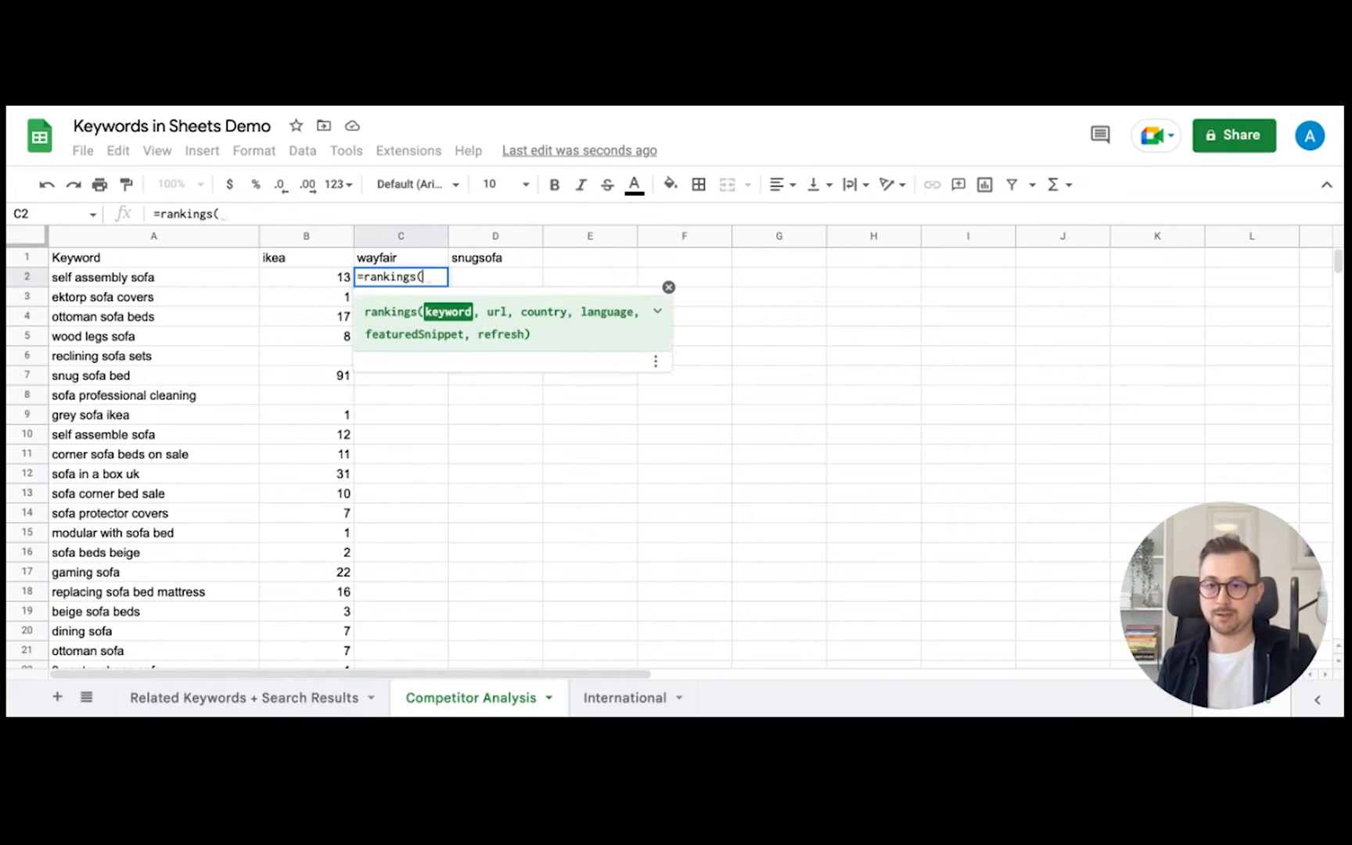
click(201, 283)
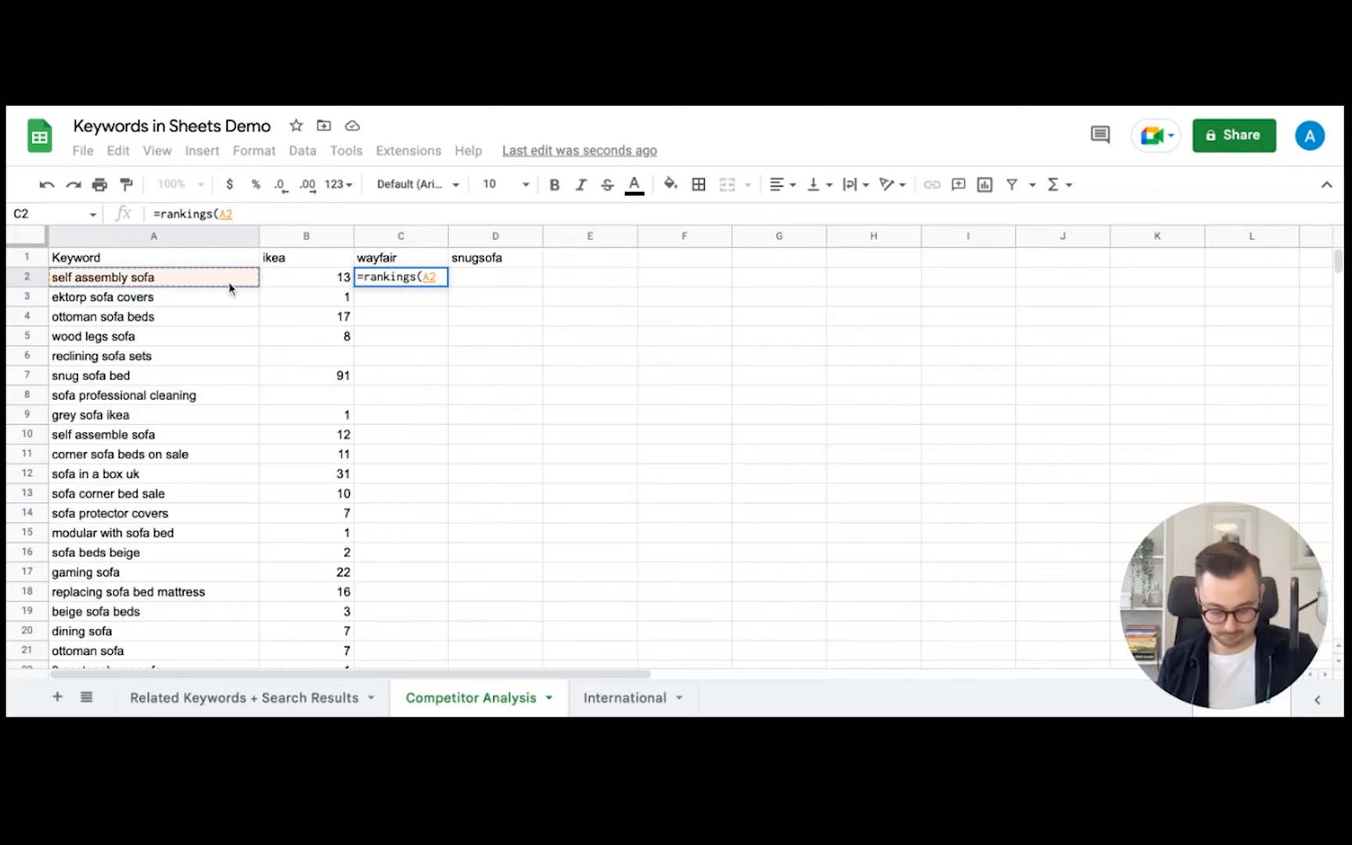
text(,)
click(393, 261)
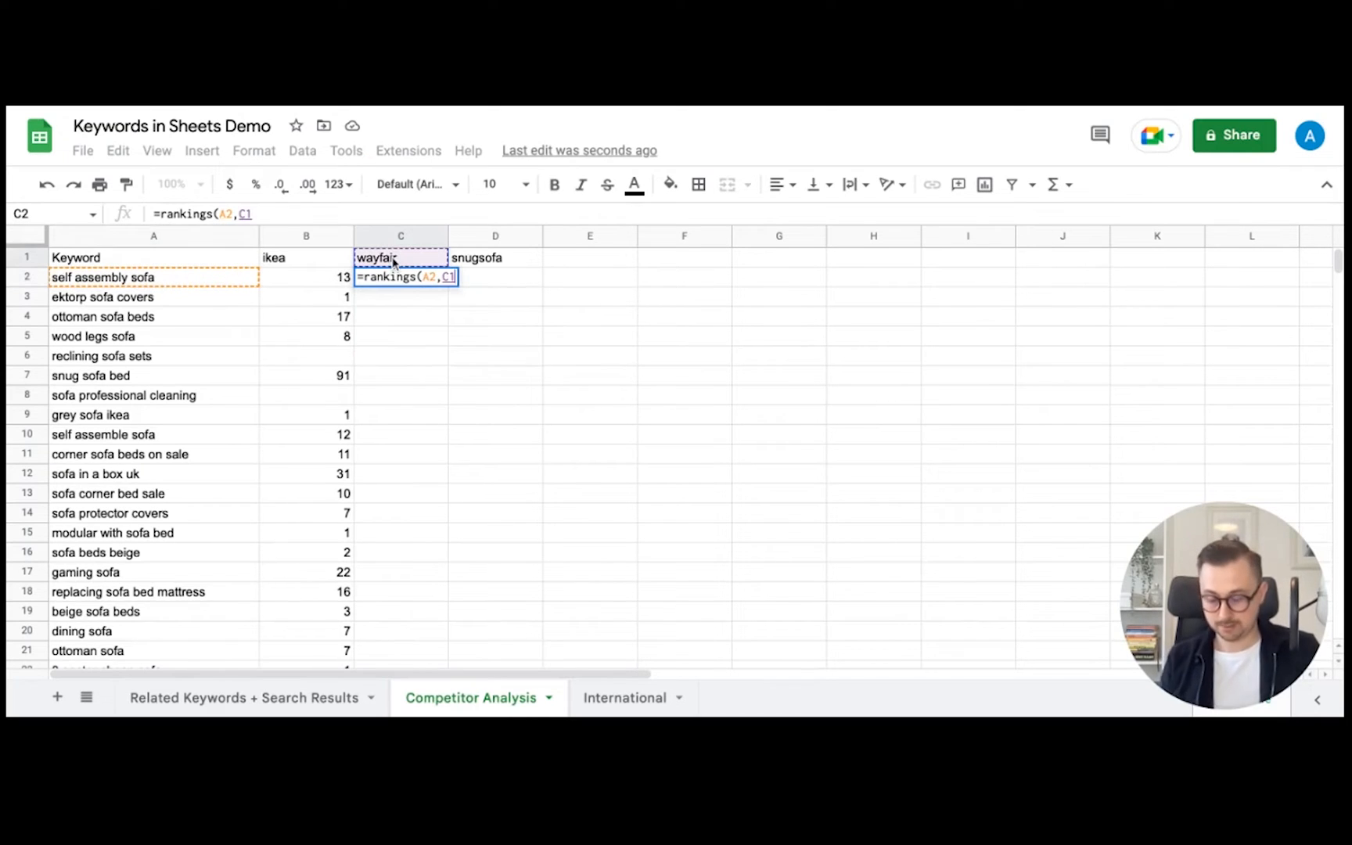
key(F4)
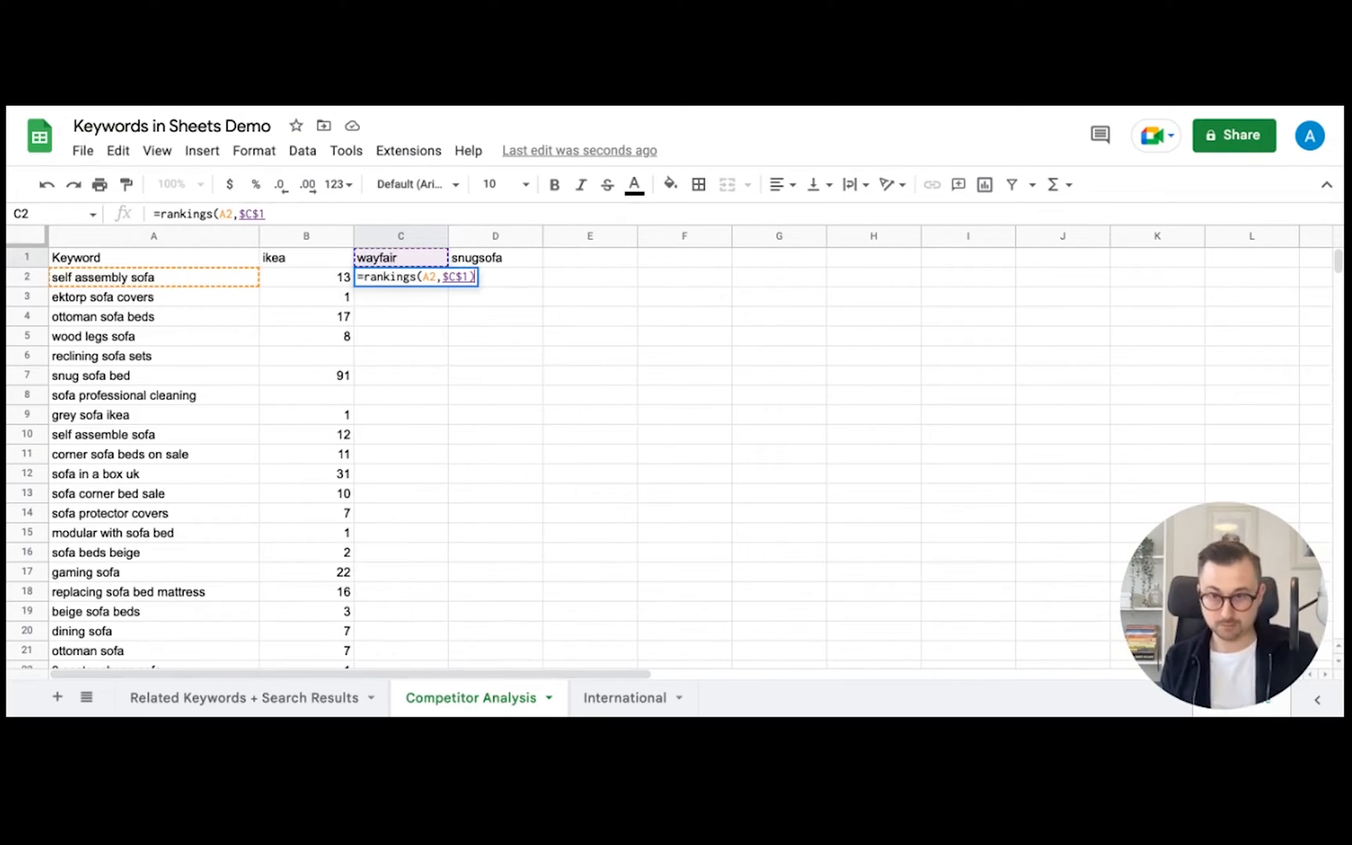
text())
key(Return)
- Fill the wayfair formula down to C50, showing ranks like 4, 2, 7 and 16
click(408, 278)
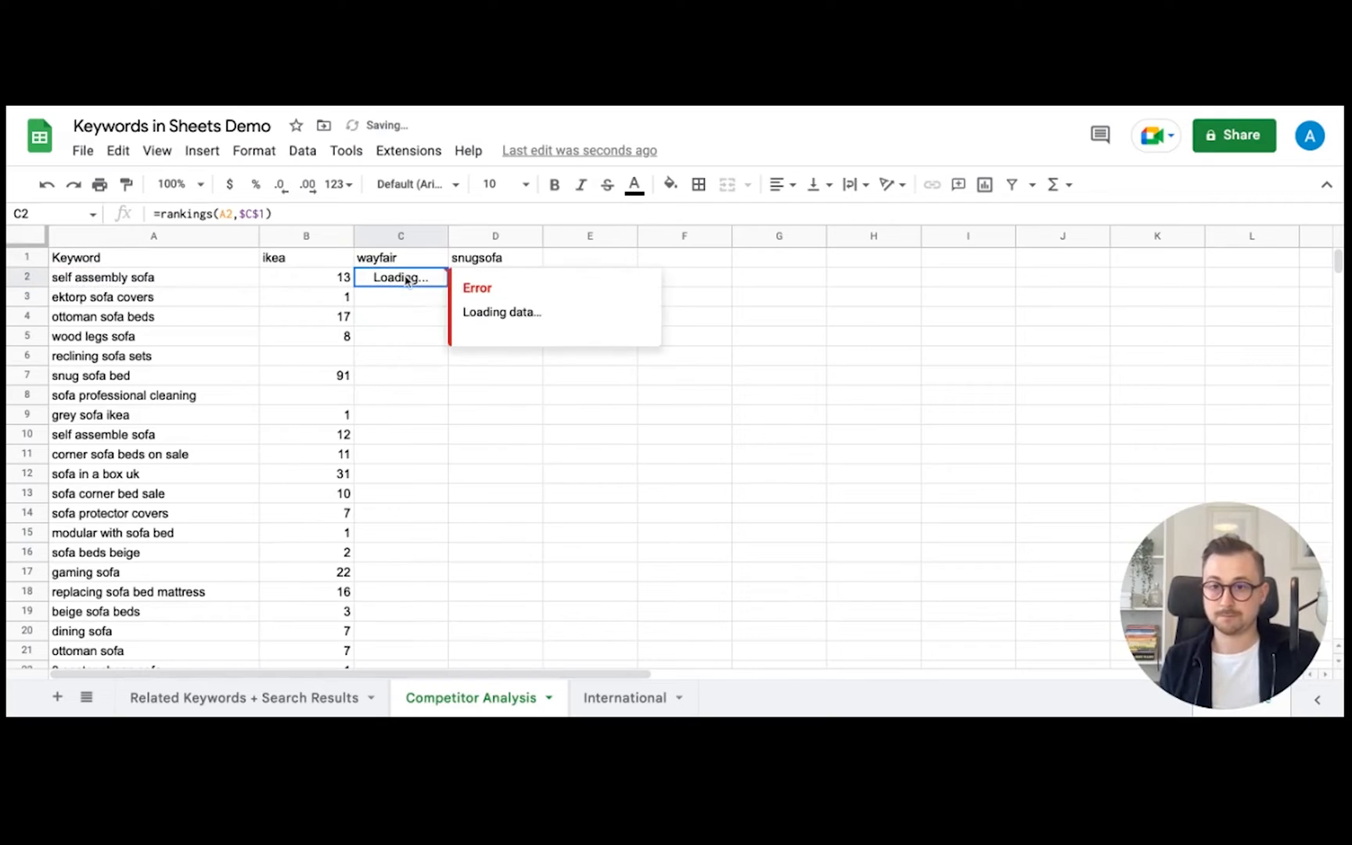
drag(448, 286, 422, 618)
scroll(434, 556, up, 10)
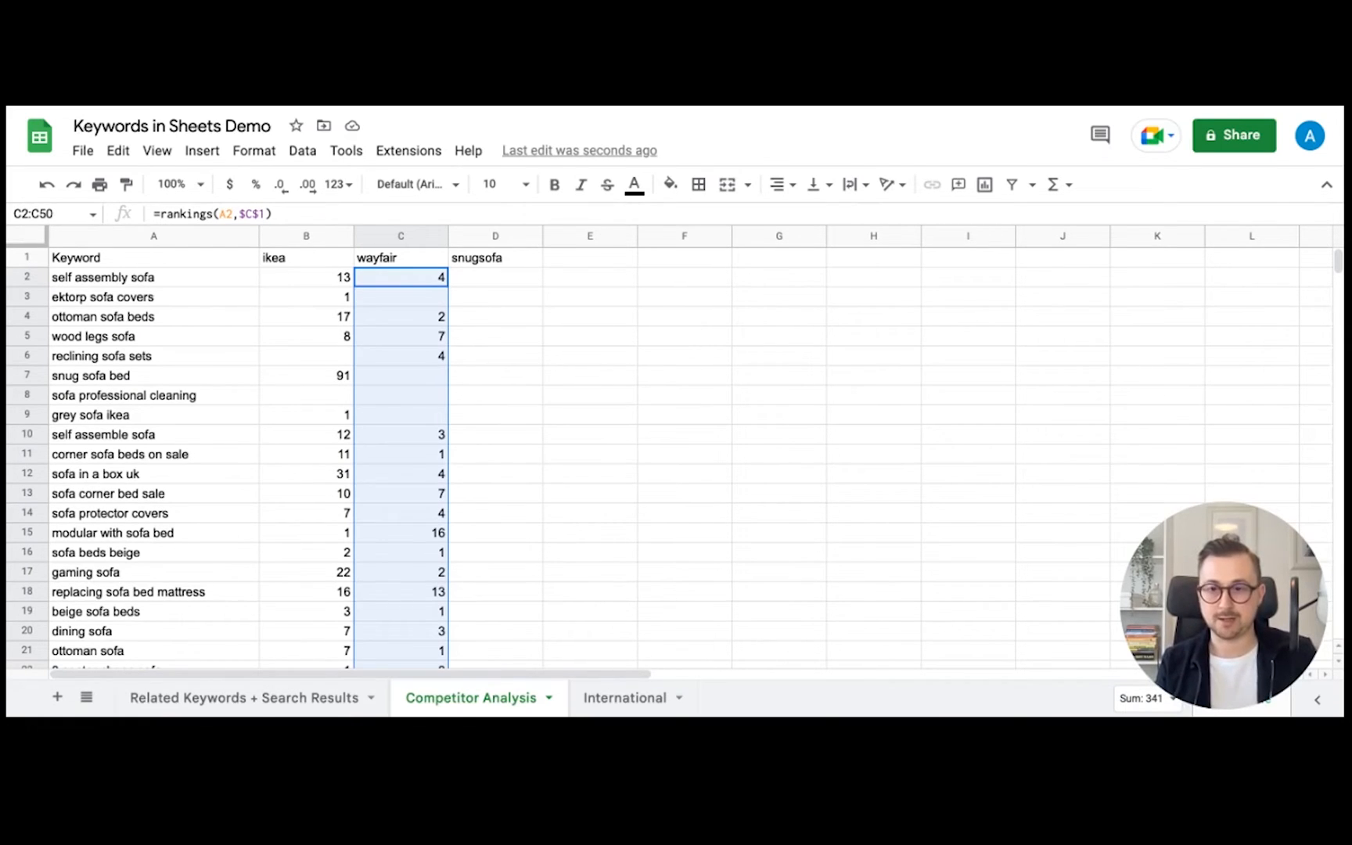
scroll(501, 461, down, 7)
scroll(501, 461, up, 7)
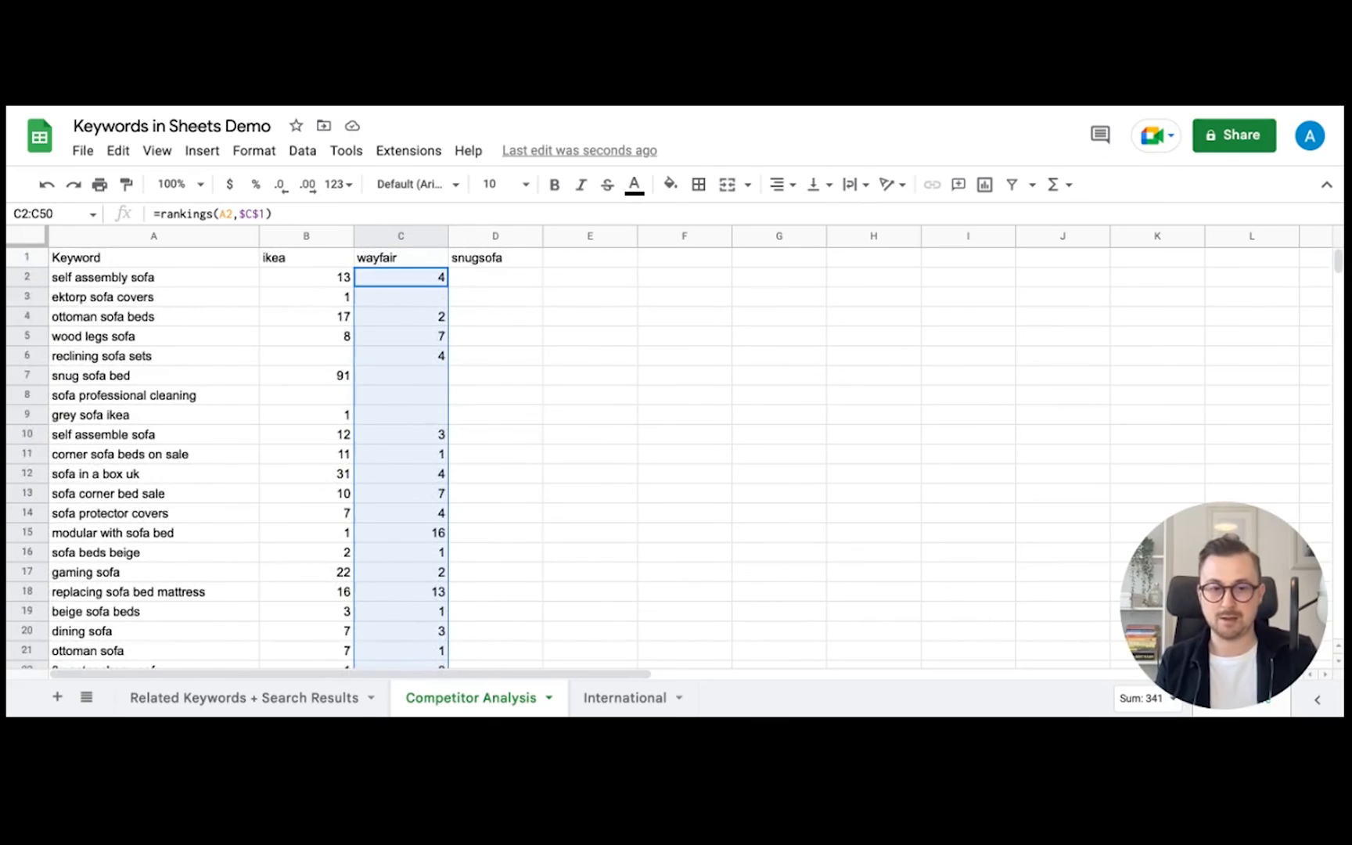
- Enter =rankings(A2,$D$1) in D2 and fill it down to D50, giving ranks like 1, 60, 11
click(490, 284)
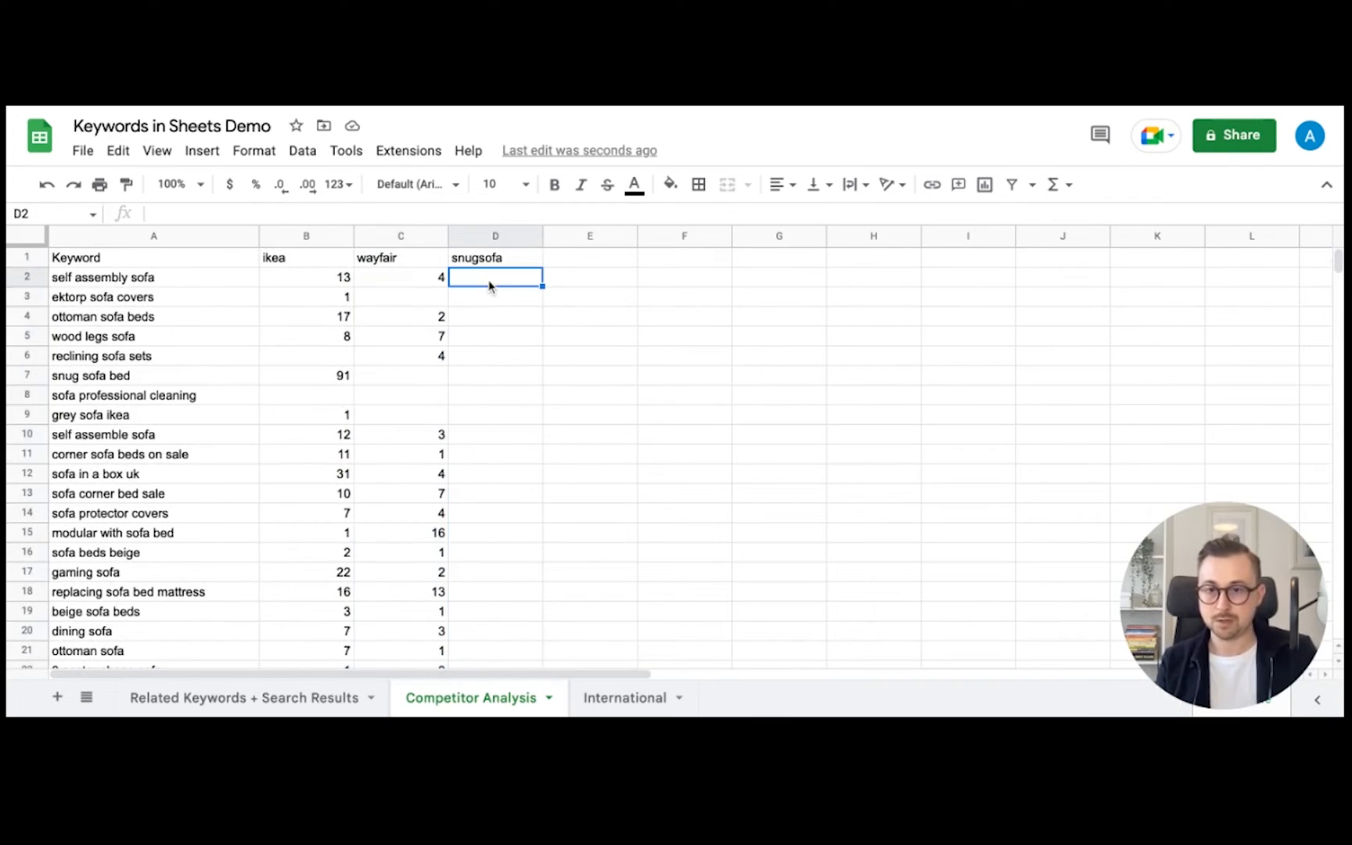
text(=rankings()
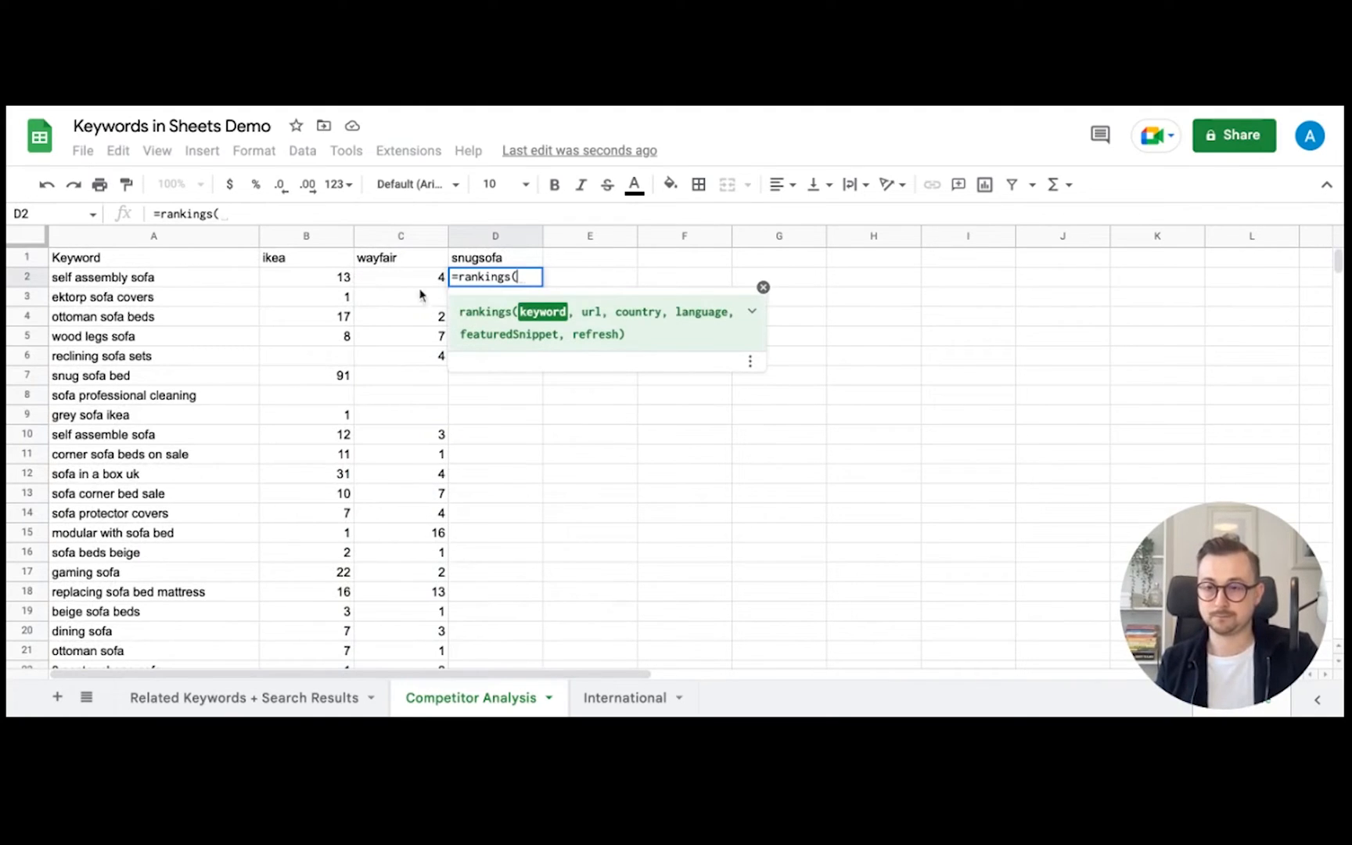
click(204, 278)
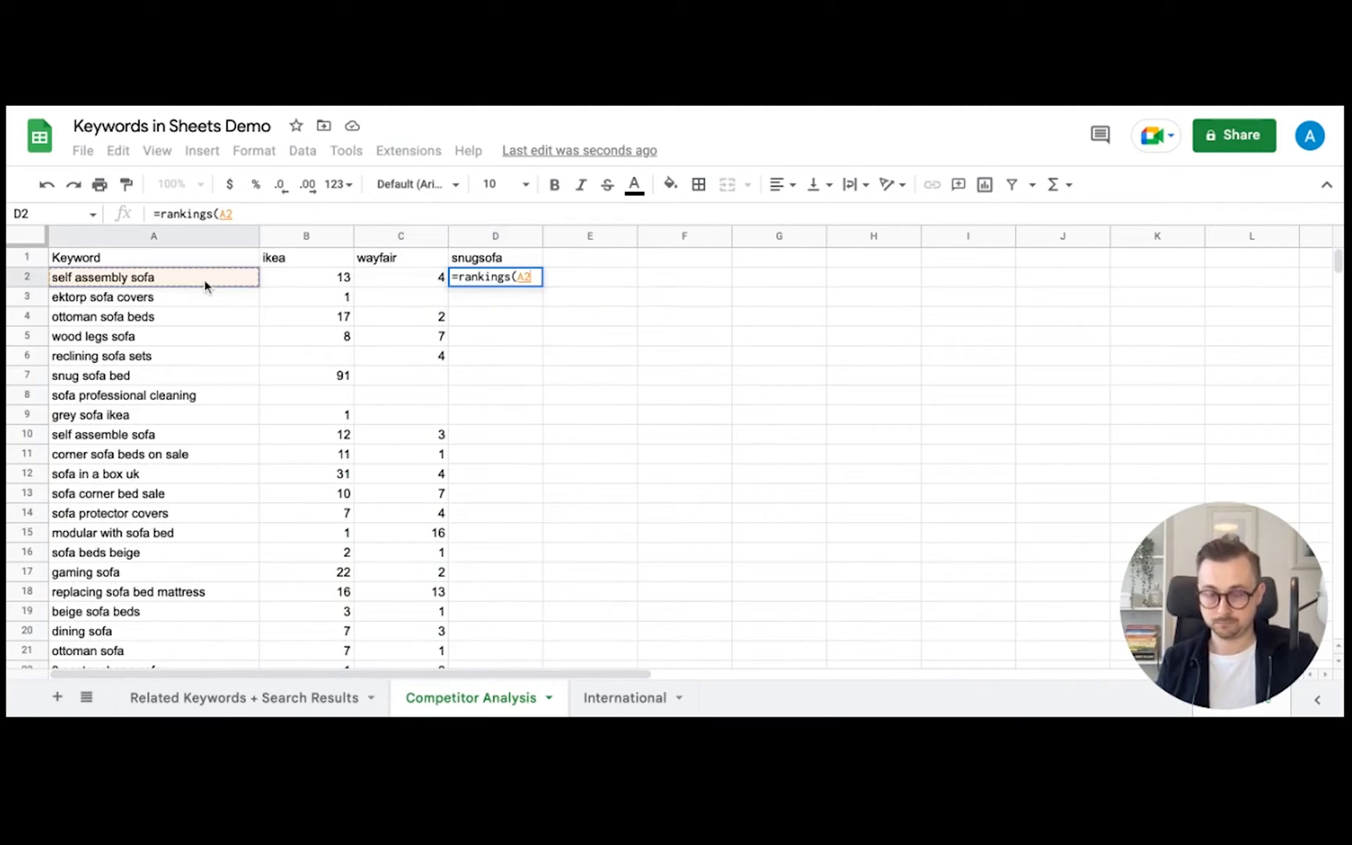
text(,)
click(477, 262)
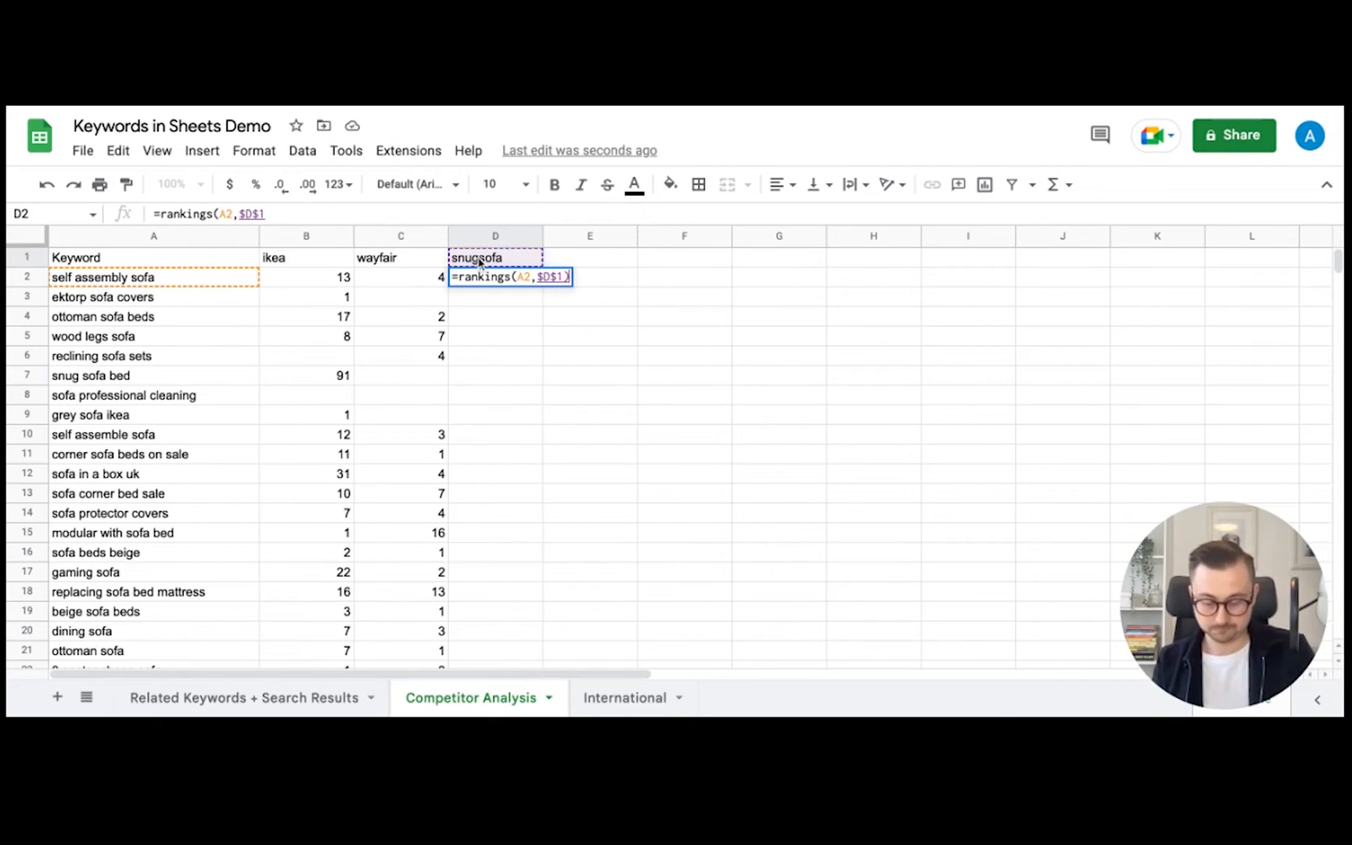
key(Return)
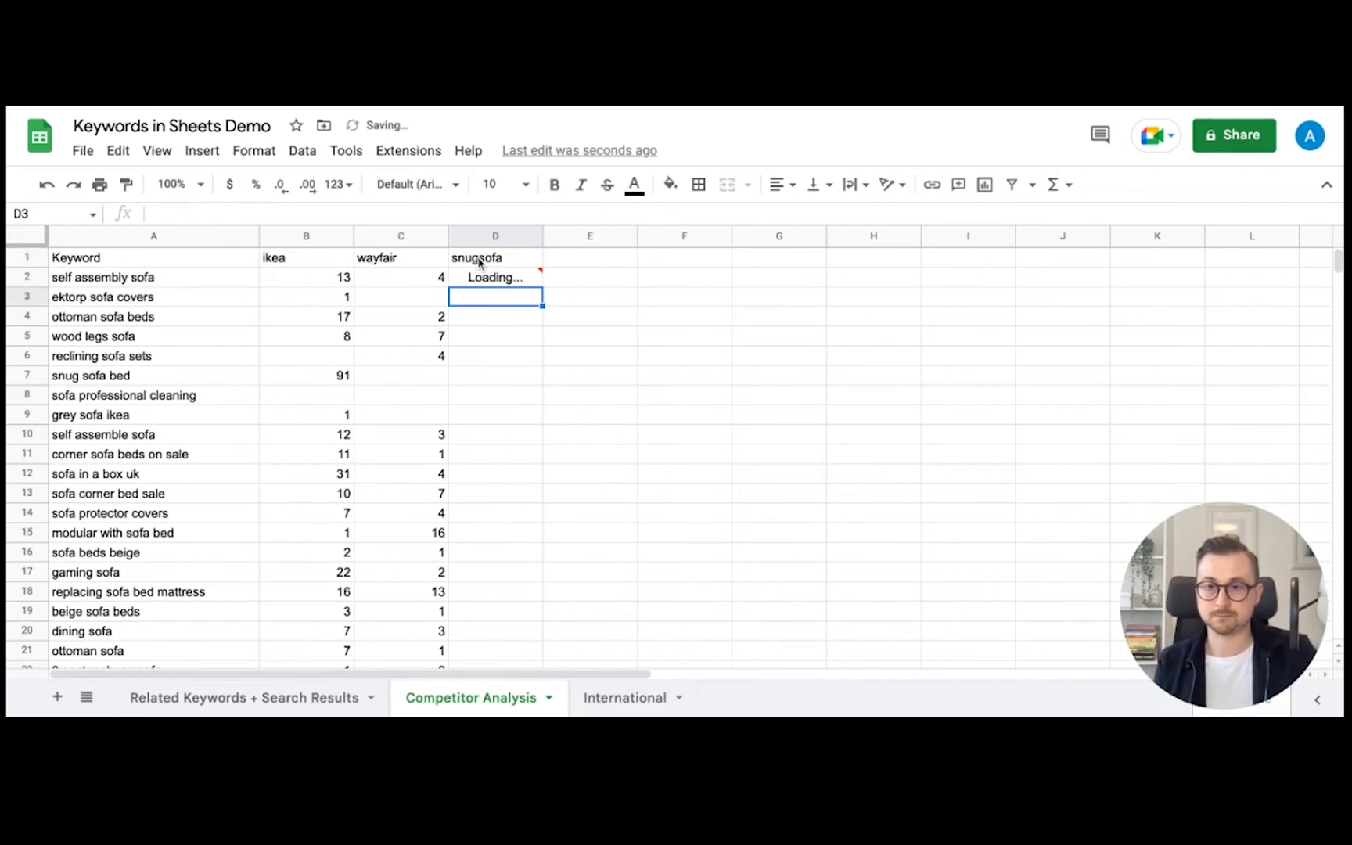
click(532, 283)
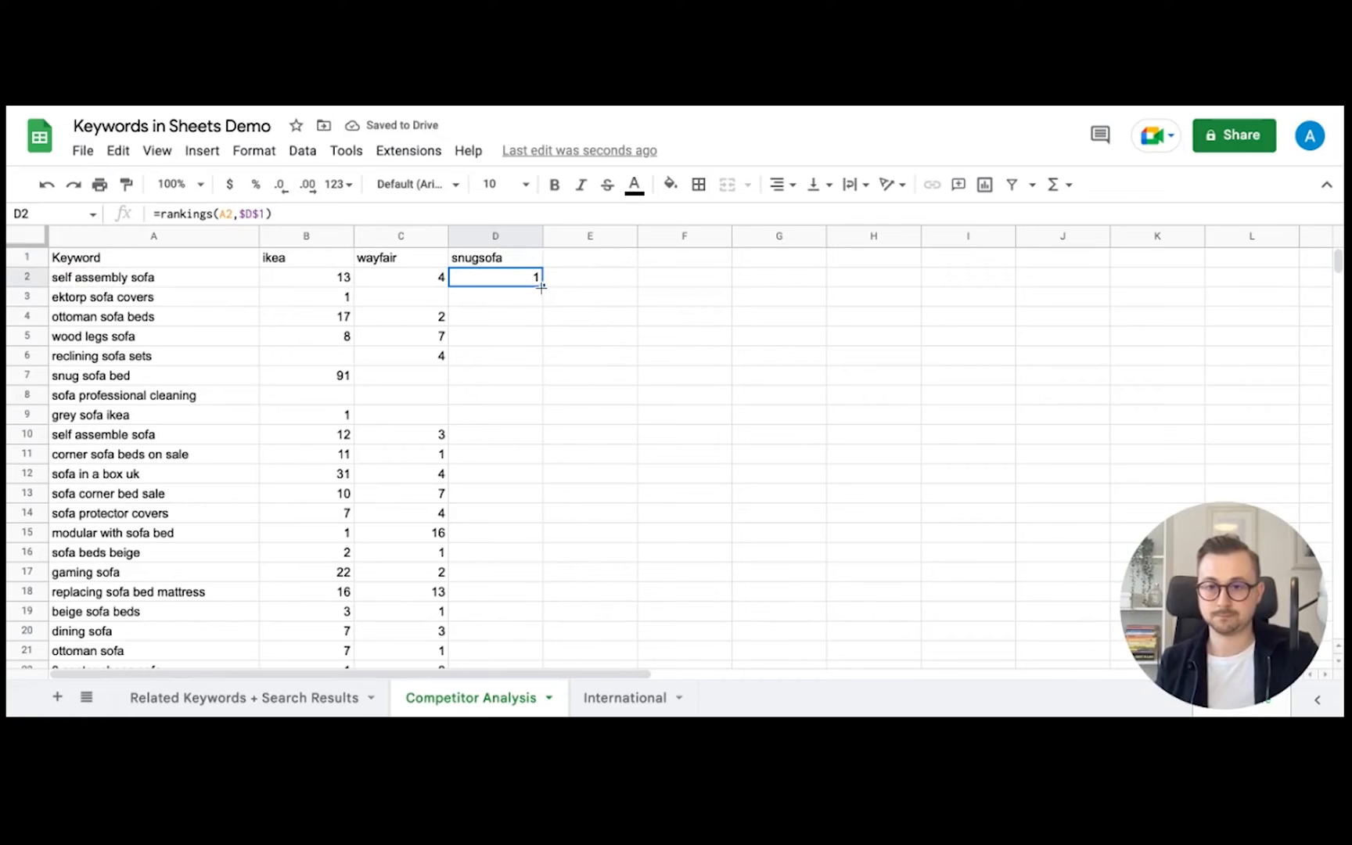
drag(538, 289, 550, 714)
scroll(784, 377, up, 15)
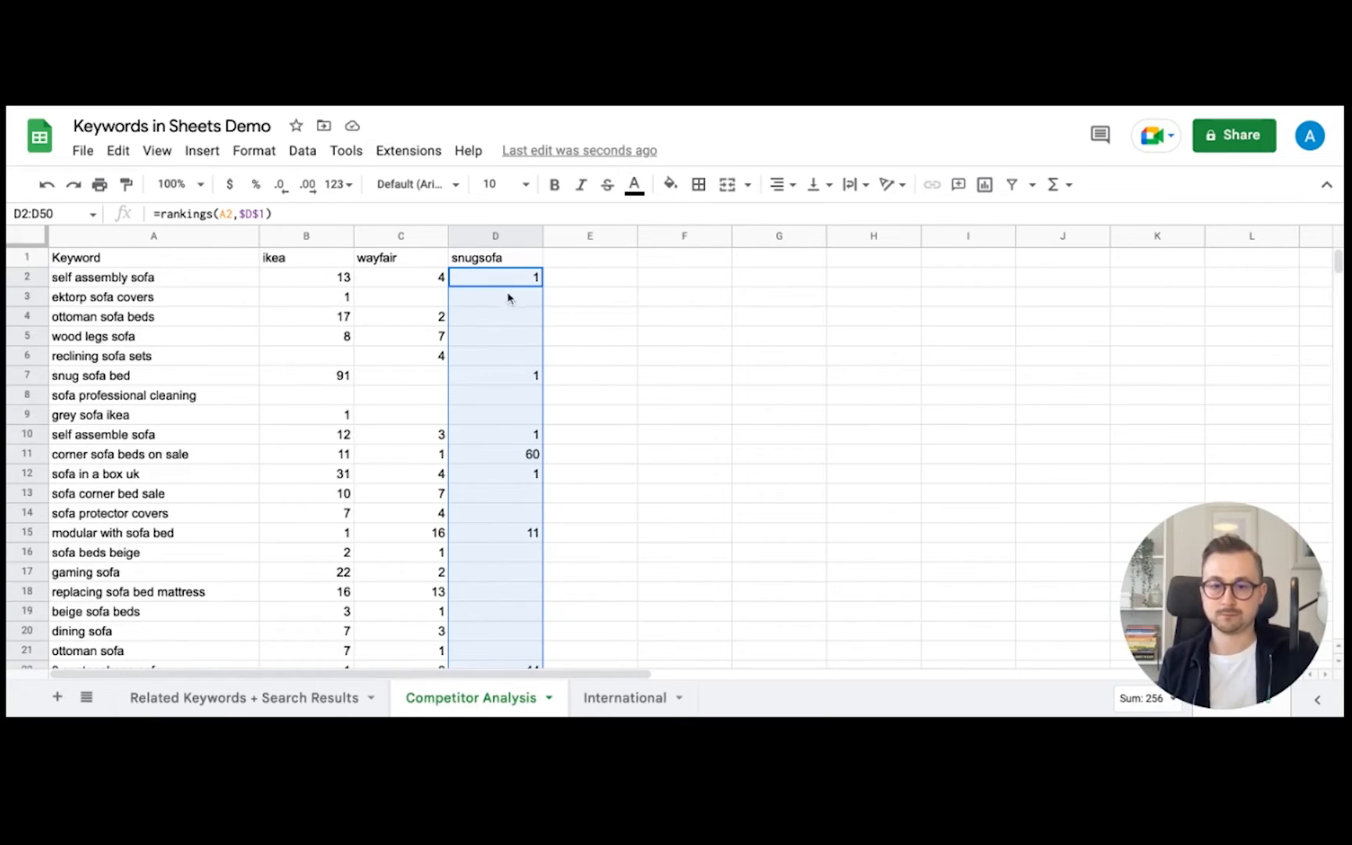
click(334, 285)
click(267, 213)
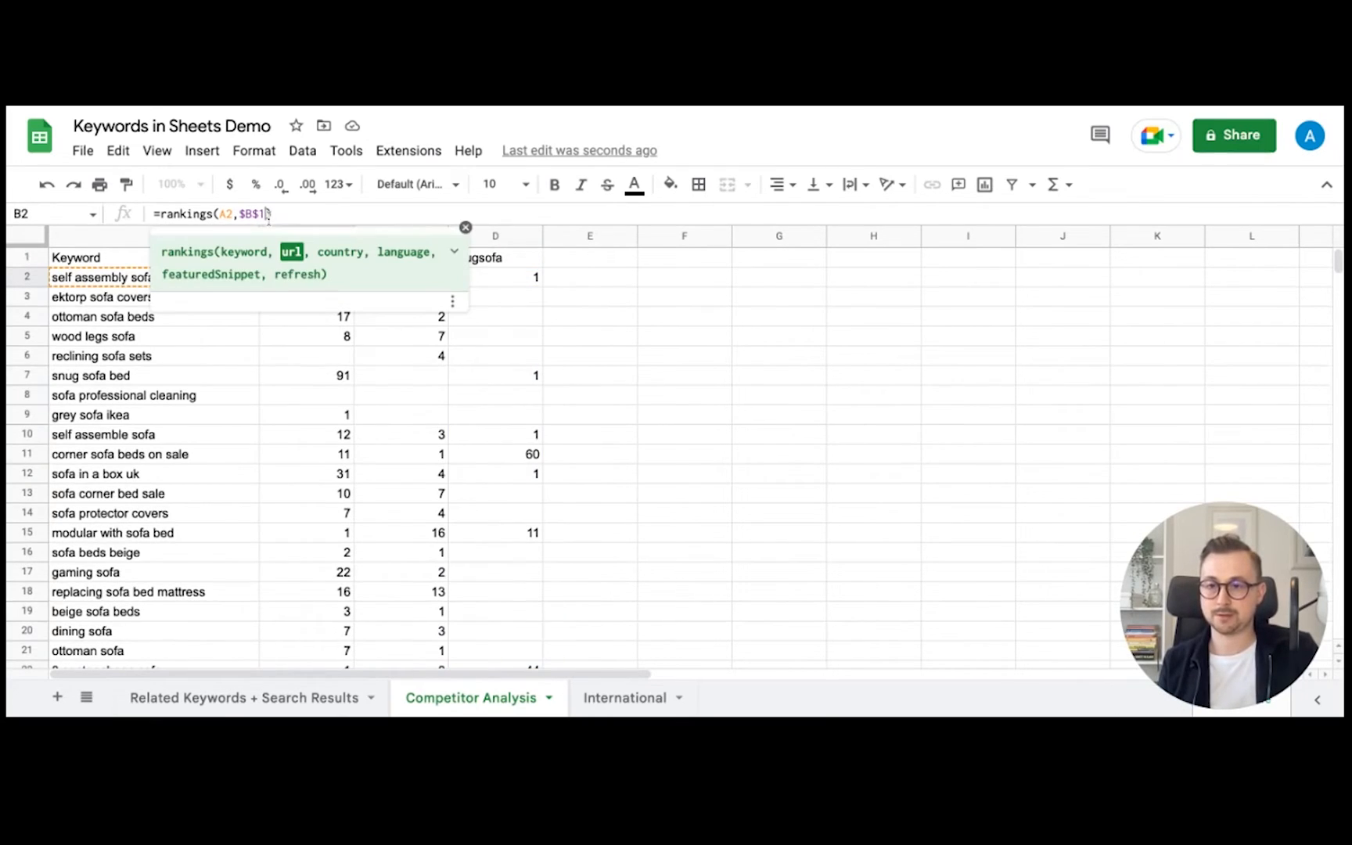
text(,,,)
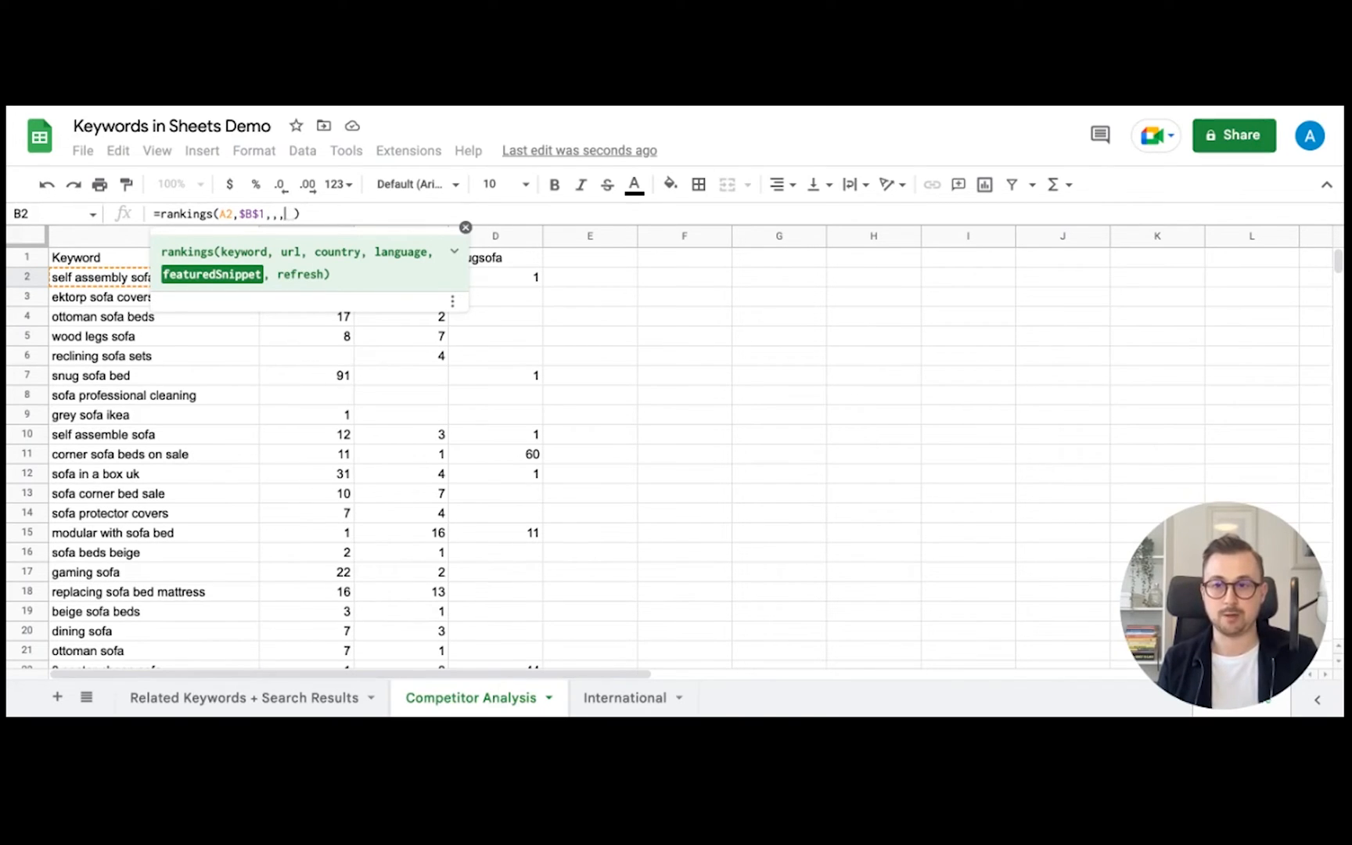
key(BackSpace)
key(BackSpace)
key(BackSpace)
key(Return)
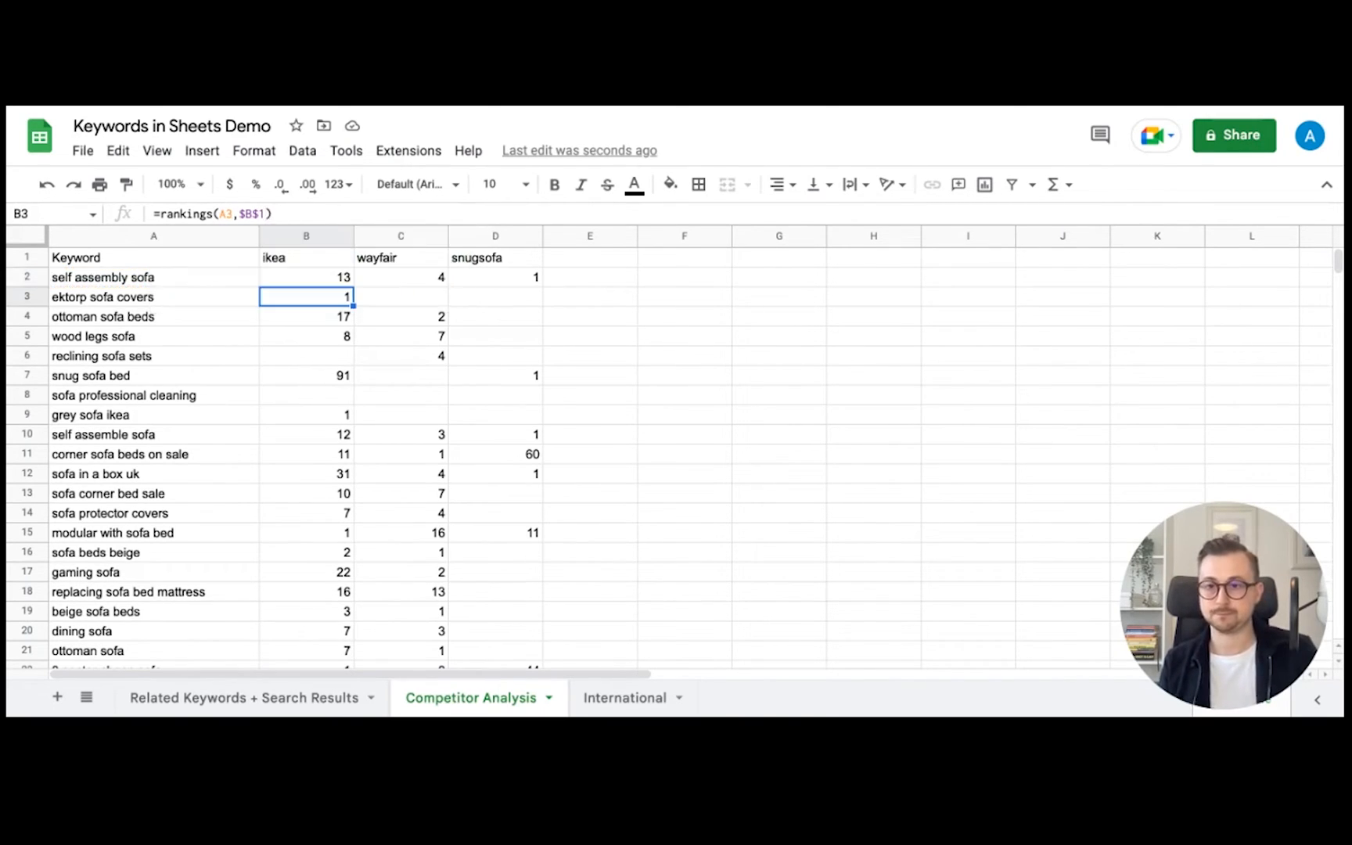
- Put =average(B:B) in G2 and copy it across to I2, giving averages 19, 9, 26
click(782, 279)
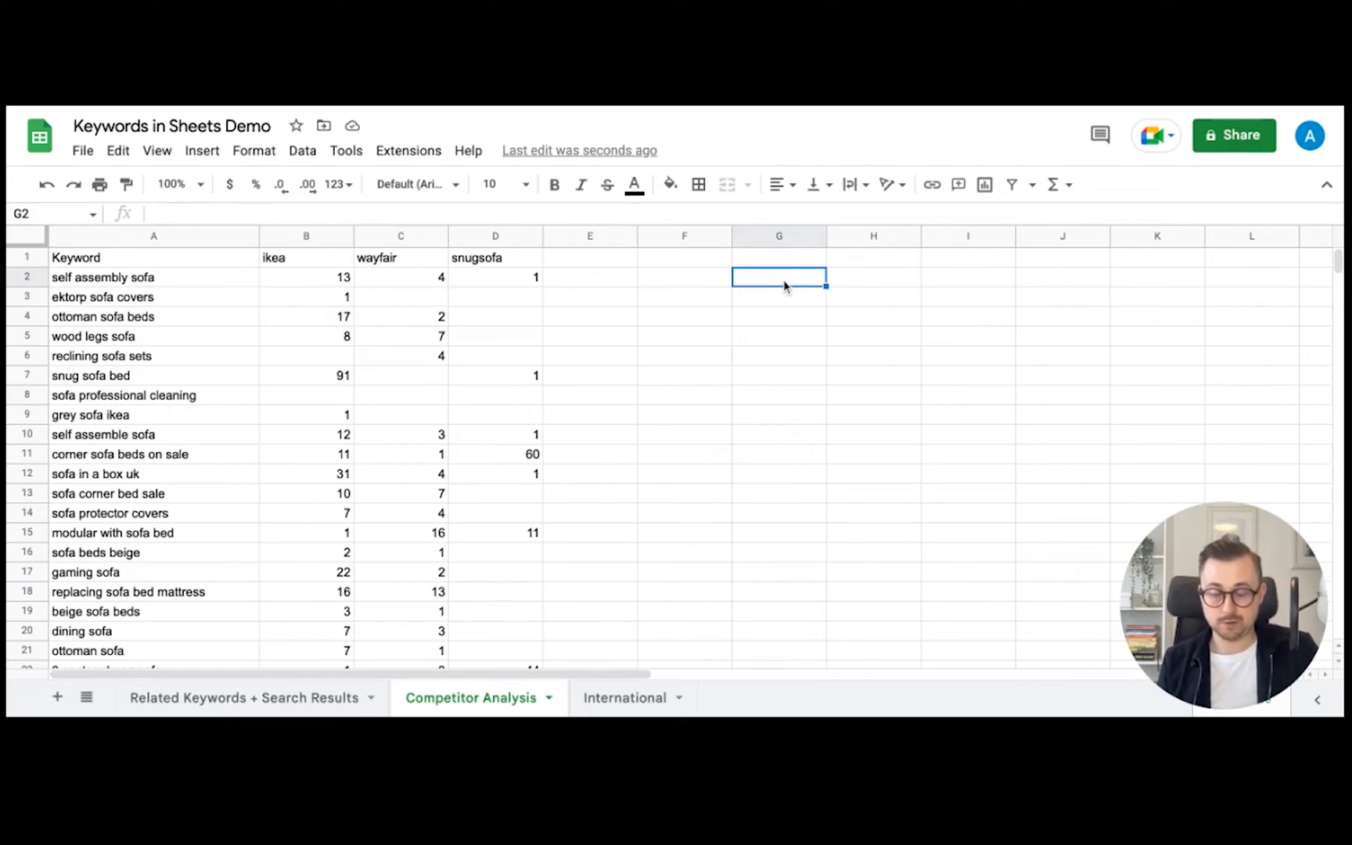
text(=aver)
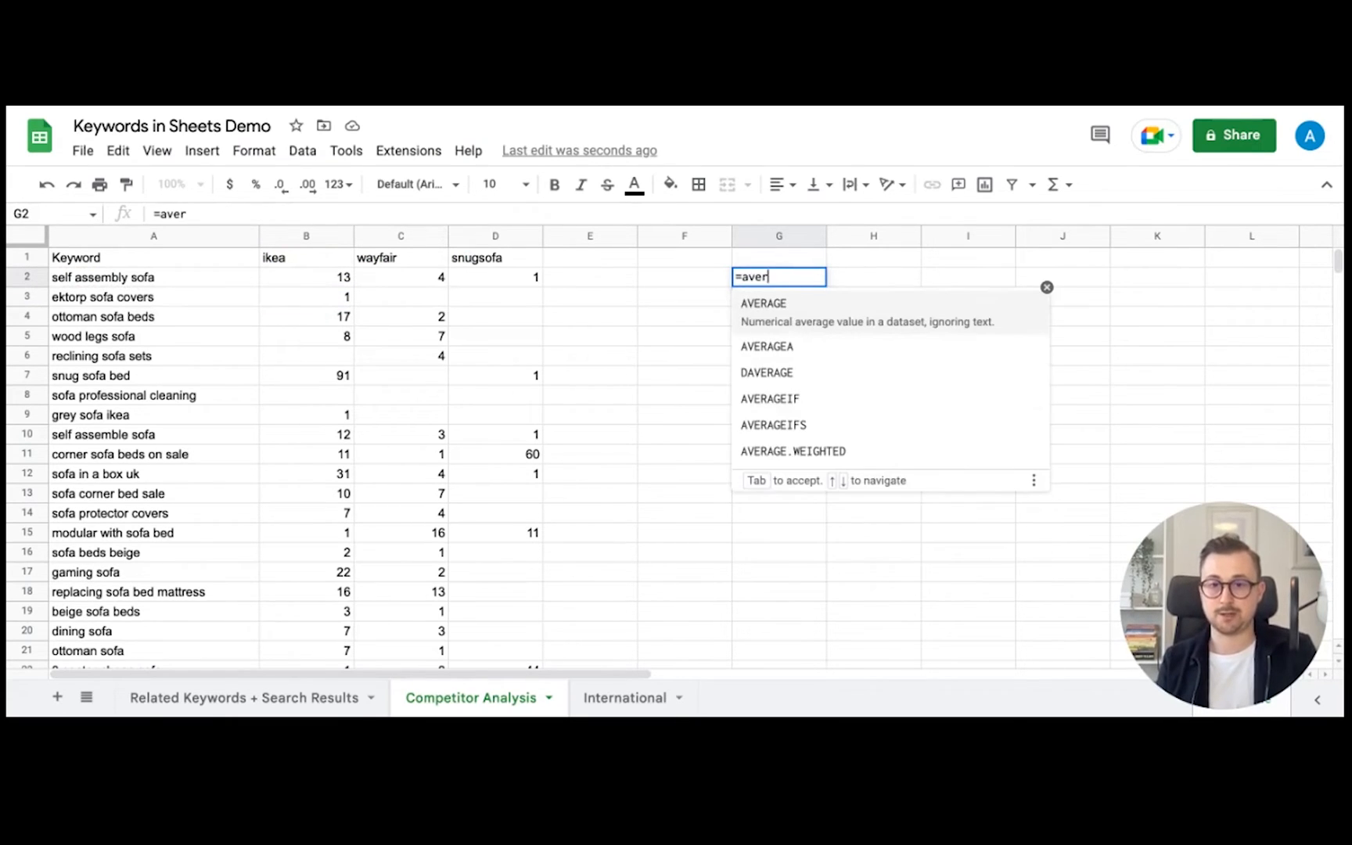
text(age()
click(317, 236)
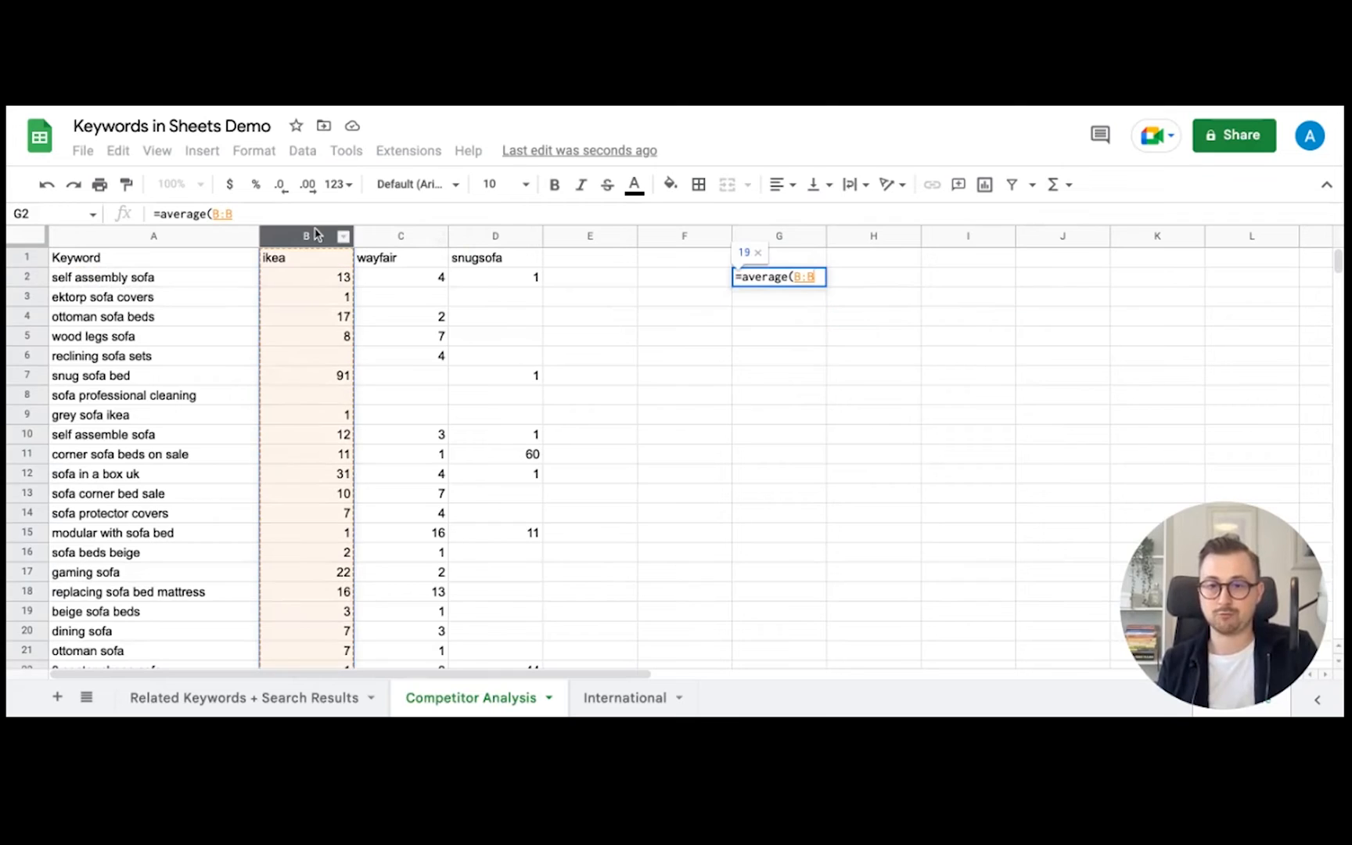
key(Return)
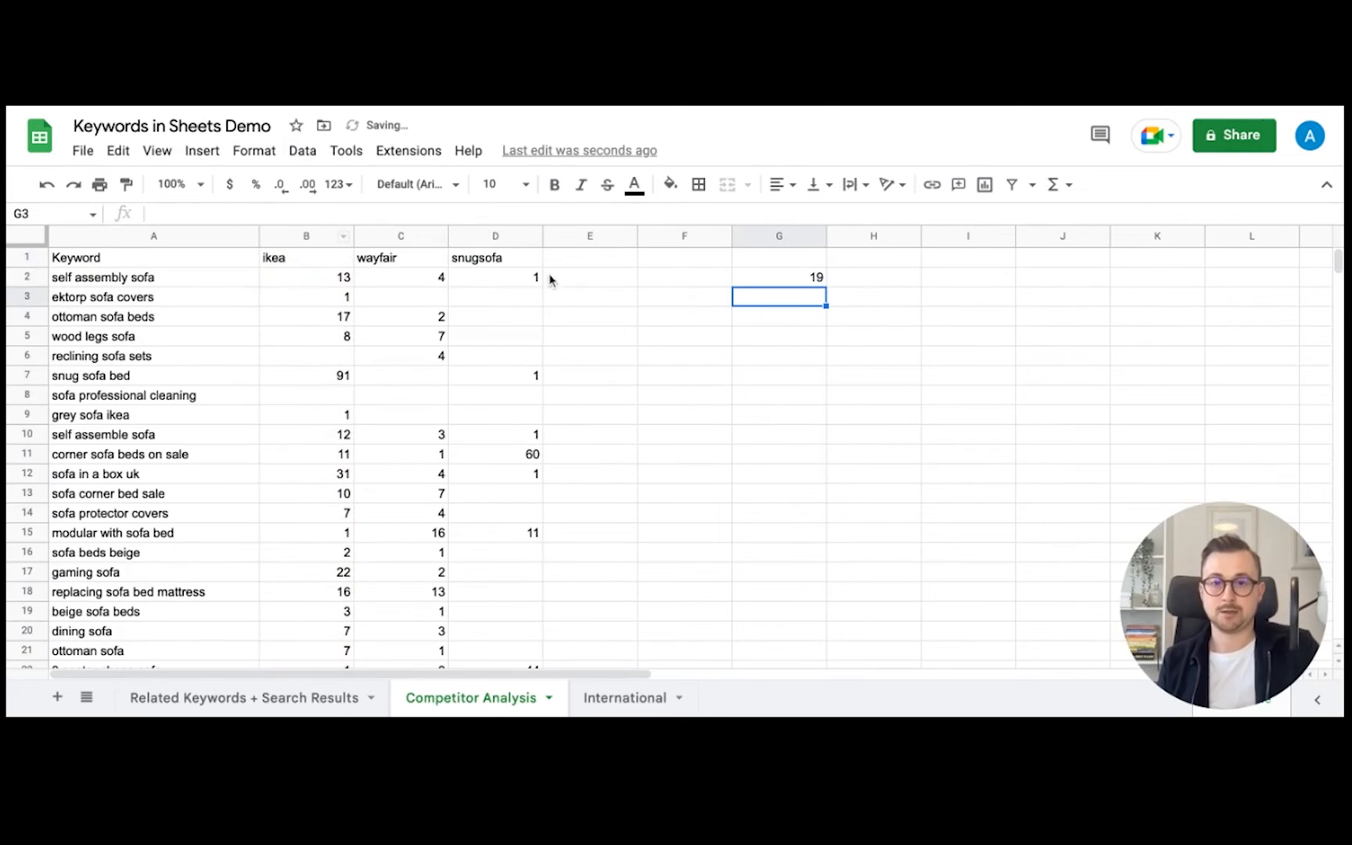
click(817, 281)
drag(825, 286, 1016, 283)
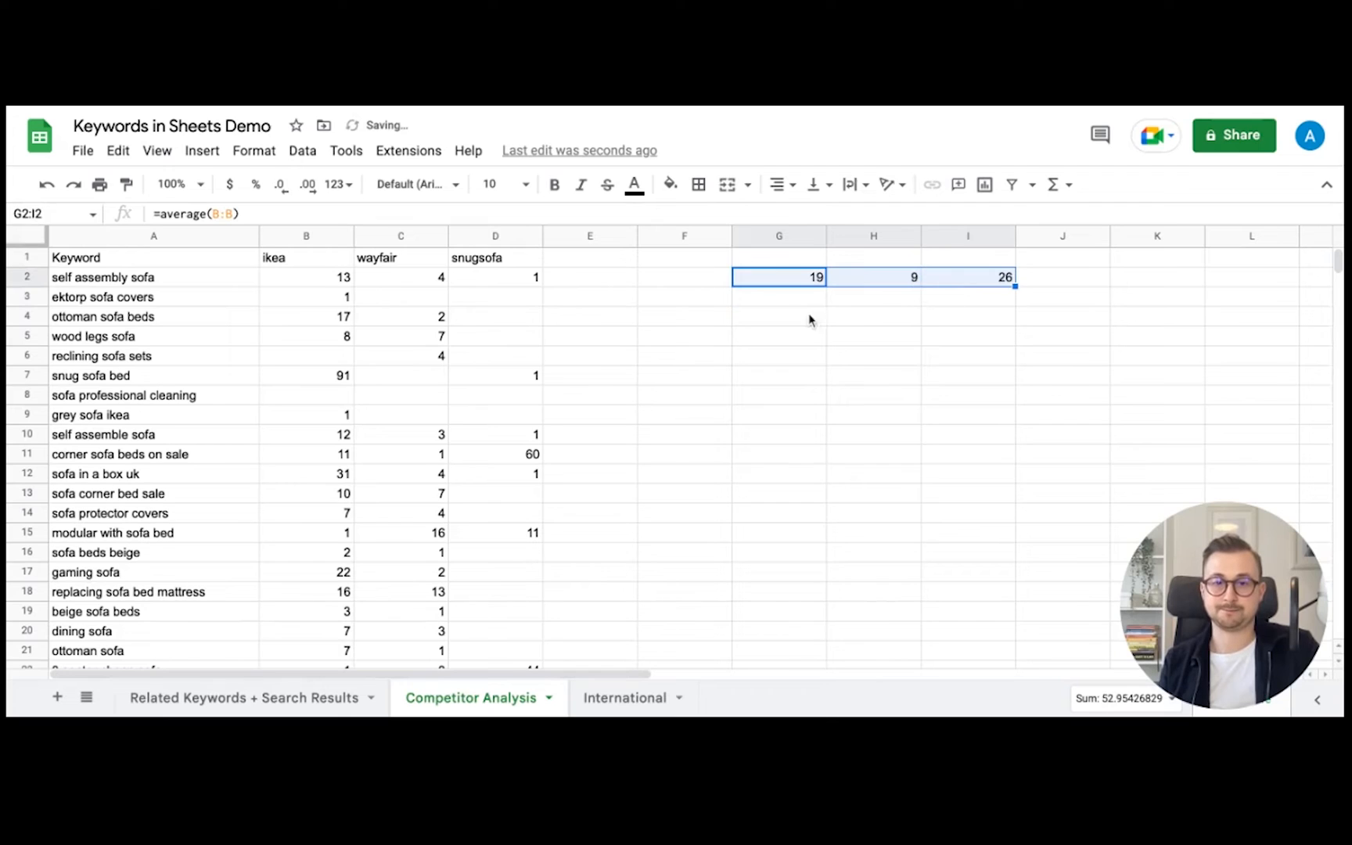
- Put =median(B:B) in G3 and copy it across to I3, giving medians 10, 4, 7
click(783, 309)
text(=med)
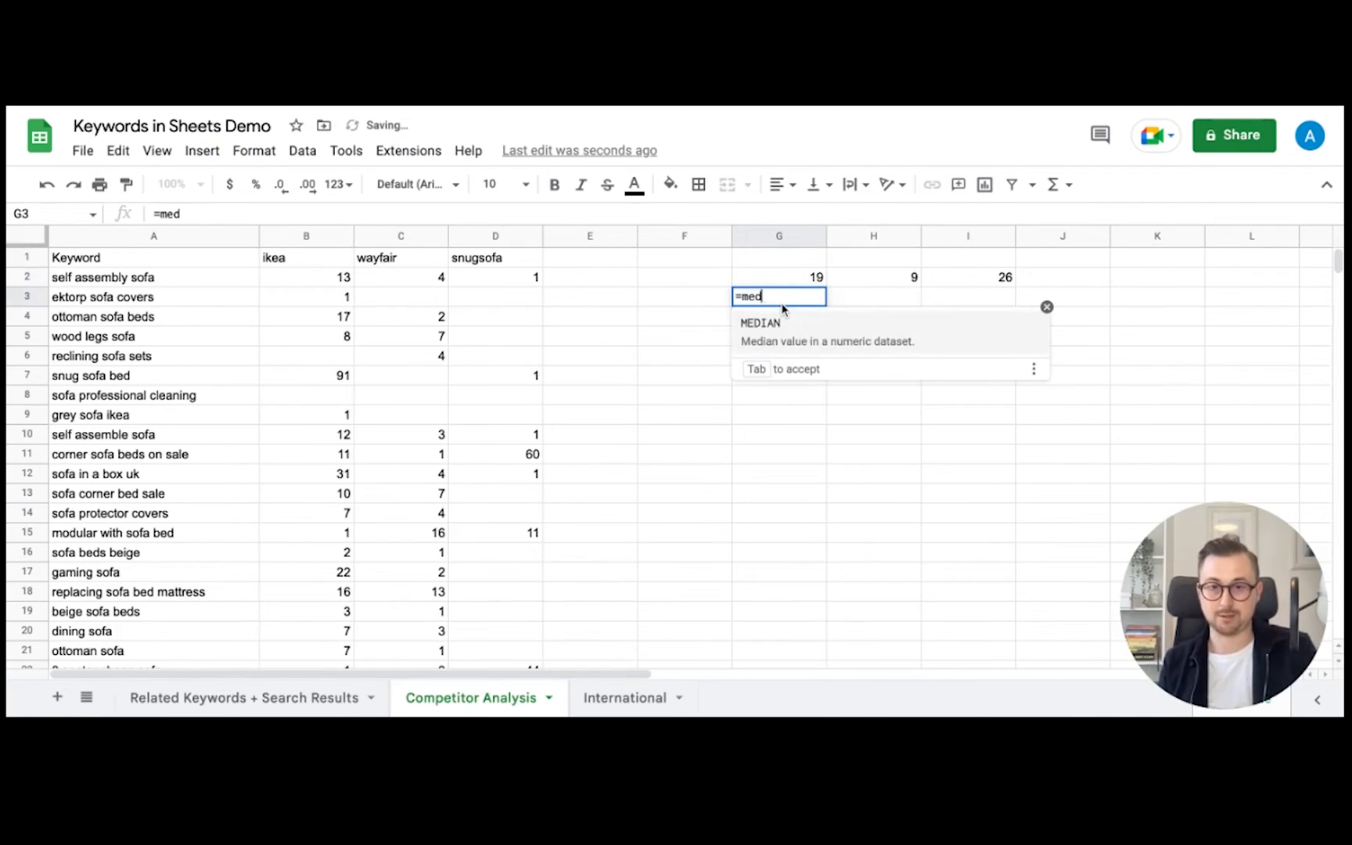
text(ian()
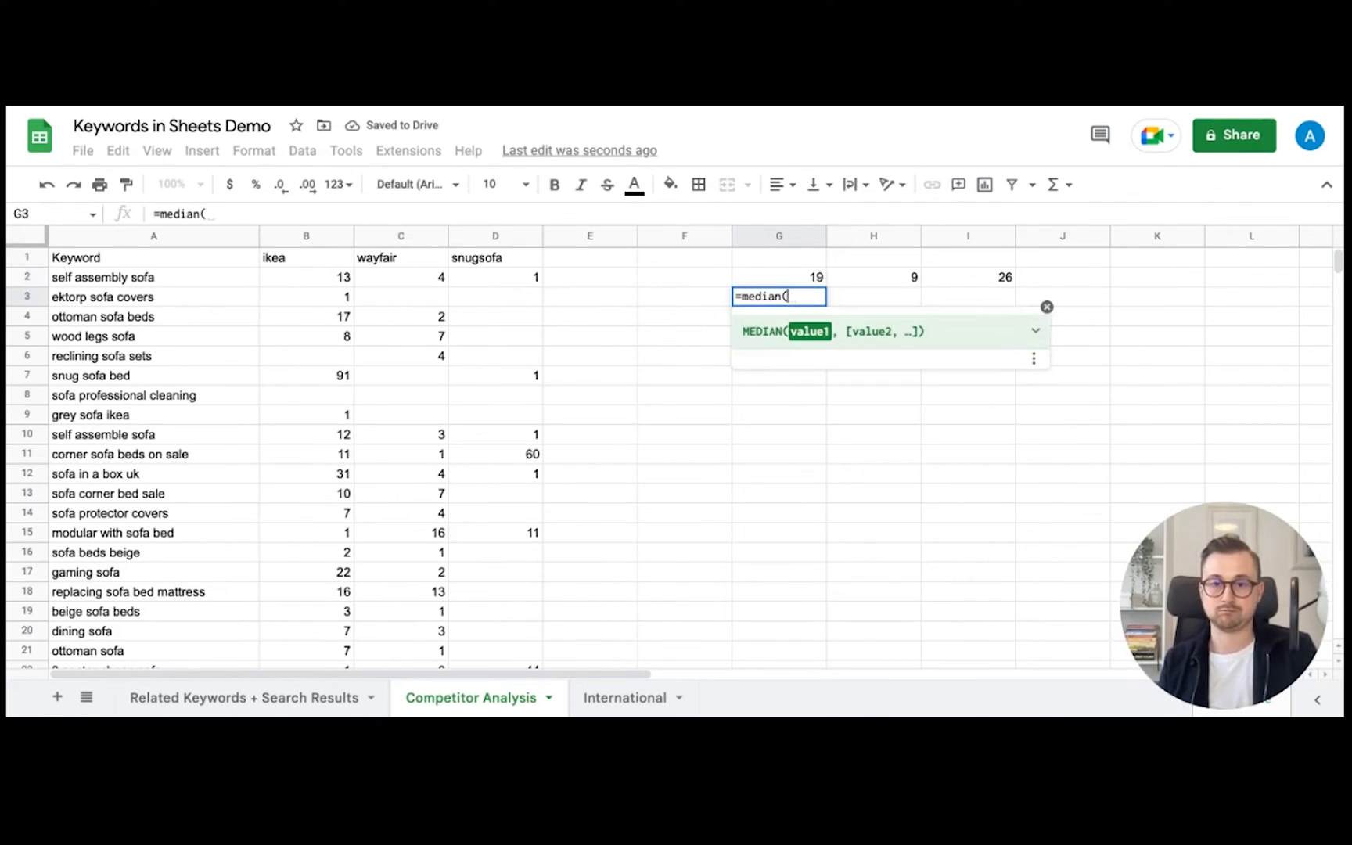
click(306, 237)
key(Return)
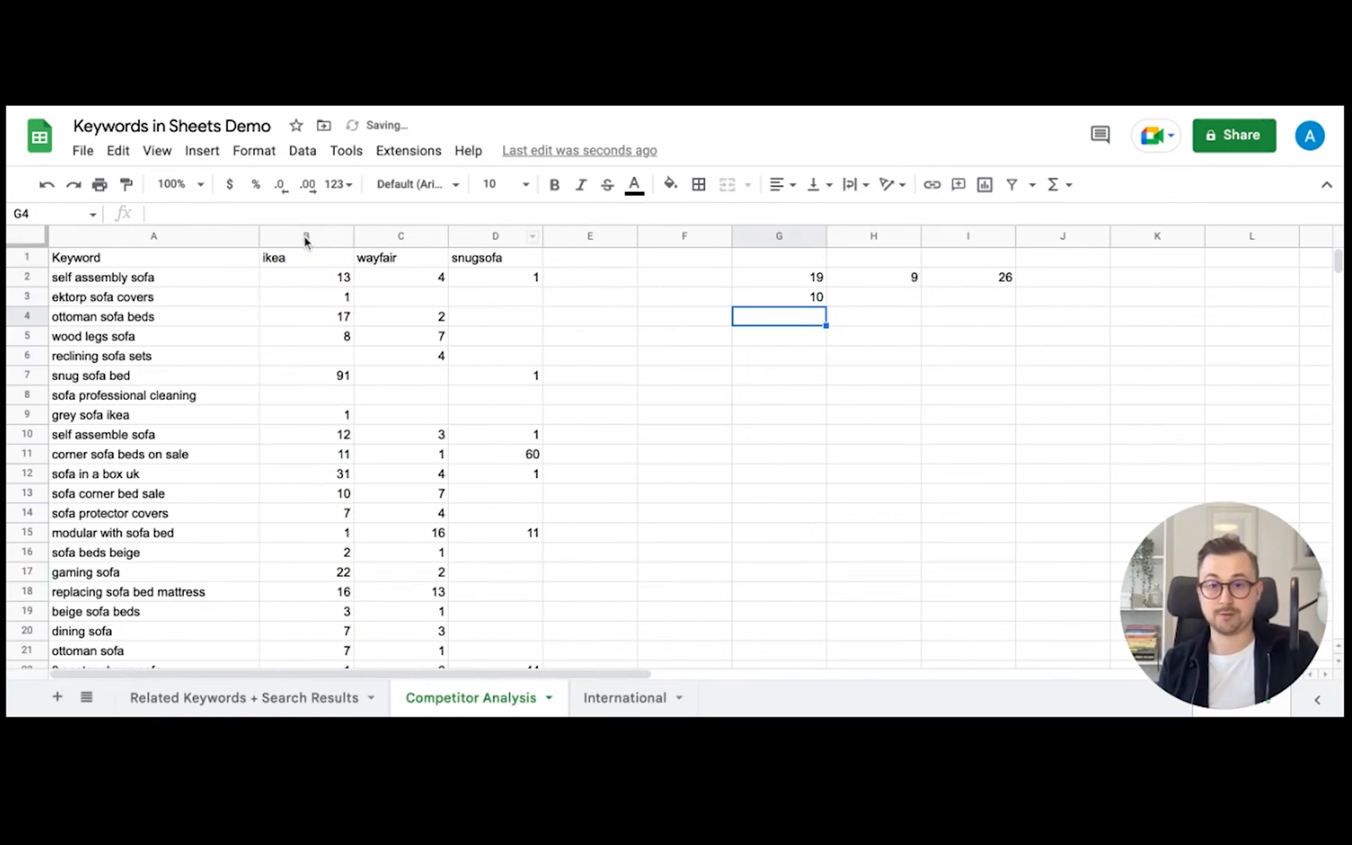
click(814, 301)
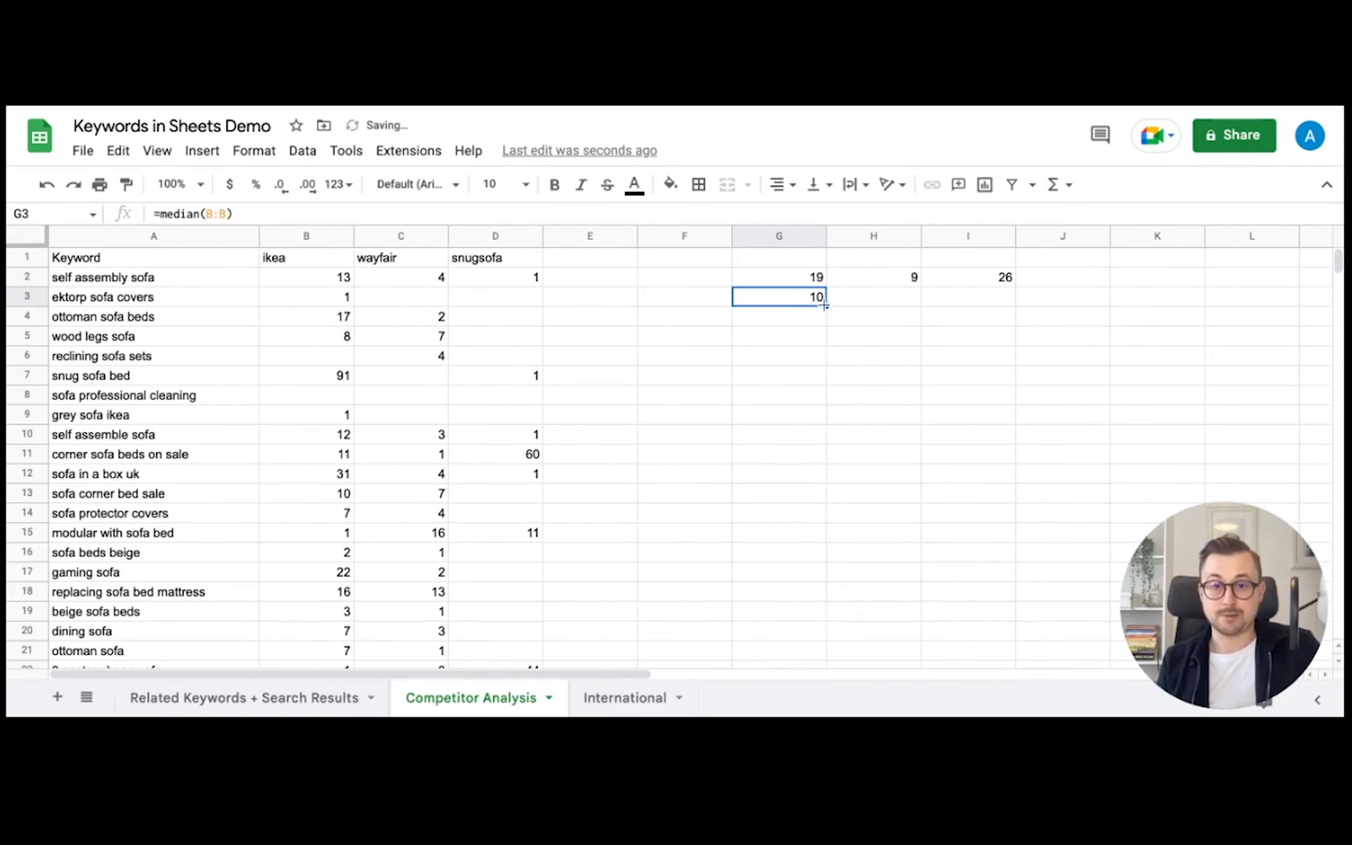
drag(826, 306, 979, 305)
click(874, 400)
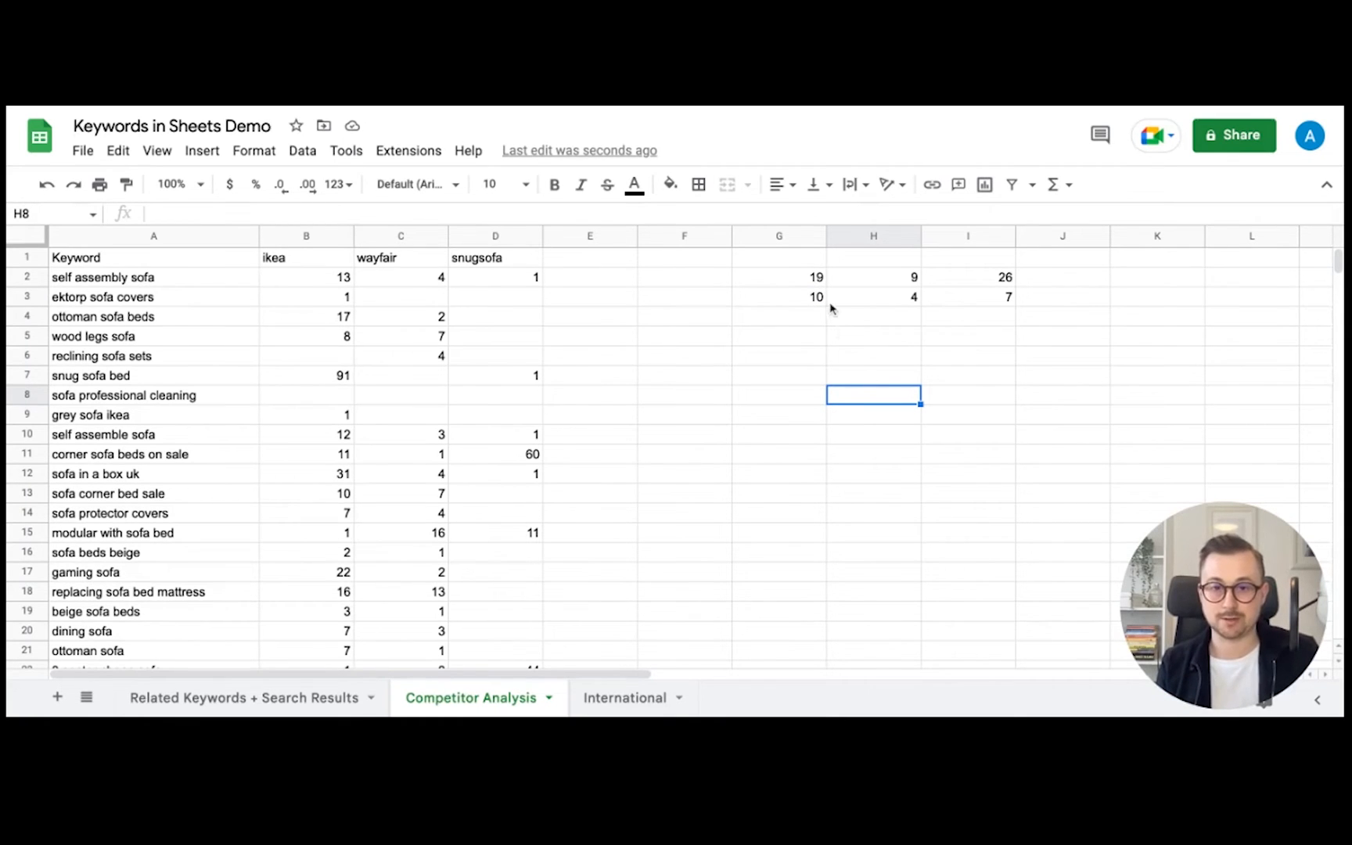
drag(810, 261, 1028, 305)
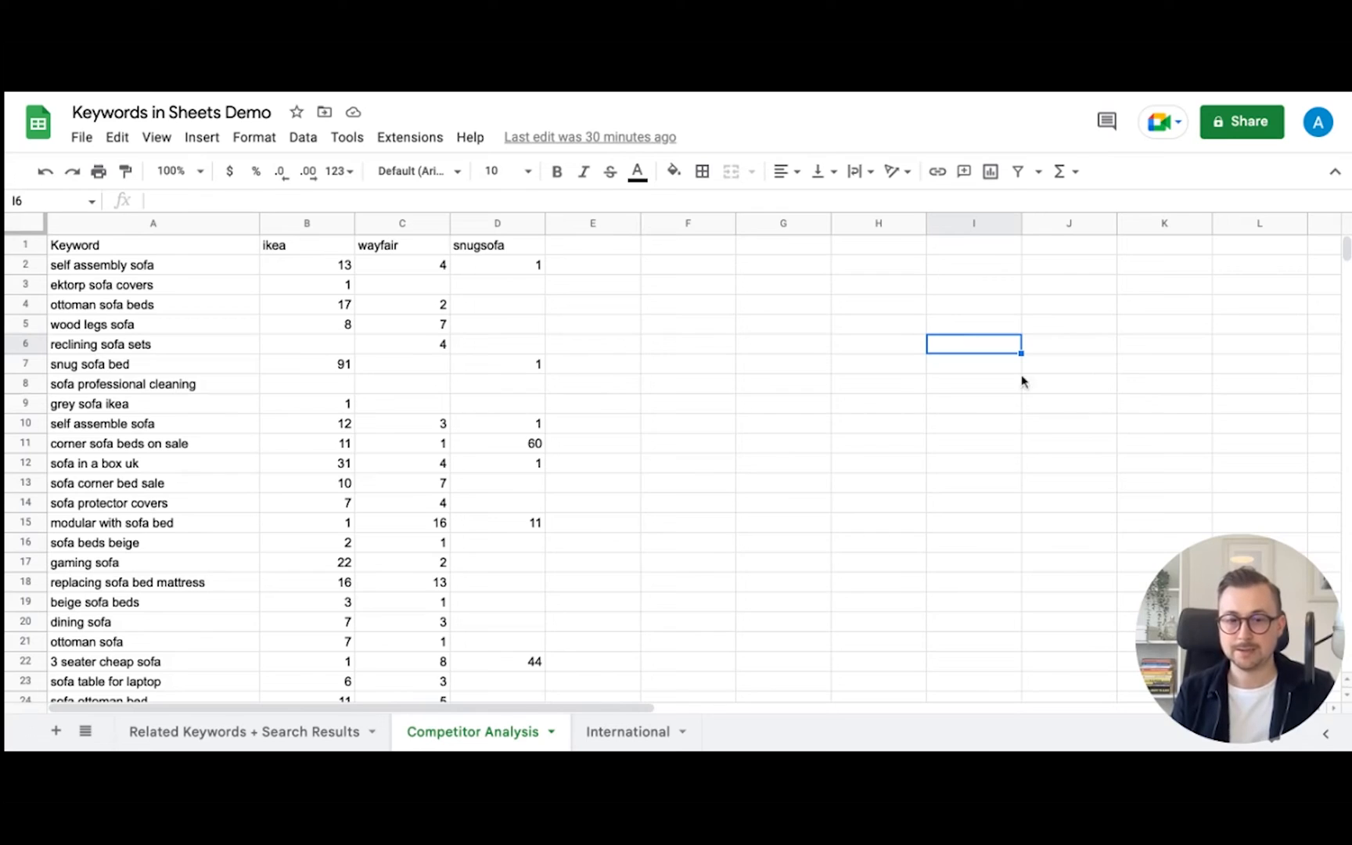
- On the International sheet, enter =rankings(A2,"ikea",,,true) in B2 under Ikea UK
click(643, 734)
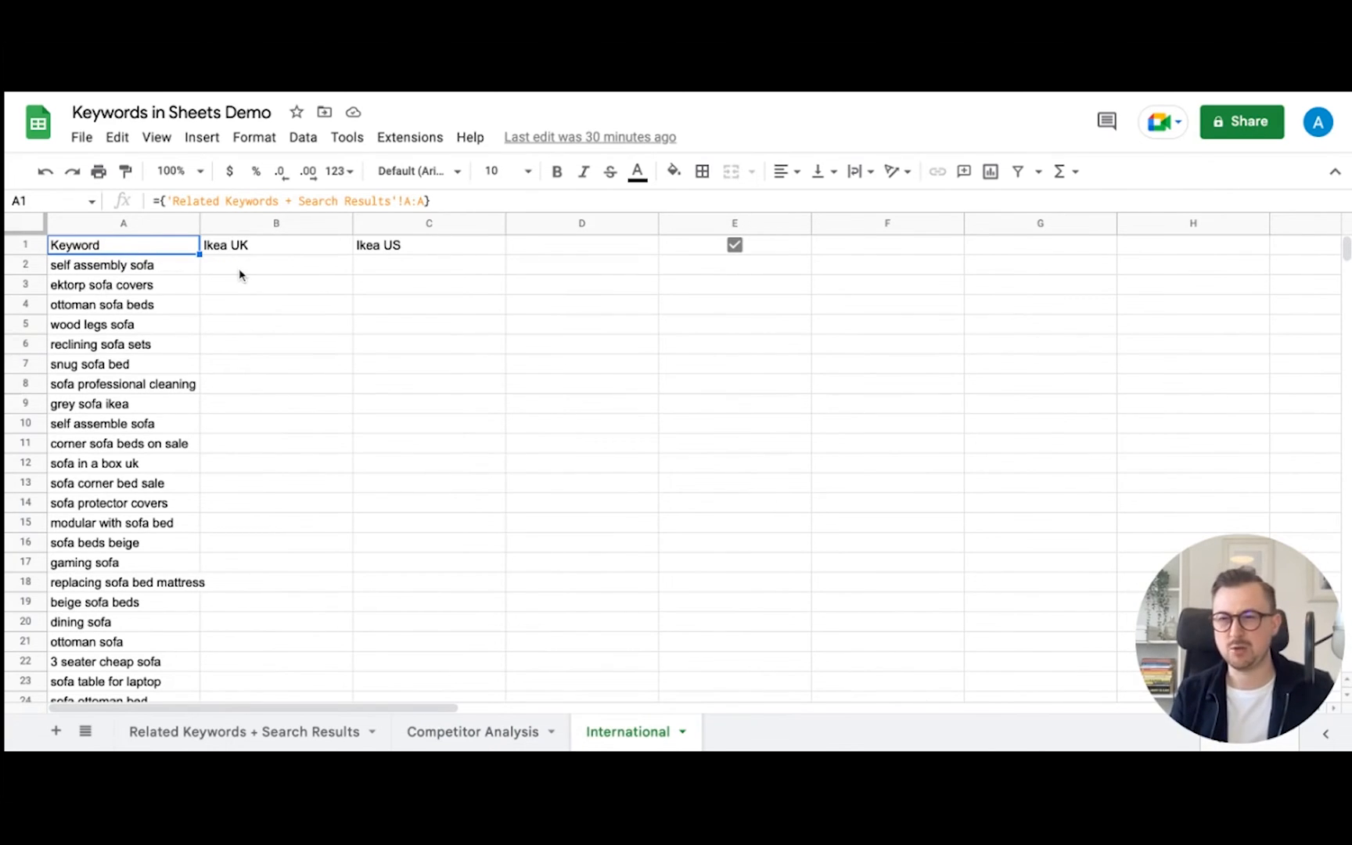
click(275, 265)
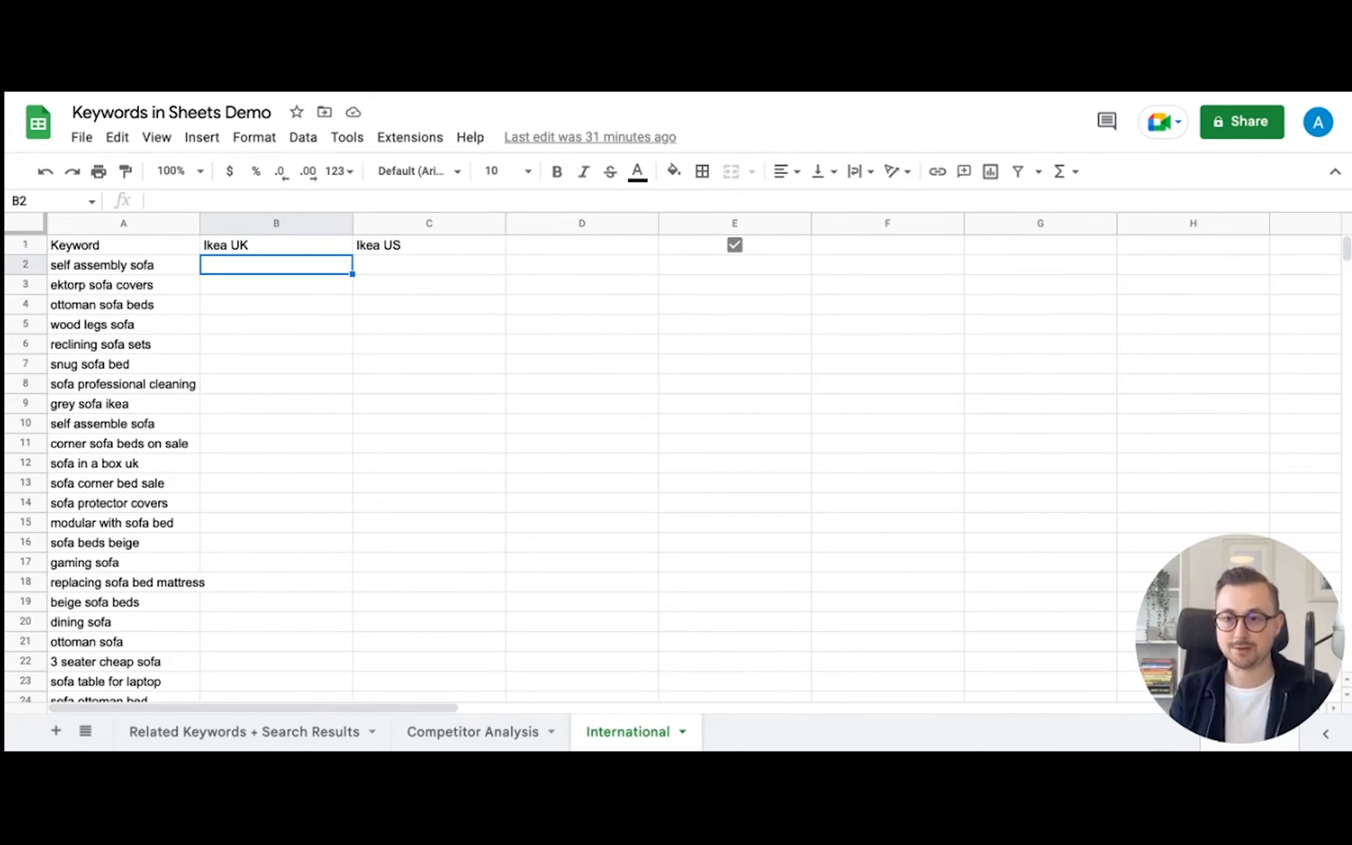
text(=rankn)
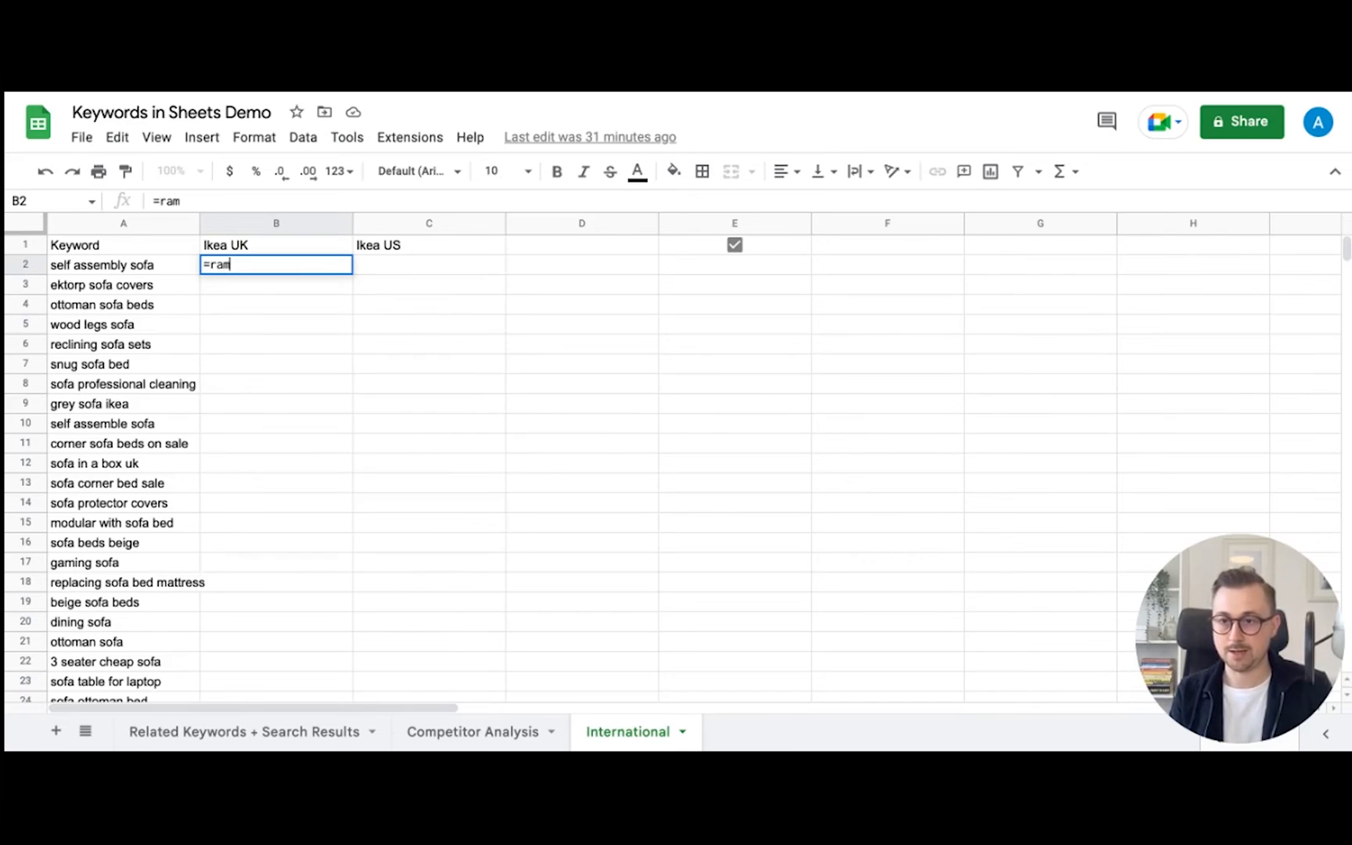
key(BackSpace)
text(ings()
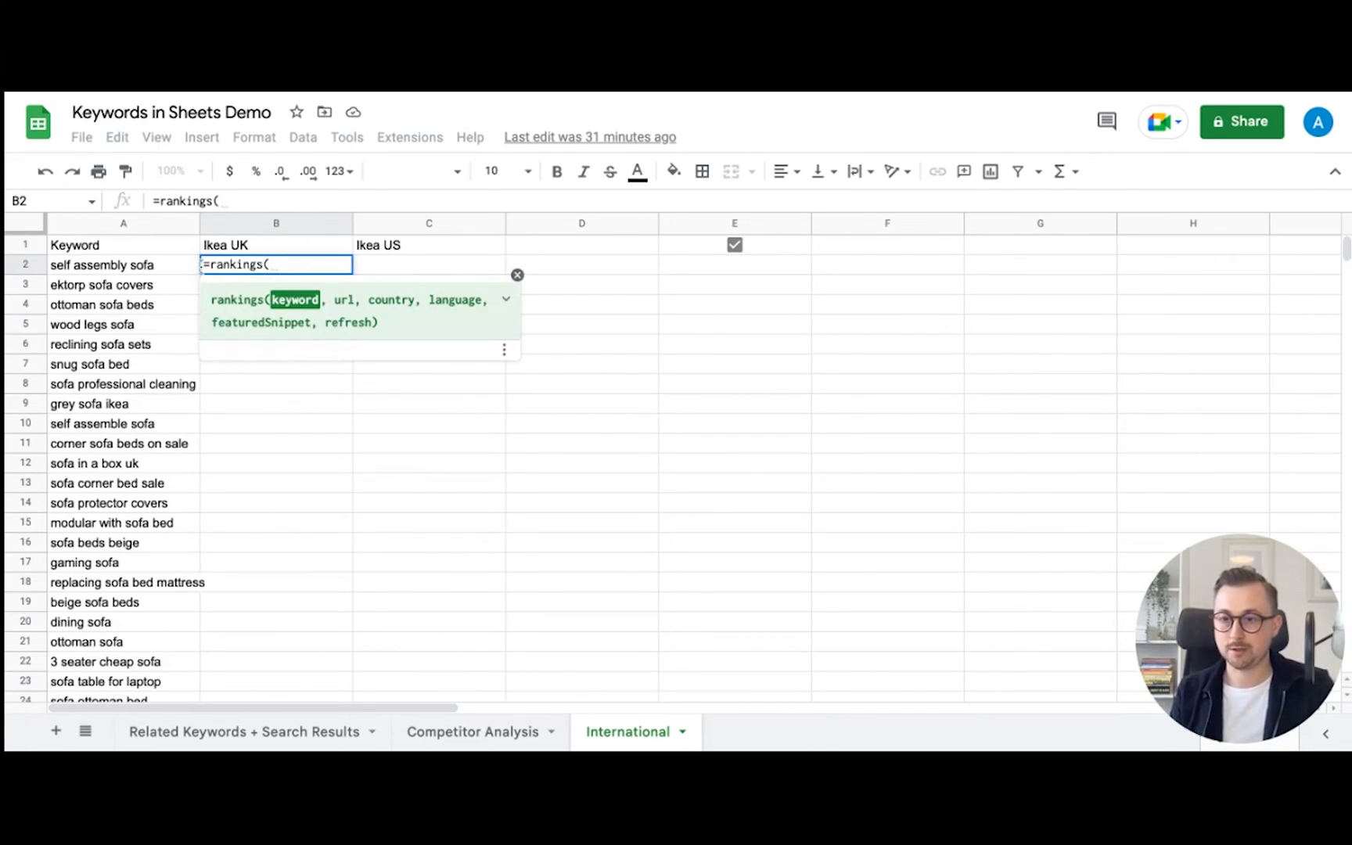
click(149, 267)
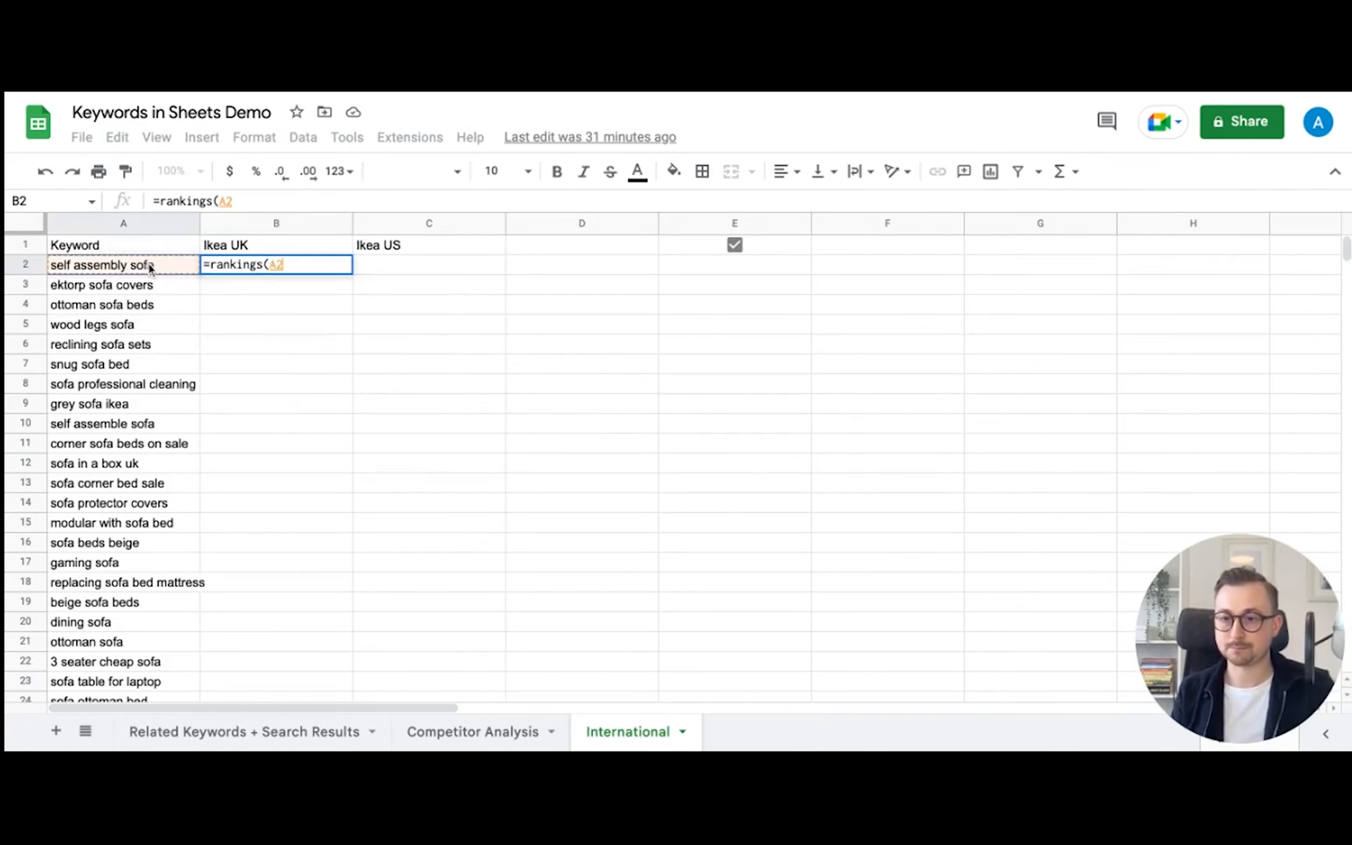
text(,)
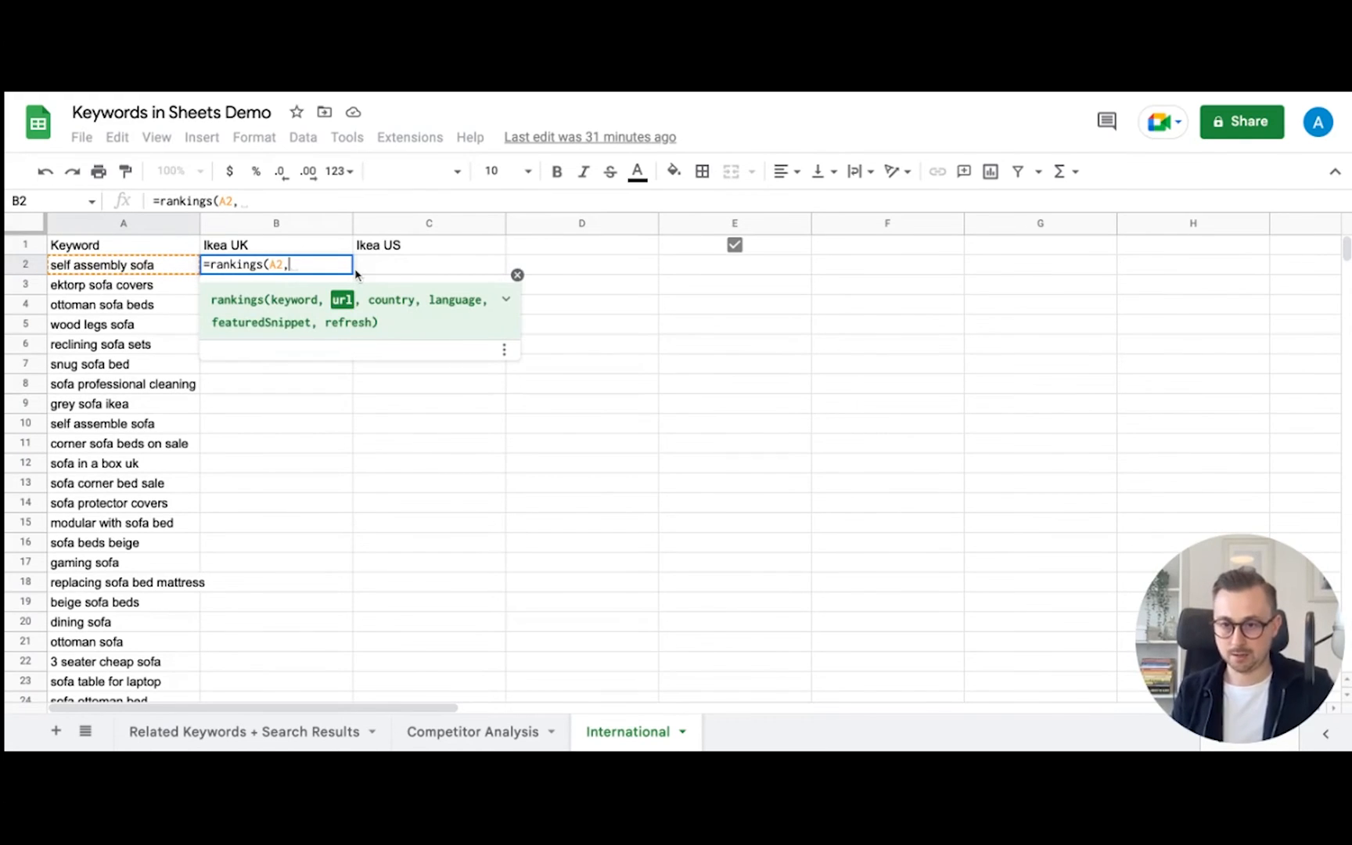
text("ikea")
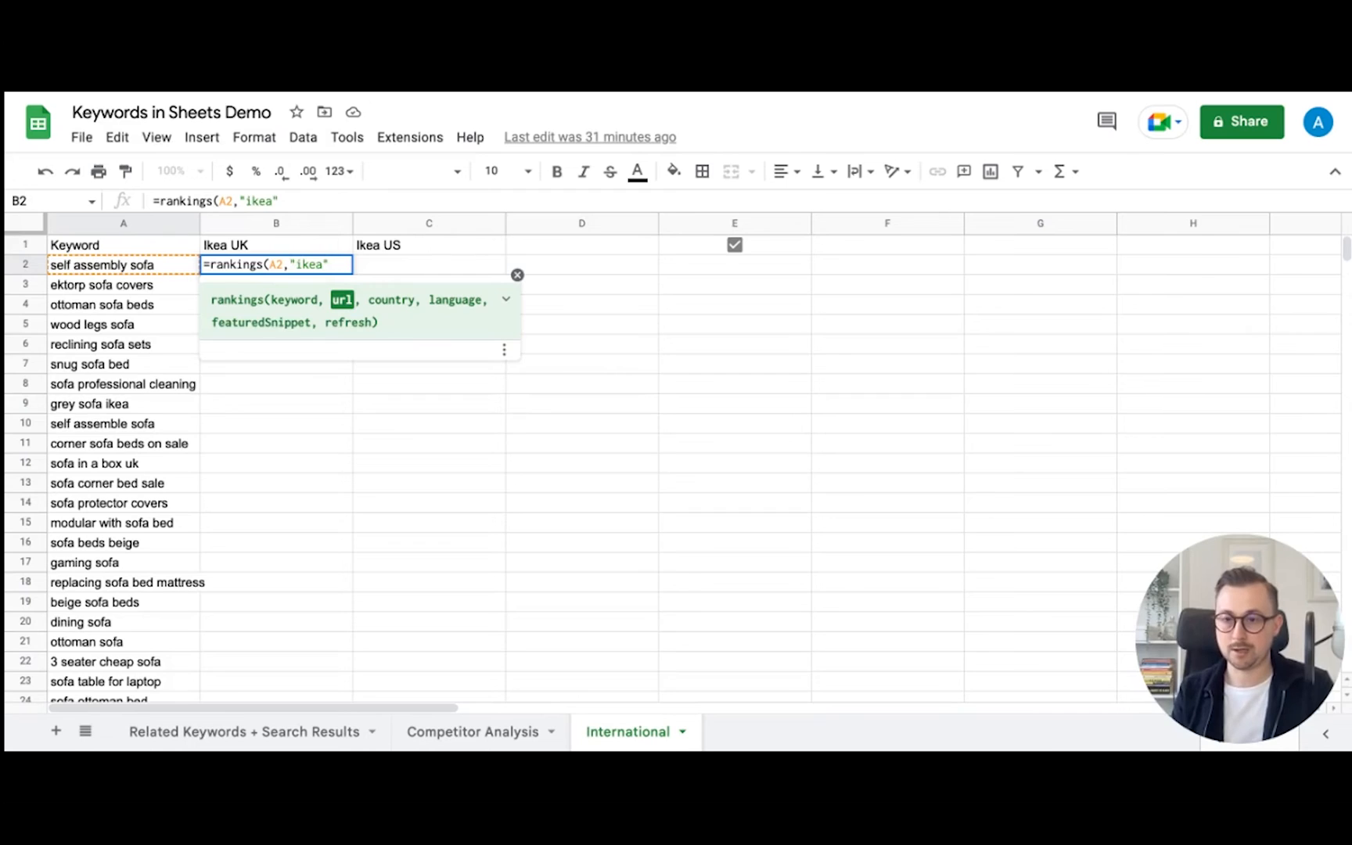
text(,,)
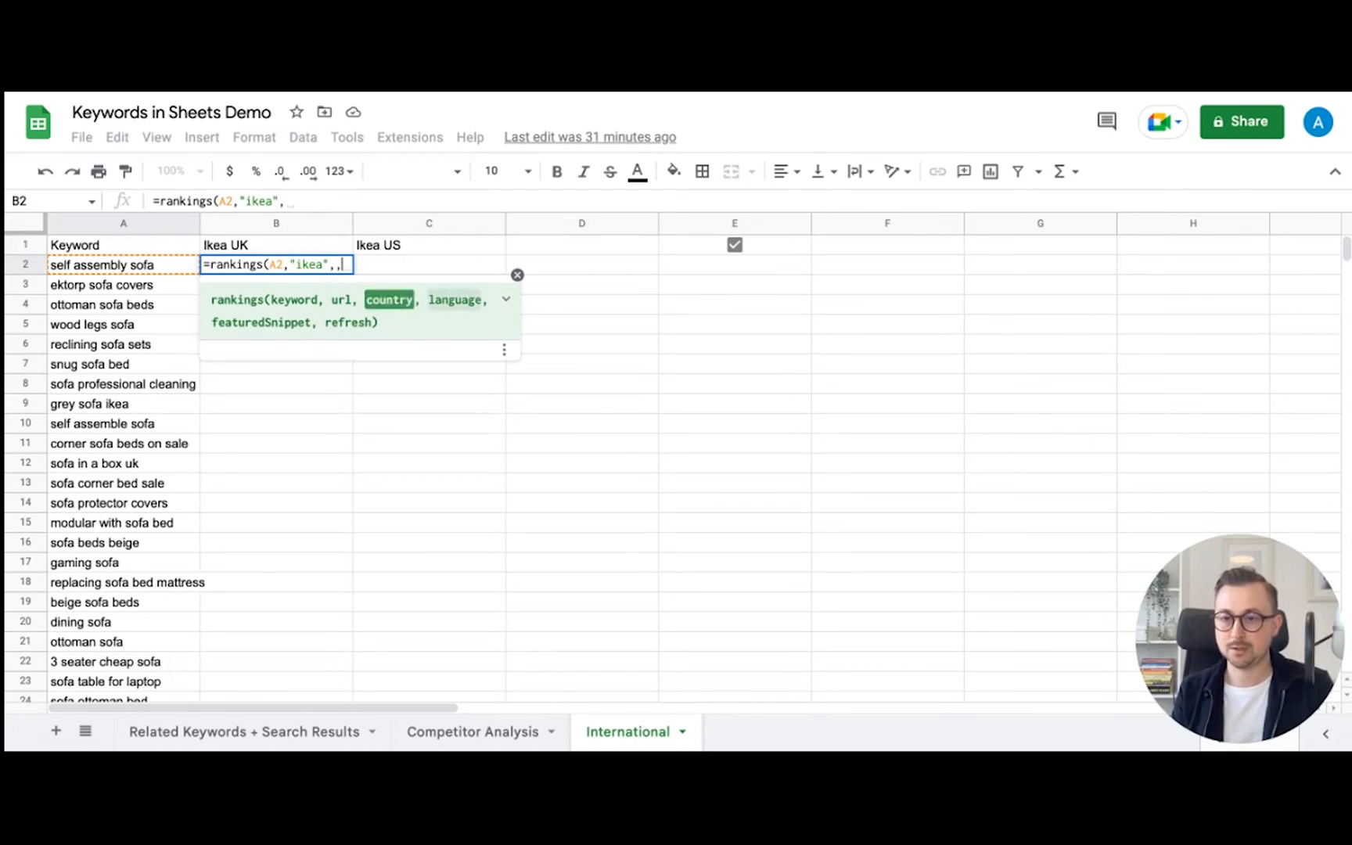
text(,t)
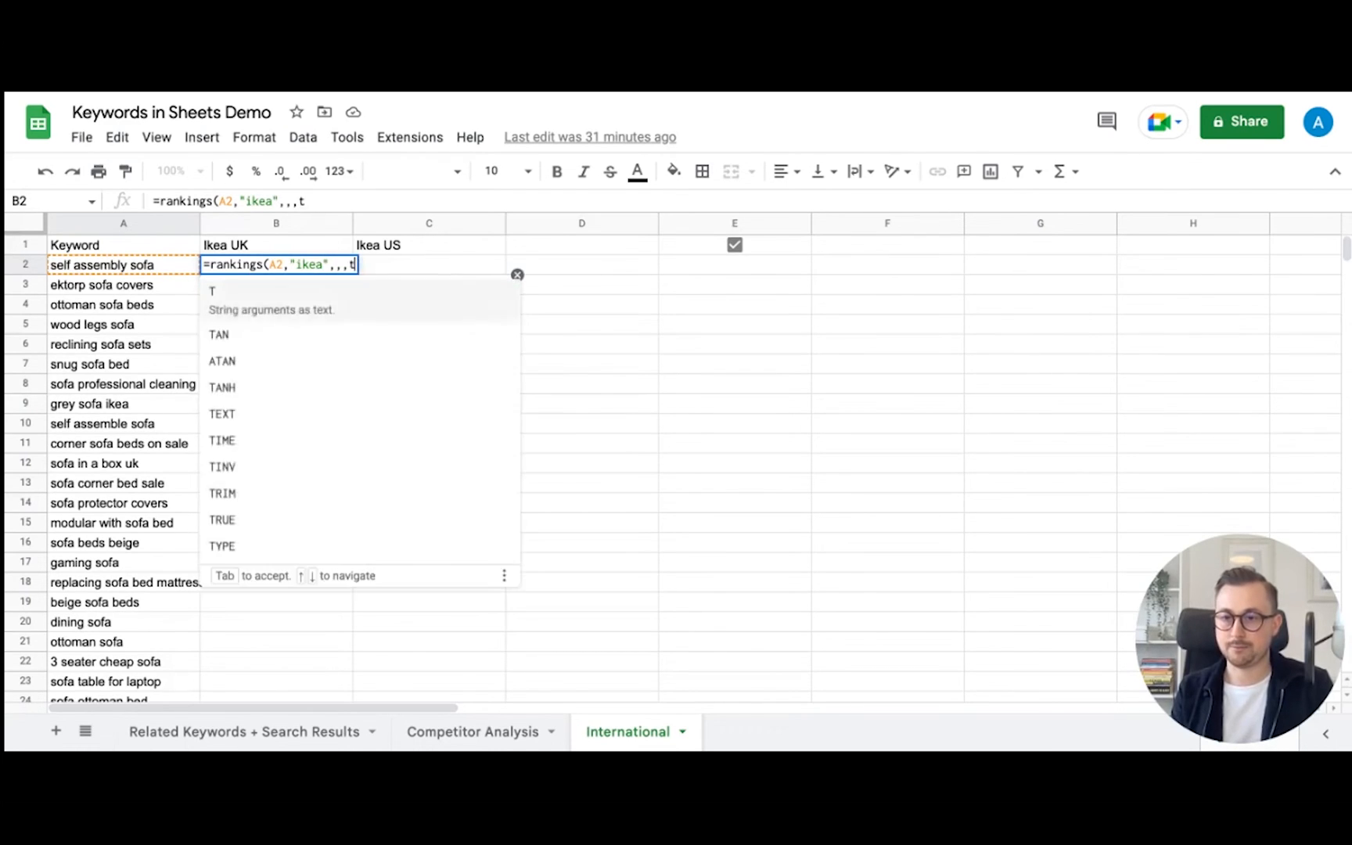
text(rue))
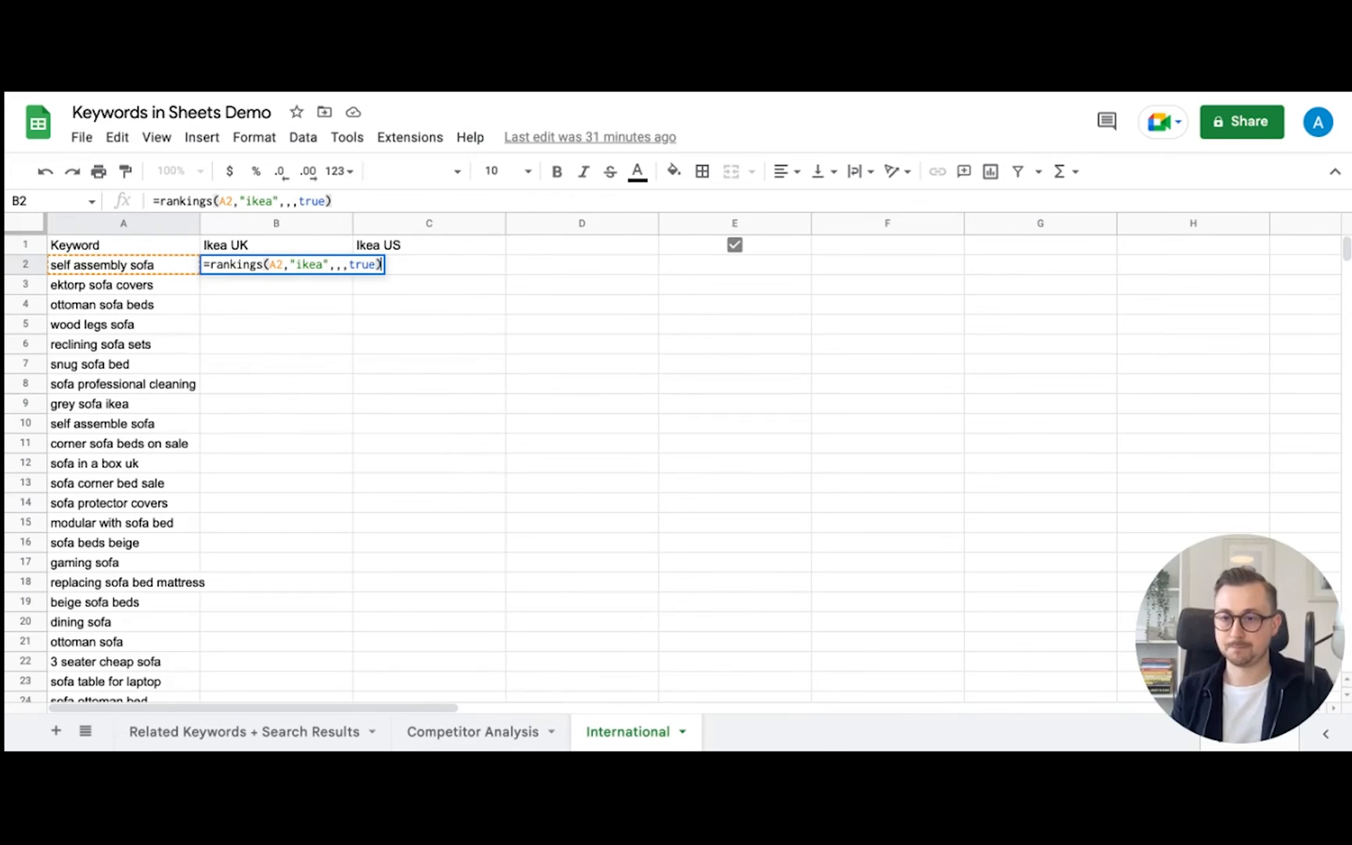
key(Return)
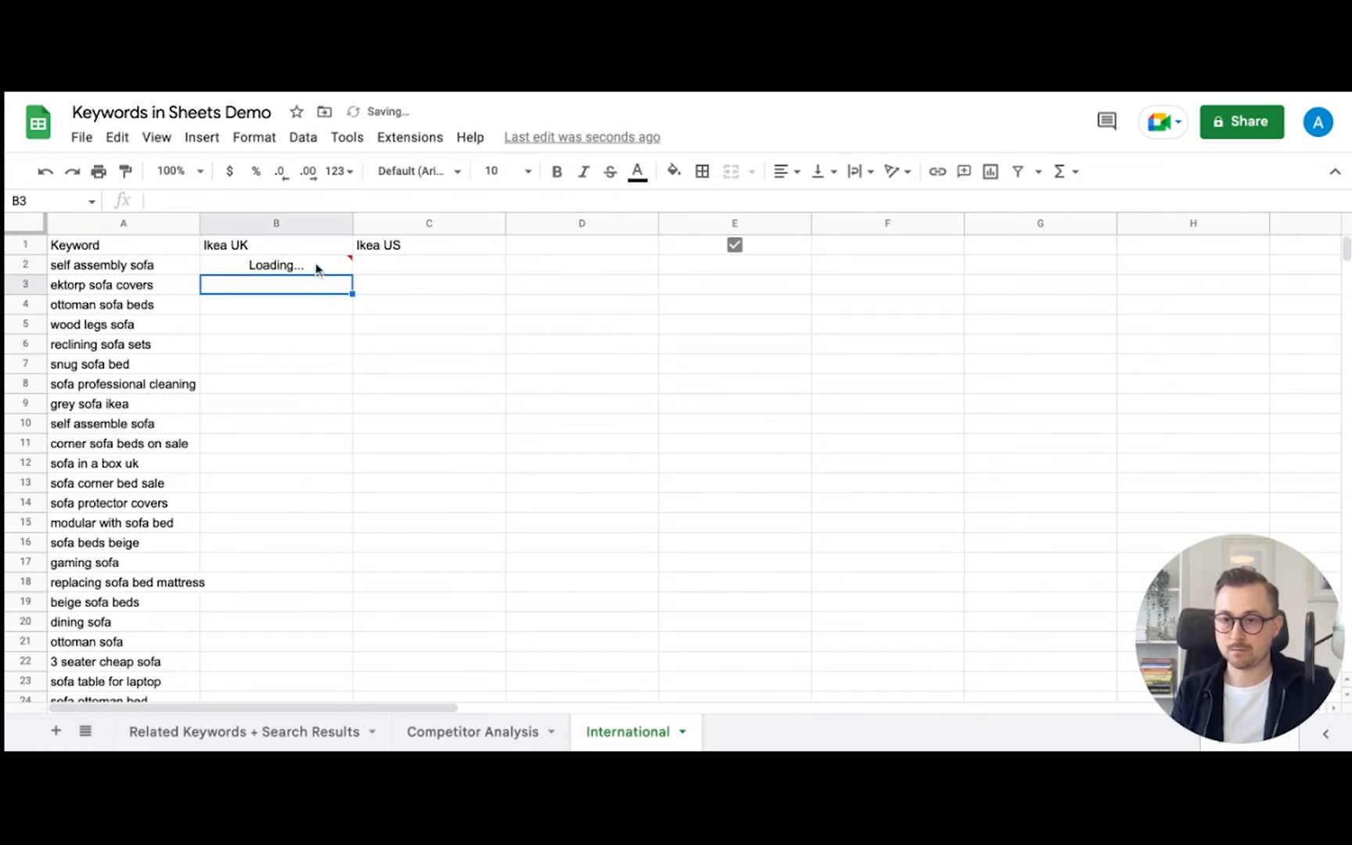
- Fill the Ikea UK formula down to B50, returning ranks like 13, 1 and 17
click(317, 266)
drag(351, 276, 352, 313)
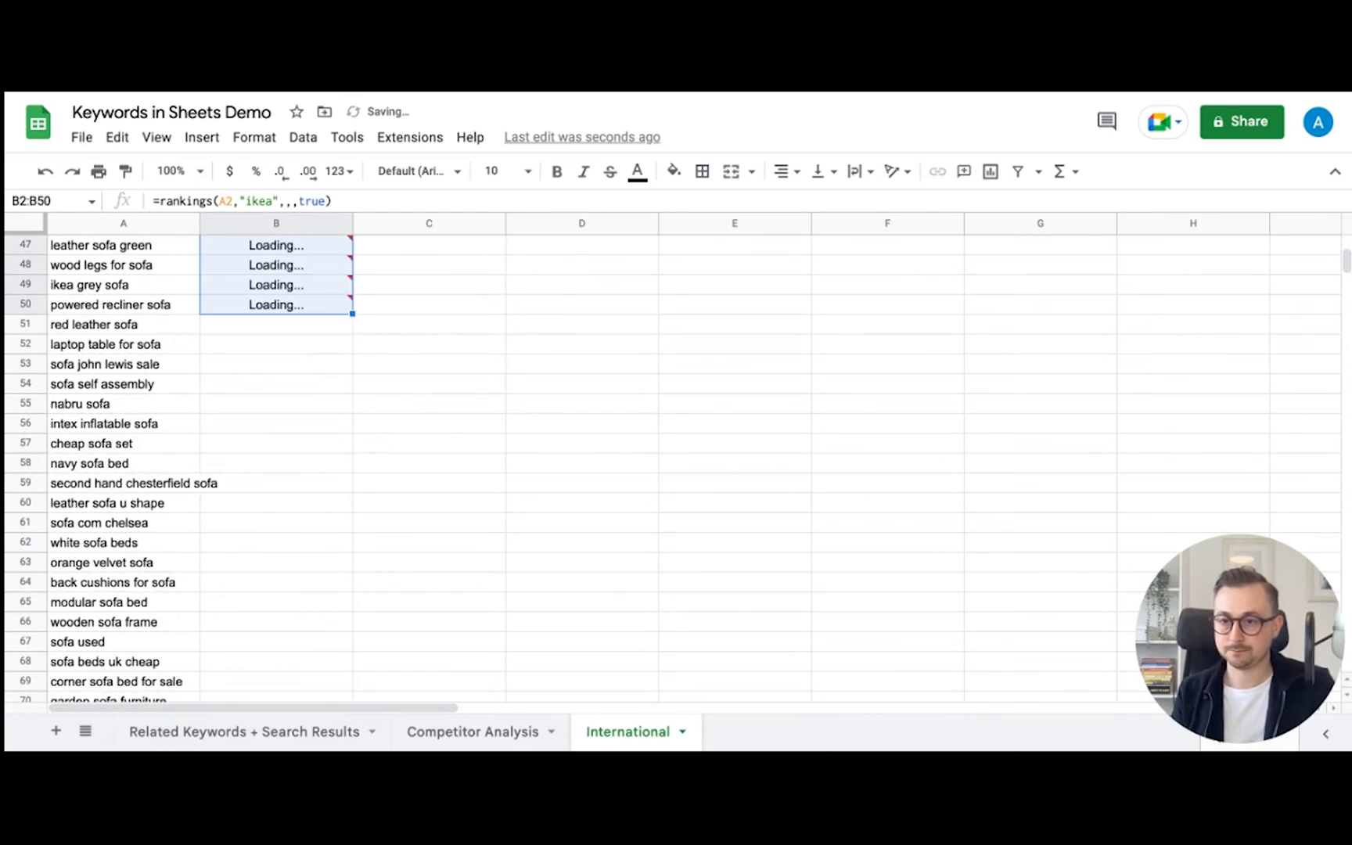
scroll(346, 408, up, 10)
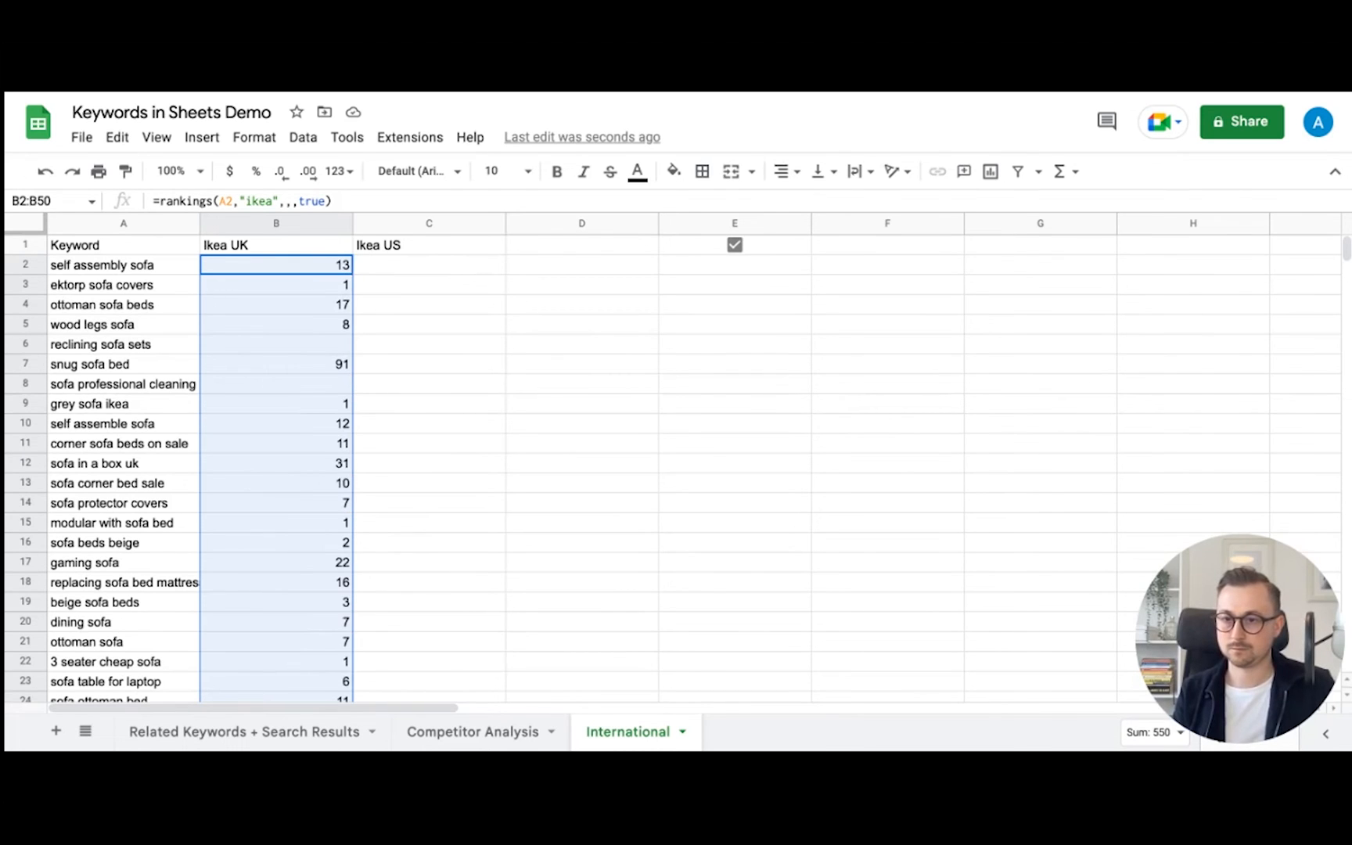
scroll(391, 466, down, 5)
scroll(403, 481, down, 10)
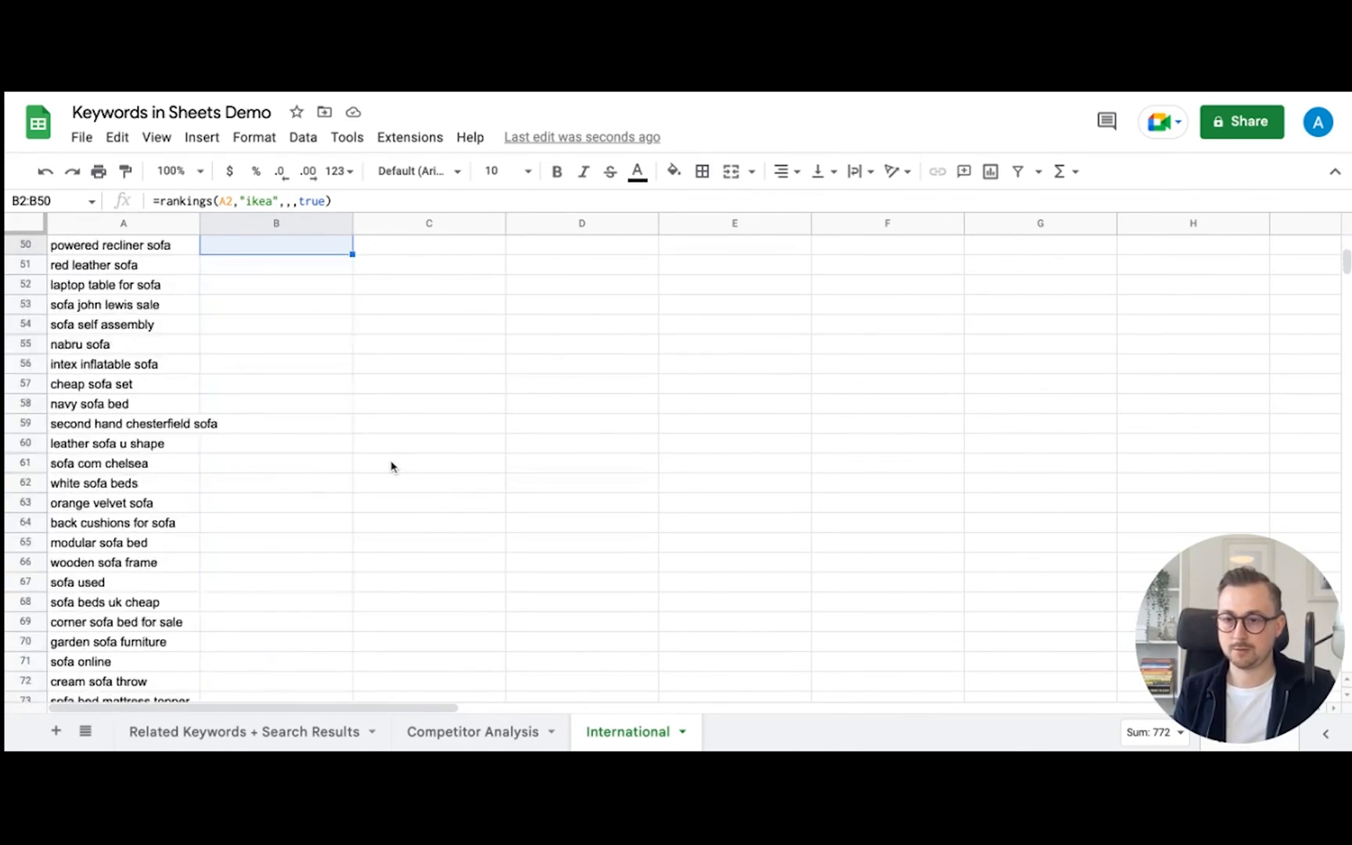
scroll(403, 479, up, 15)
click(388, 270)
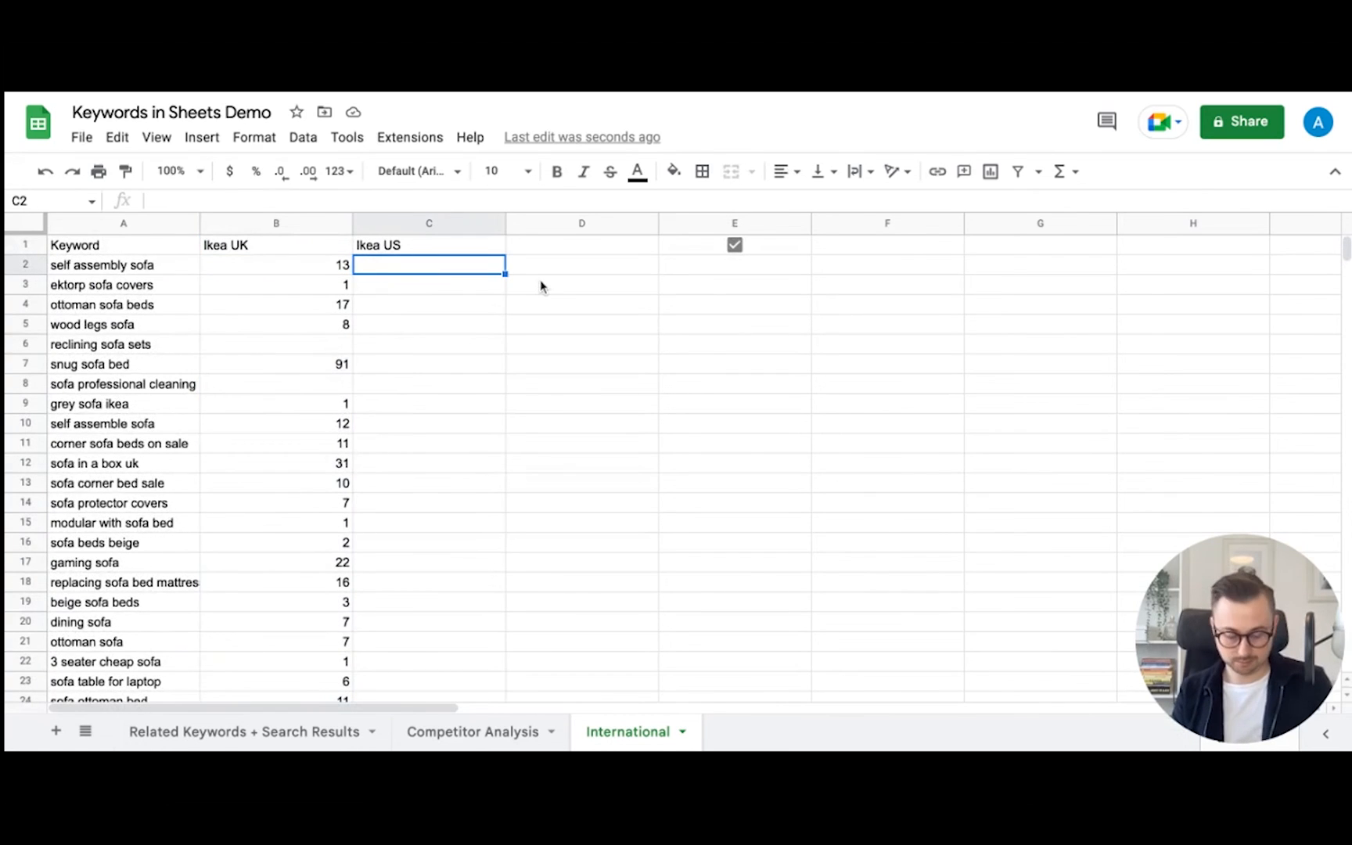
- Enter =rankings(A2,"ikea","us","en",true) in C2 for the Ikea US column
text(=rankings()
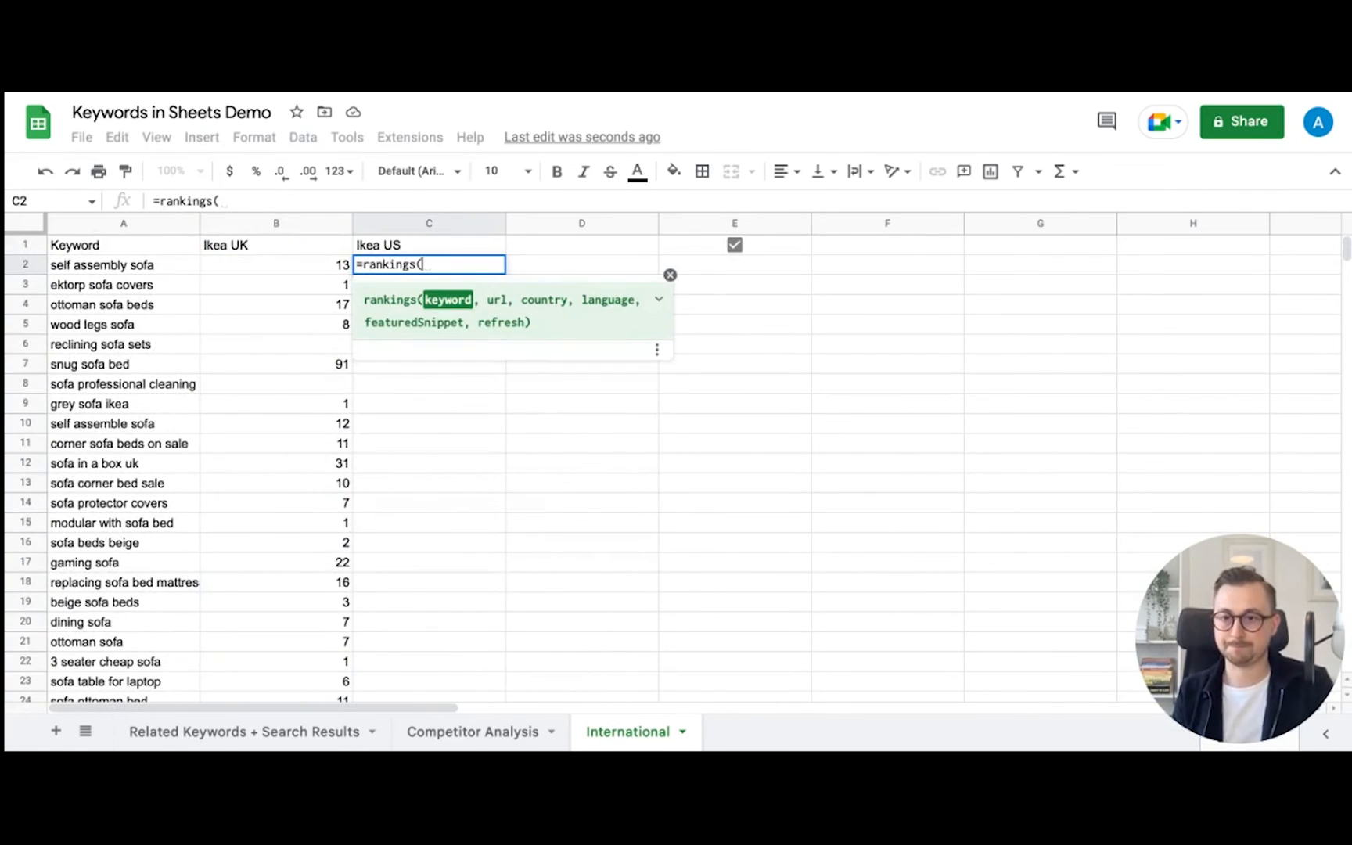
click(112, 267)
text(,)
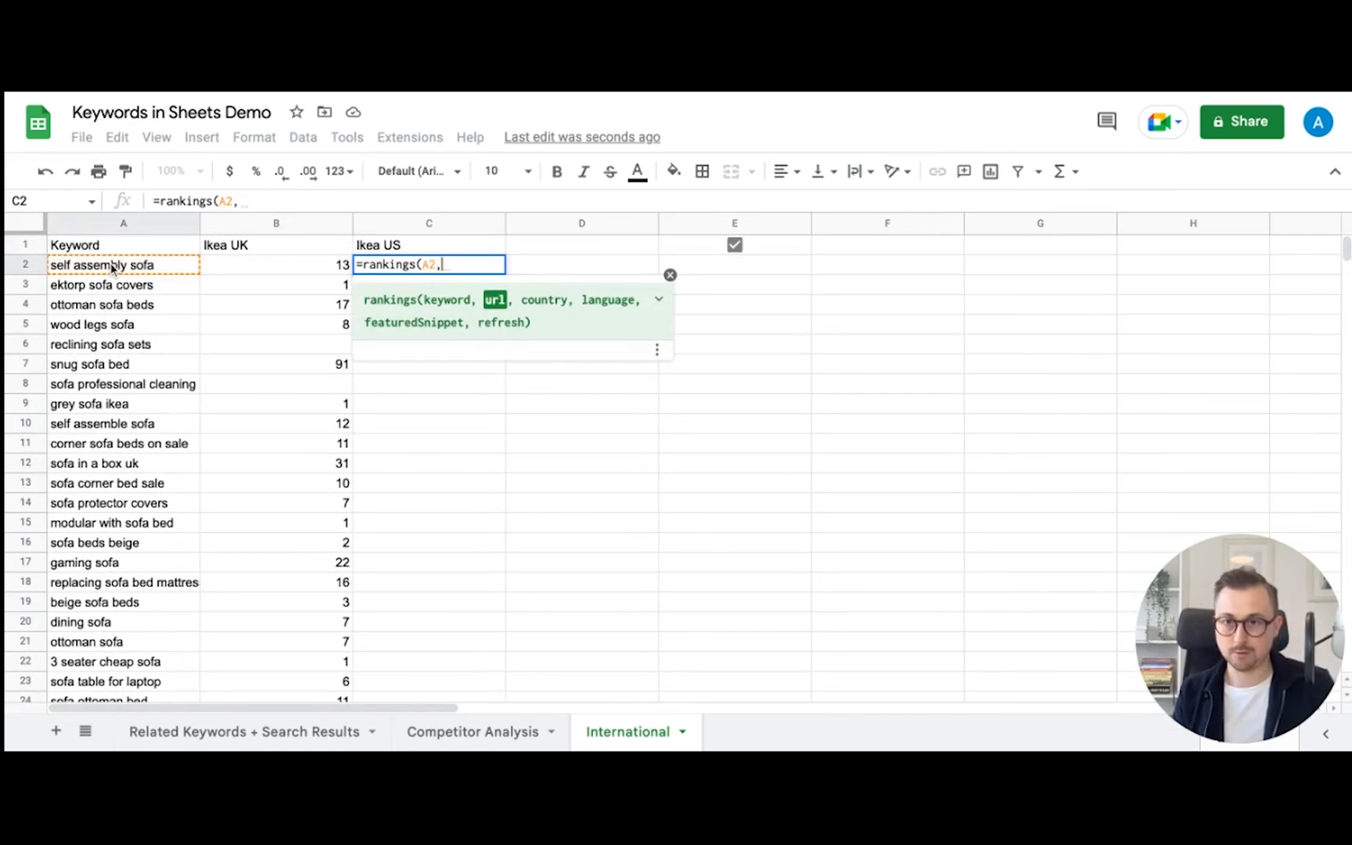
text("ikea")
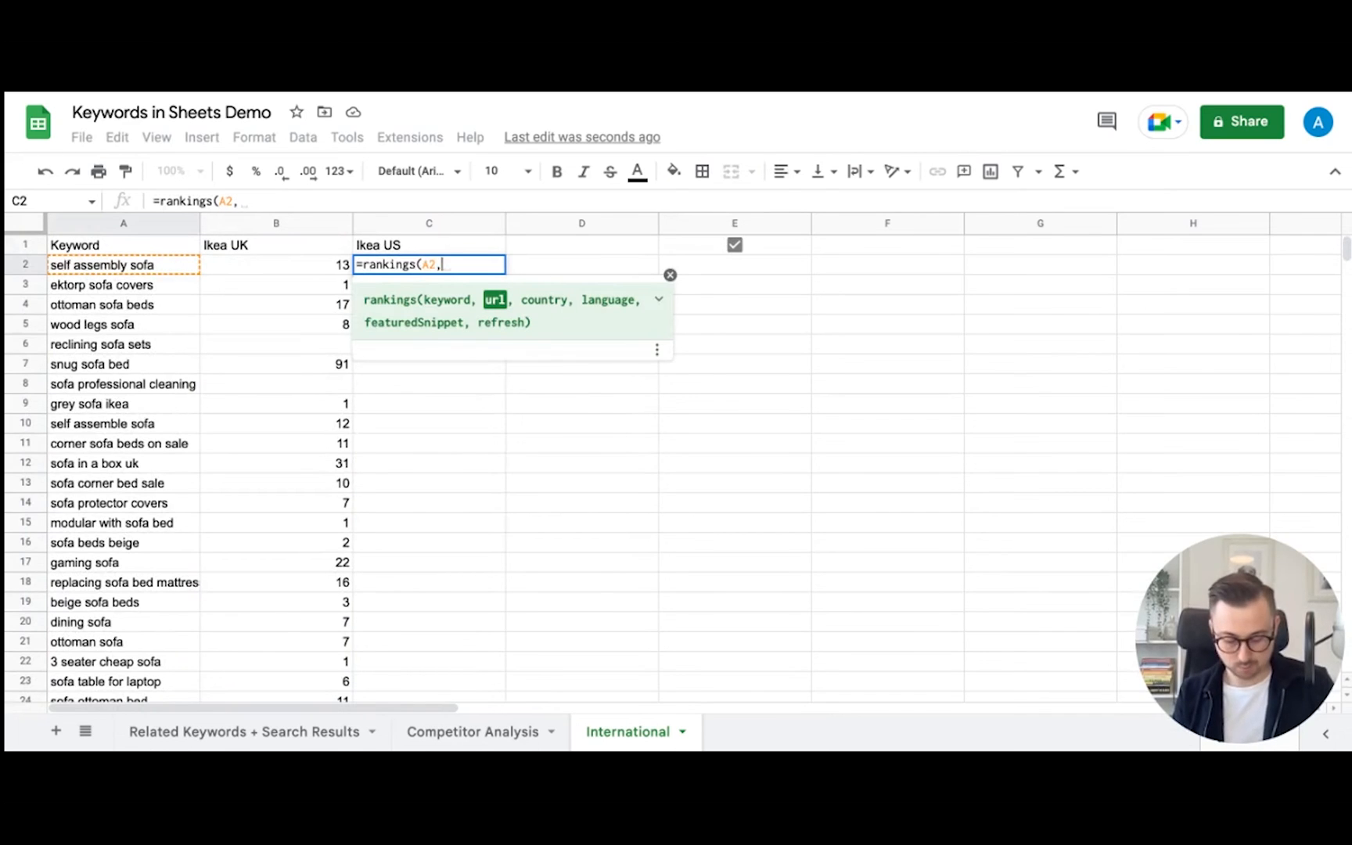
text(,"us")
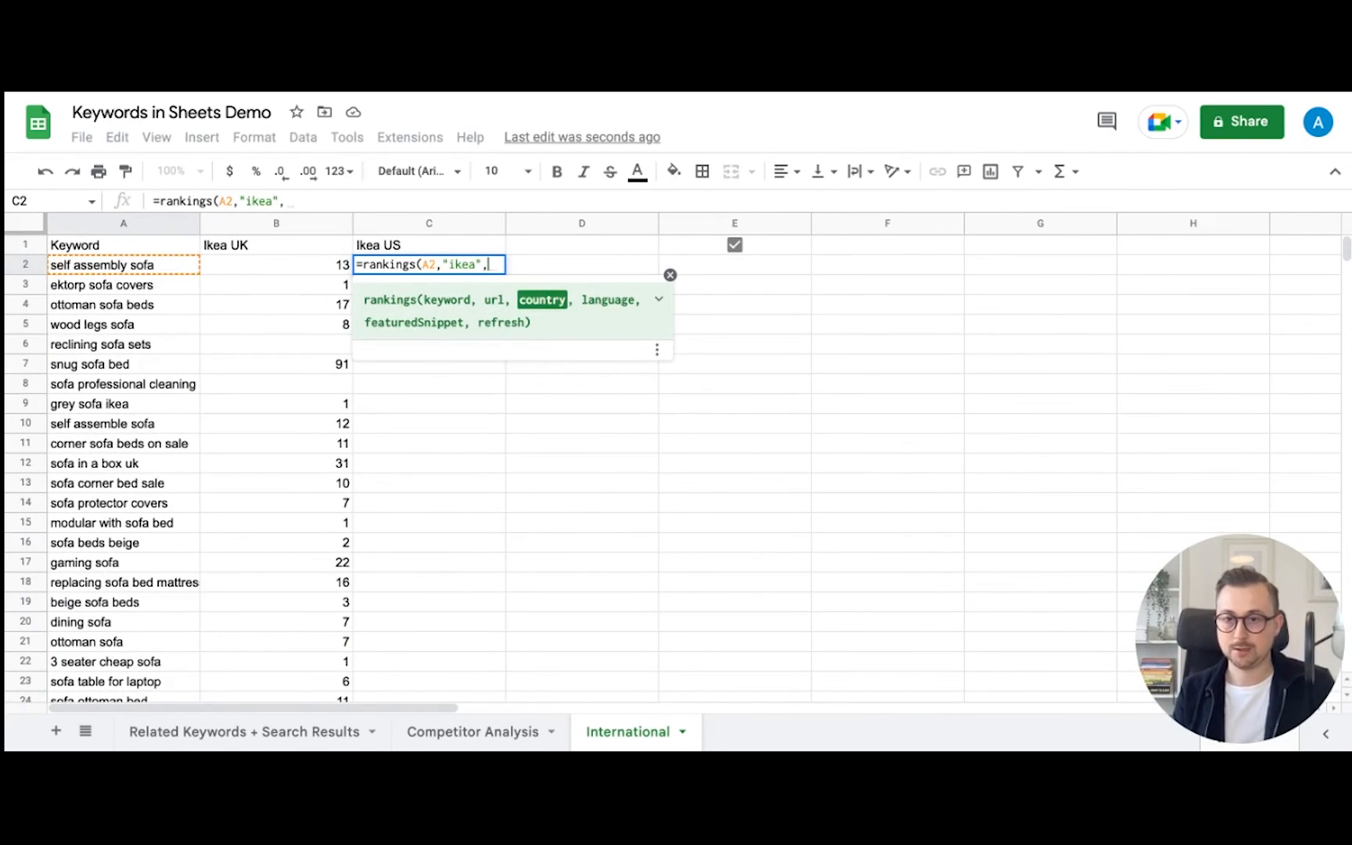
text(,"en")
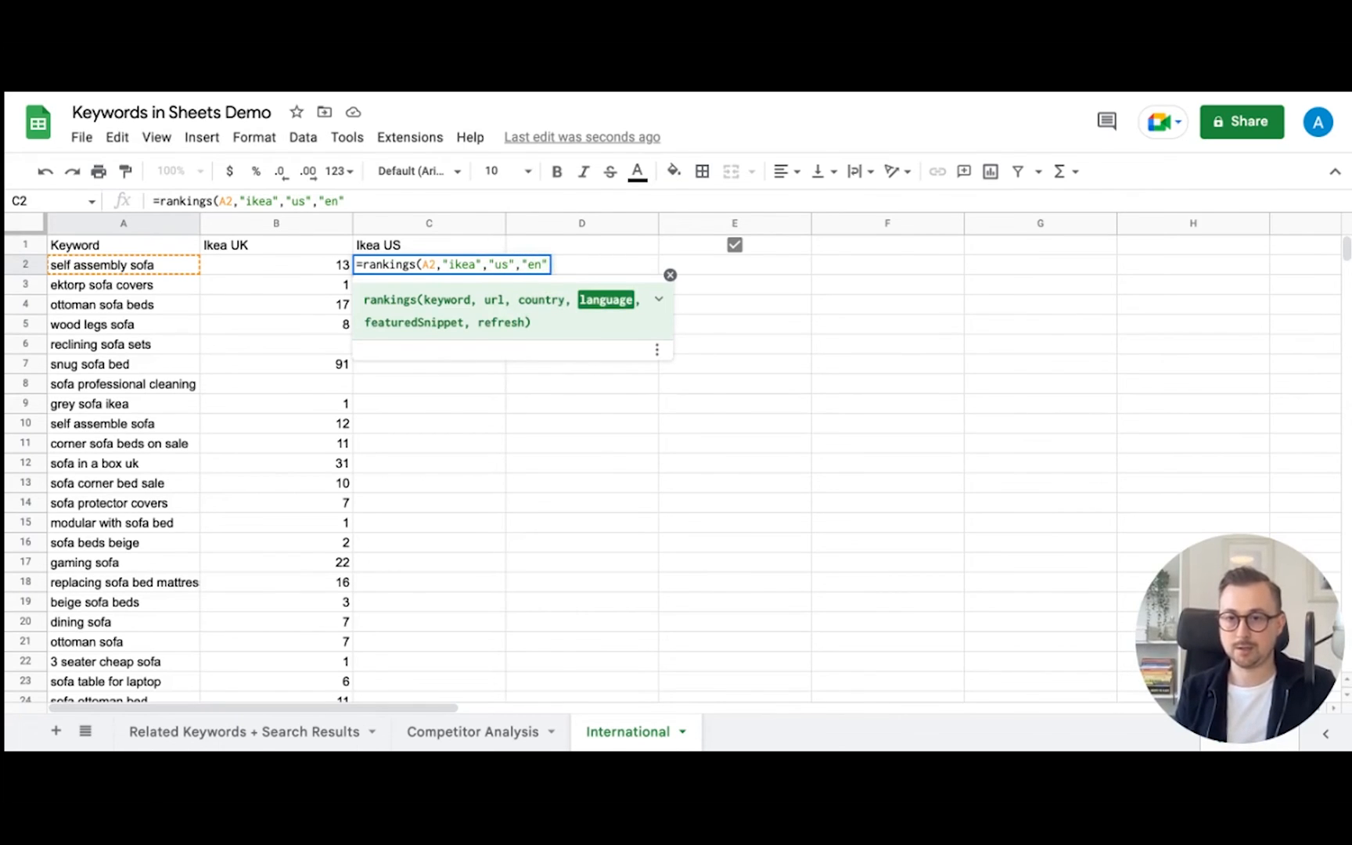
text(,true)
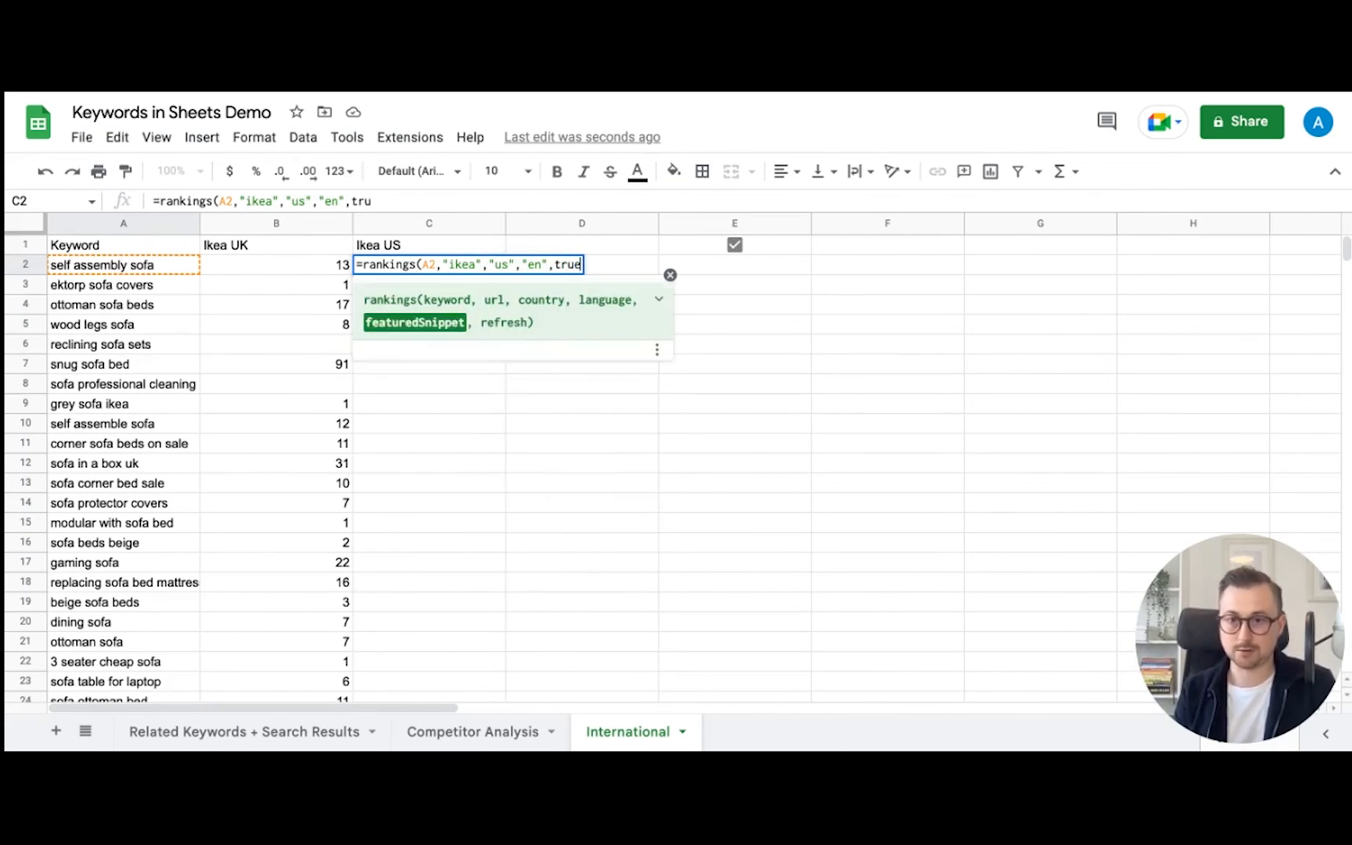
text())
key(Return)
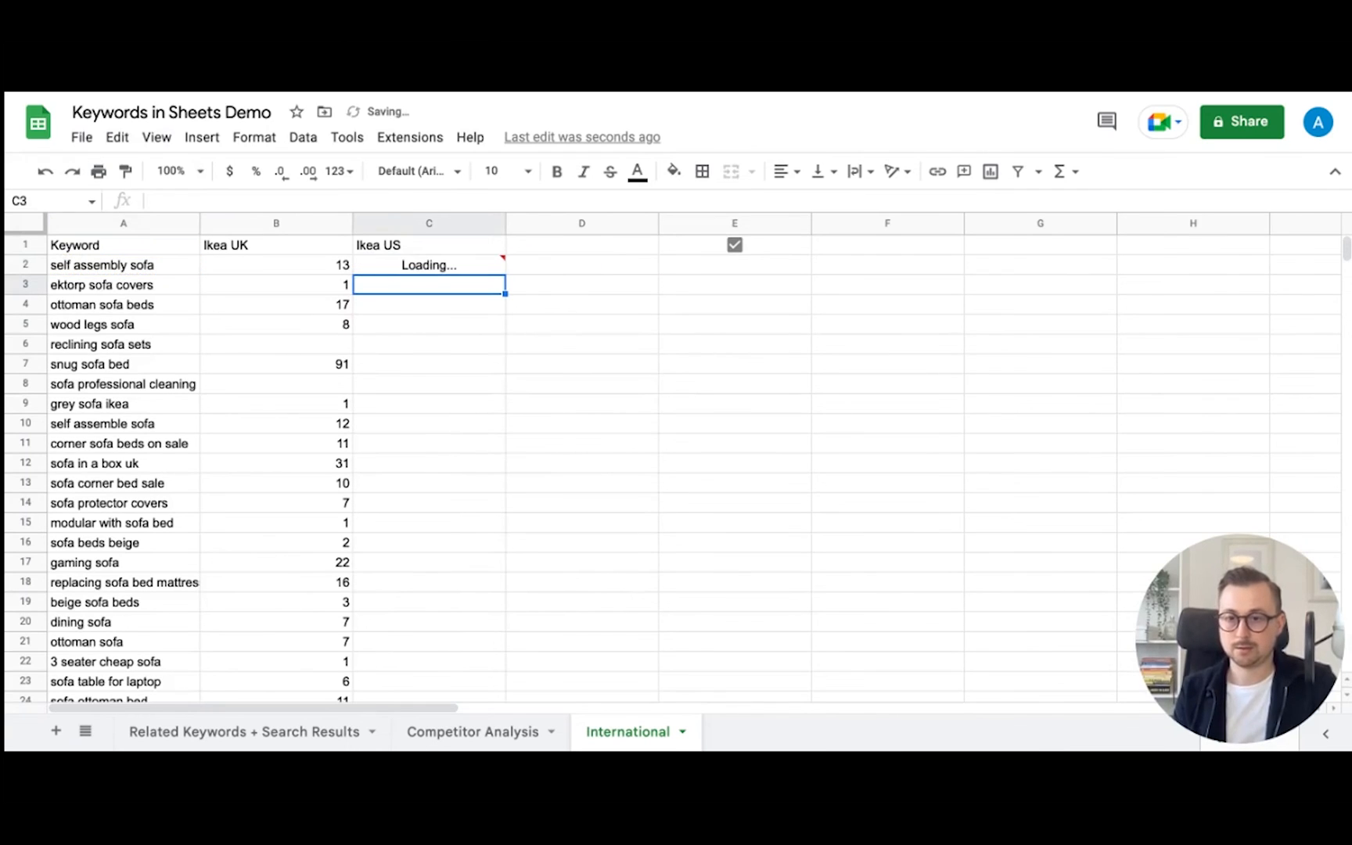
- Fill the Ikea US formula down to C49, showing ranks like 22, 1 and 37
click(470, 269)
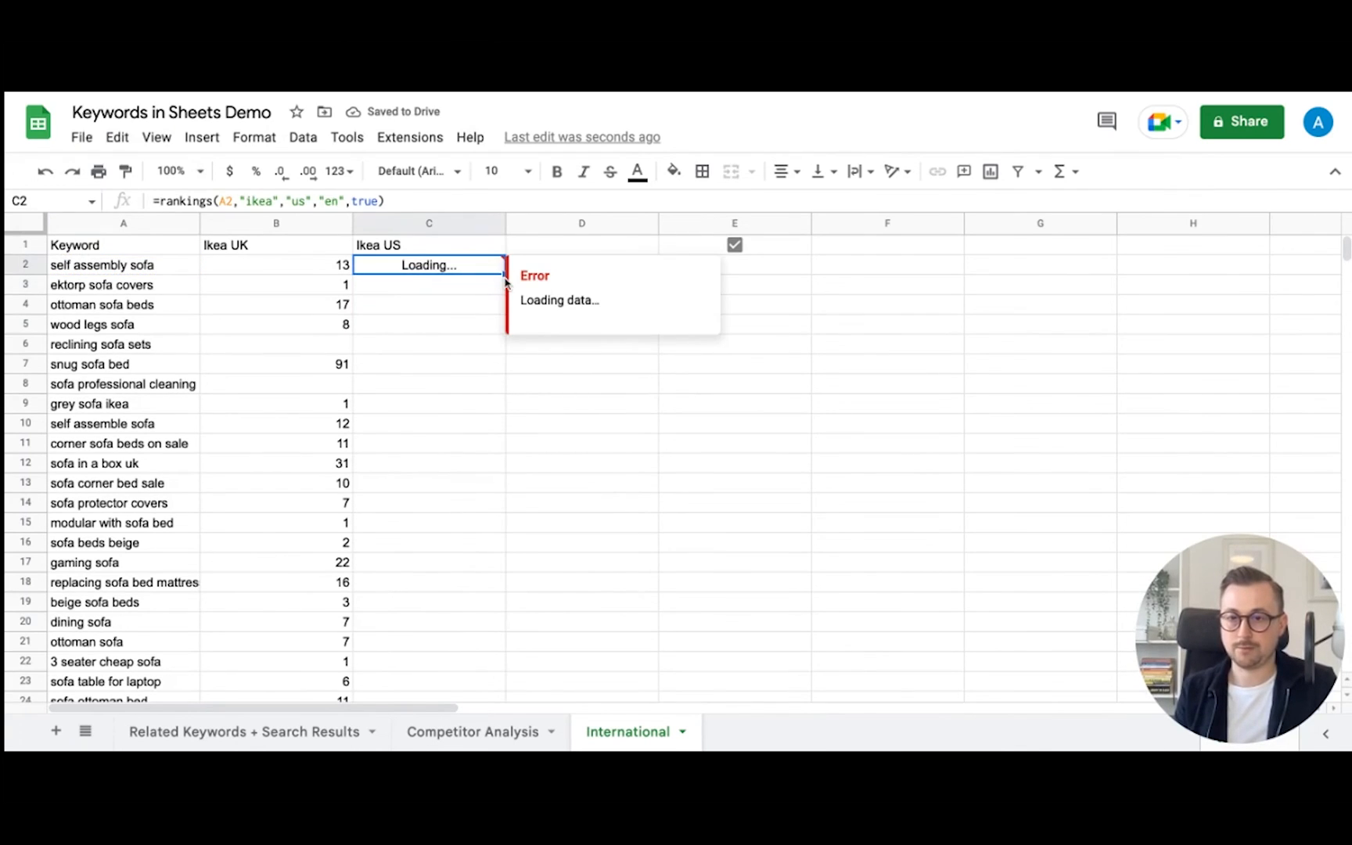
drag(505, 273, 501, 309)
scroll(703, 330, up, 15)
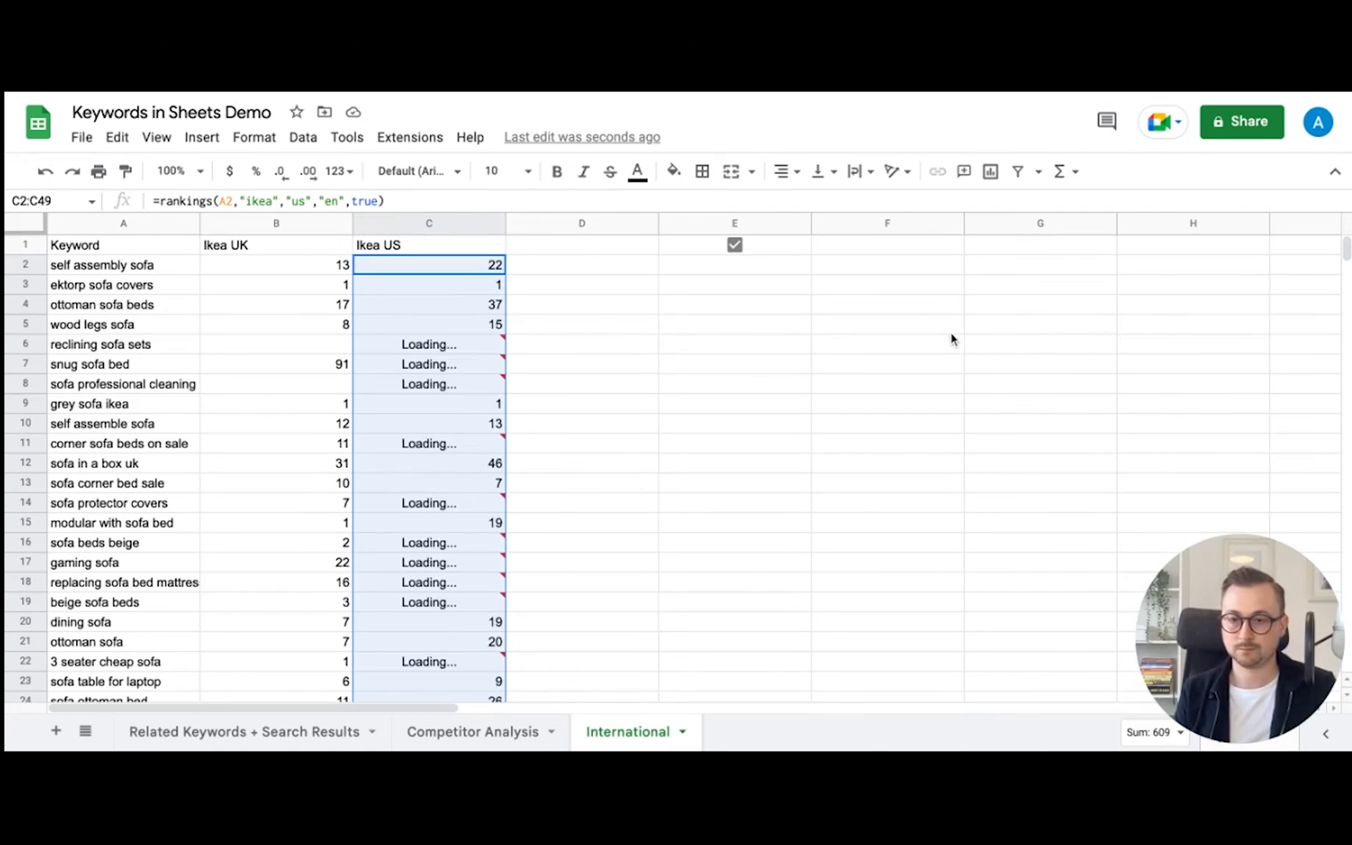
scroll(947, 406, down, 10)
scroll(951, 410, up, 10)
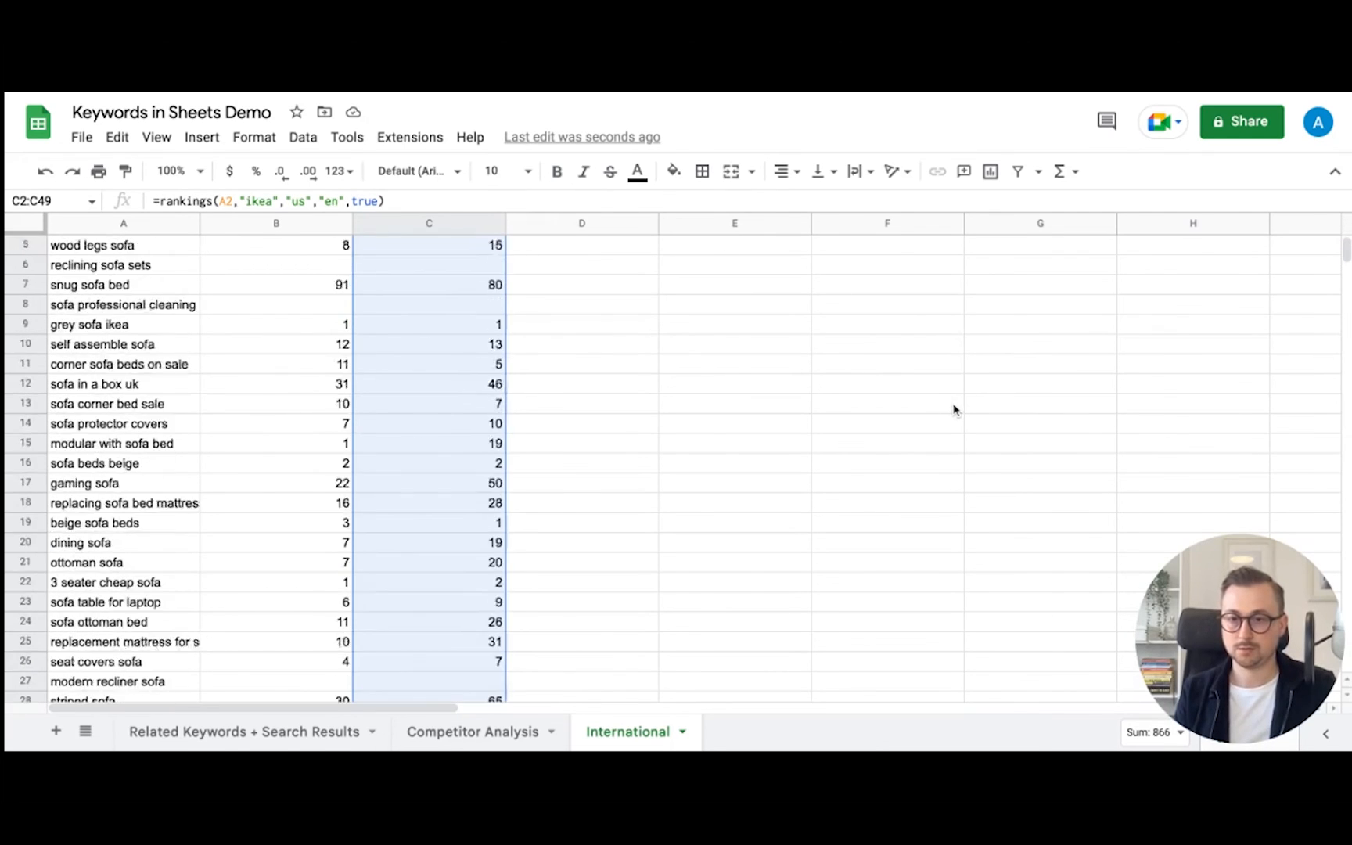
click(1028, 373)
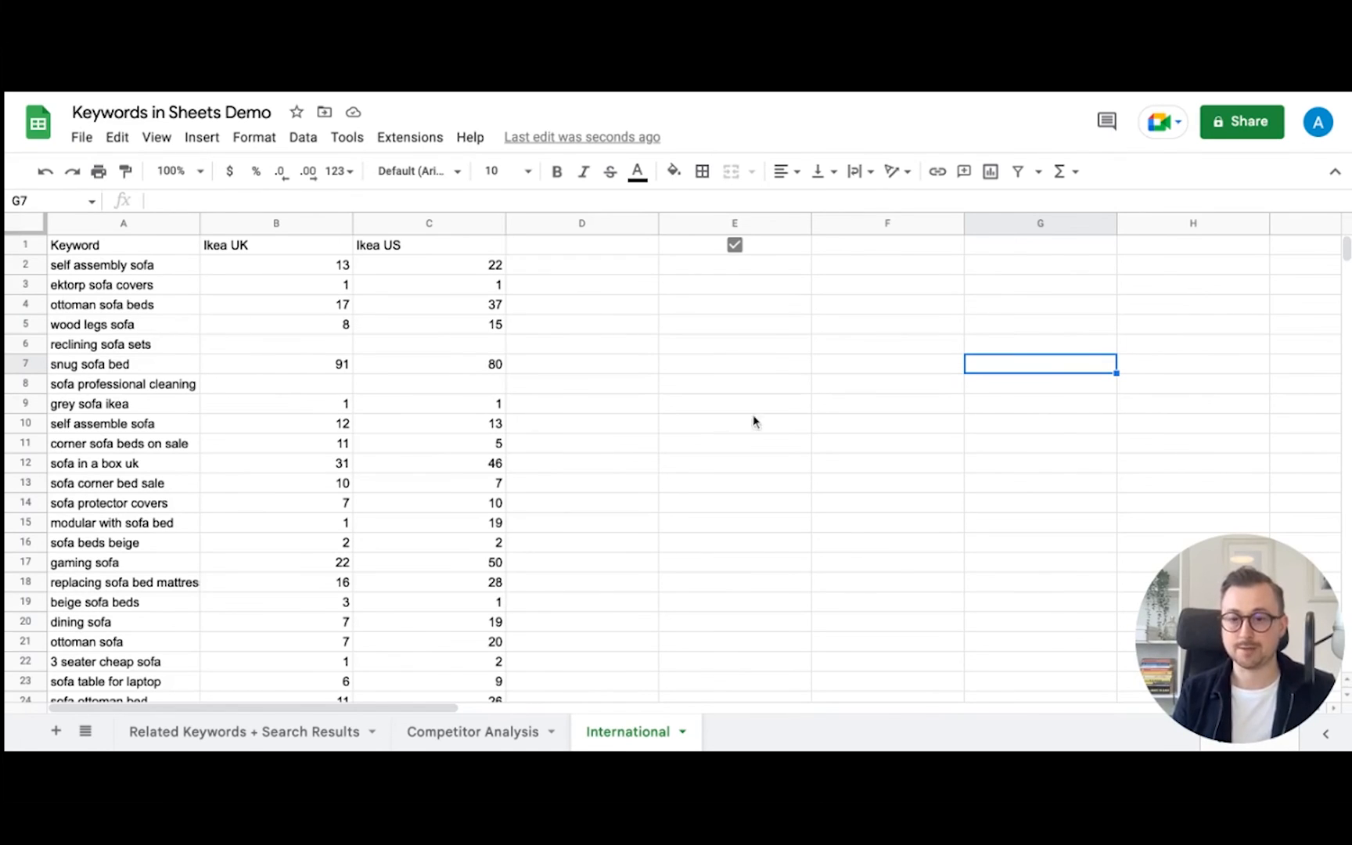
- Review the Related Keywords + Search Results sheet's result URLs, titles and related searches, previewing links
click(844, 421)
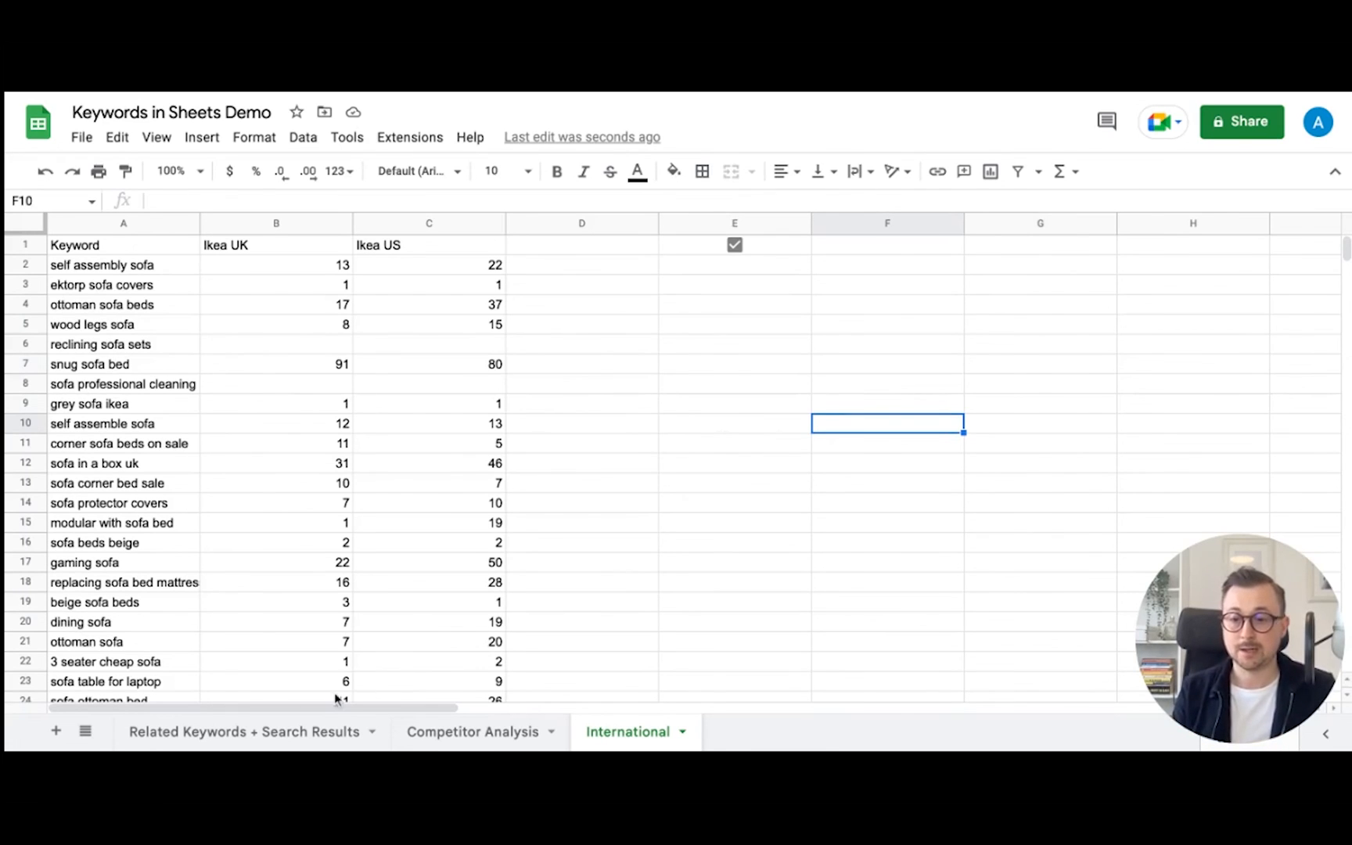
click(298, 737)
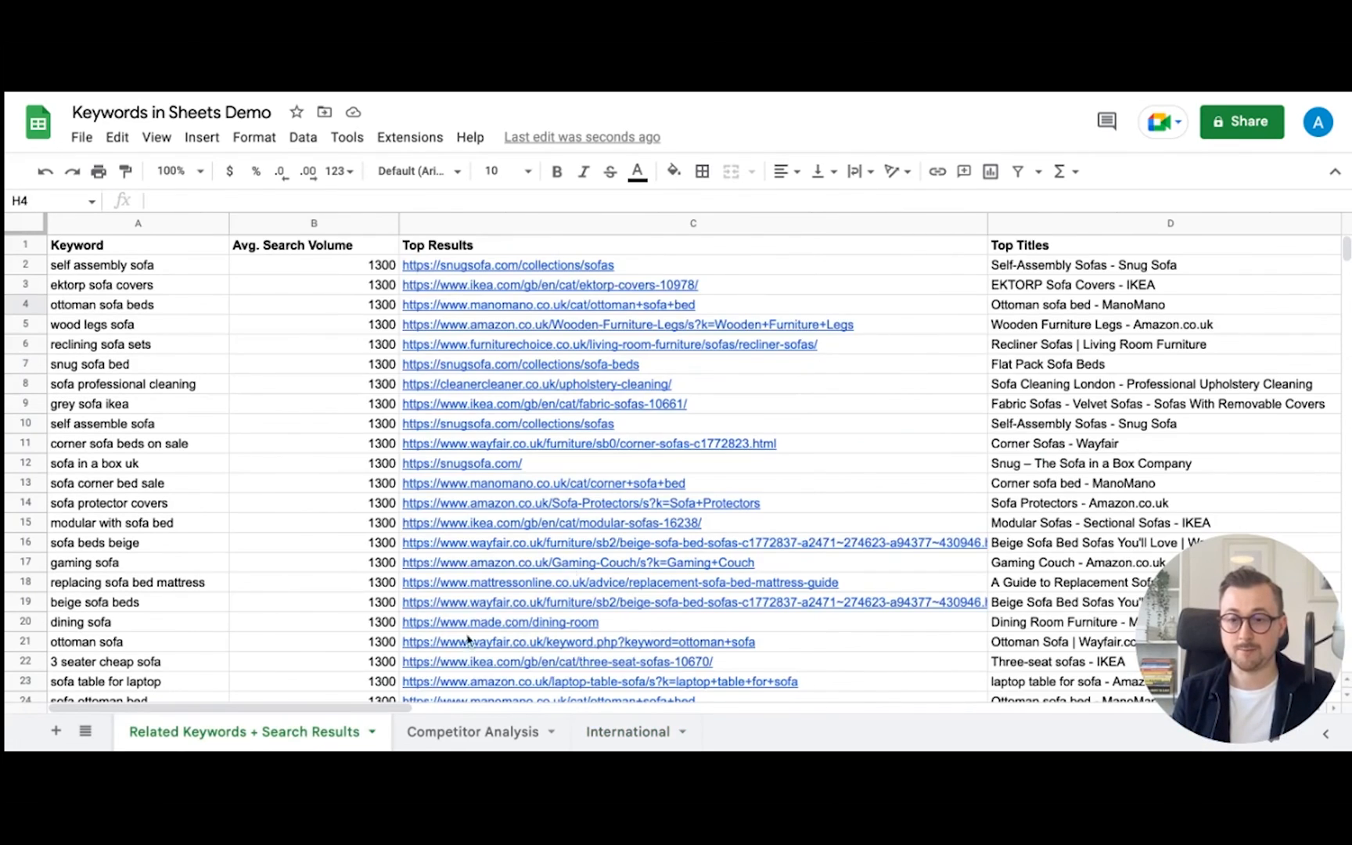
mouse_move(589, 550)
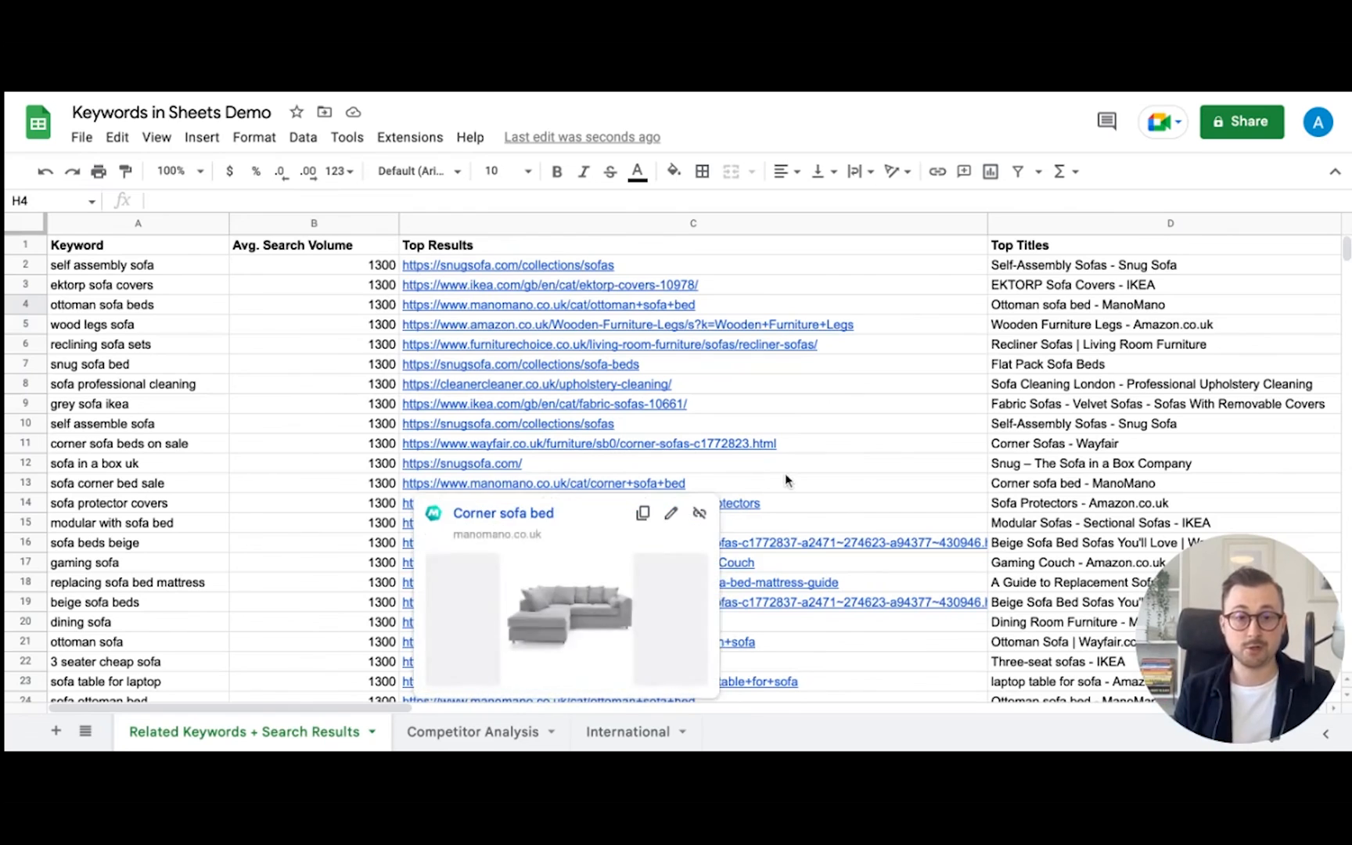
scroll(872, 450, right, 5)
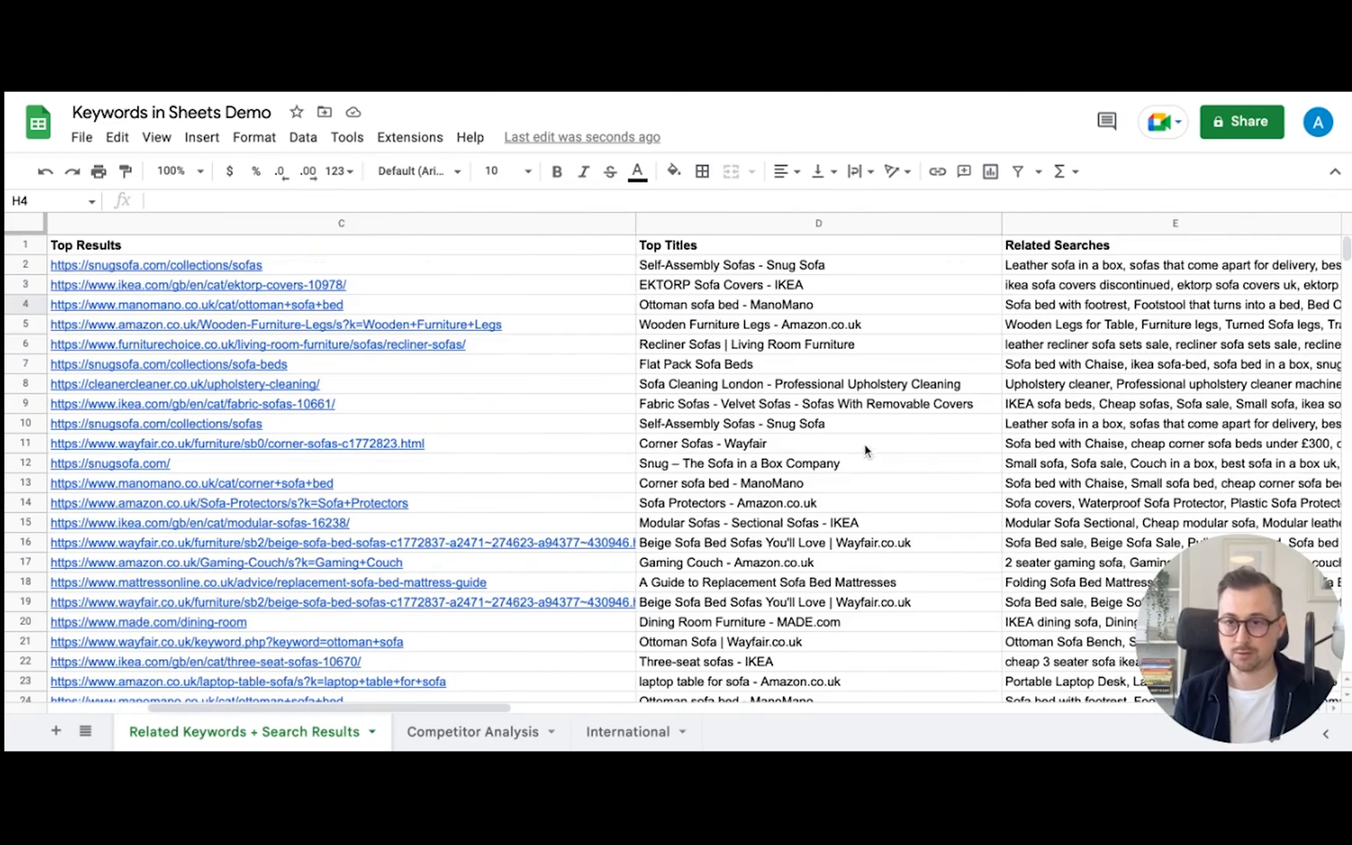
scroll(852, 438, right, 8)
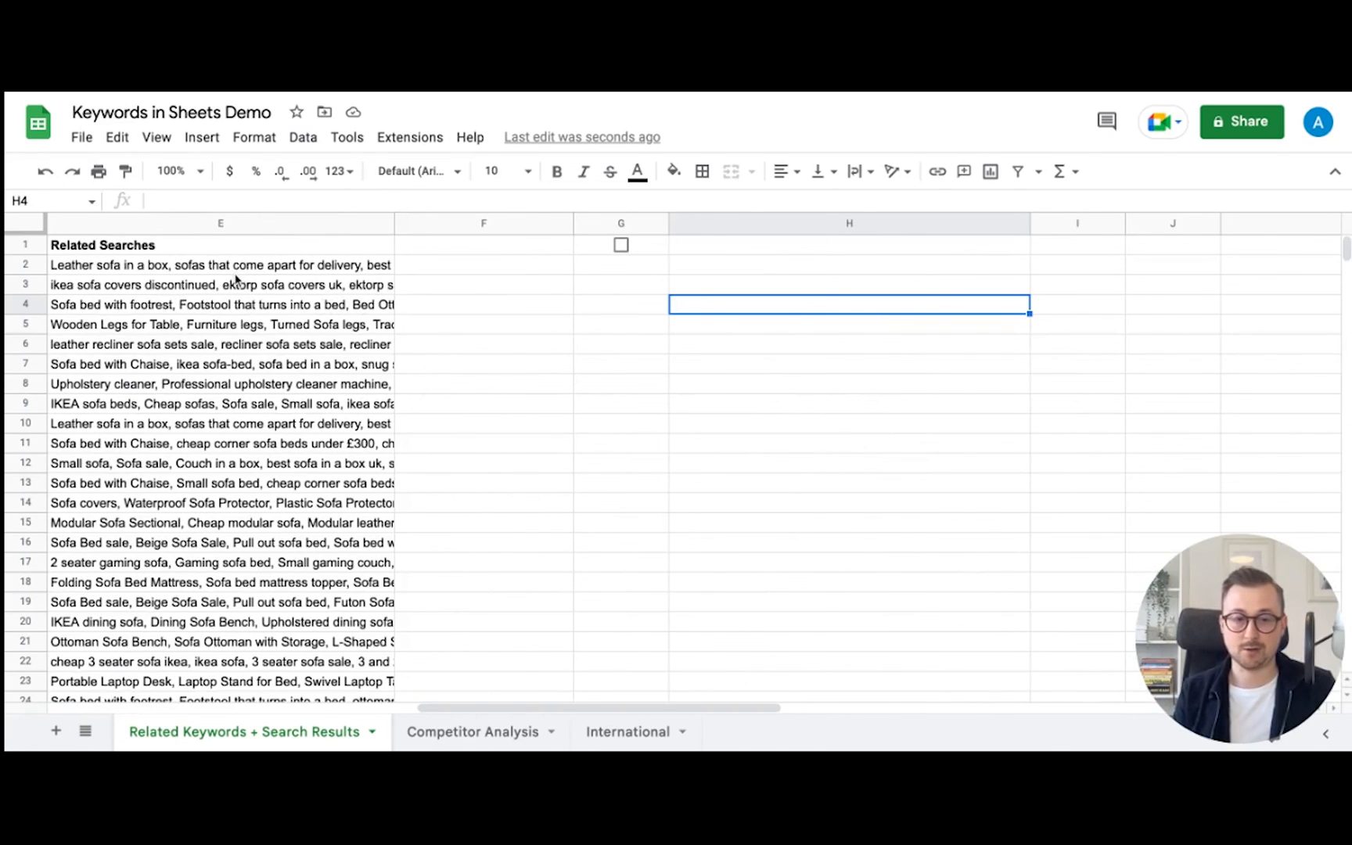
scroll(231, 282, left, 10)
mouse_move(579, 283)
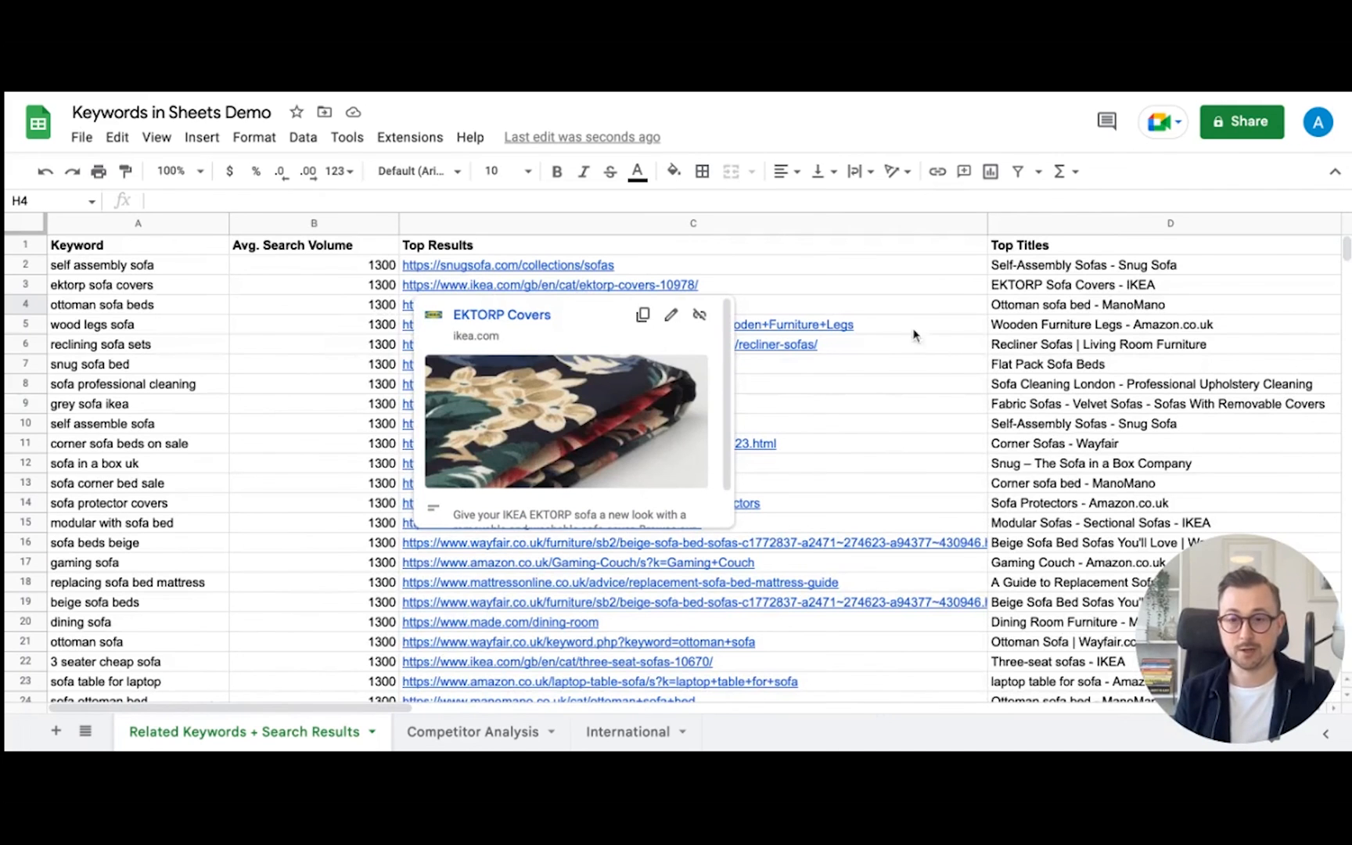
scroll(866, 307, right, 5)
scroll(866, 307, right, 8)
scroll(867, 310, left, 5)
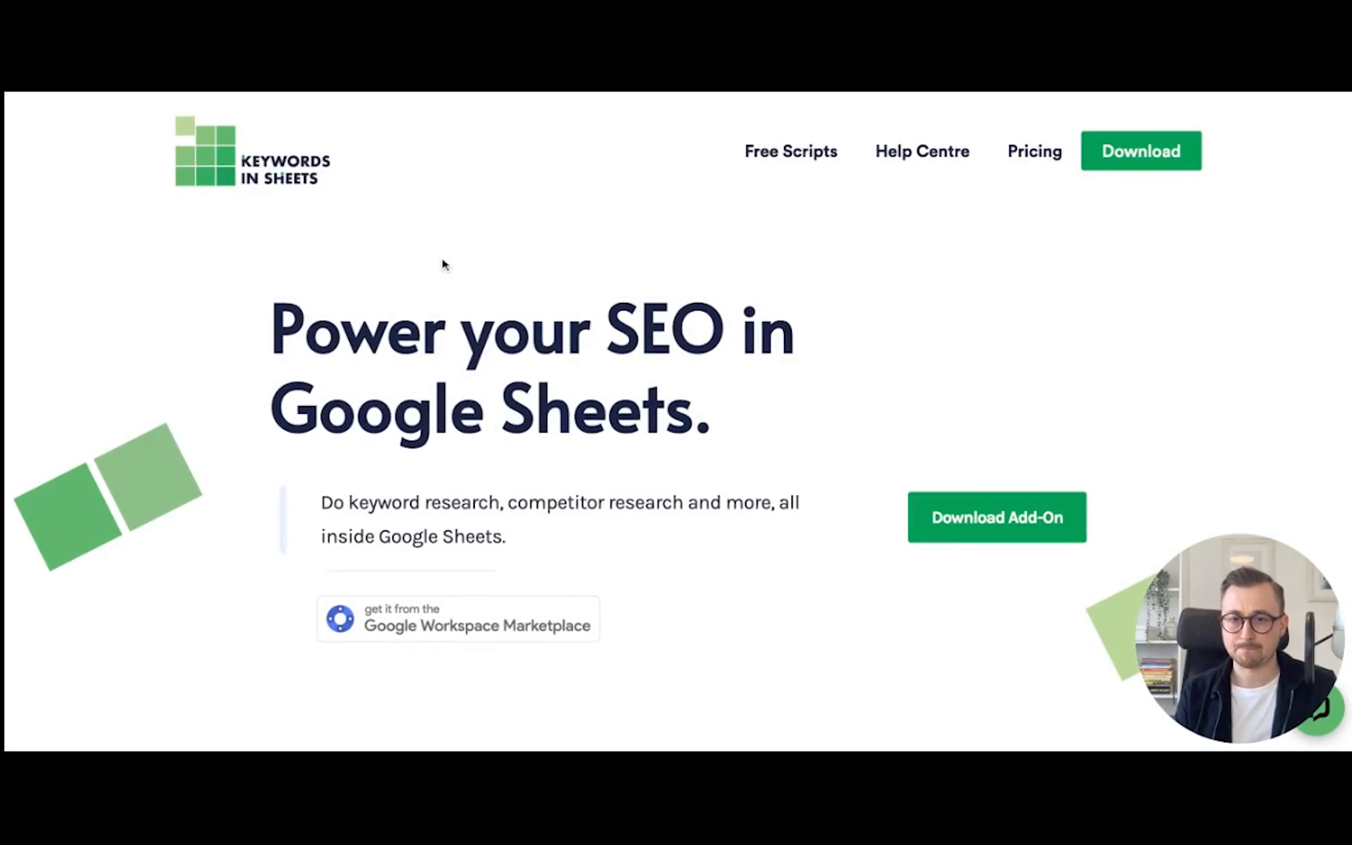
- Review the Keywords in Sheets pricing plans, then go to its Google Workspace Marketplace listing
scroll(853, 458, down, 1)
scroll(854, 458, down, 20)
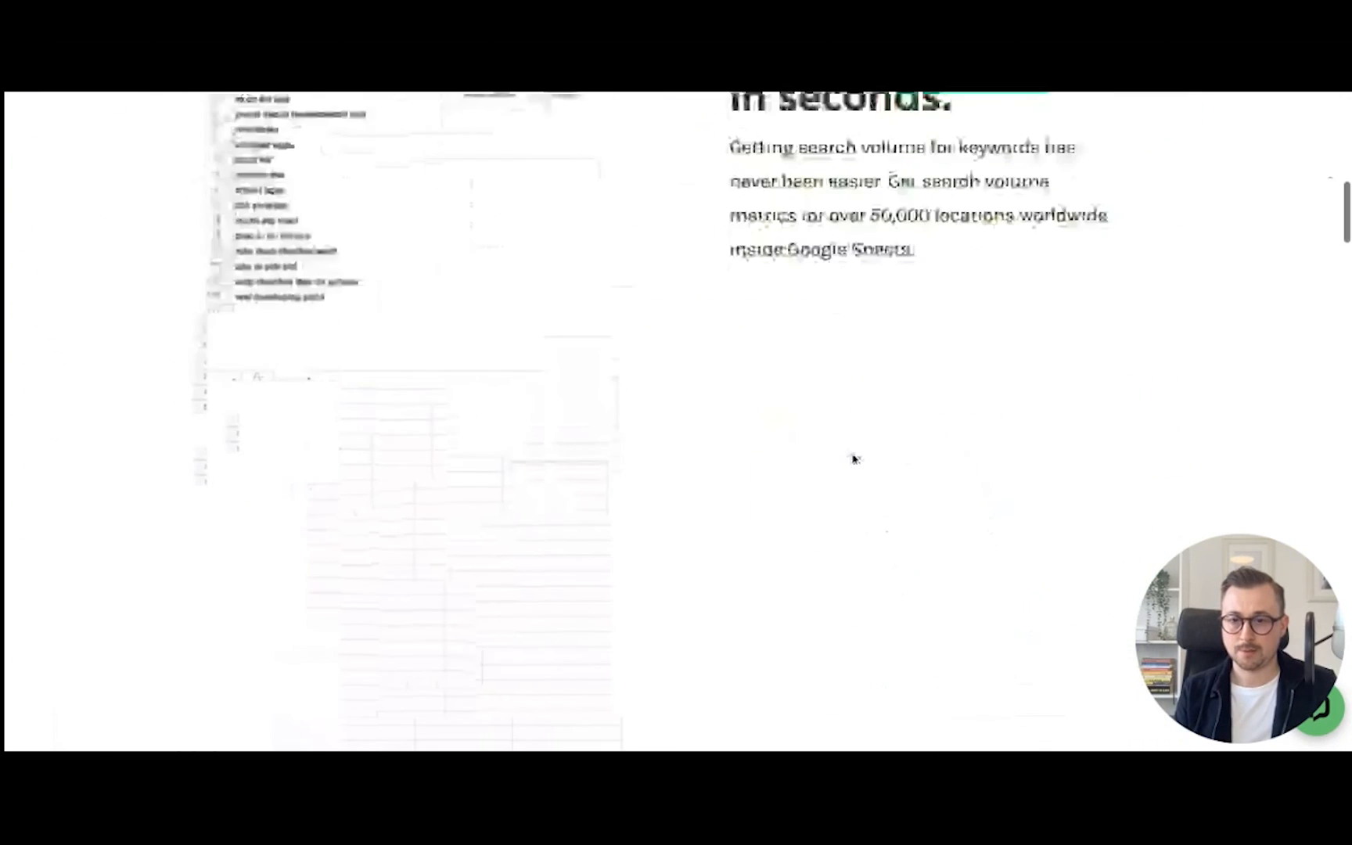
scroll(853, 458, down, 6)
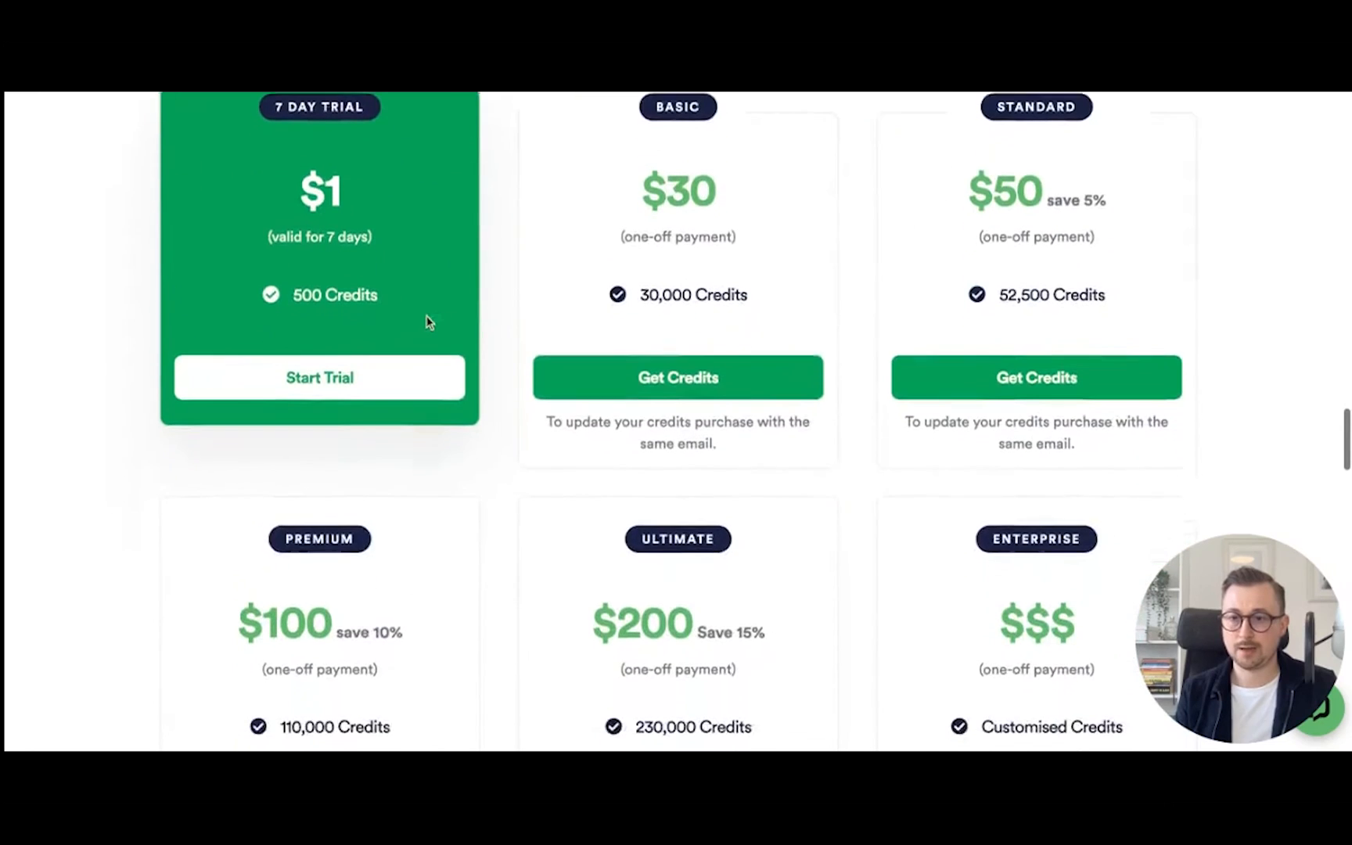
scroll(413, 269, up, 1)
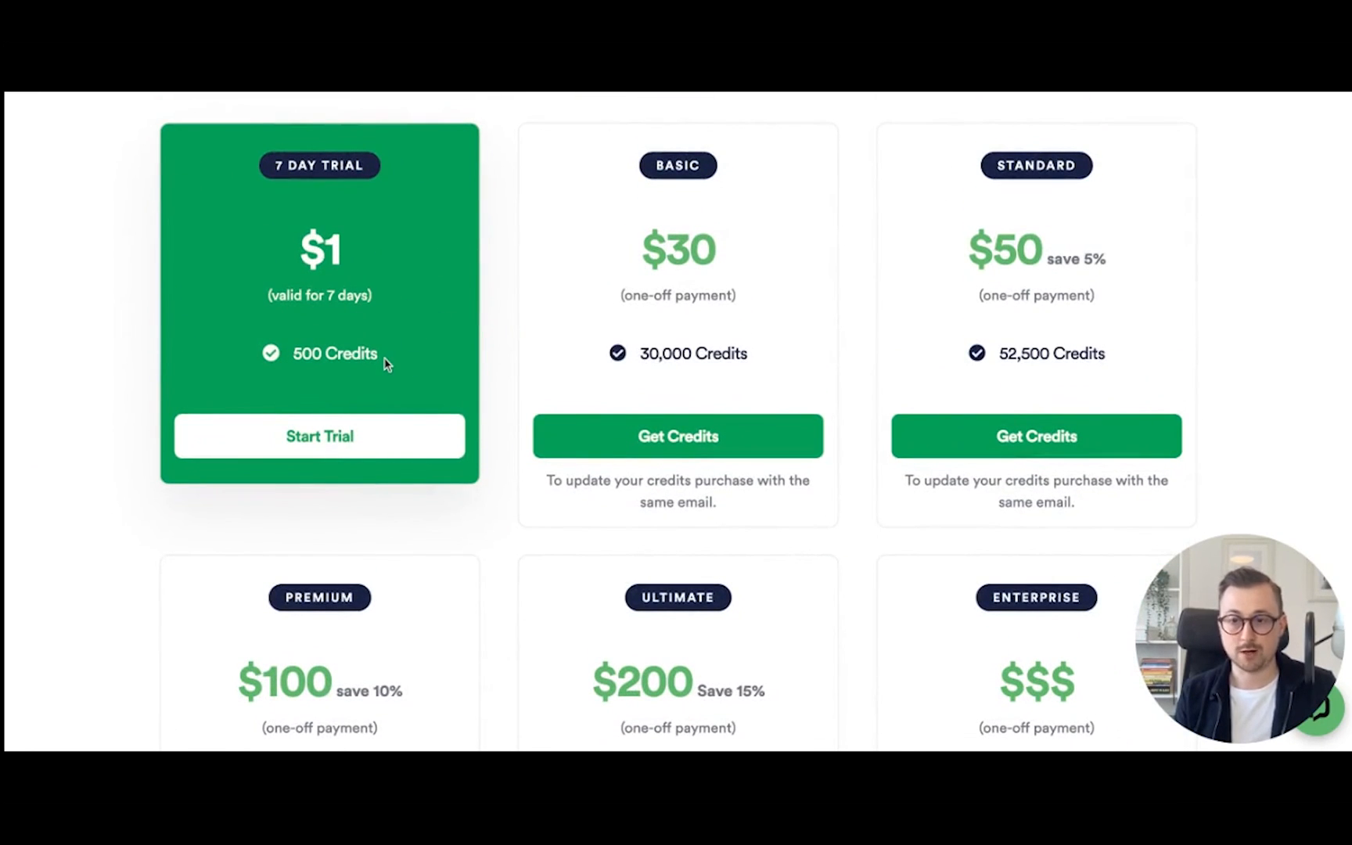
scroll(444, 332, up, 15)
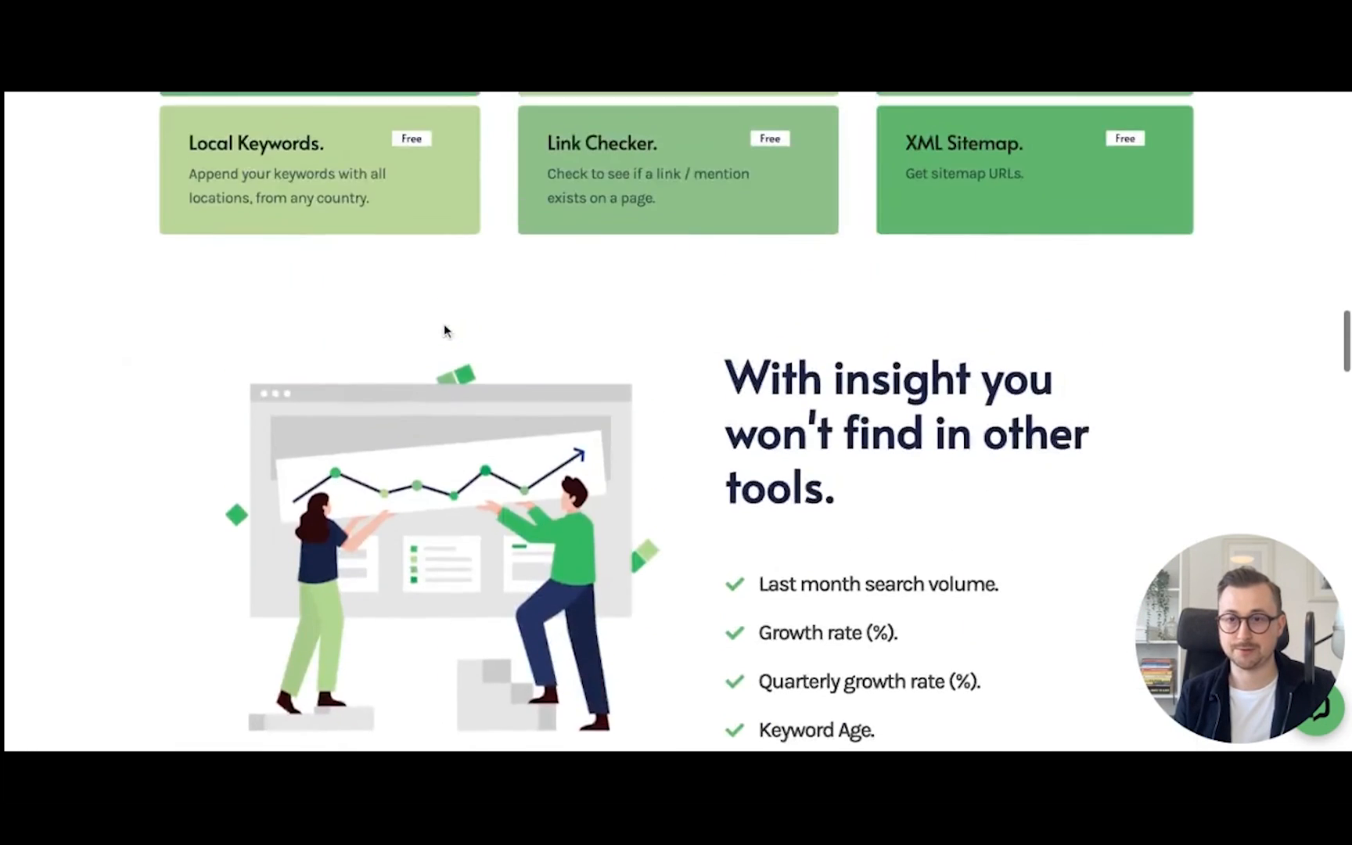
scroll(444, 332, up, 10)
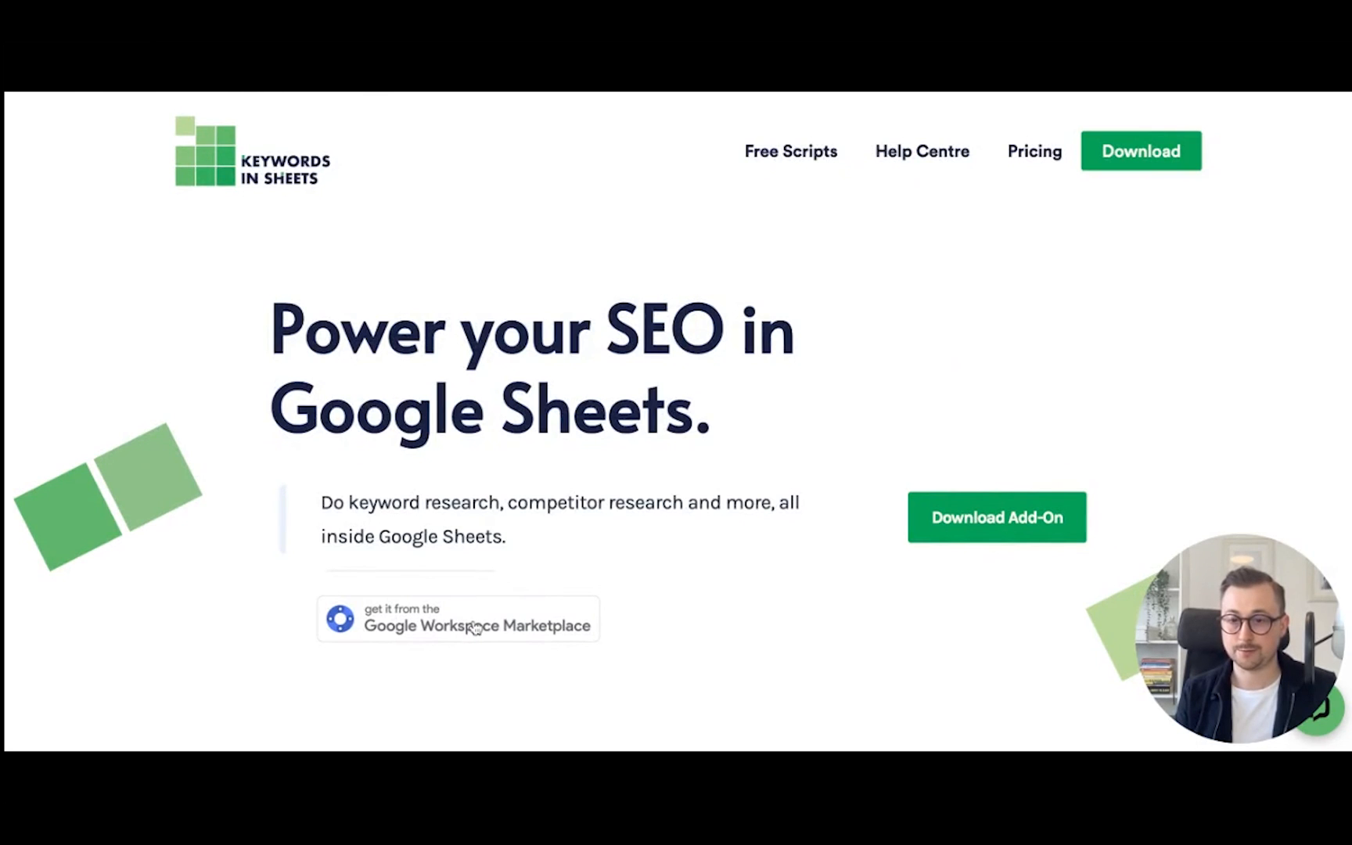
click(475, 627)
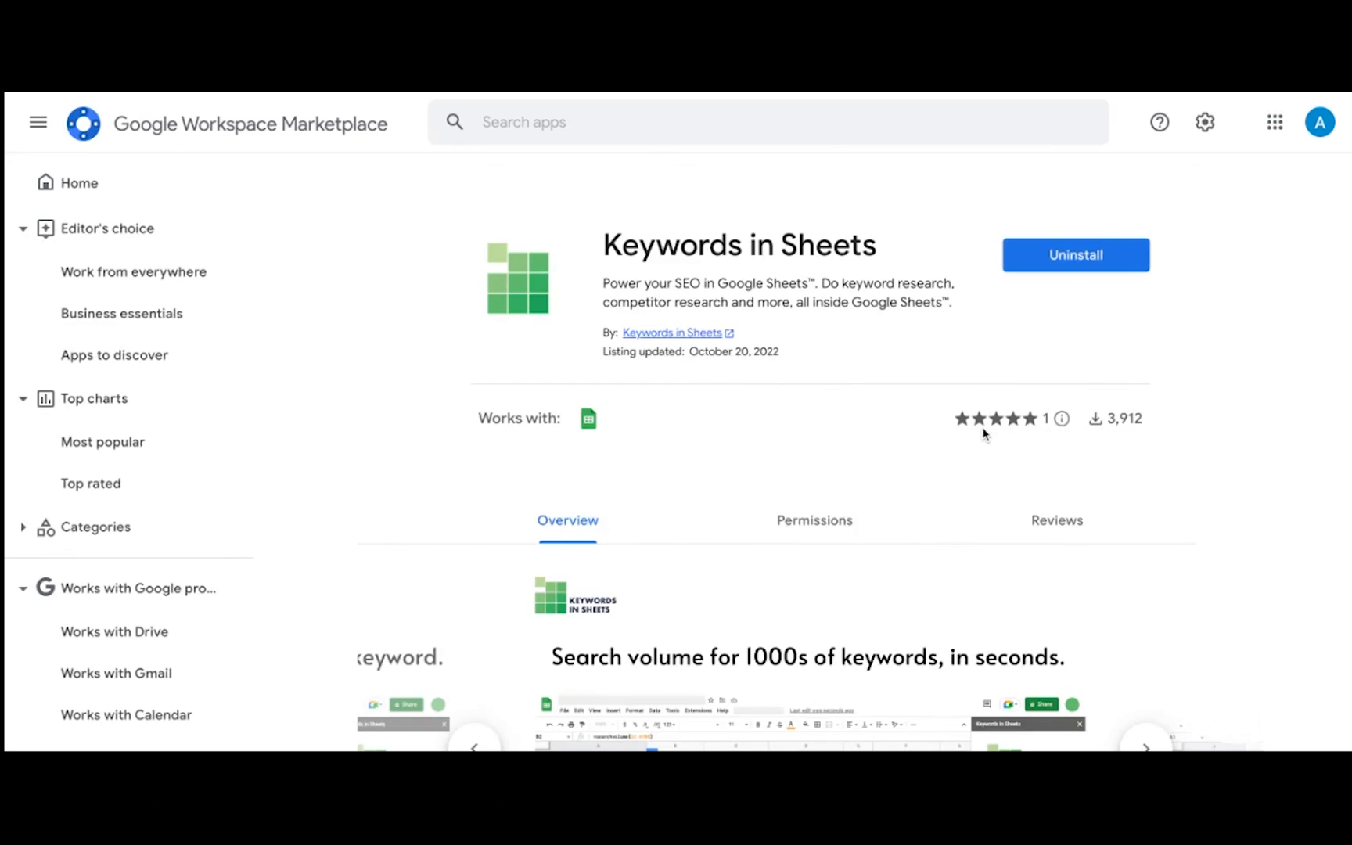
- Scroll through the Keywords in Sheets Marketplace overview carousel and back to the top
scroll(984, 434, down, 1)
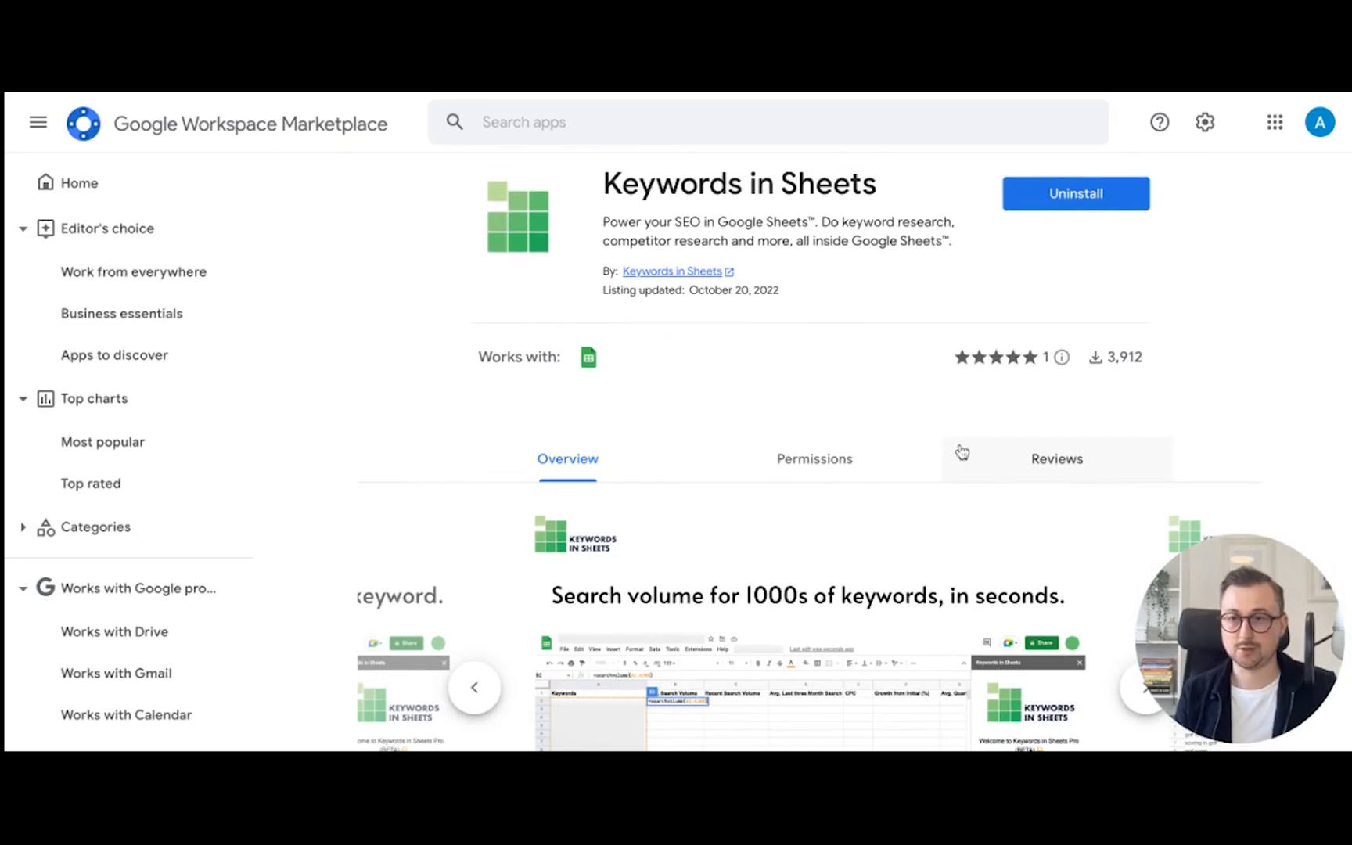
scroll(962, 446, down, 1)
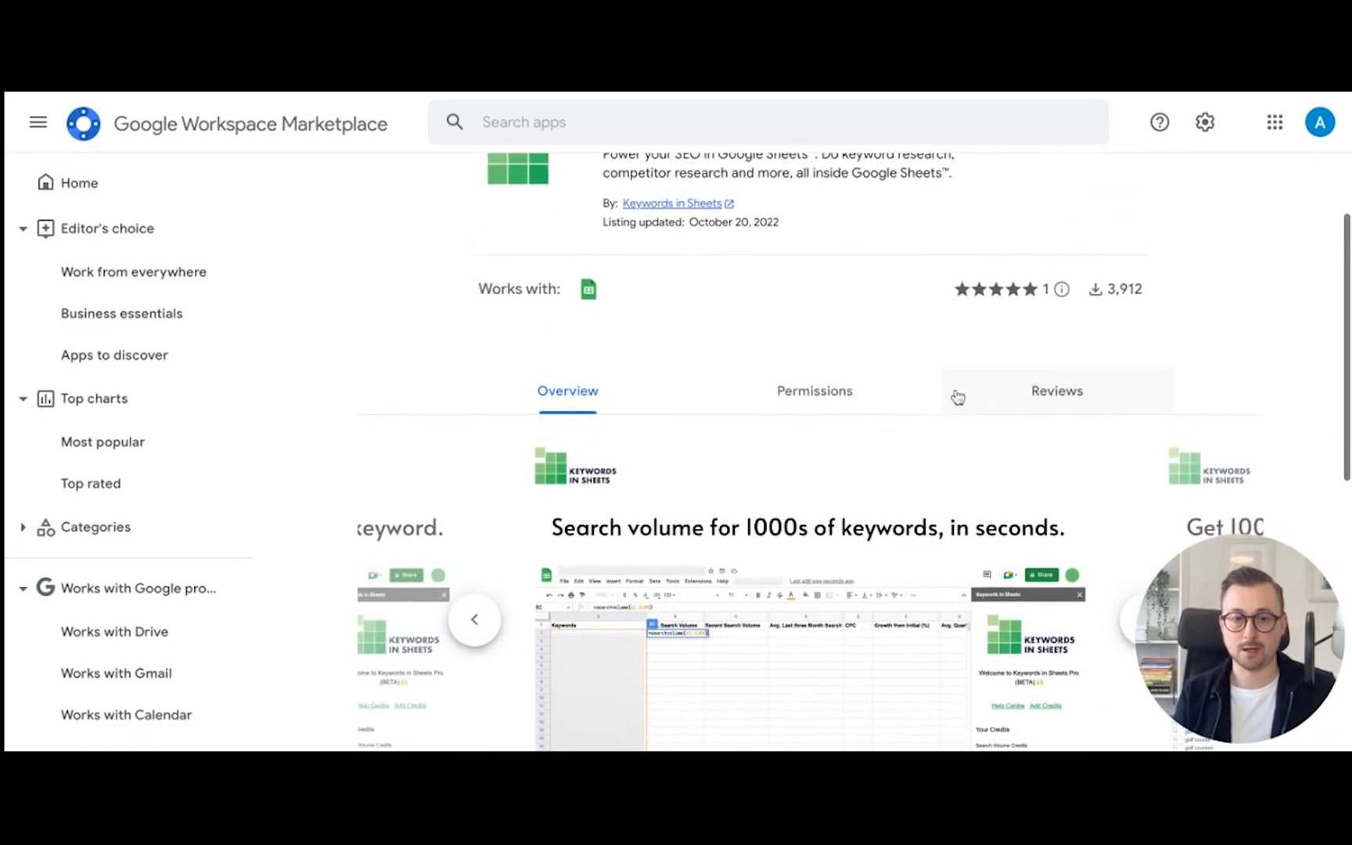
scroll(958, 397, down, 1)
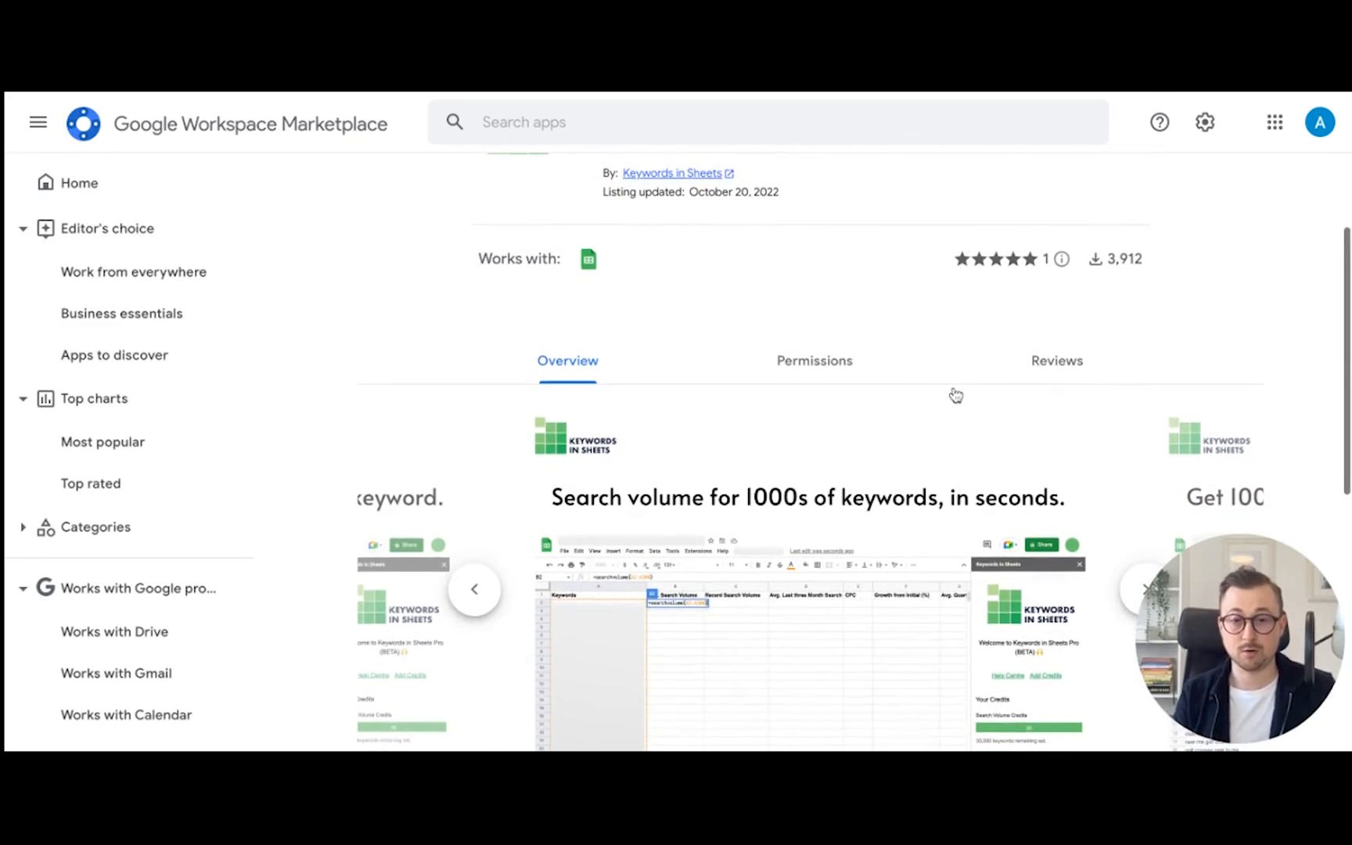
scroll(955, 395, down, 1)
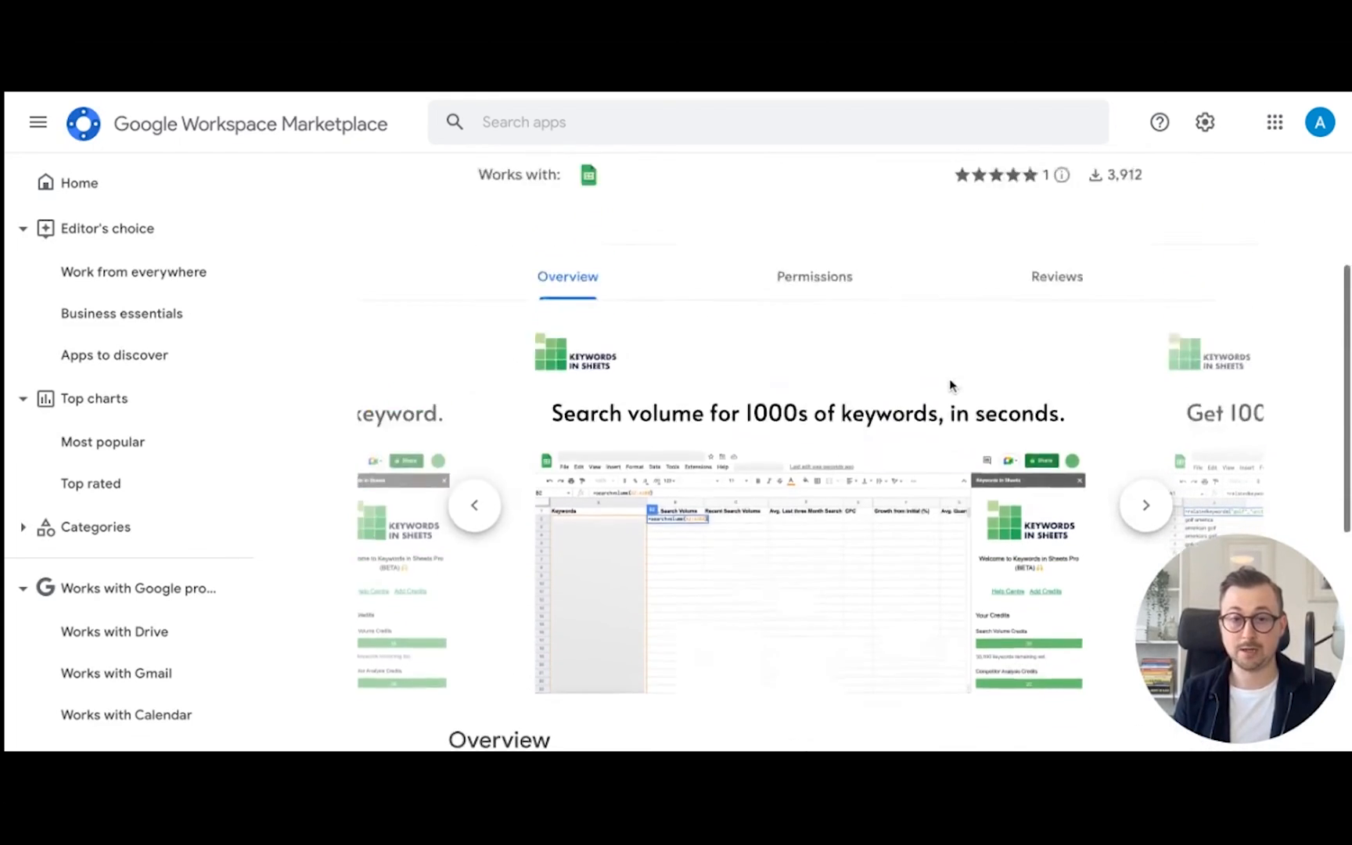
scroll(951, 385, up, 3)
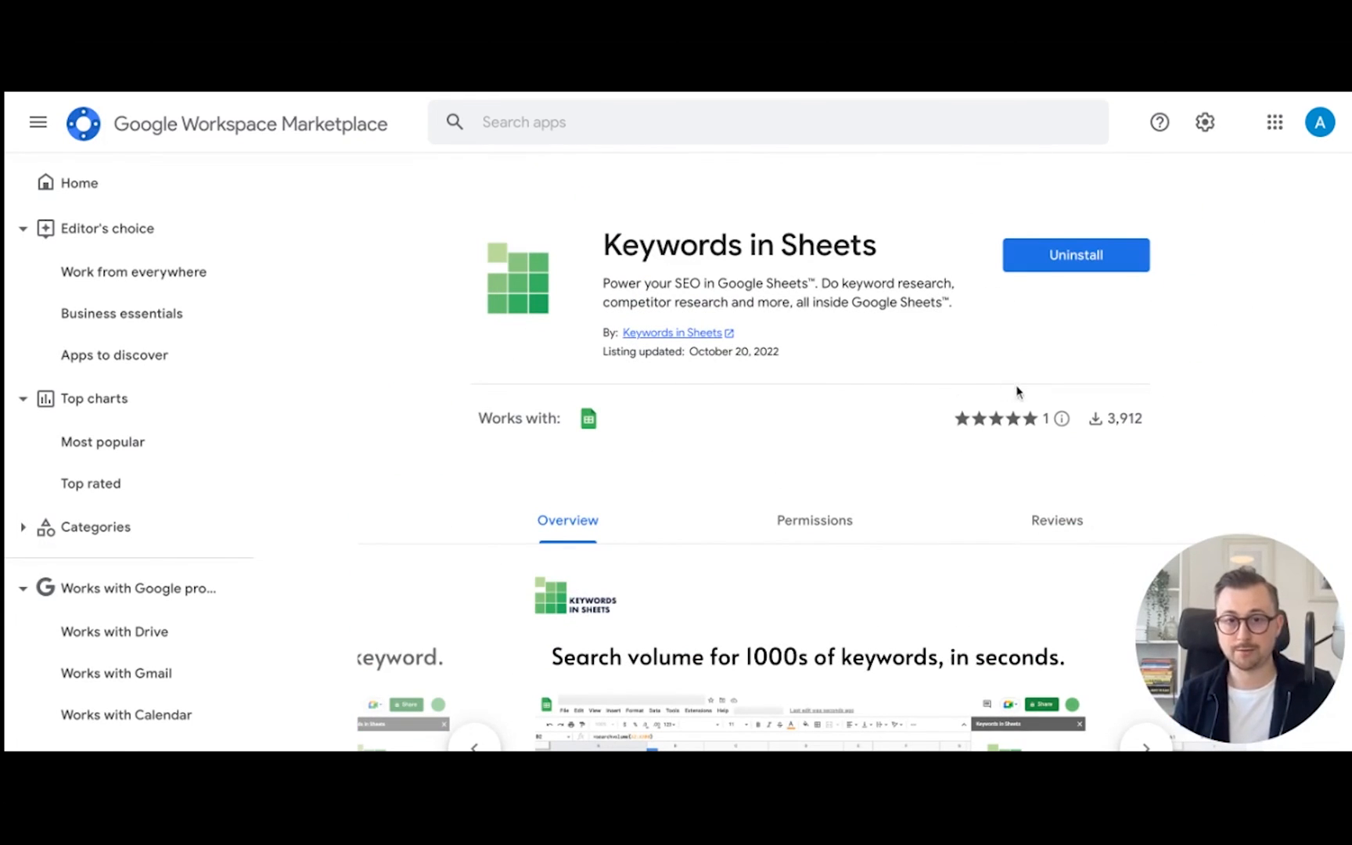